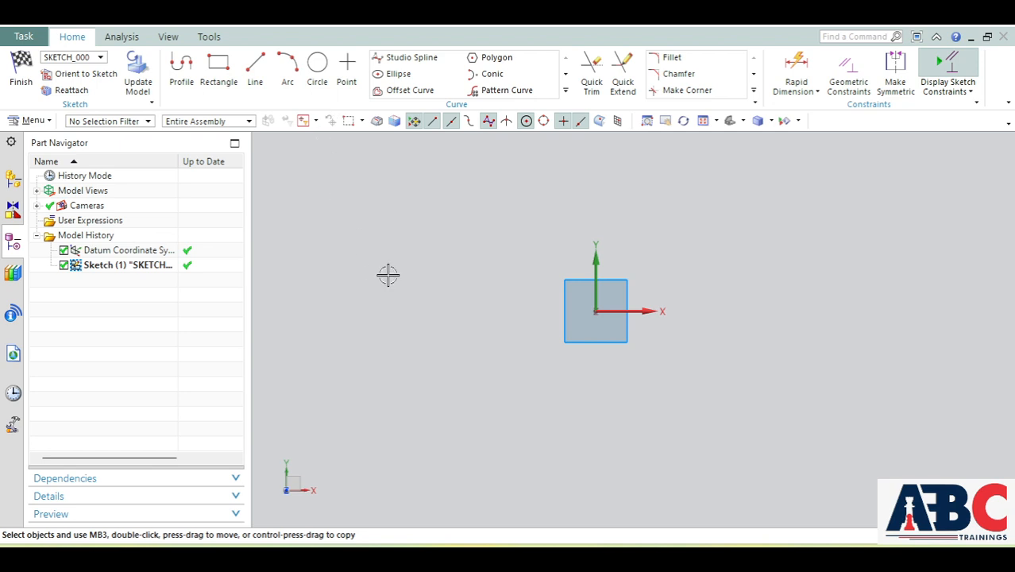
Sketch a degree 3 Through Points studio spline with ten points forming a wave across the sketch plane.
click(421, 58)
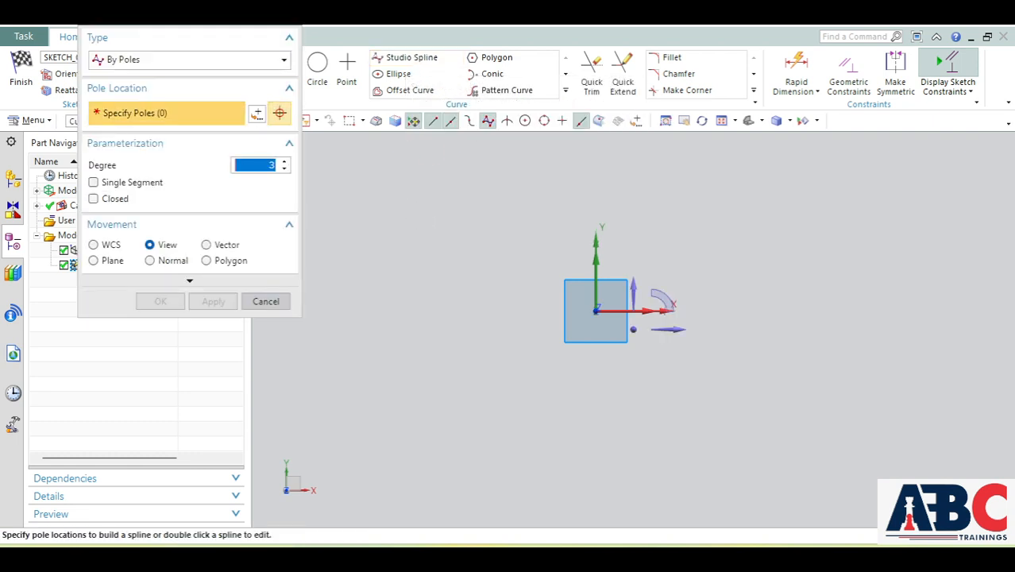
drag(214, 24, 205, 77)
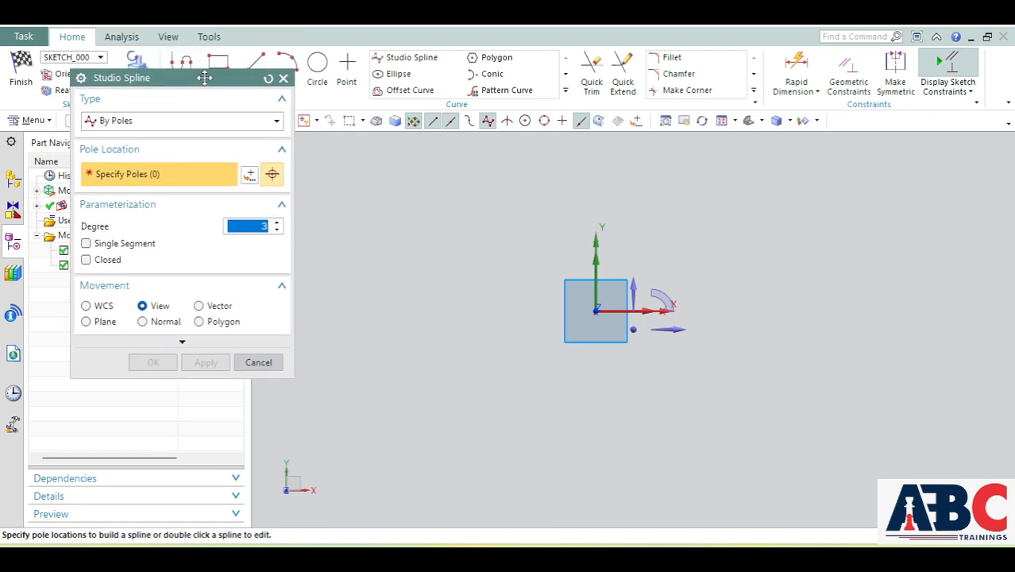
click(163, 123)
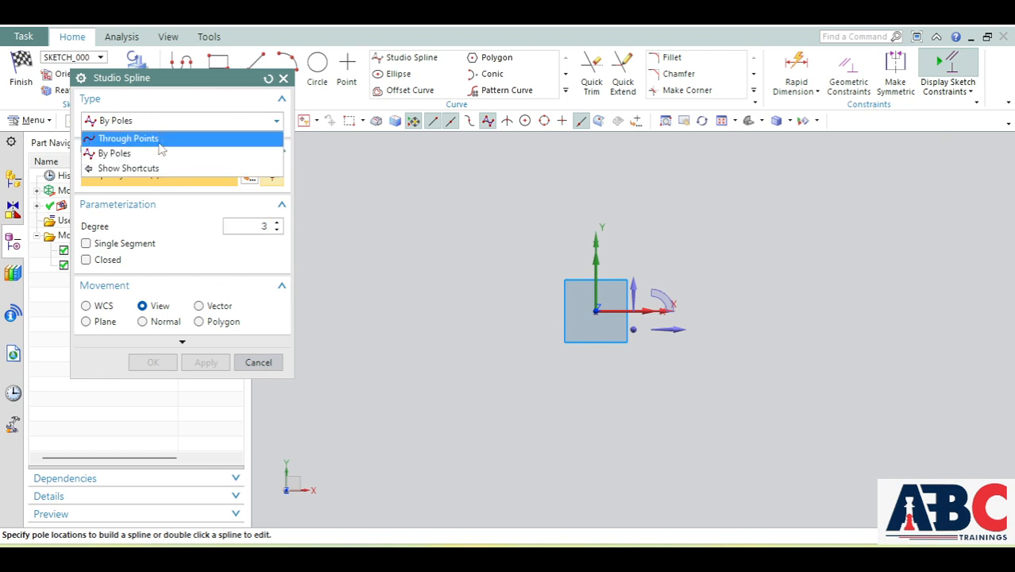
click(157, 139)
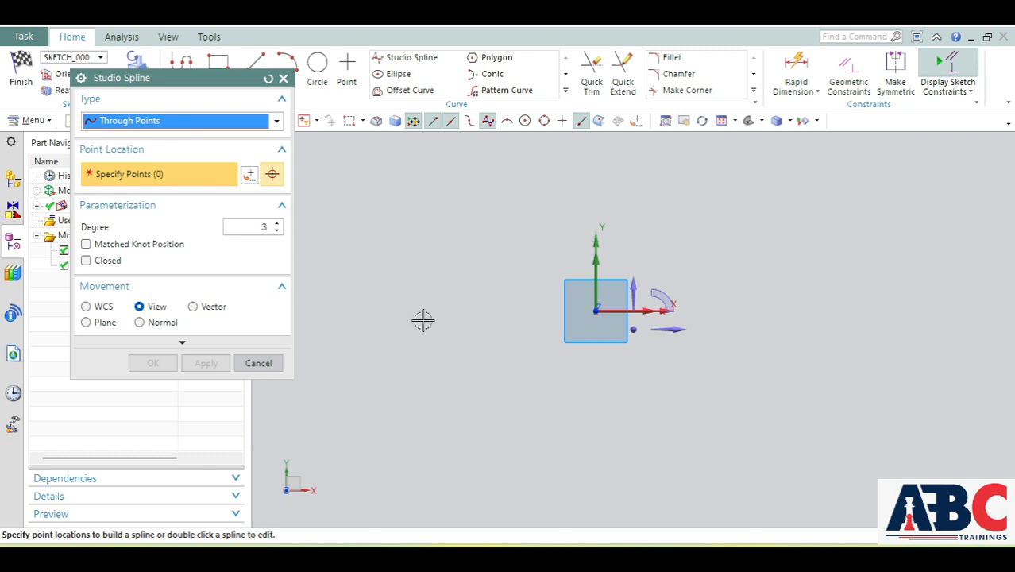
click(414, 360)
click(475, 306)
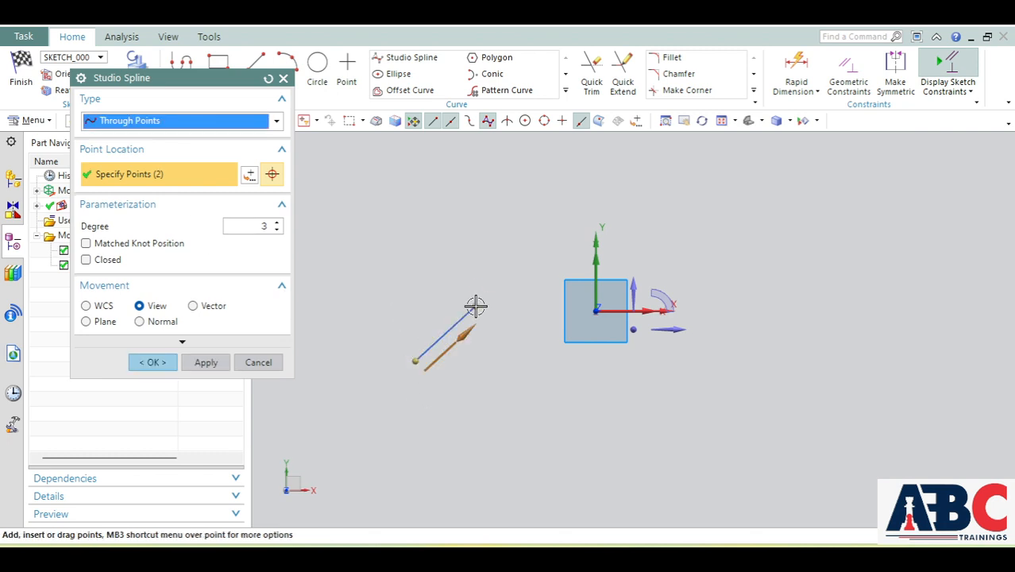
click(532, 302)
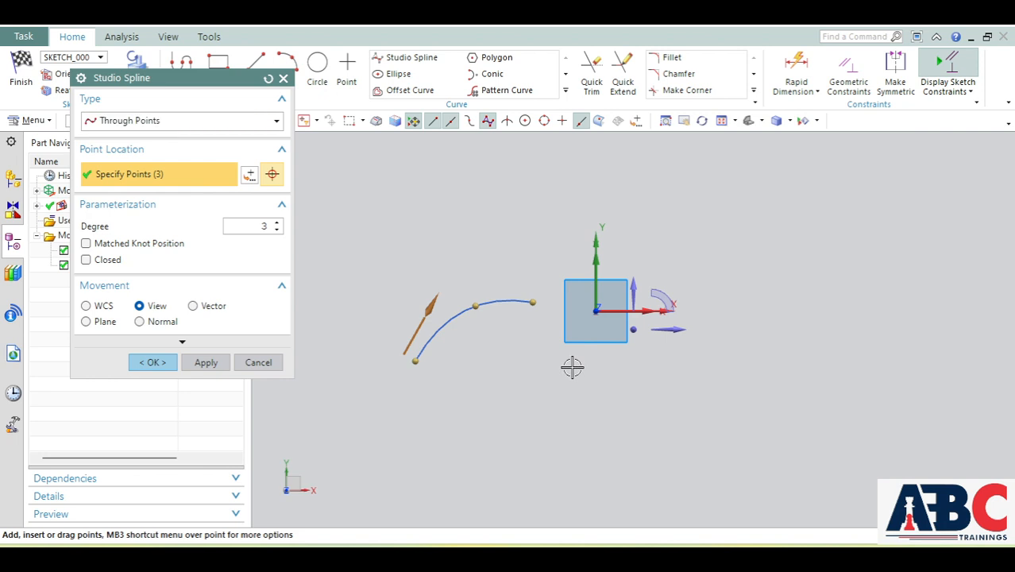
click(570, 367)
click(615, 376)
click(696, 380)
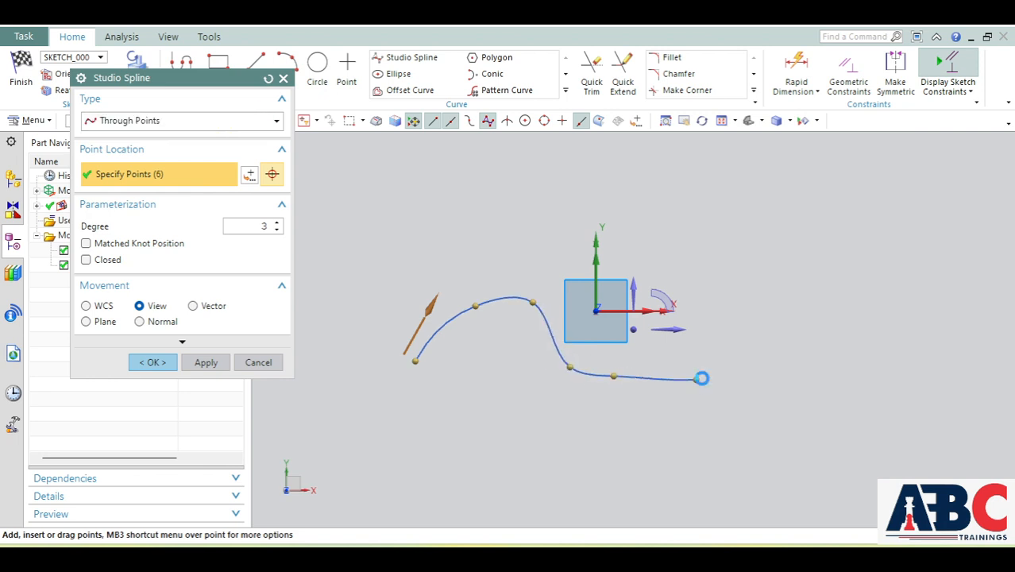
click(812, 340)
click(869, 281)
click(931, 326)
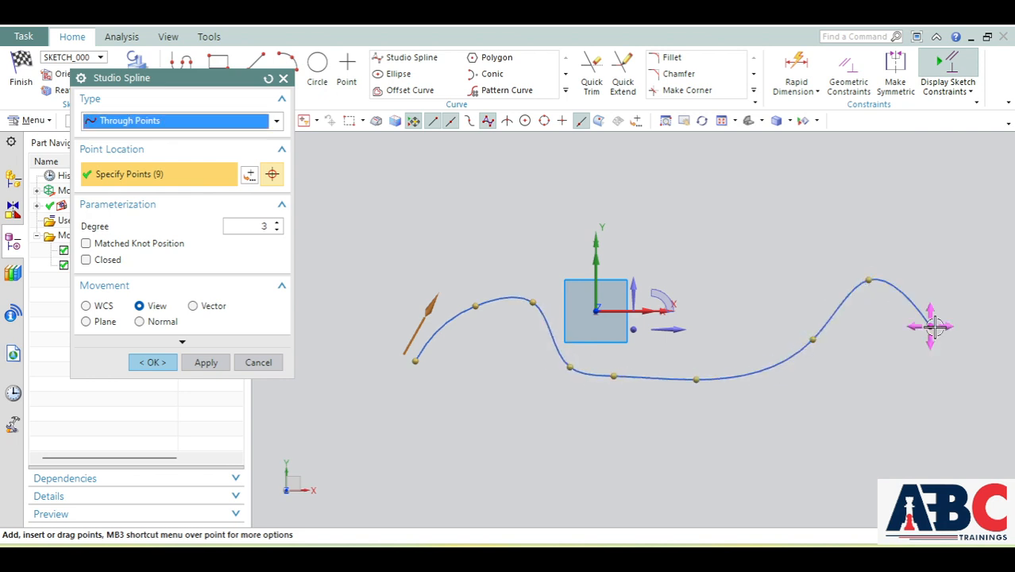
click(976, 363)
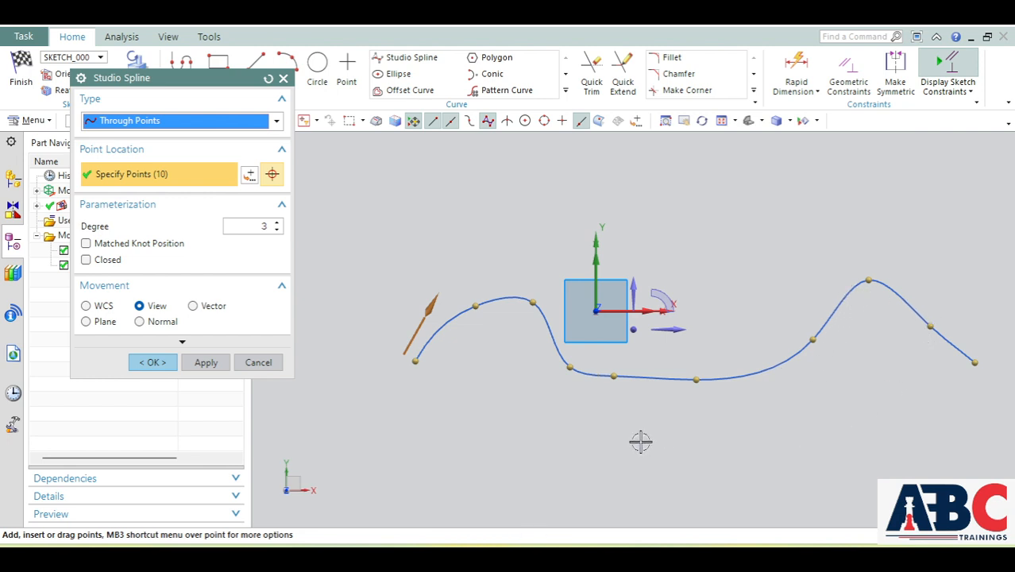
Make the ten-point spline closed and create it.
click(108, 268)
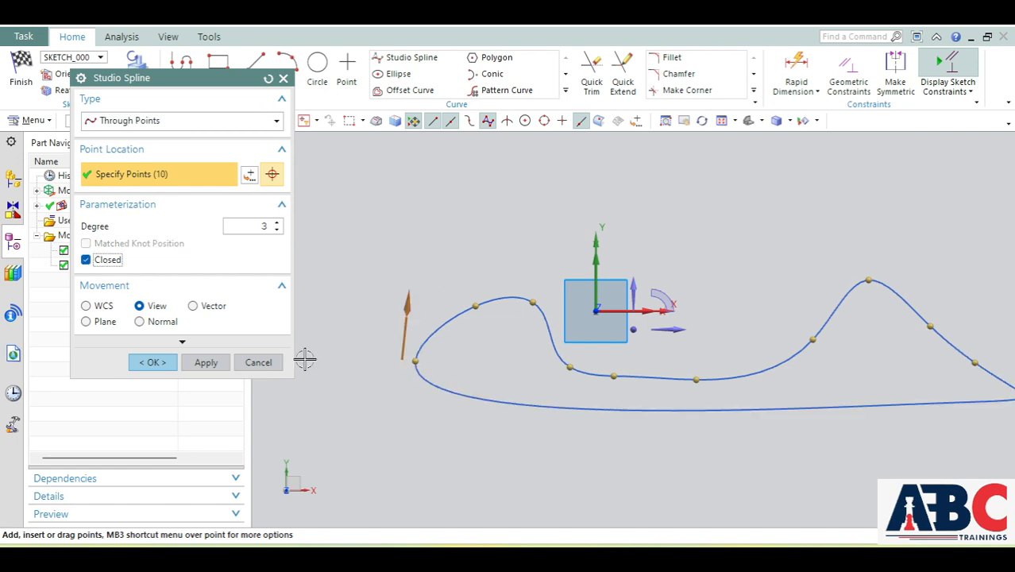
scroll(423, 353, down, 2)
scroll(533, 329, up, 2)
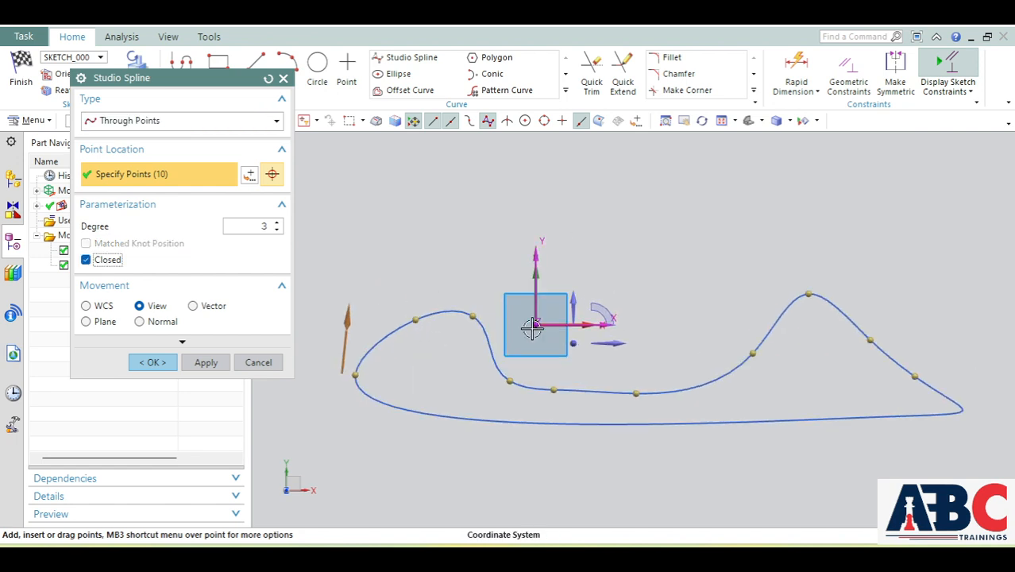
click(142, 362)
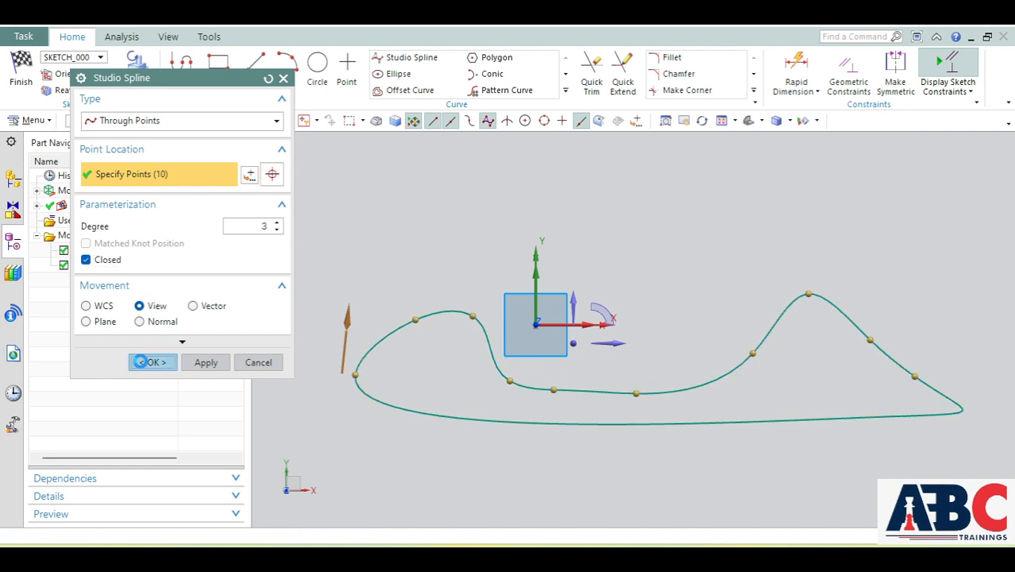
Start a By Poles studio spline with four arched poles below the closed spline and make it open.
click(406, 61)
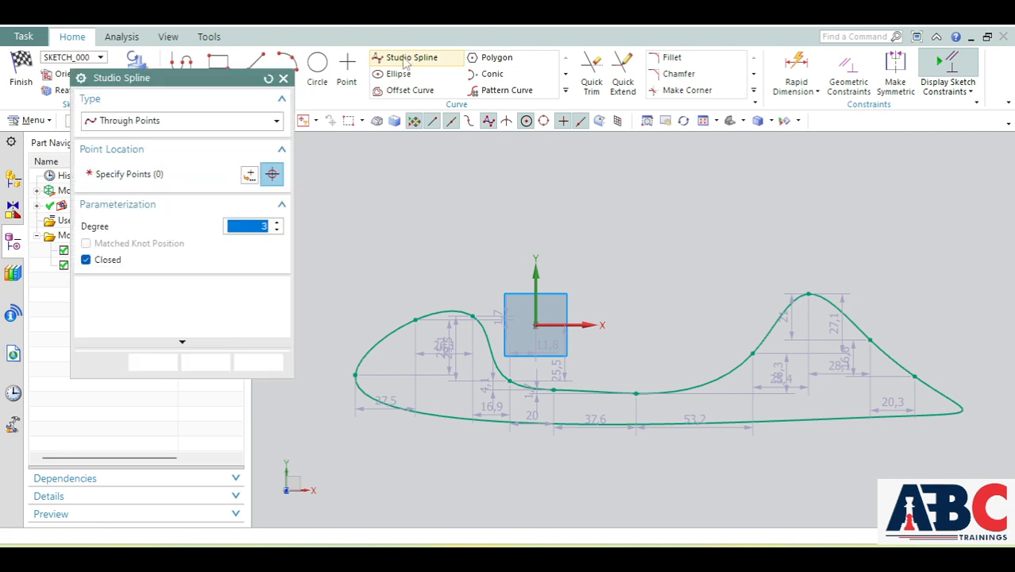
click(170, 125)
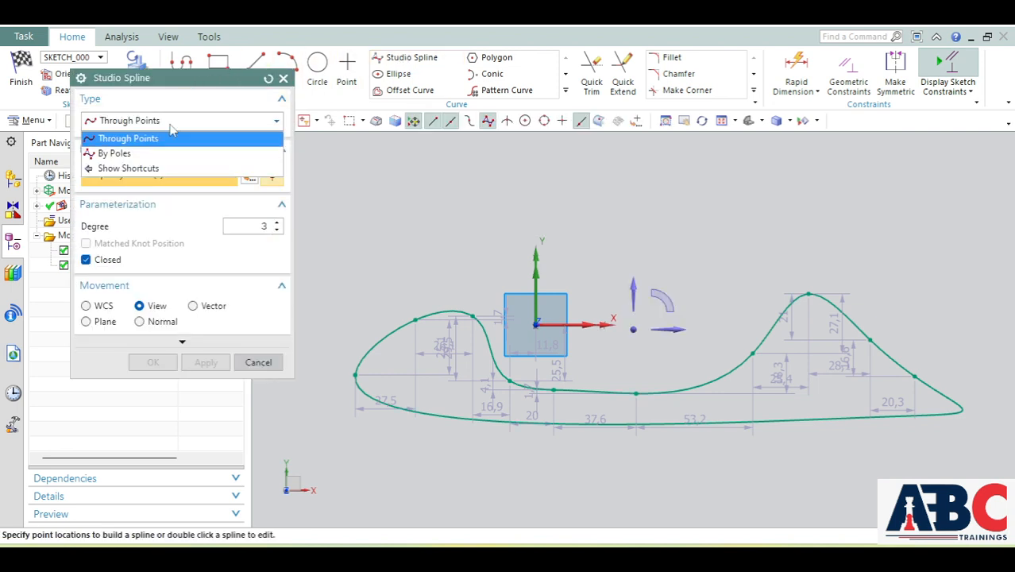
click(130, 155)
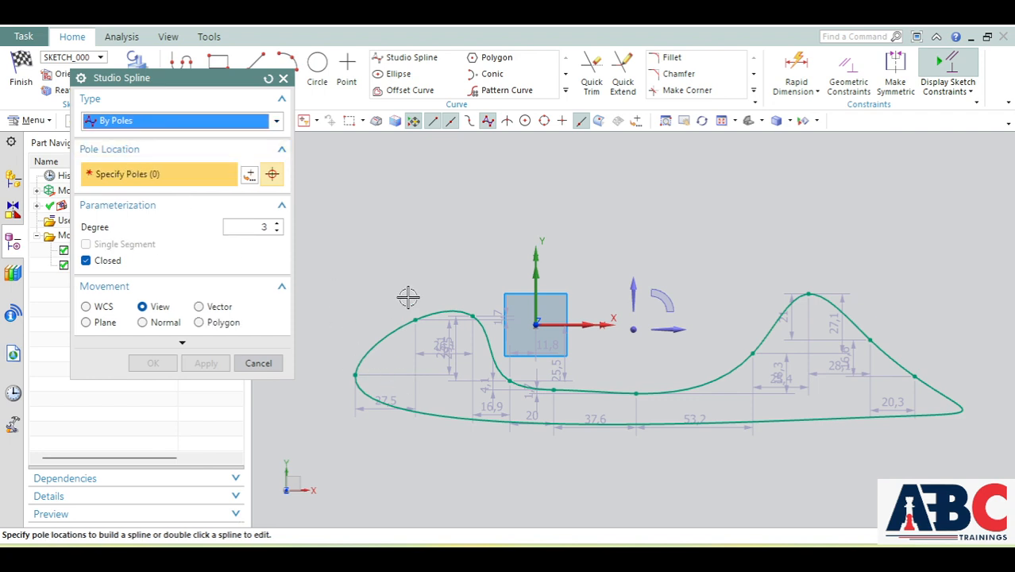
scroll(407, 274, down, 3)
scroll(345, 413, up, 3)
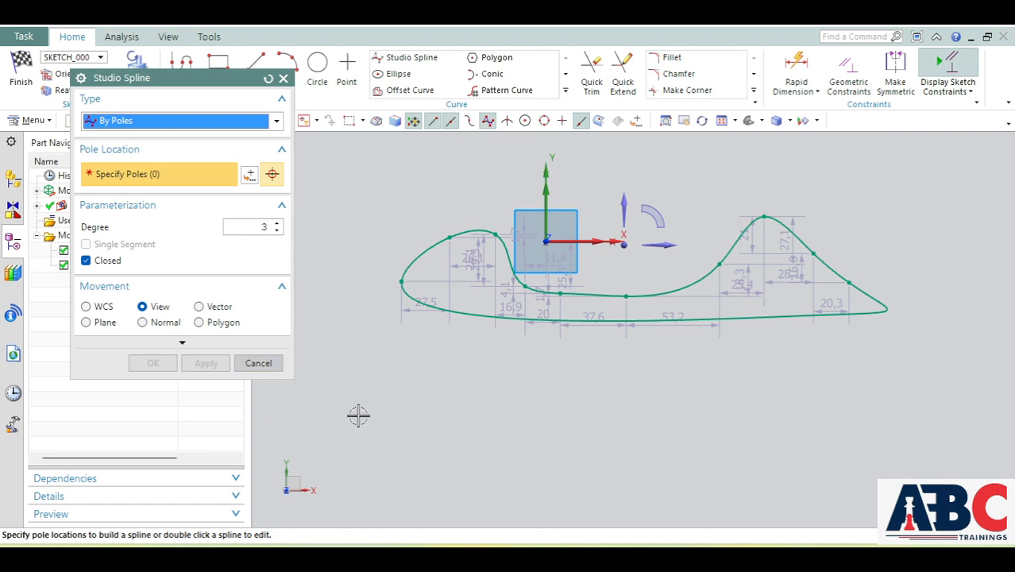
click(360, 429)
click(426, 376)
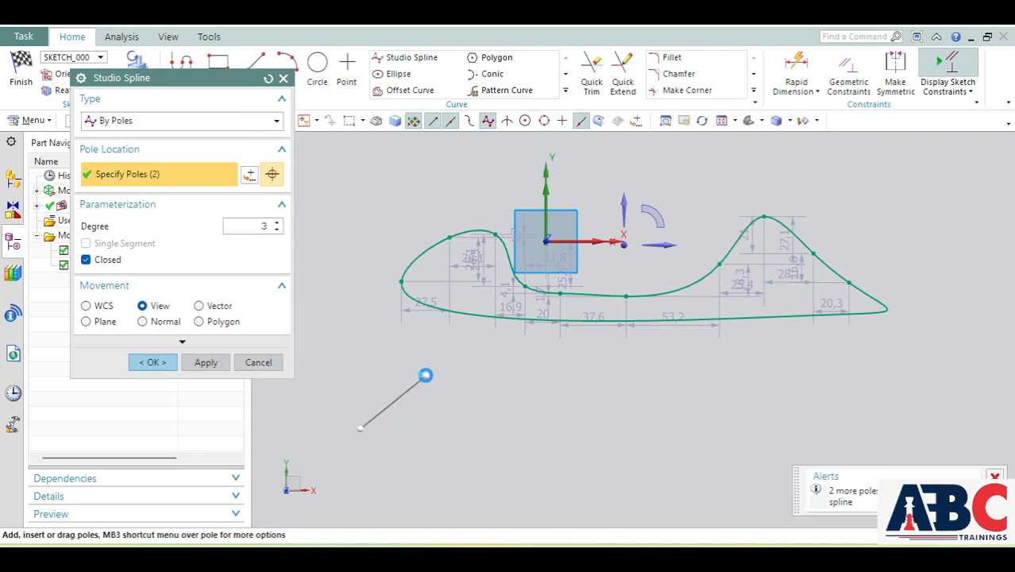
click(492, 383)
click(542, 429)
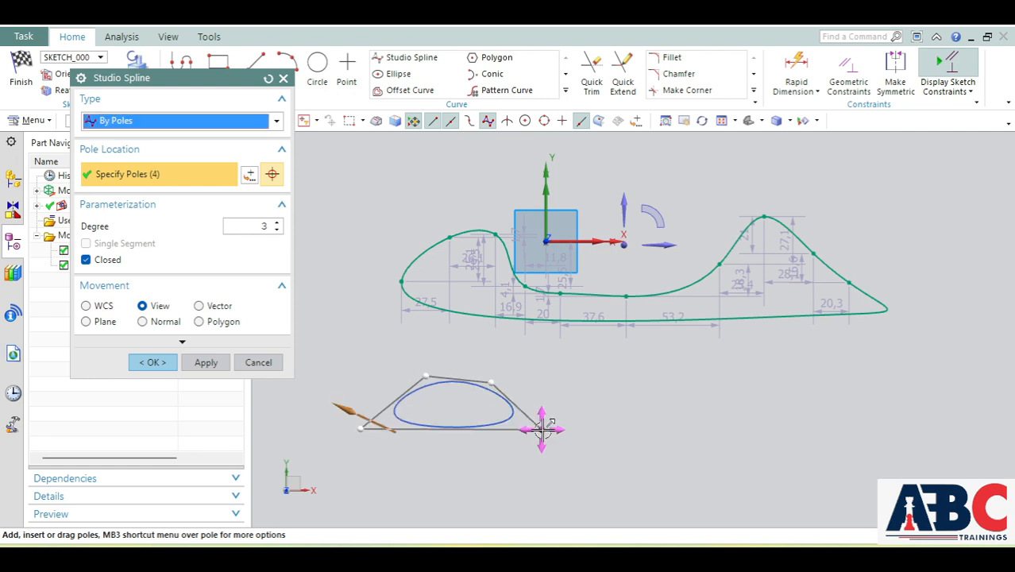
click(86, 260)
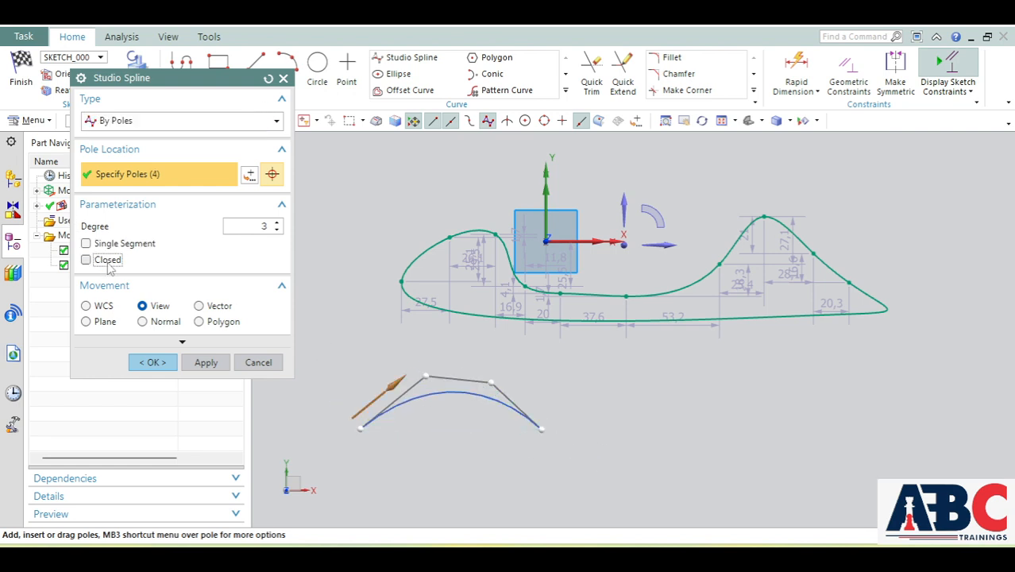
Extend the open spline with seven more poles, dipping into a valley and rising to a second crest.
click(584, 456)
click(642, 475)
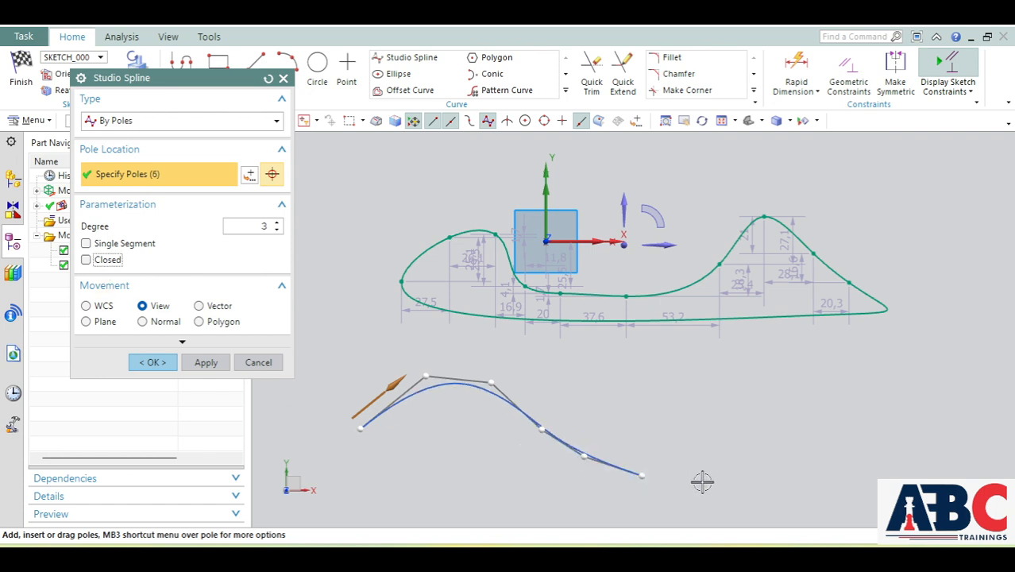
click(757, 478)
click(797, 452)
click(846, 414)
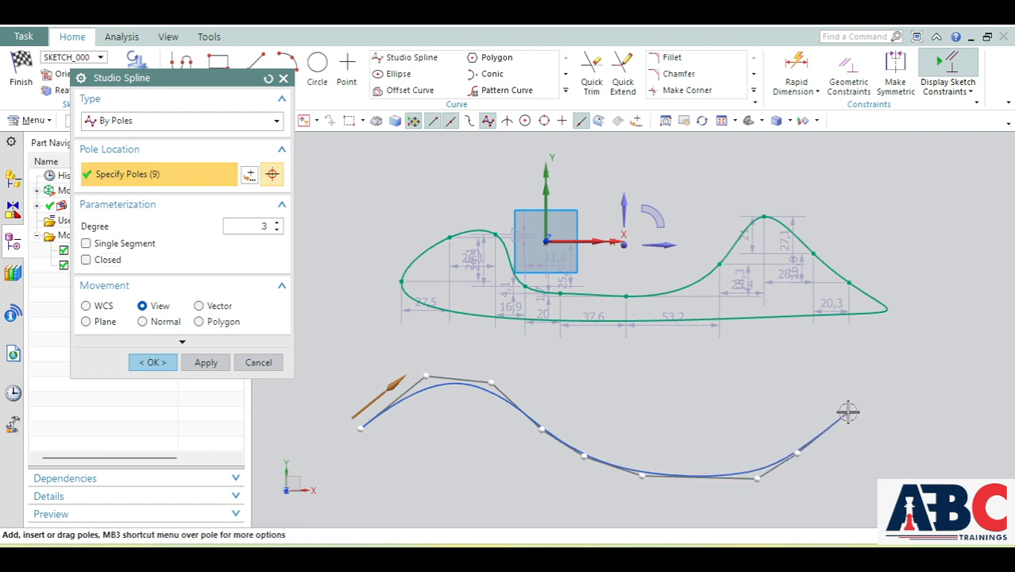
click(917, 402)
click(971, 433)
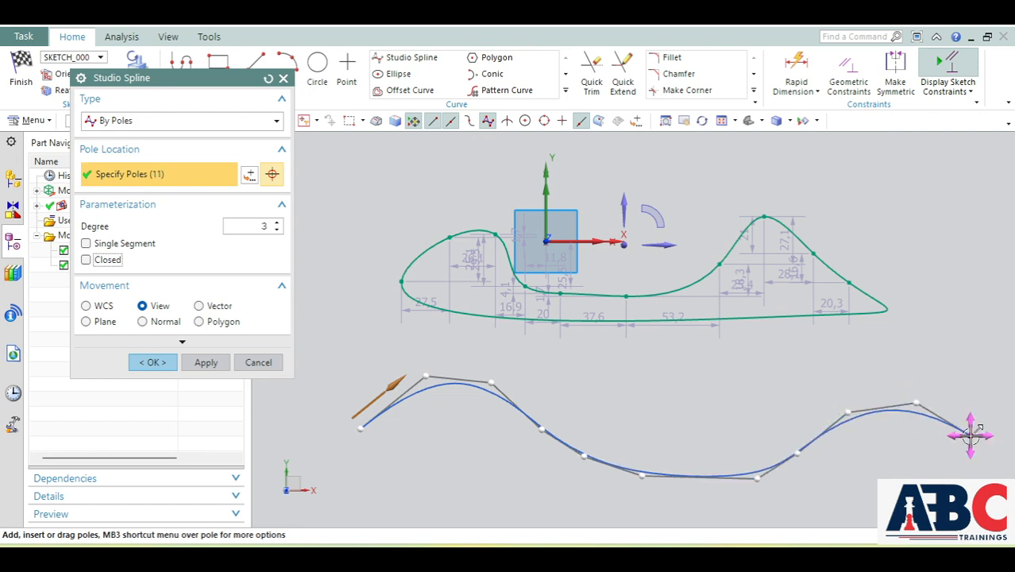
Preview the eleven-pole spline as closed, return it to open, and create it.
scroll(350, 373, down, 2)
scroll(378, 442, up, 2)
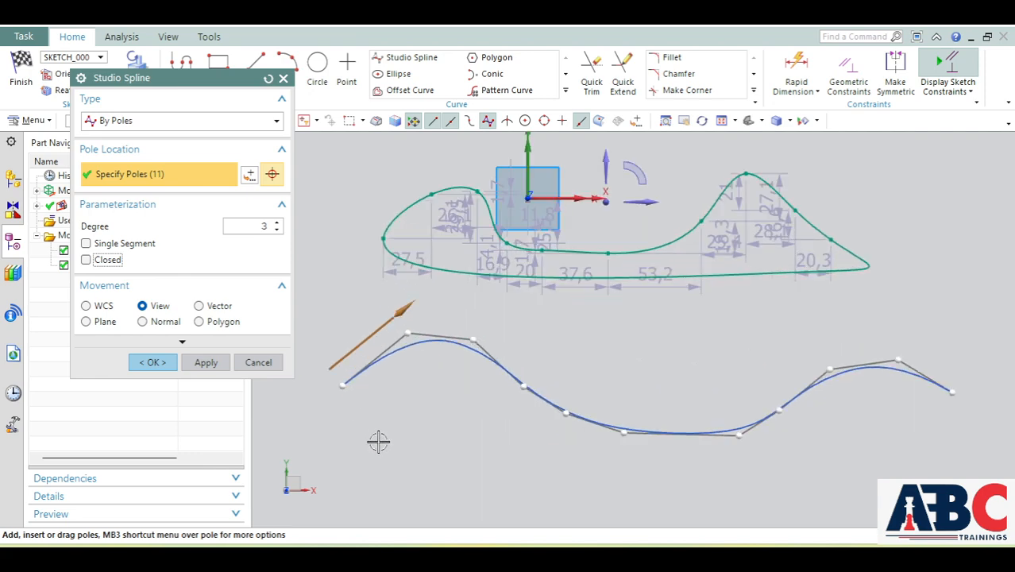
scroll(378, 441, up, 2)
scroll(414, 396, down, 1)
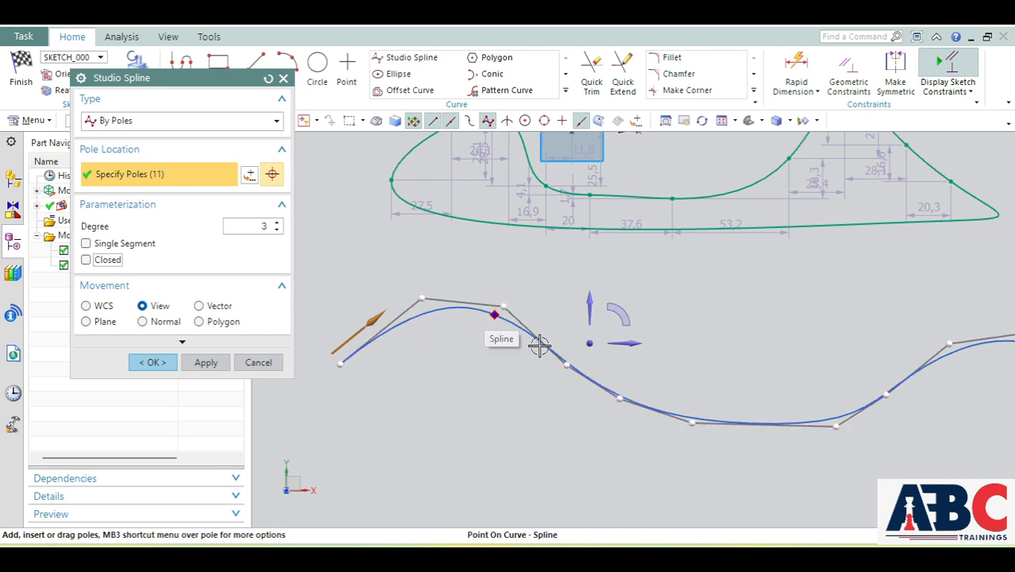
scroll(421, 415, down, 3)
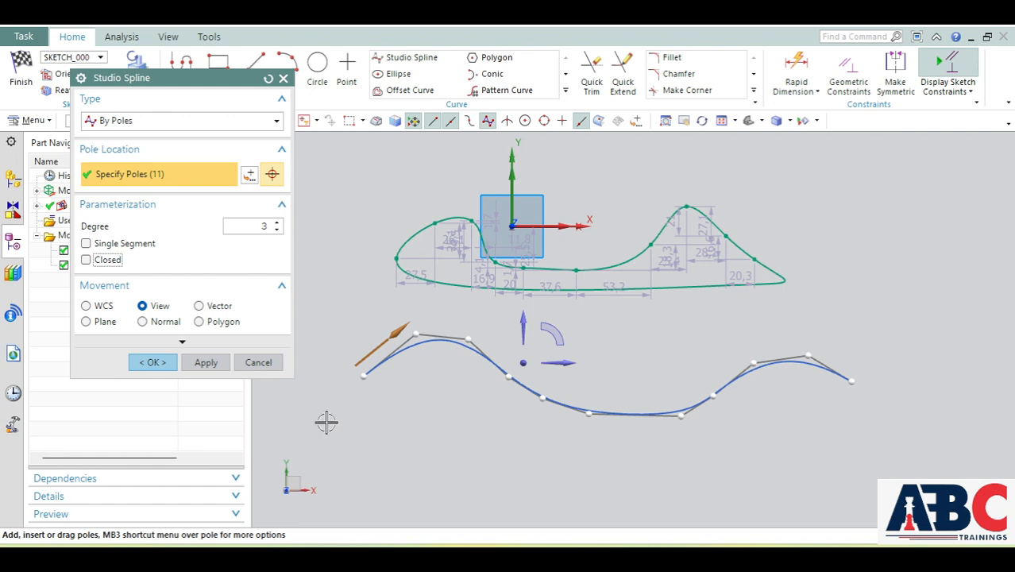
click(88, 260)
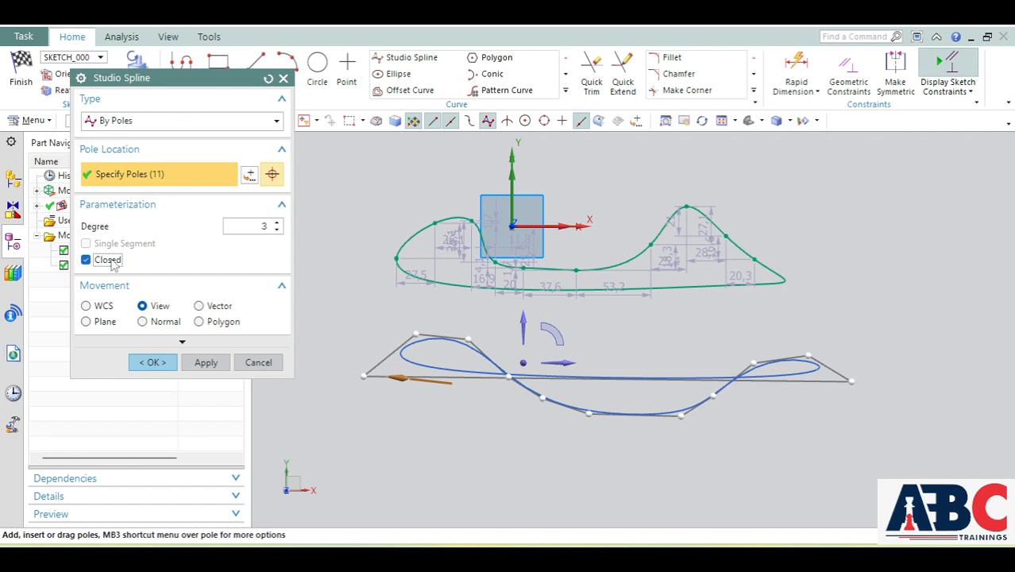
click(112, 263)
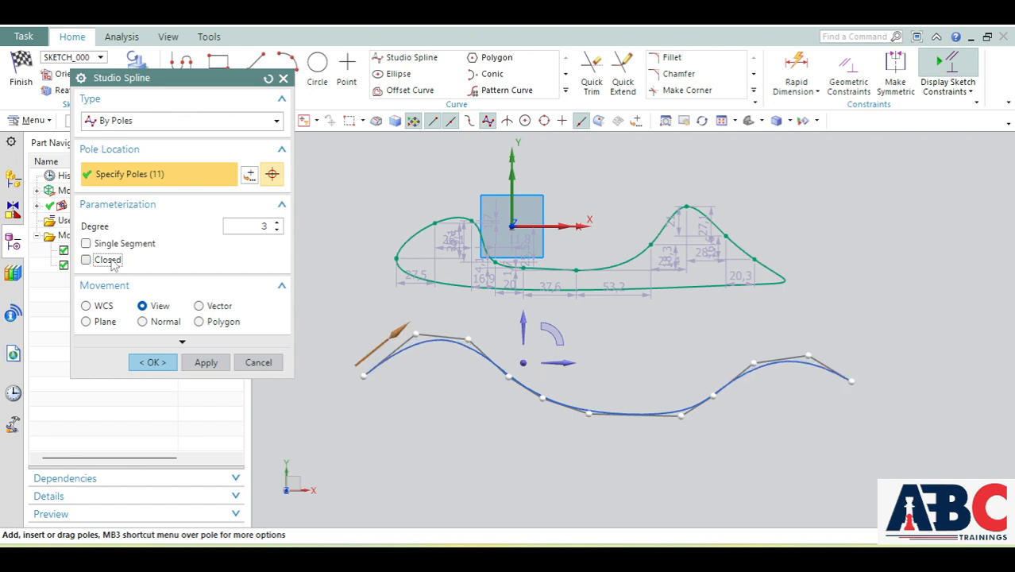
click(153, 363)
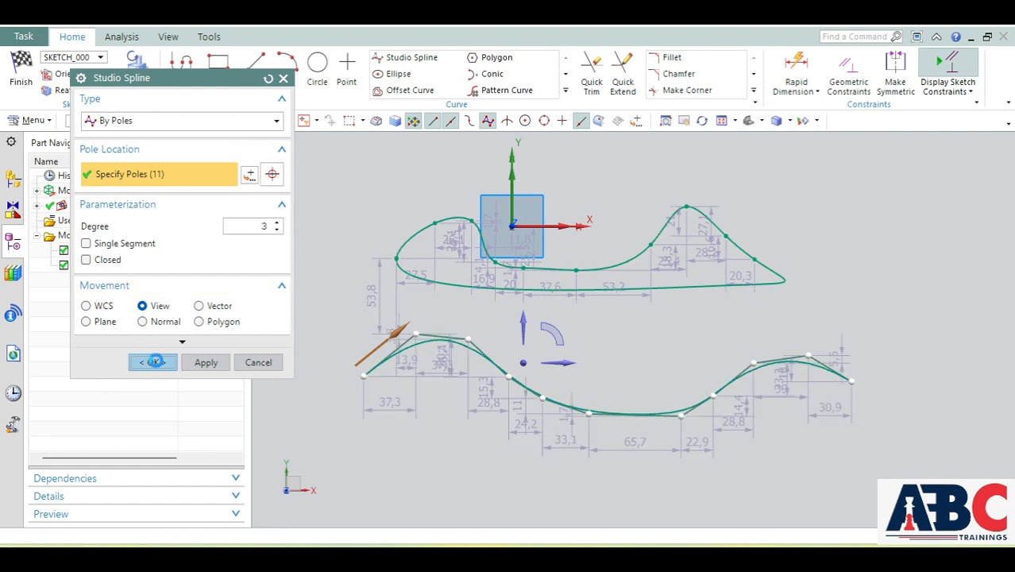
Delete both splines from the sketch.
mouse_move(296, 164)
mouse_down()
mouse_move(321, 200)
mouse_move(704, 450)
mouse_move(944, 479)
mouse_up()
key(Delete)
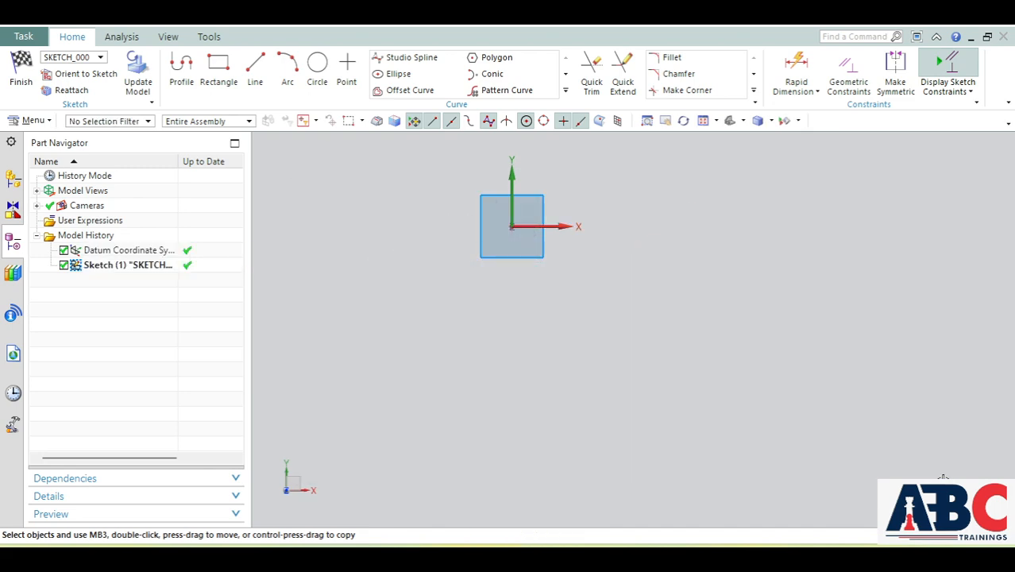
click(506, 65)
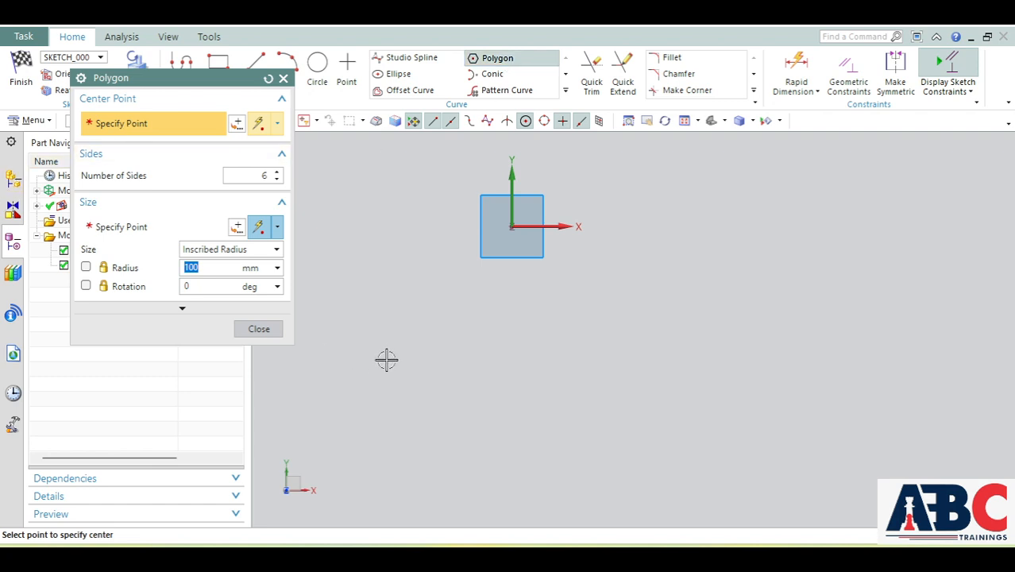
scroll(485, 343, up, 1)
scroll(486, 344, down, 3)
scroll(381, 246, up, 2)
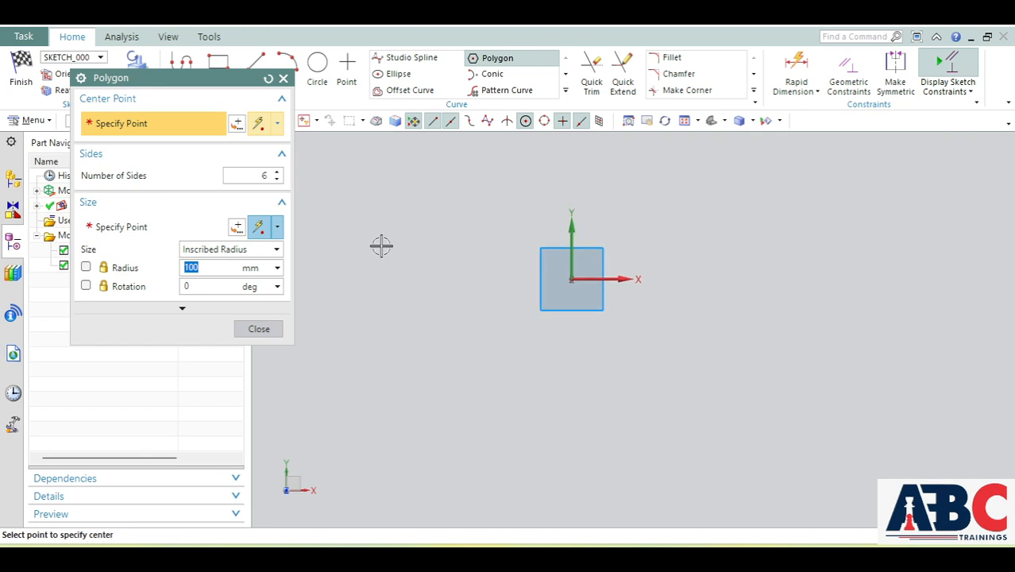
click(571, 278)
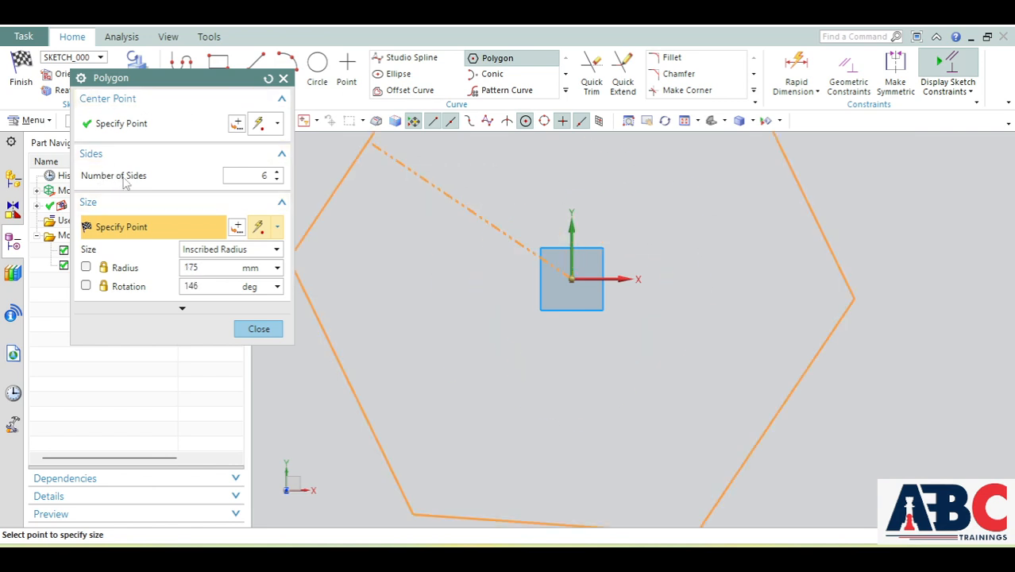
click(277, 173)
click(277, 172)
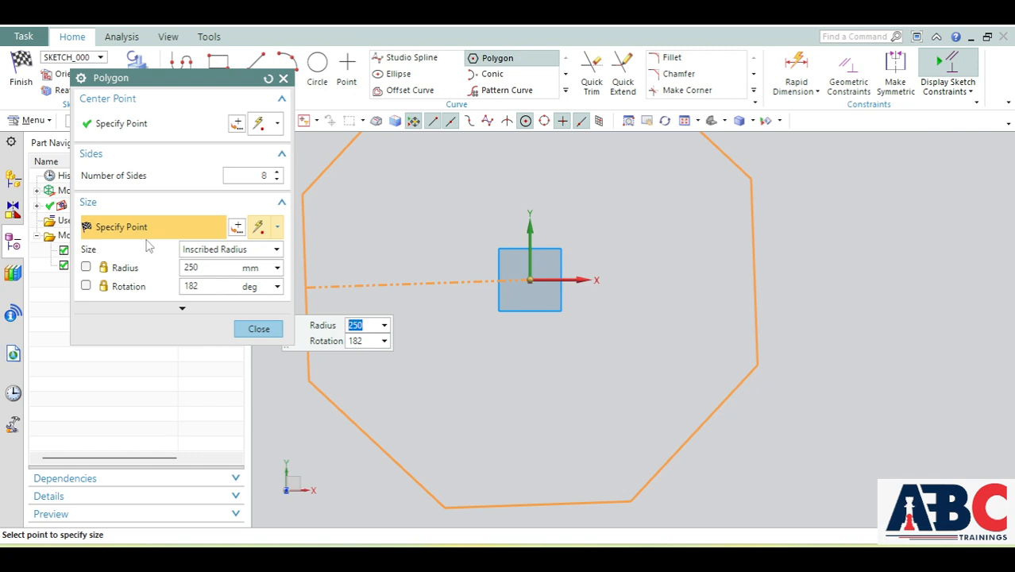
click(231, 251)
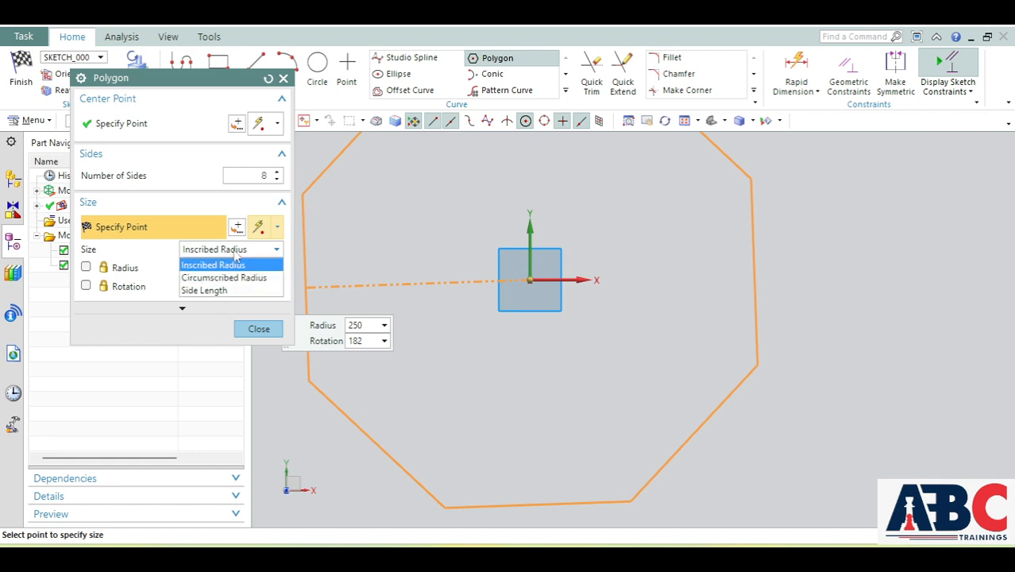
click(232, 264)
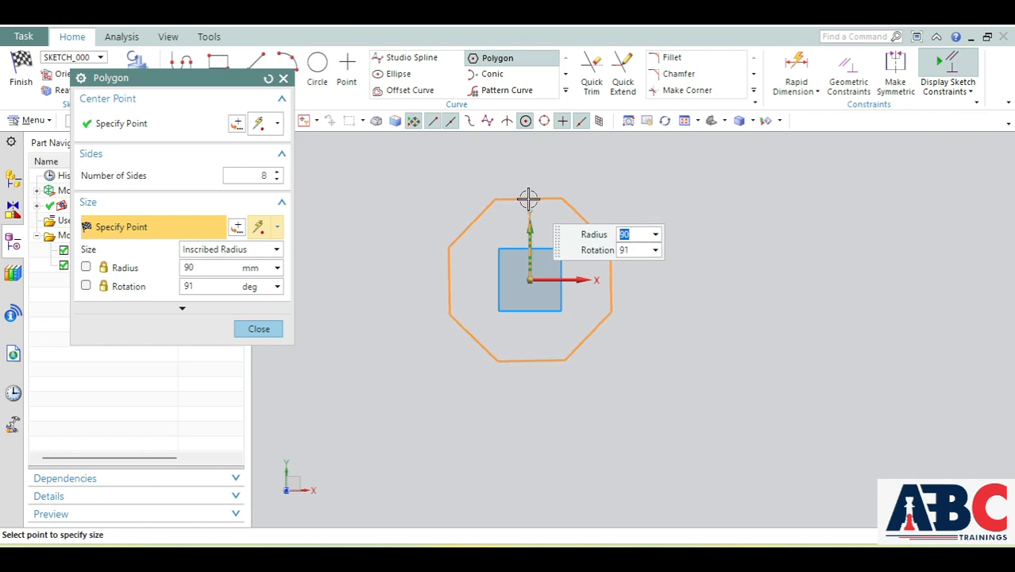
key(Tab)
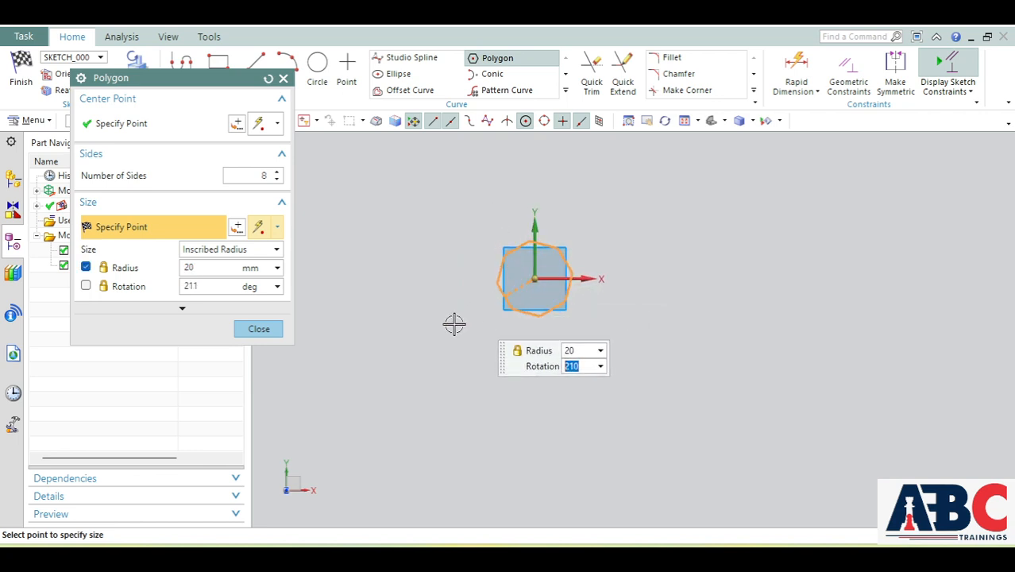
click(260, 330)
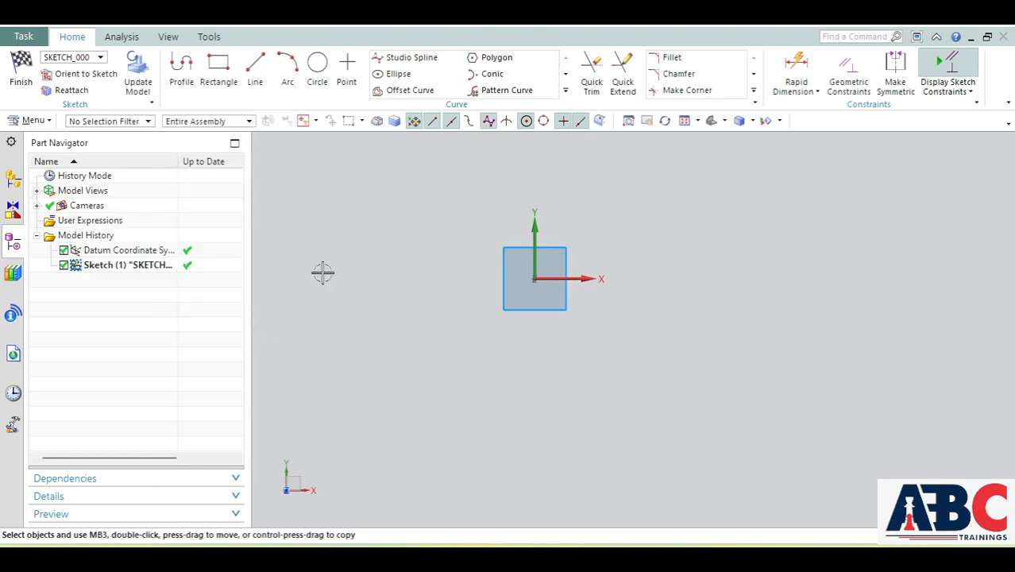
Sketch a circle by centre and diameter, 40 mm across, below and slightly left of the sketch origin.
click(319, 71)
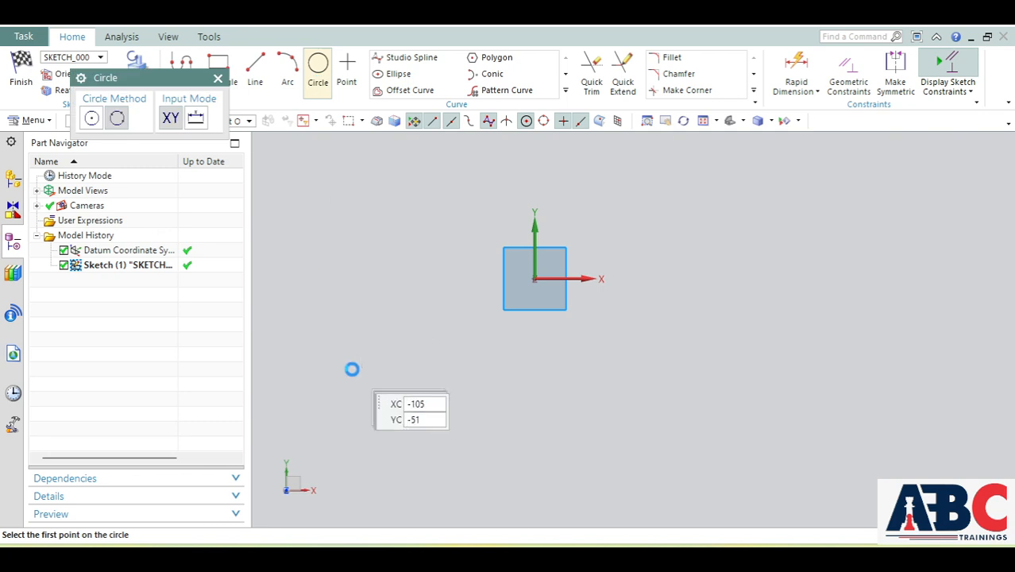
click(493, 380)
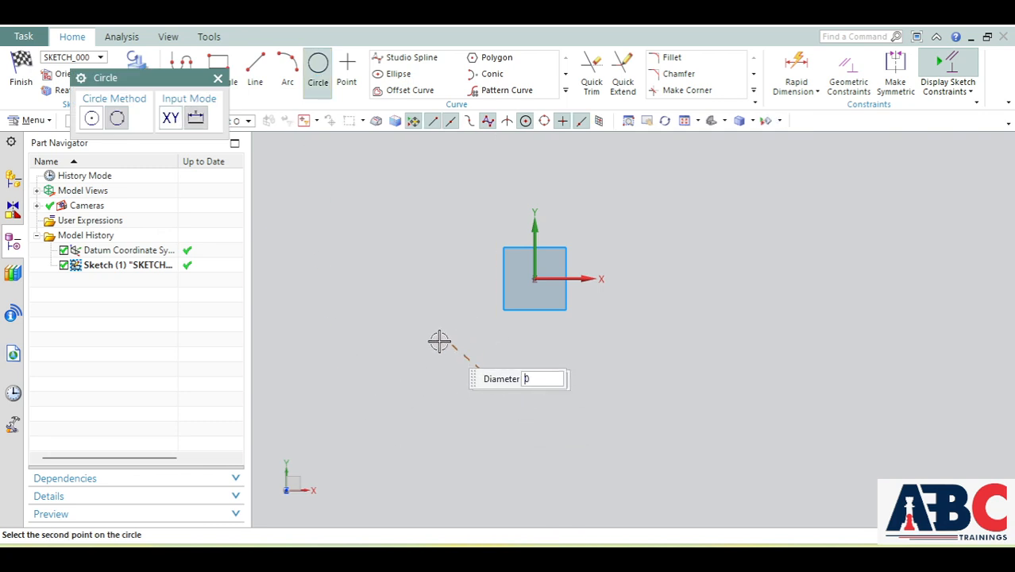
click(91, 118)
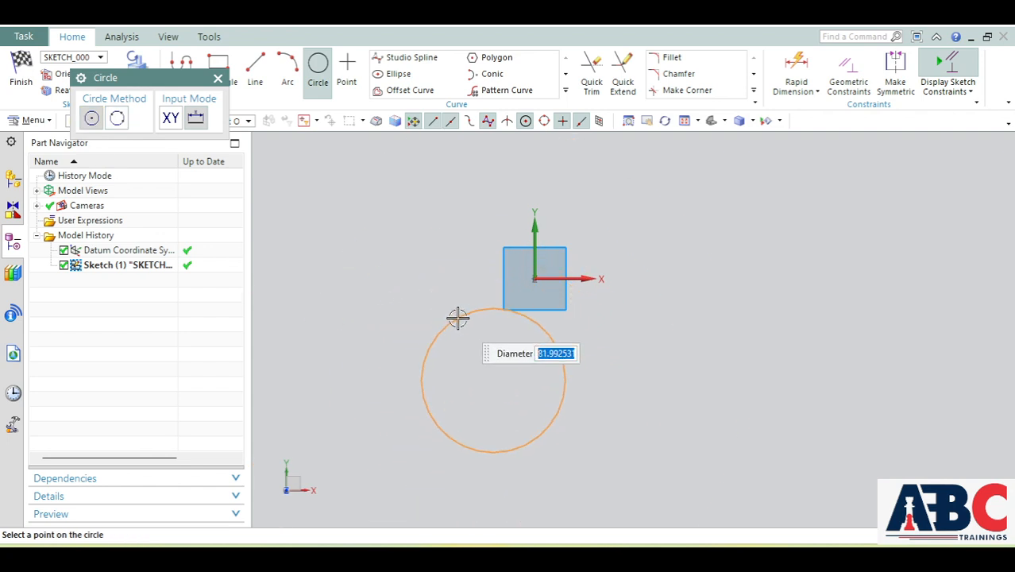
text(40)
key(Return)
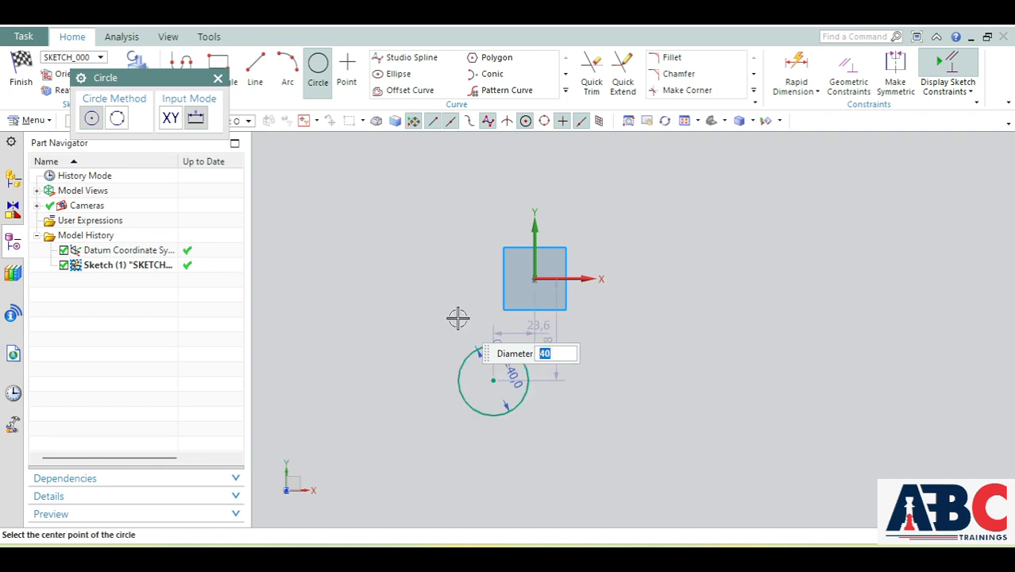
scroll(482, 413, up, 3)
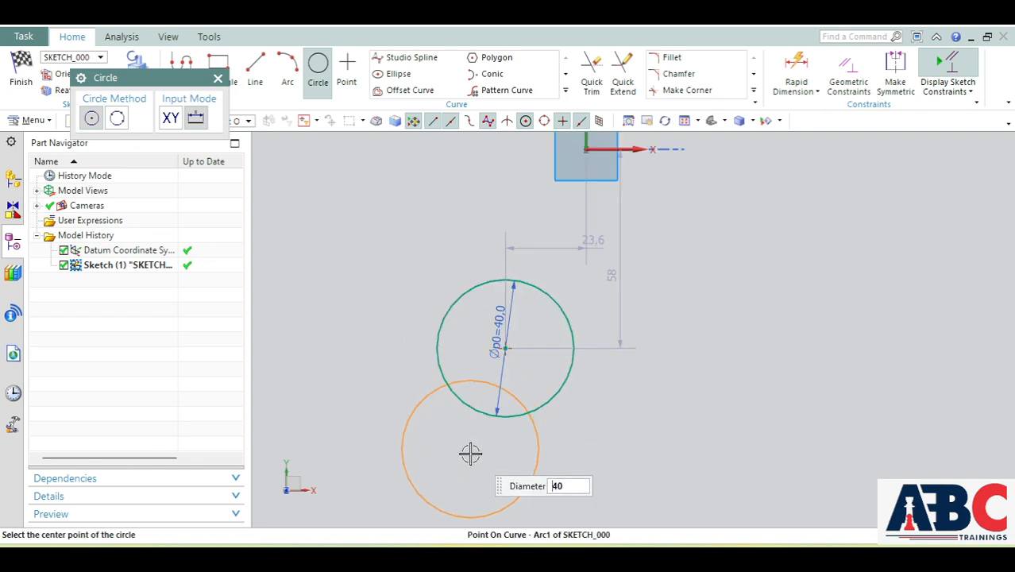
key(Escape)
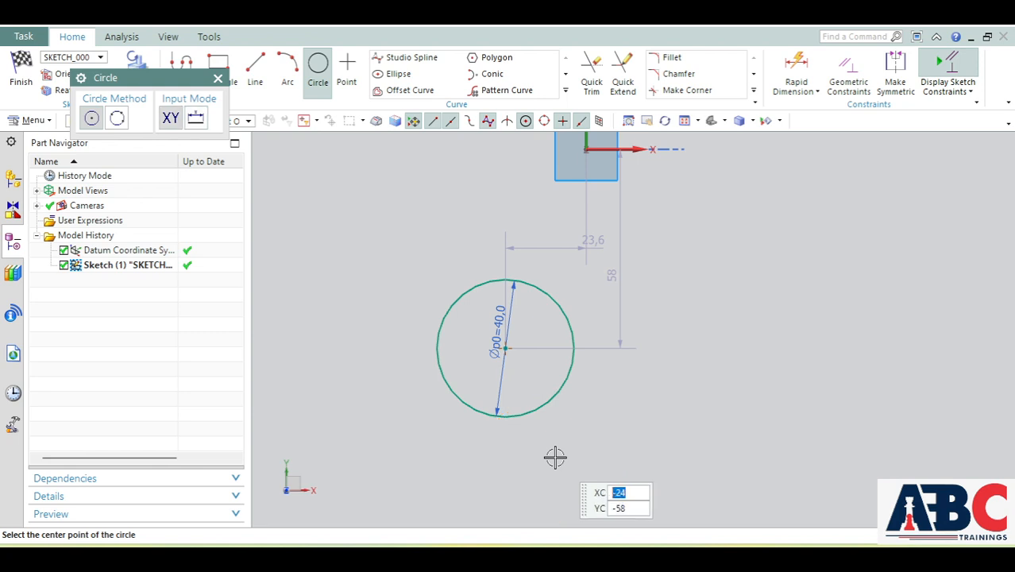
key(Escape)
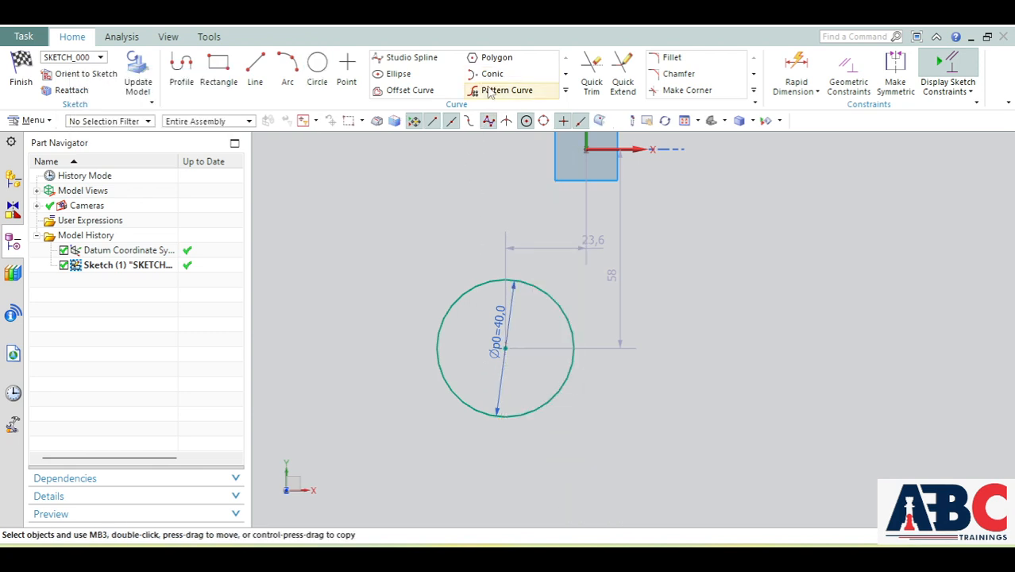
Start a polygon centred on the circle's centre, sized by Inscribed Radius with a radius of 20 mm.
click(495, 68)
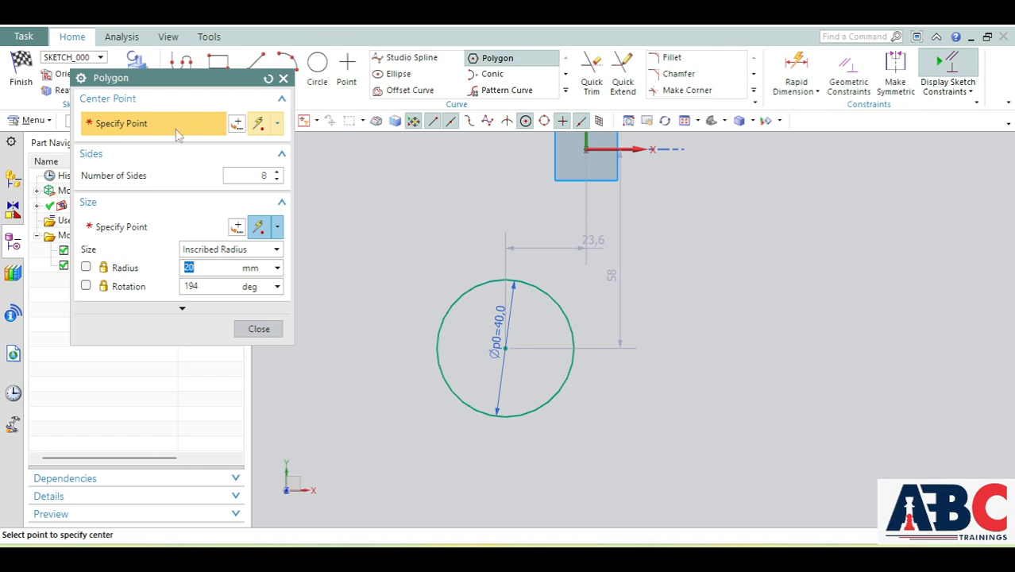
click(504, 347)
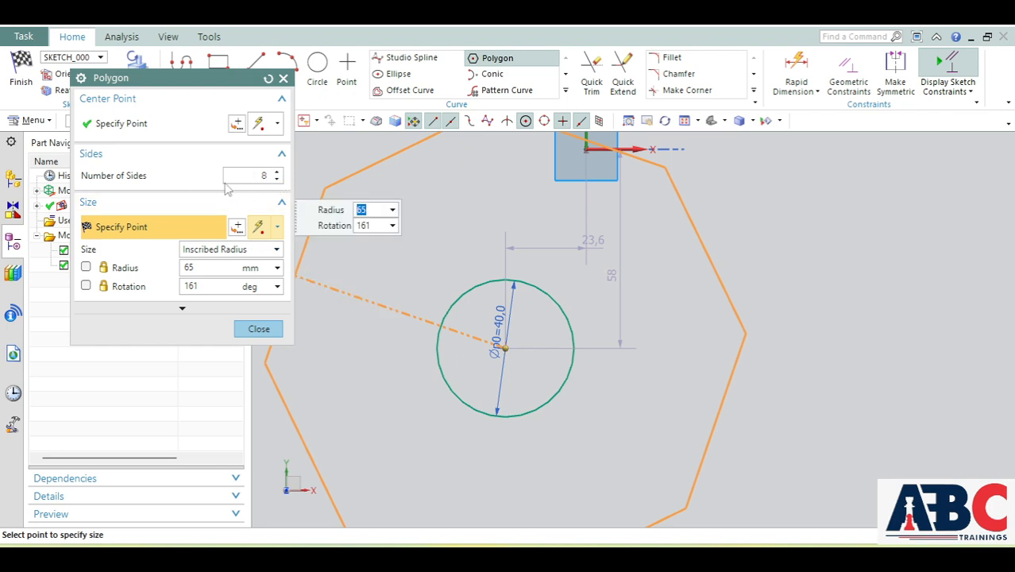
click(209, 252)
click(209, 252)
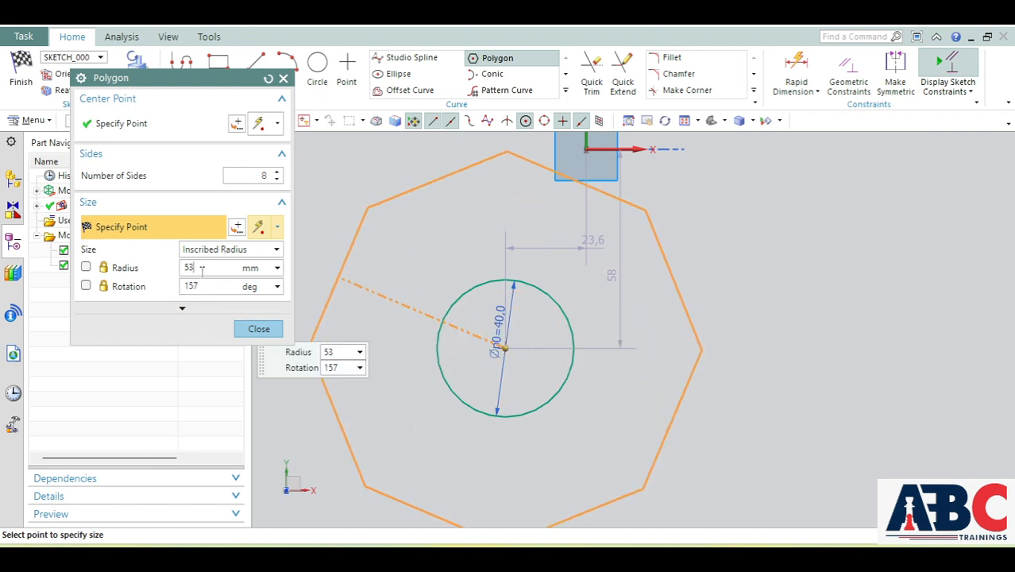
text(20)
key(Tab)
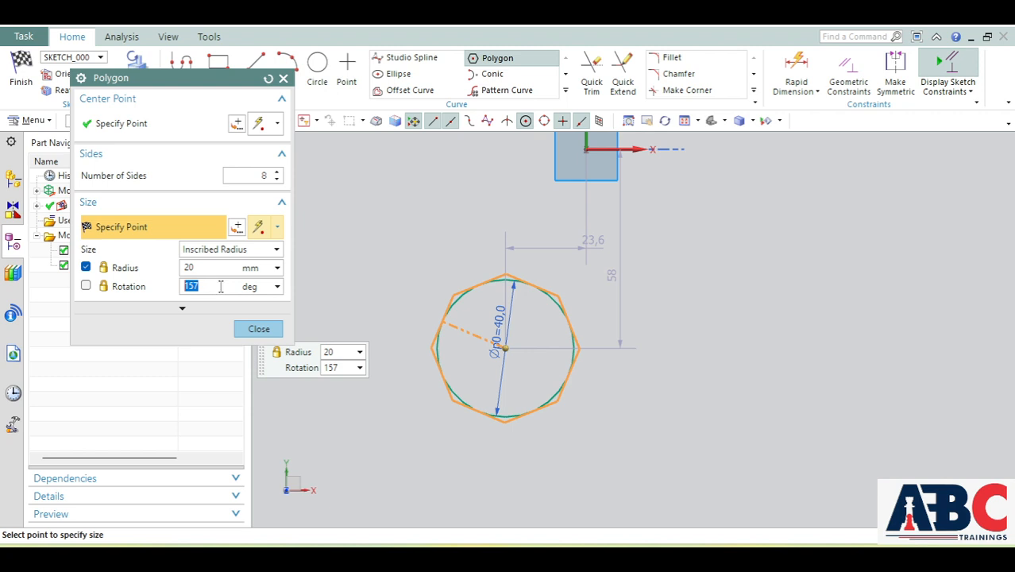
Set the polygon to 6 sides with a 90-degree rotation and create it around the circle.
click(276, 181)
click(277, 181)
key(Tab)
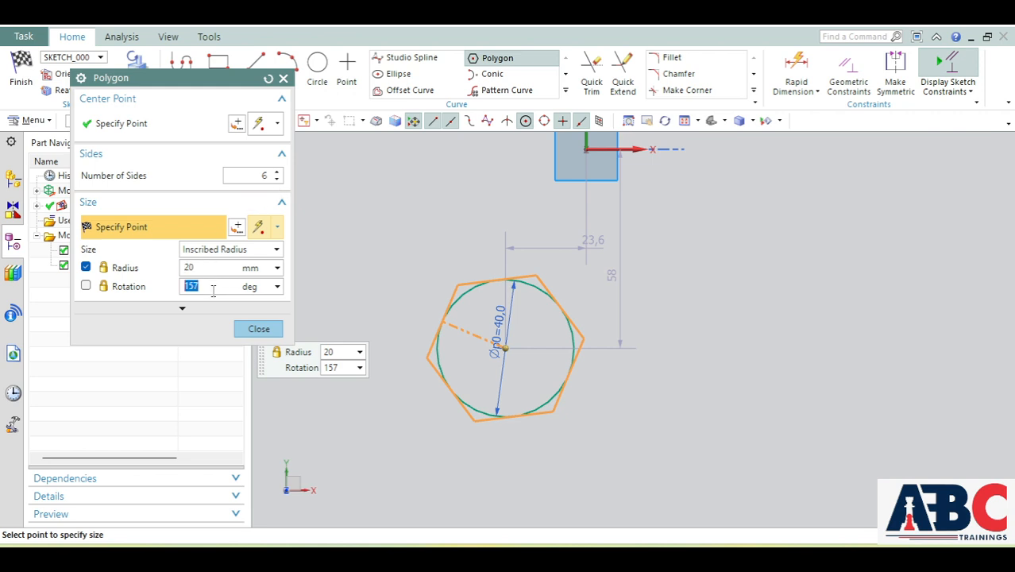
text(90)
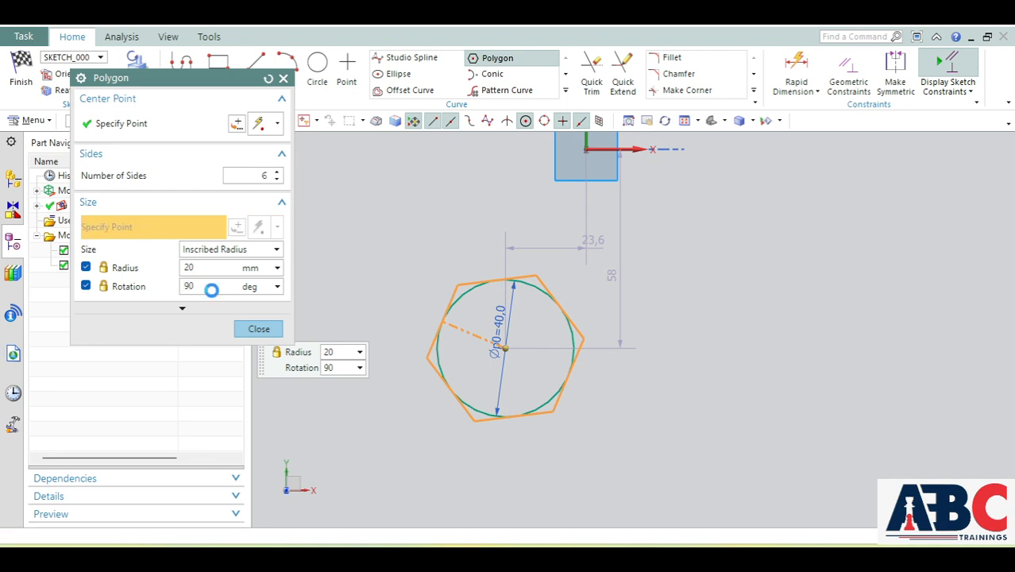
key(Return)
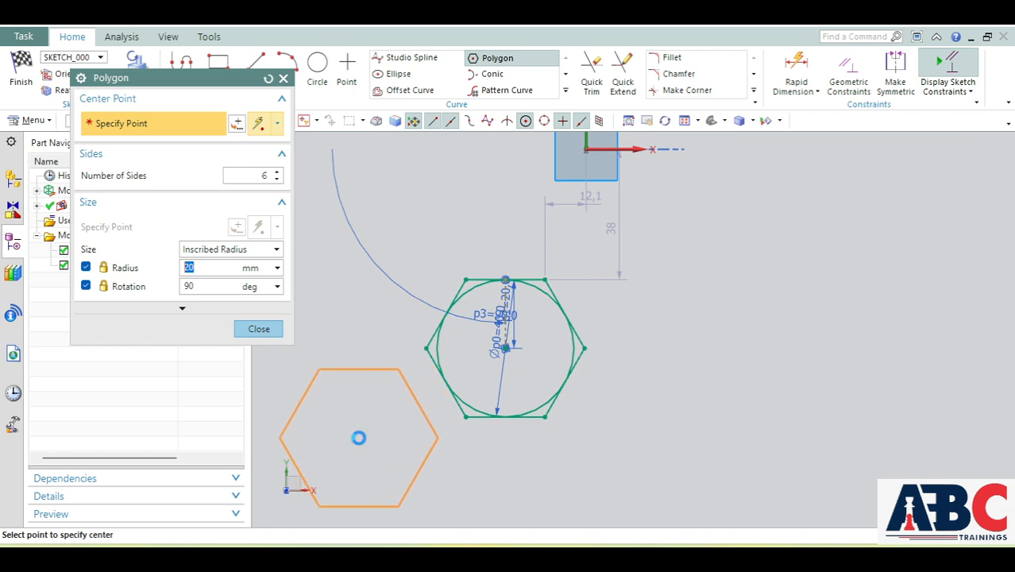
key(Escape)
Create a second six-sided polygon on the circle's centre using Circumscribed Radius, with a 20 mm radius and 90-degree rotation.
click(497, 58)
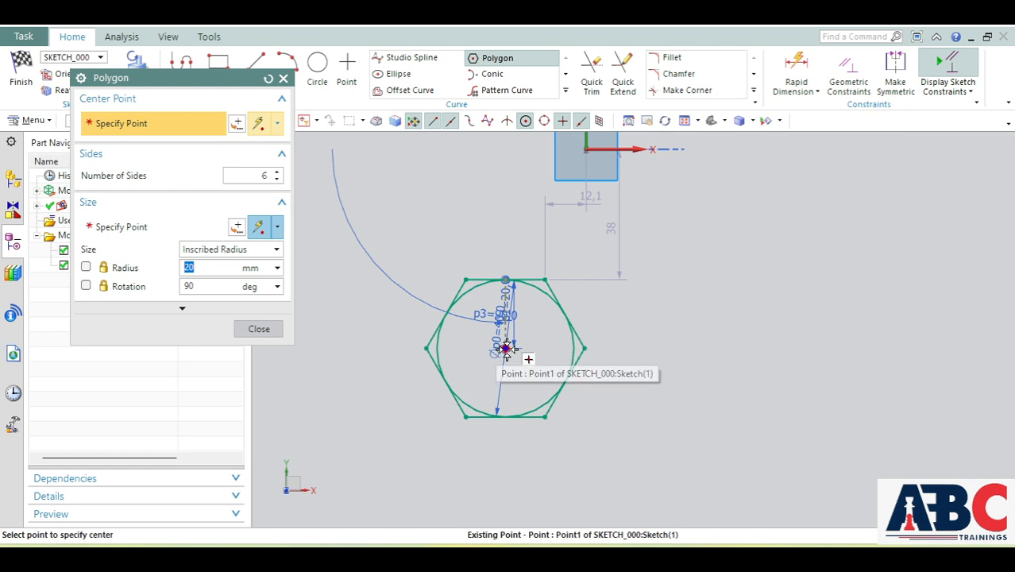
click(227, 251)
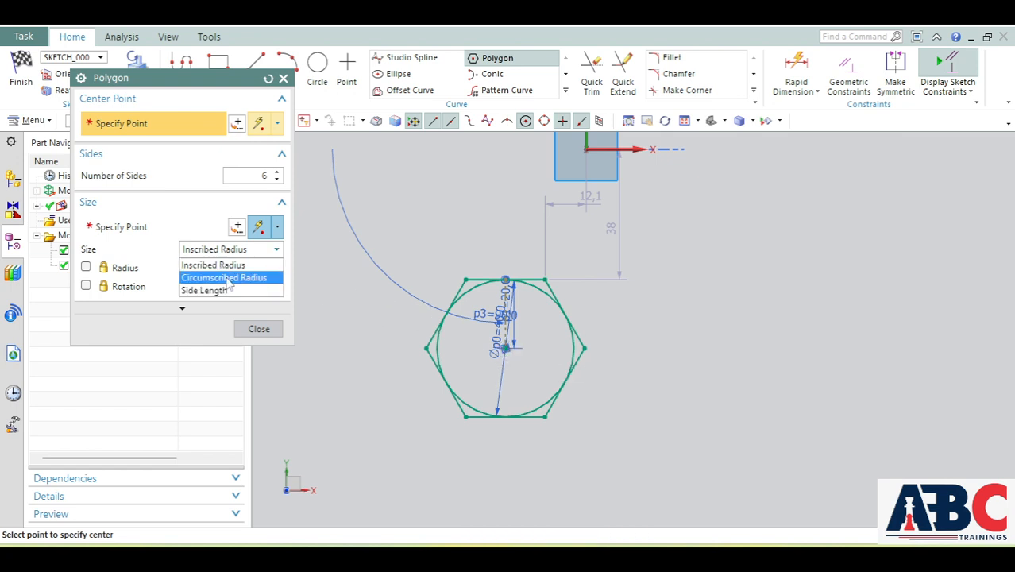
click(228, 279)
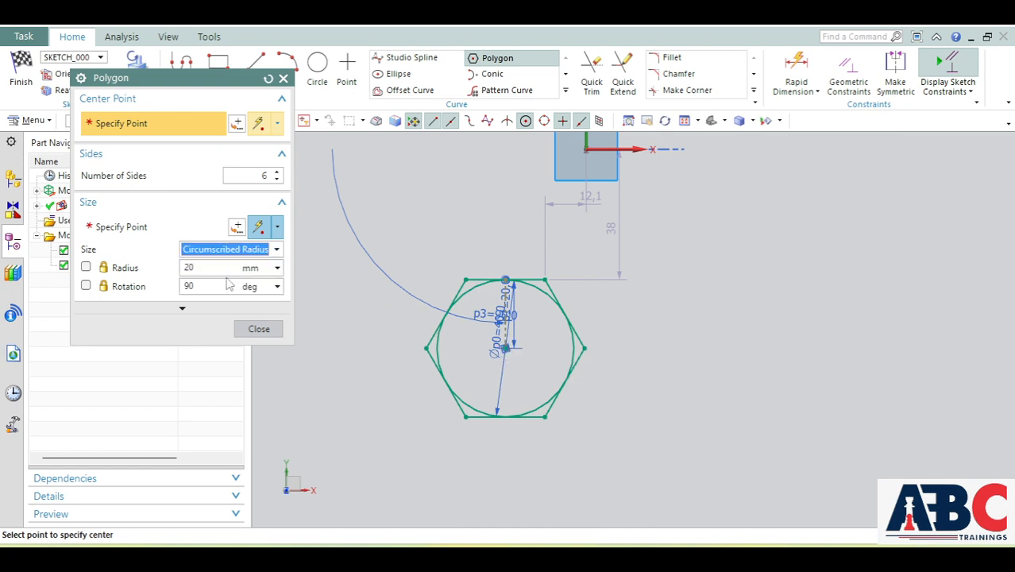
click(505, 347)
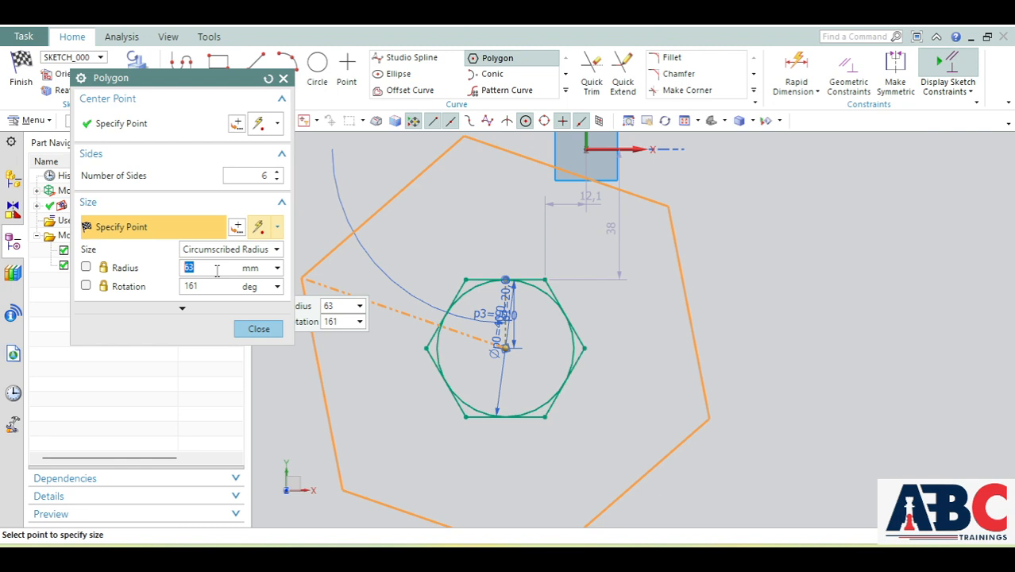
key(BackSpace)
key(Tab)
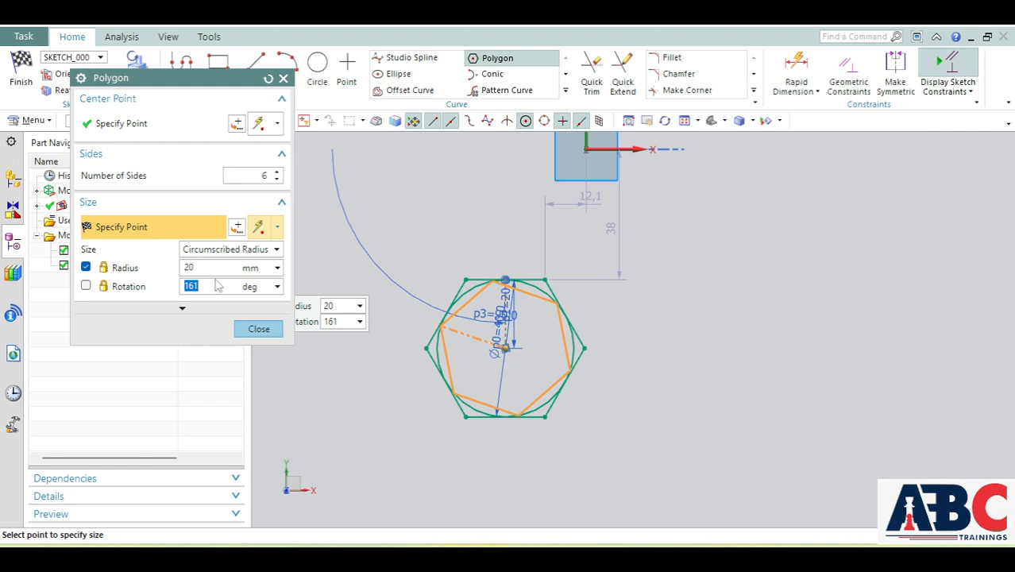
text(90)
key(Return)
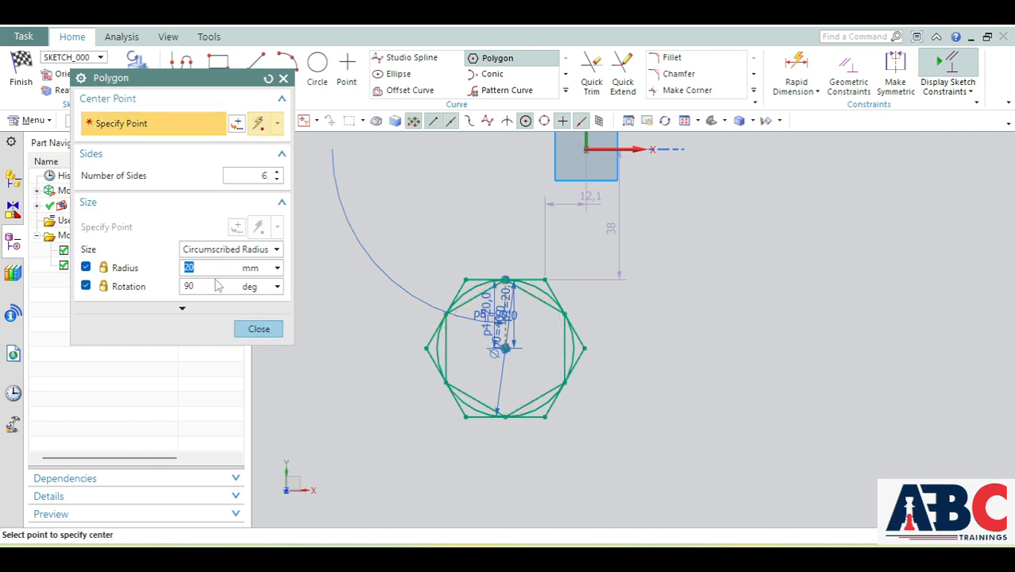
click(258, 329)
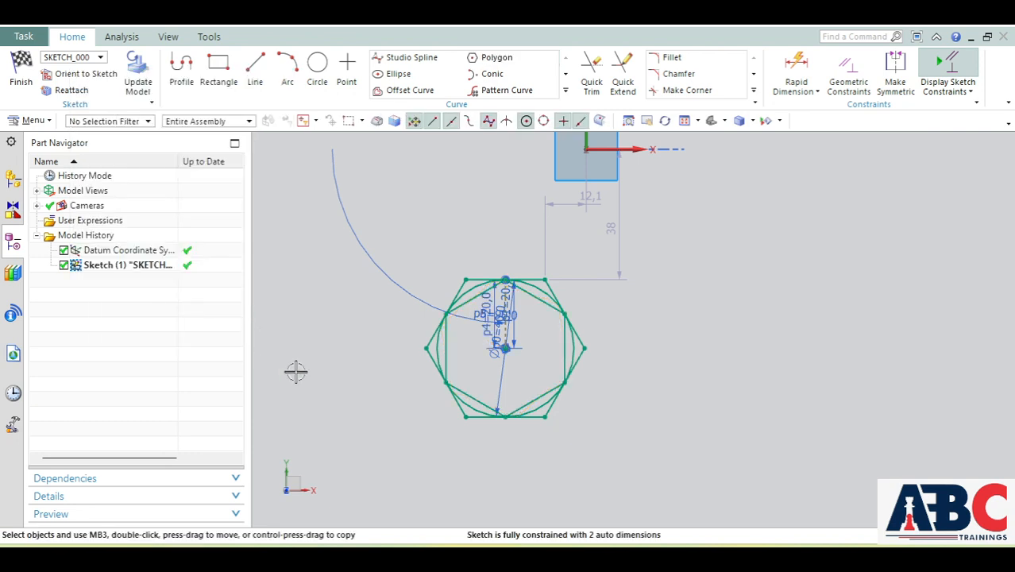
Start a six-sided polygon sized by Side Length, with its centre in the empty area to the right of the circle.
scroll(506, 315, up, 5)
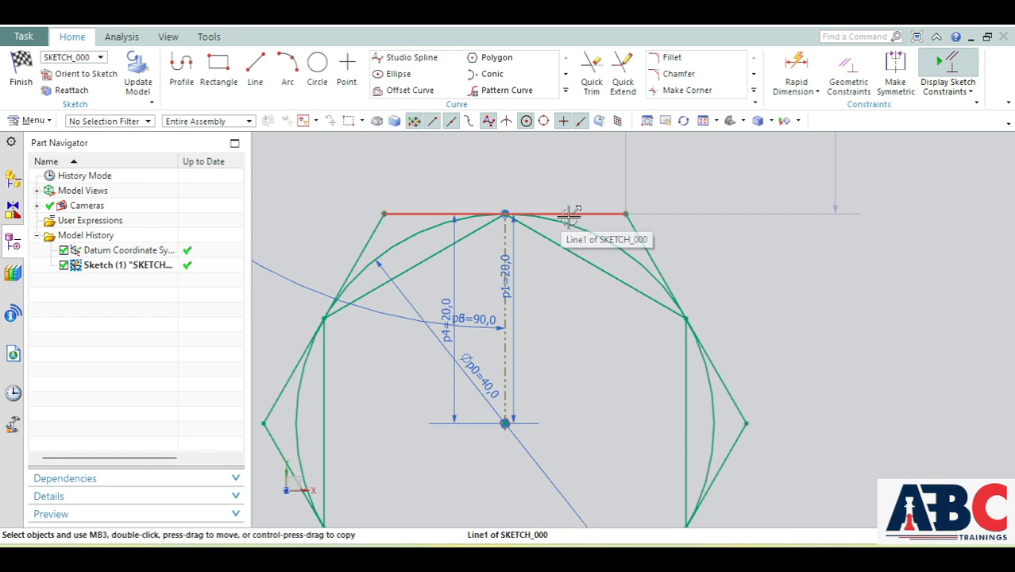
scroll(552, 219, down, 1)
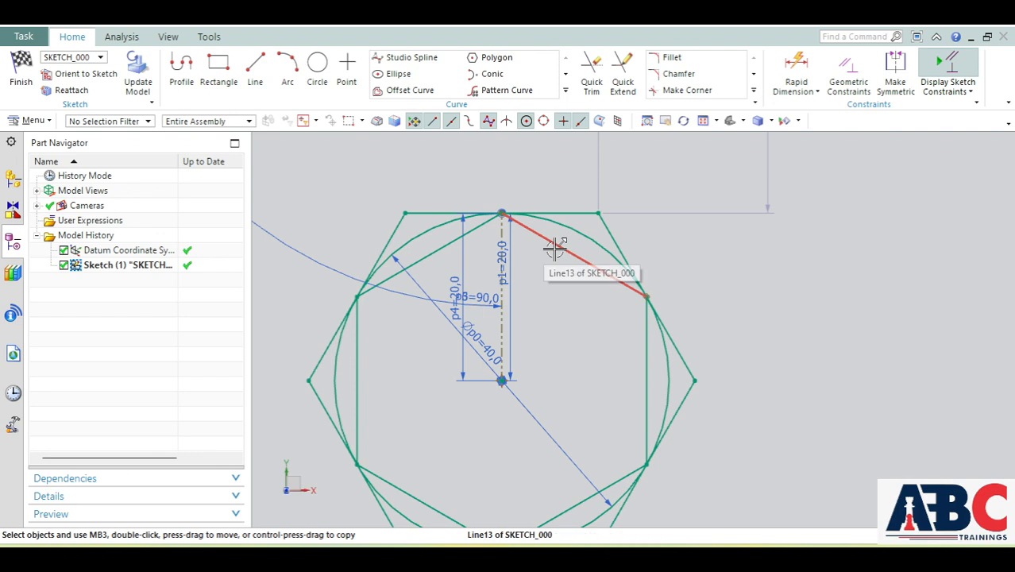
scroll(539, 322, down, 2)
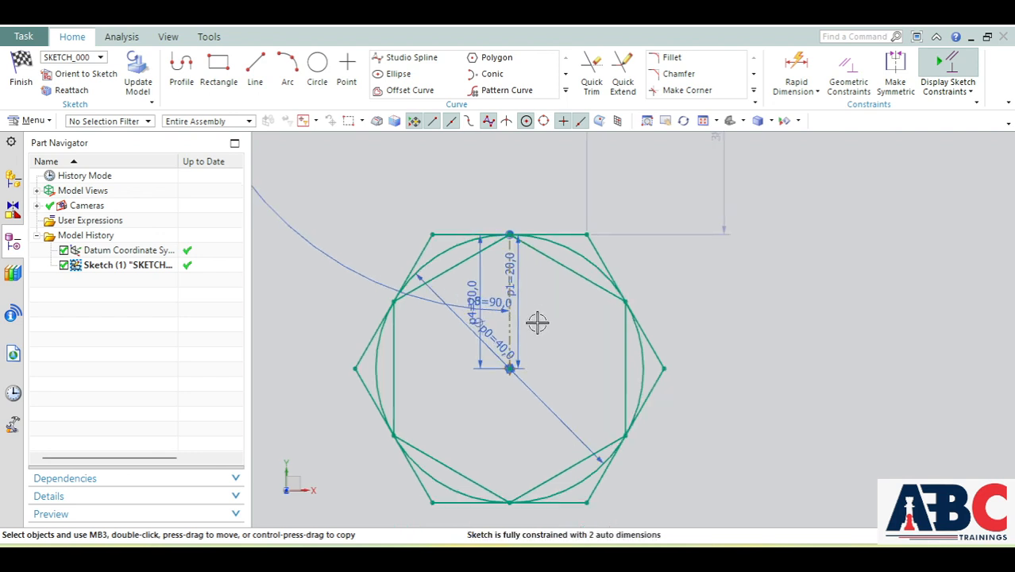
click(486, 61)
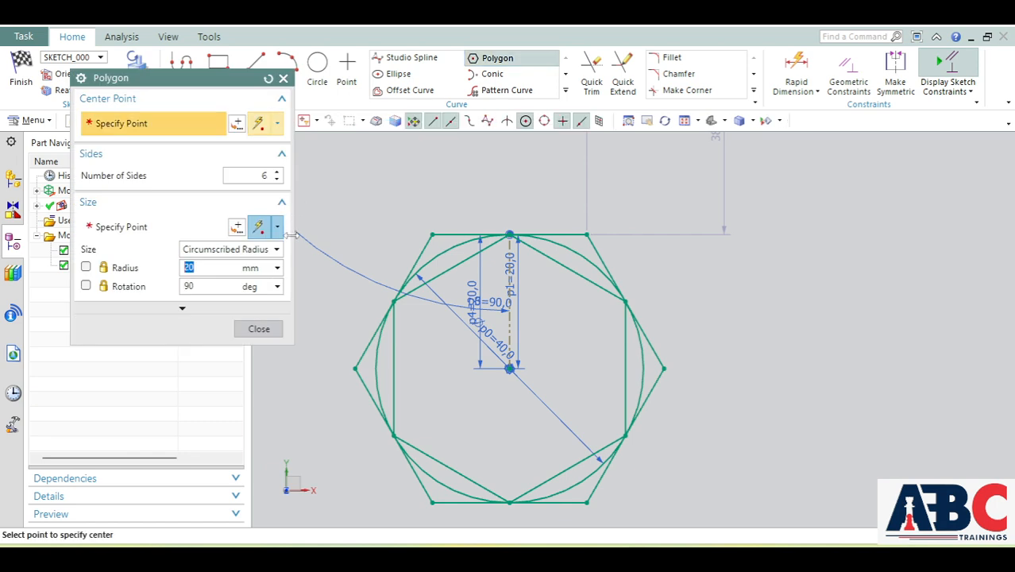
click(217, 249)
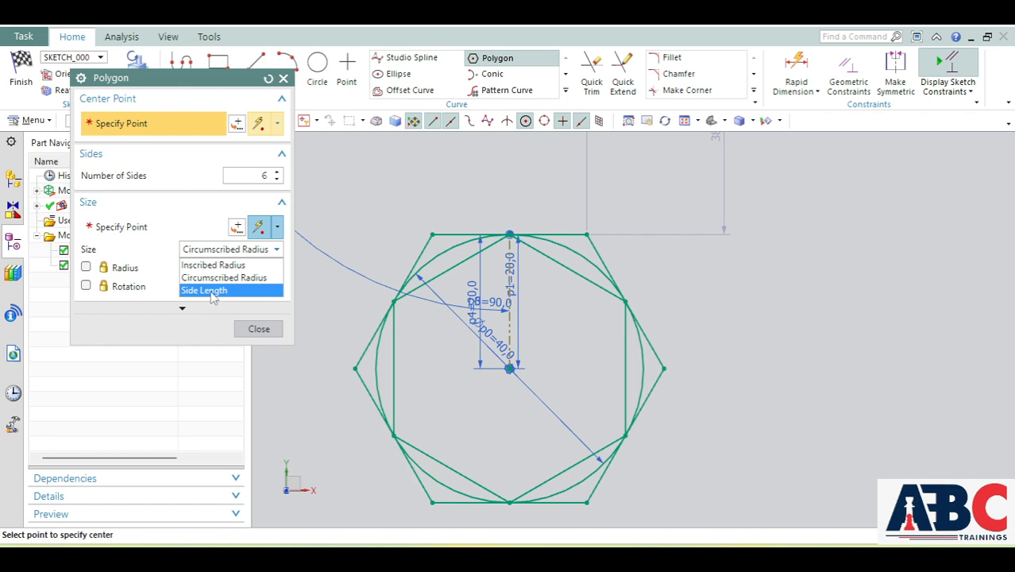
click(208, 291)
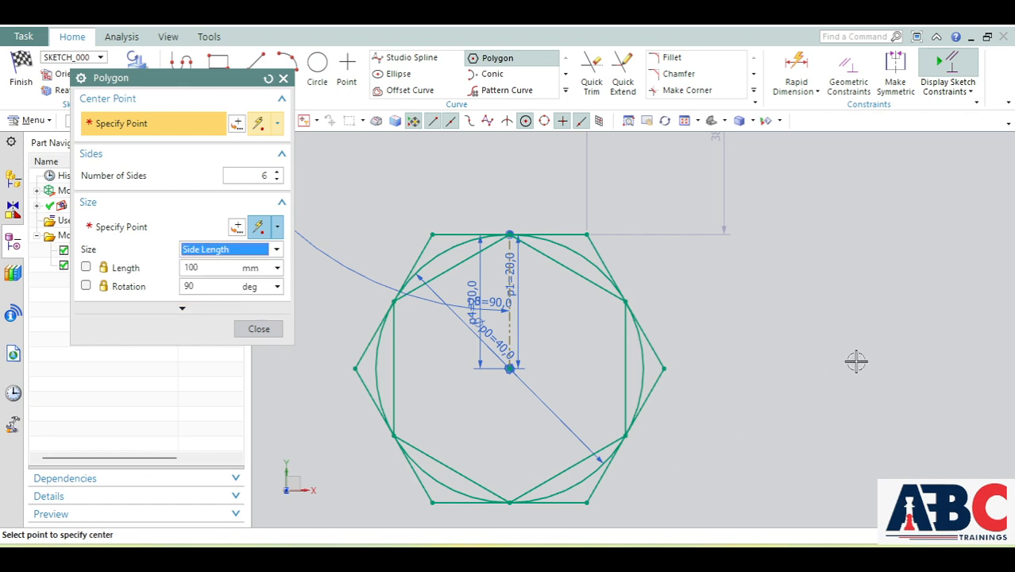
click(893, 360)
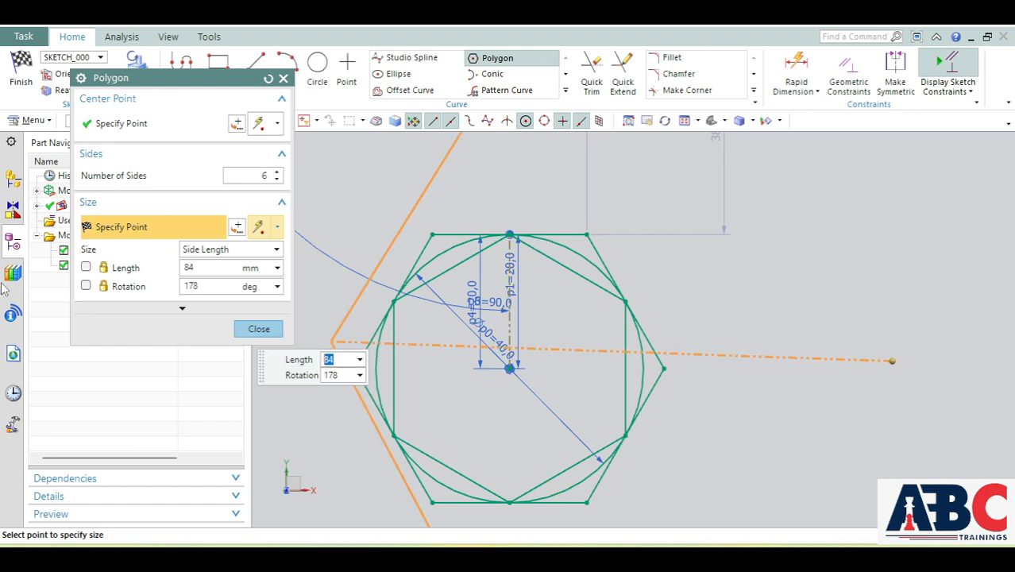
Set the polygon's side length to 20 mm and its rotation to 90 degrees, create it, and end the Polygon command.
click(201, 269)
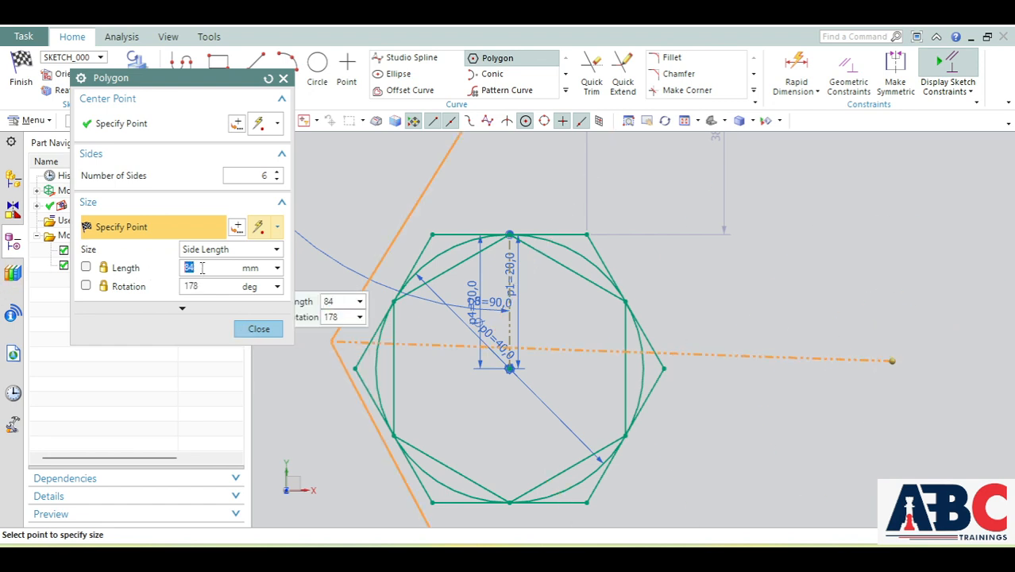
text(2)
text(90)
key(Return)
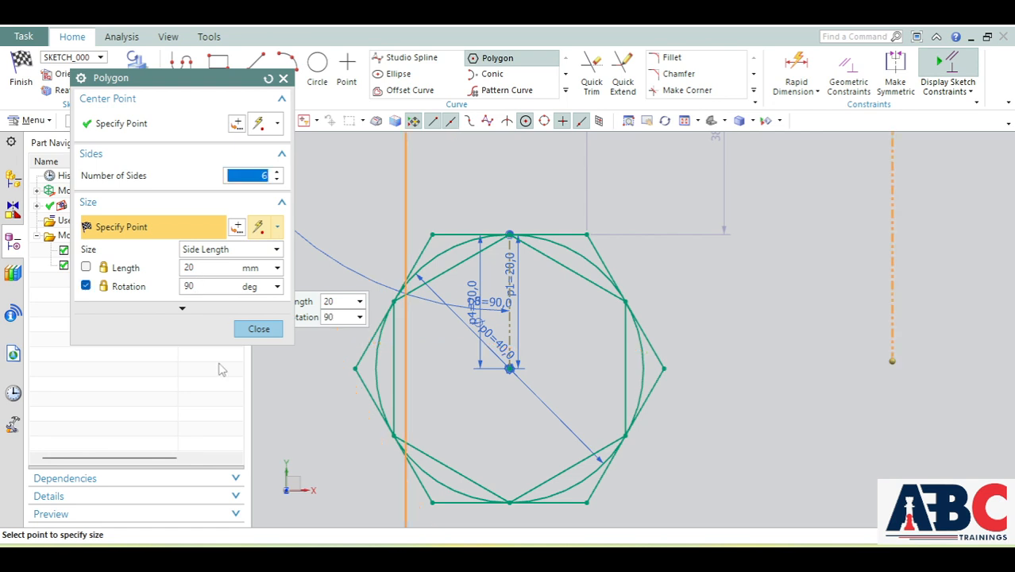
scroll(735, 374, down, 3)
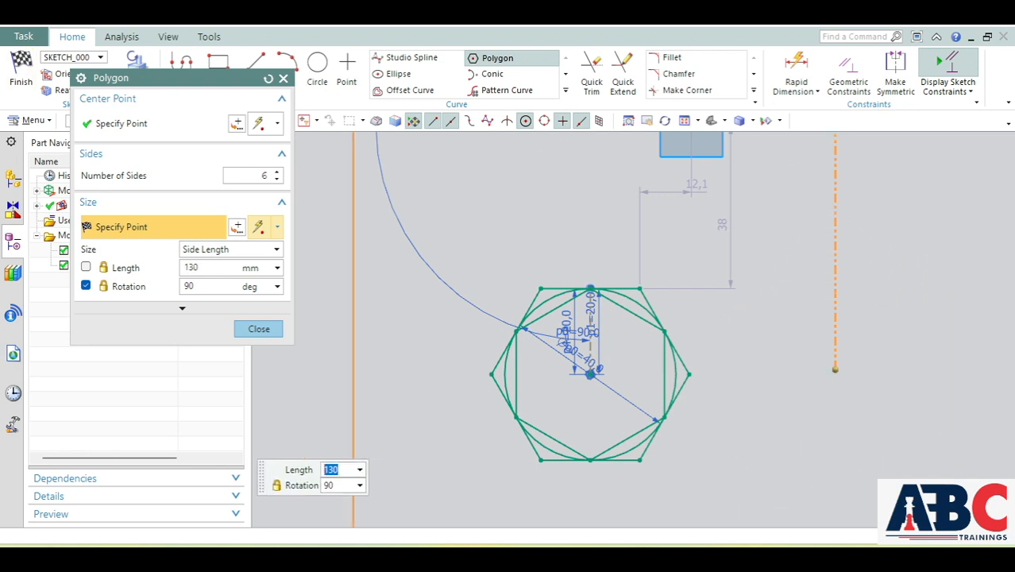
double_click(211, 267)
text(20)
key(Return)
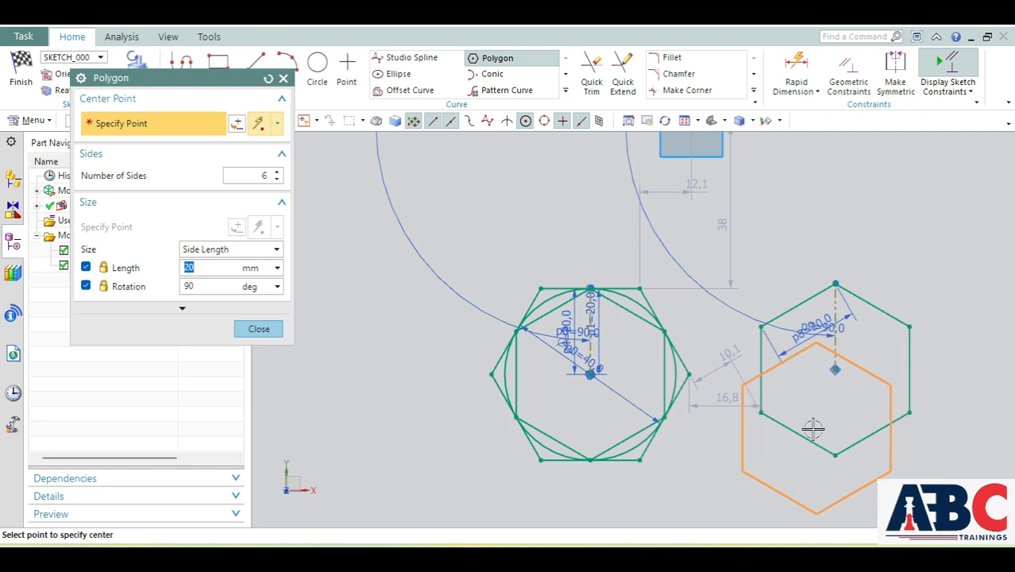
scroll(813, 429, up, 2)
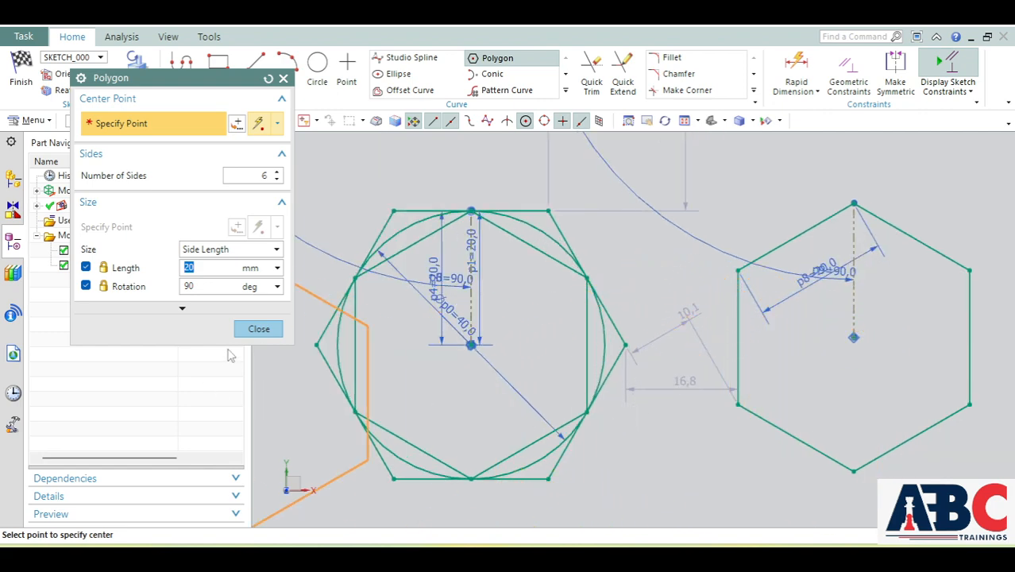
scroll(901, 404, down, 2)
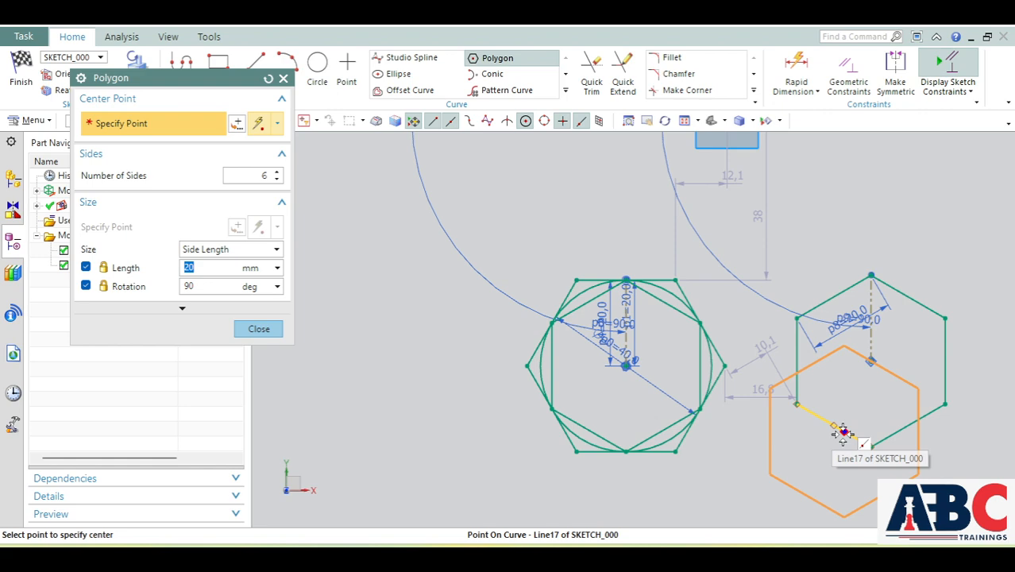
key(Escape)
scroll(880, 451, down, 1)
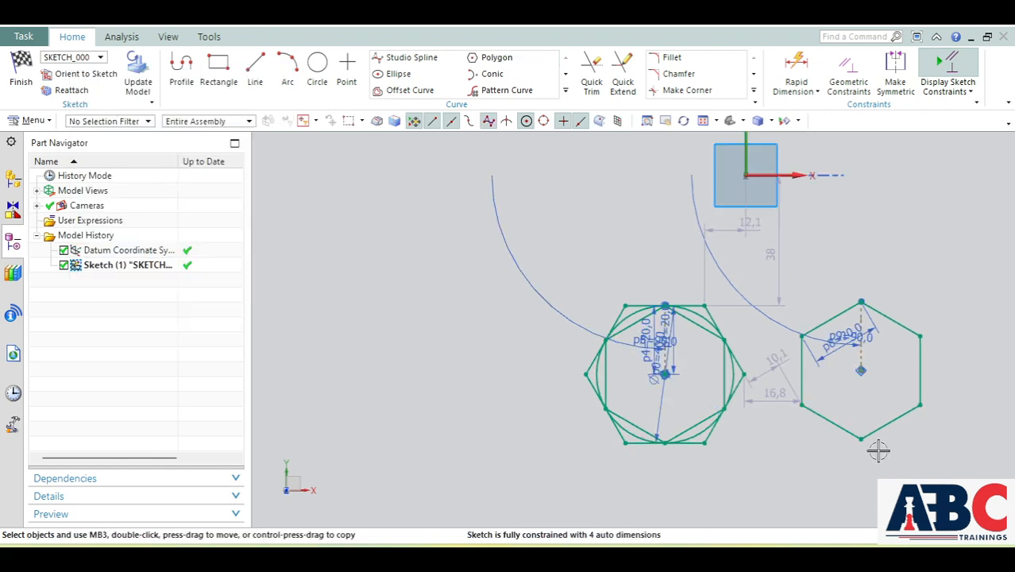
Delete the circle and all three polygons together with their dimensions from the sketch.
scroll(863, 374, up, 2)
scroll(635, 338, down, 2)
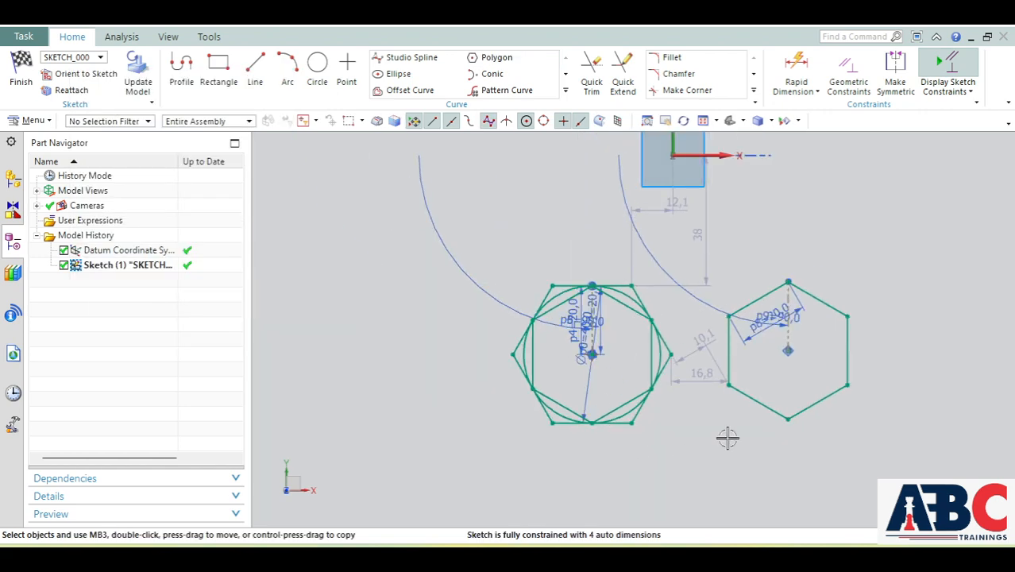
scroll(727, 437, up, 3)
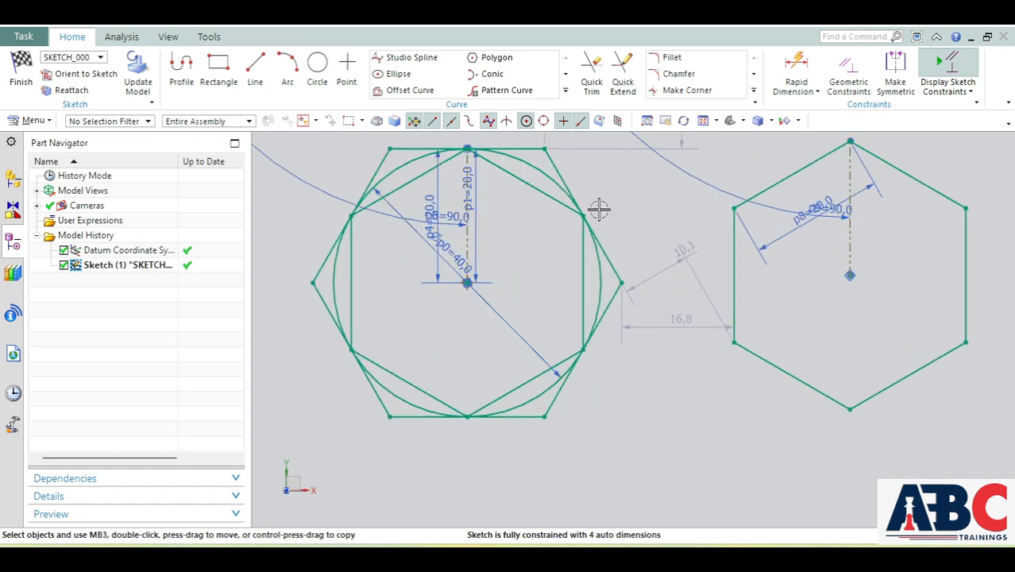
scroll(588, 314, down, 3)
scroll(580, 306, down, 3)
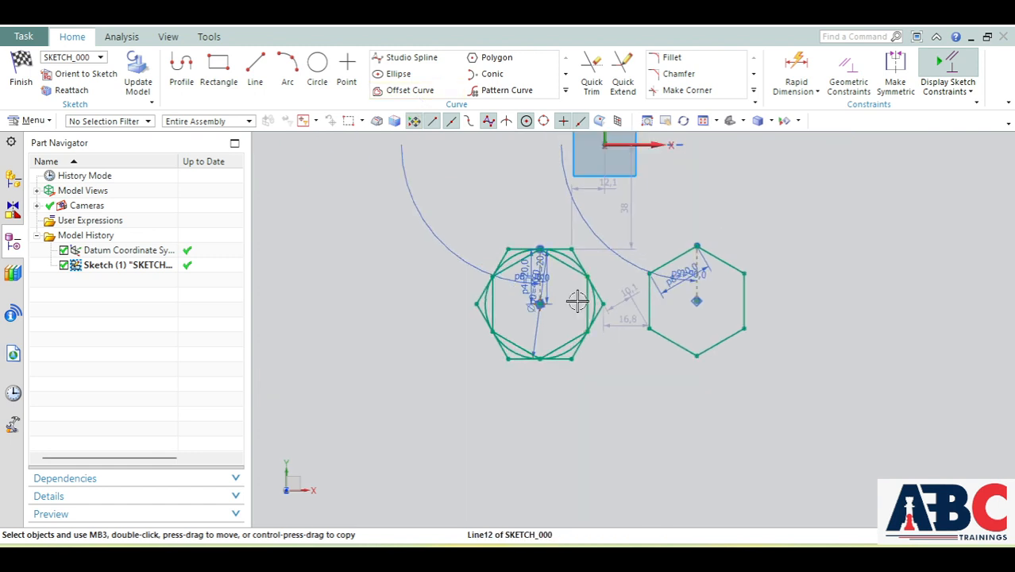
mouse_move(390, 175)
mouse_down()
mouse_move(410, 231)
mouse_move(678, 403)
mouse_move(752, 413)
mouse_up()
key(Delete)
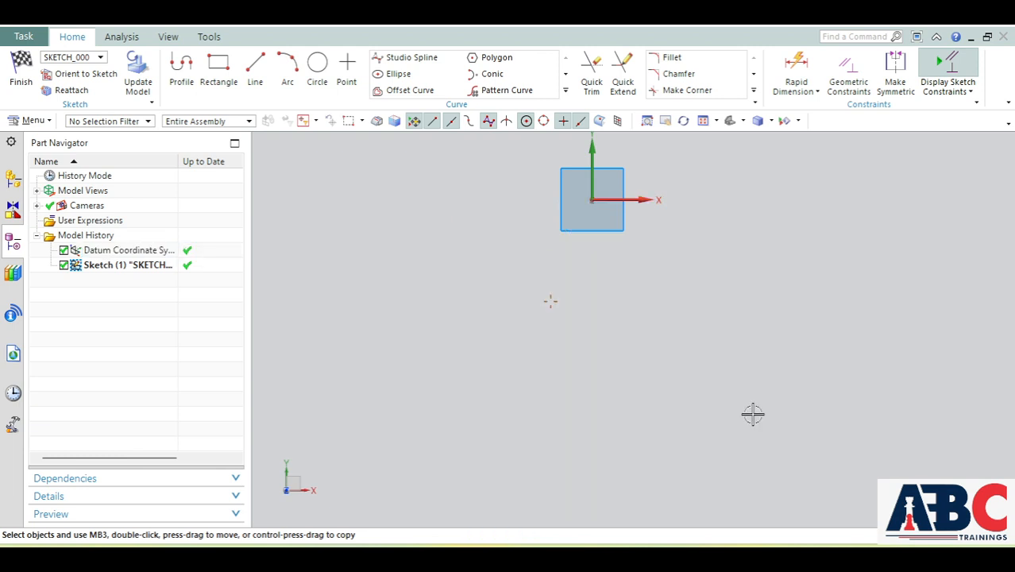
Start an ellipse centred on the sketch origin.
click(397, 73)
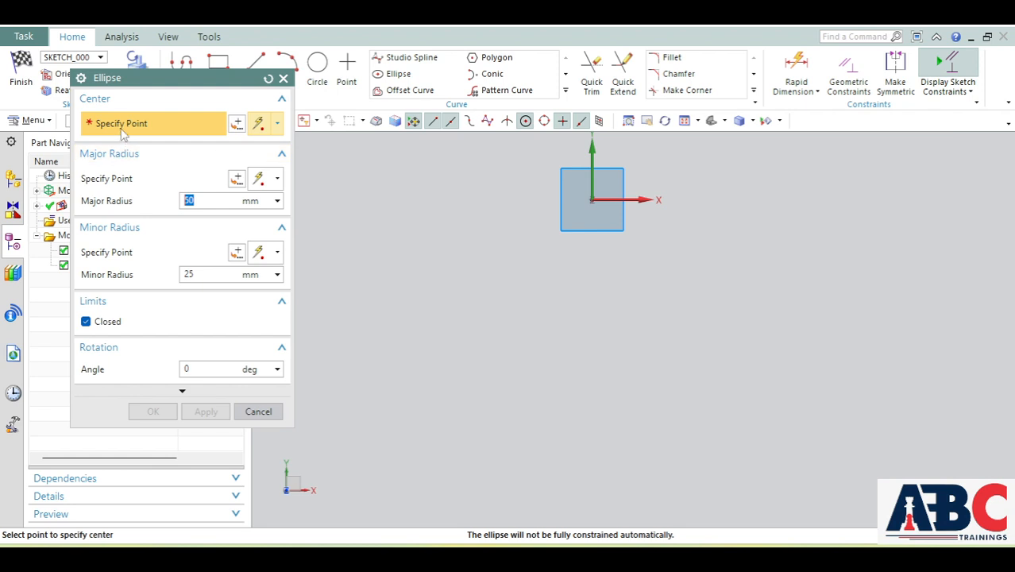
scroll(637, 370, up, 2)
scroll(636, 370, down, 6)
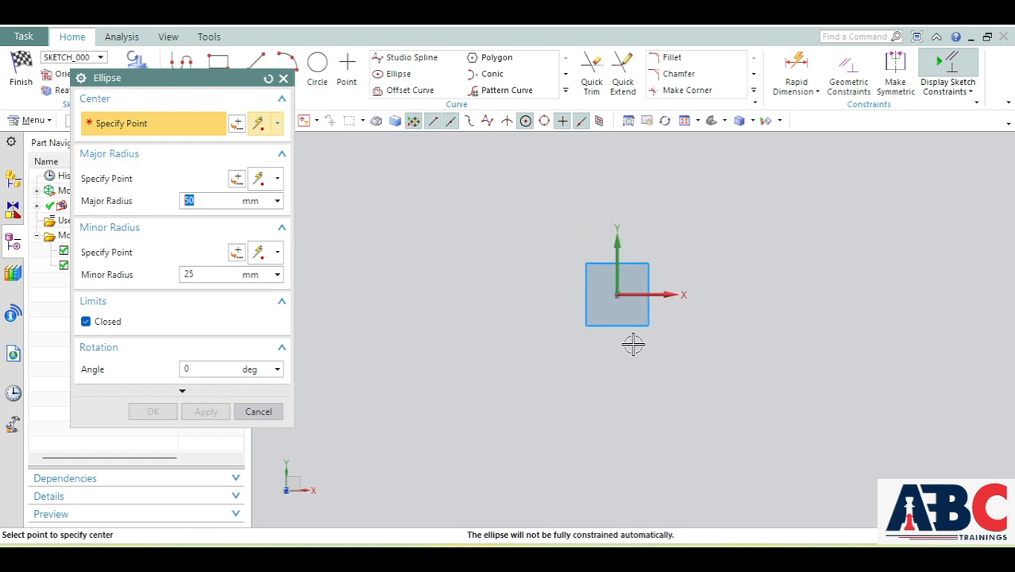
click(618, 294)
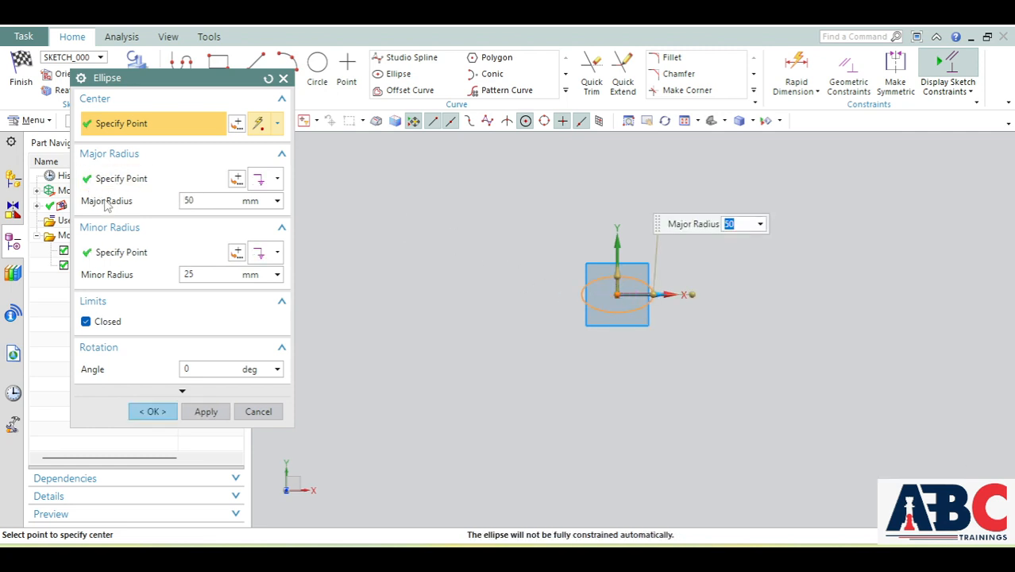
Set the ellipse's major radius to 200 mm and its minor radius to 50 mm.
click(211, 201)
text(200)
key(Return)
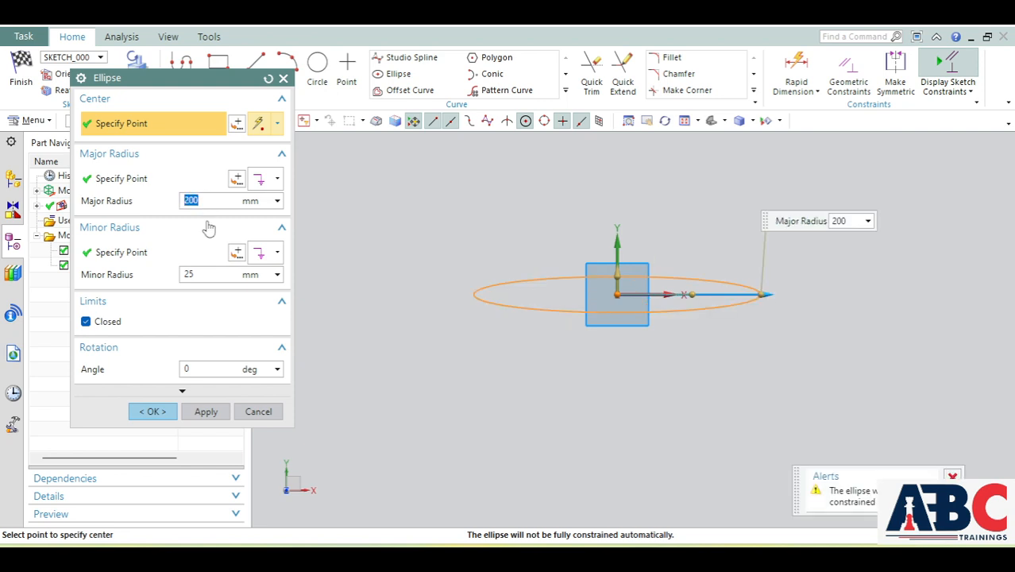
click(205, 275)
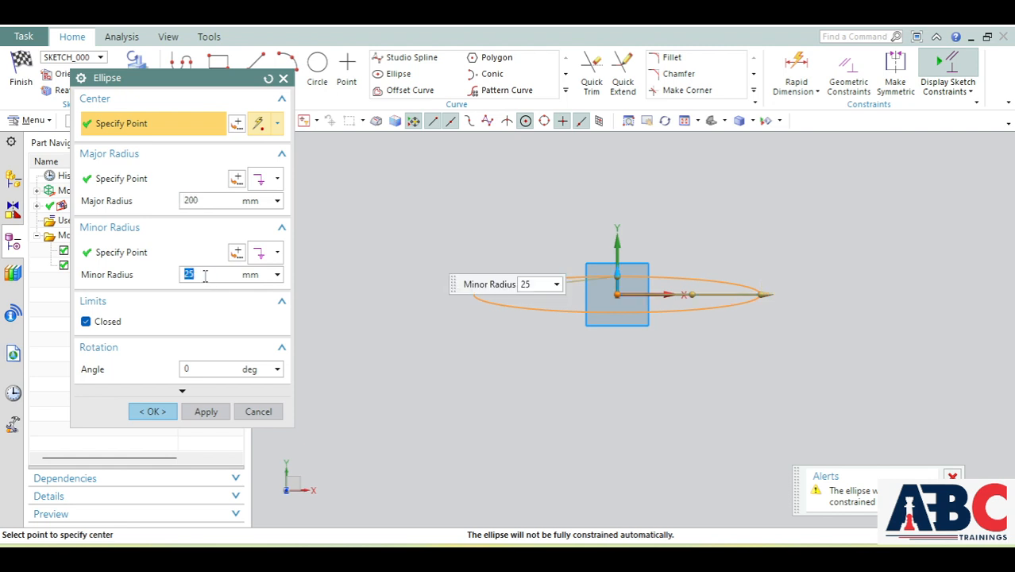
text(5)
key(Return)
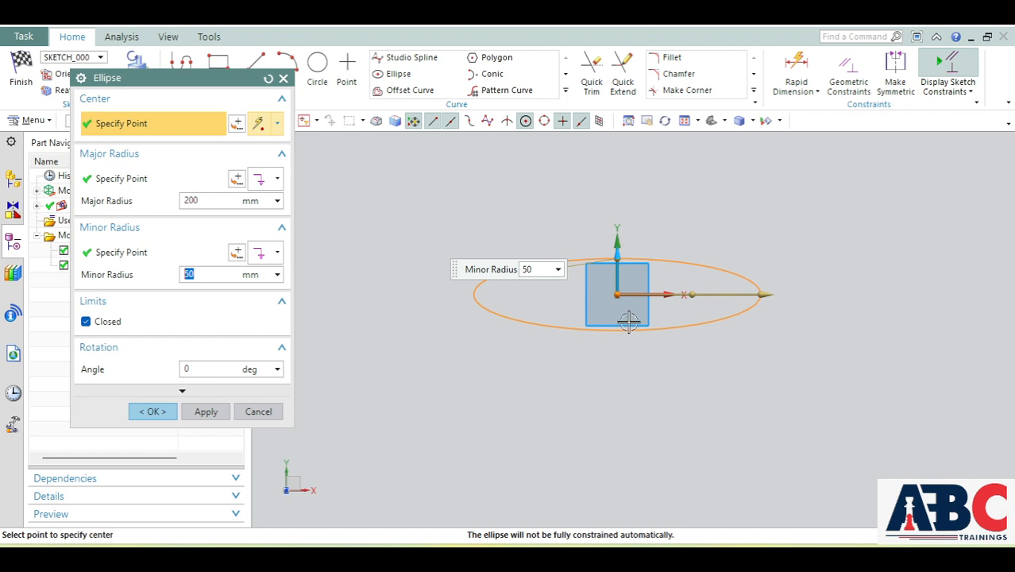
Set the ellipse's rotation angle to 90 degrees and create it.
scroll(628, 321, up, 3)
scroll(628, 321, up, 1)
scroll(634, 333, down, 1)
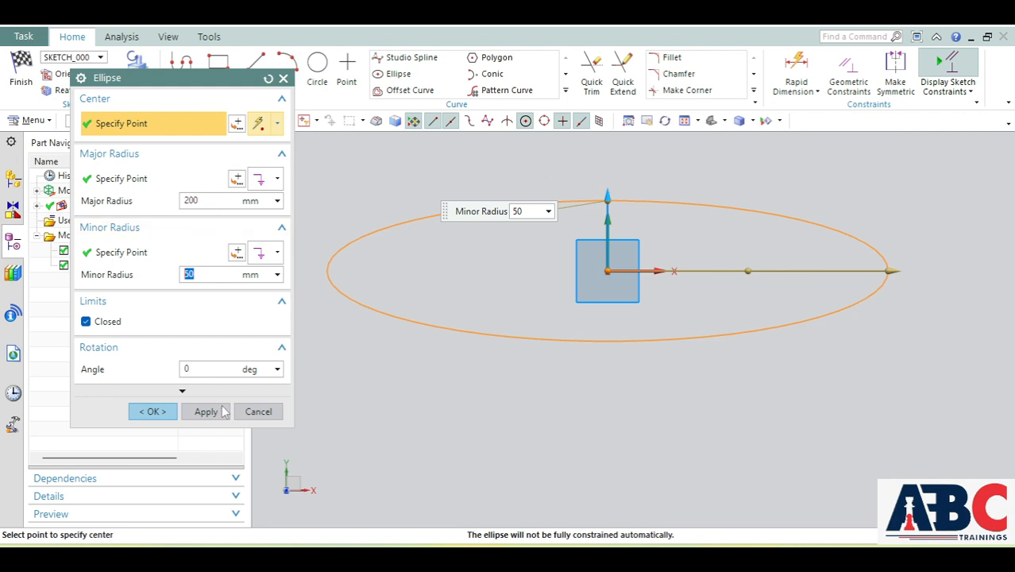
click(208, 366)
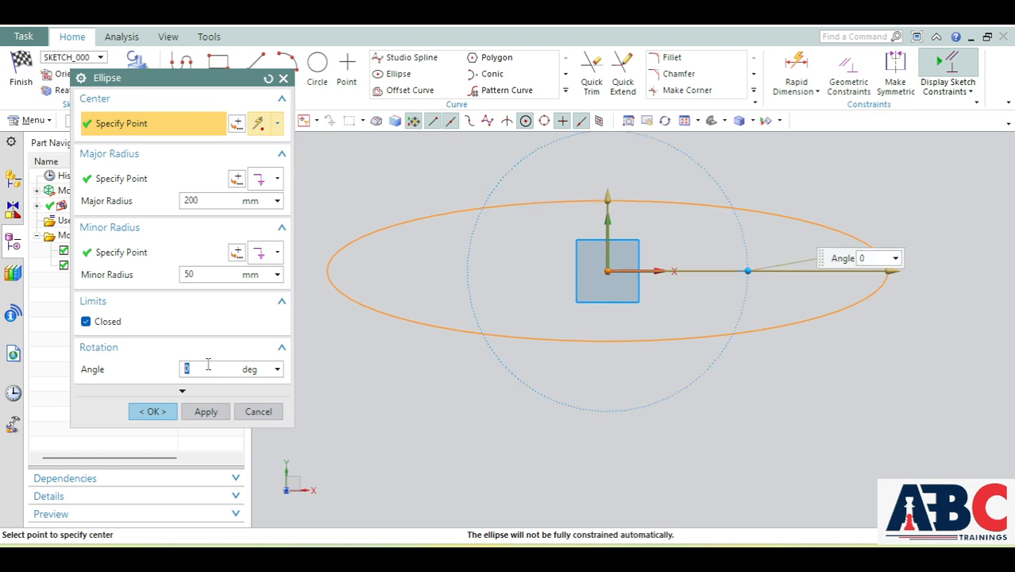
text(9)
key(Return)
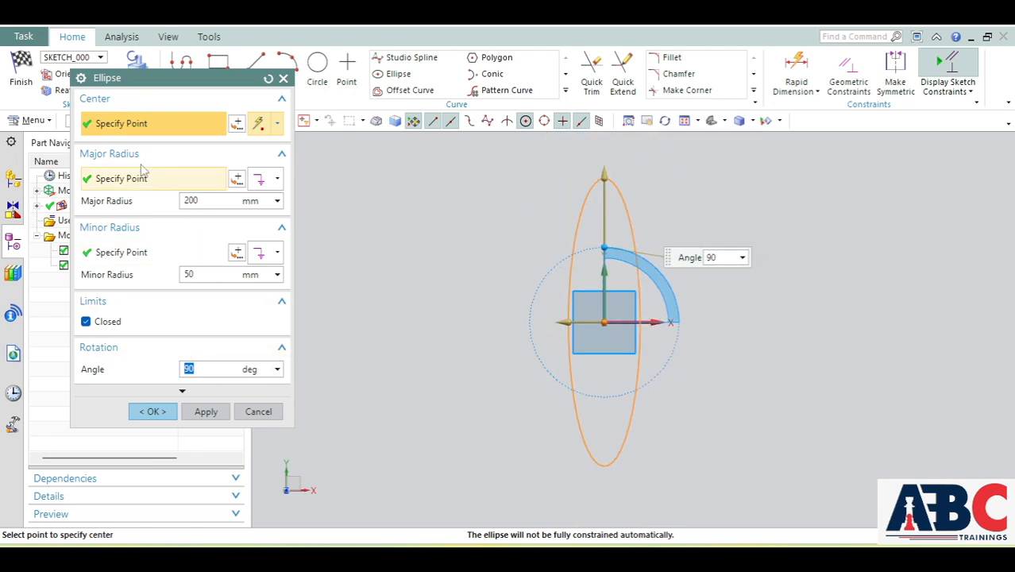
click(149, 410)
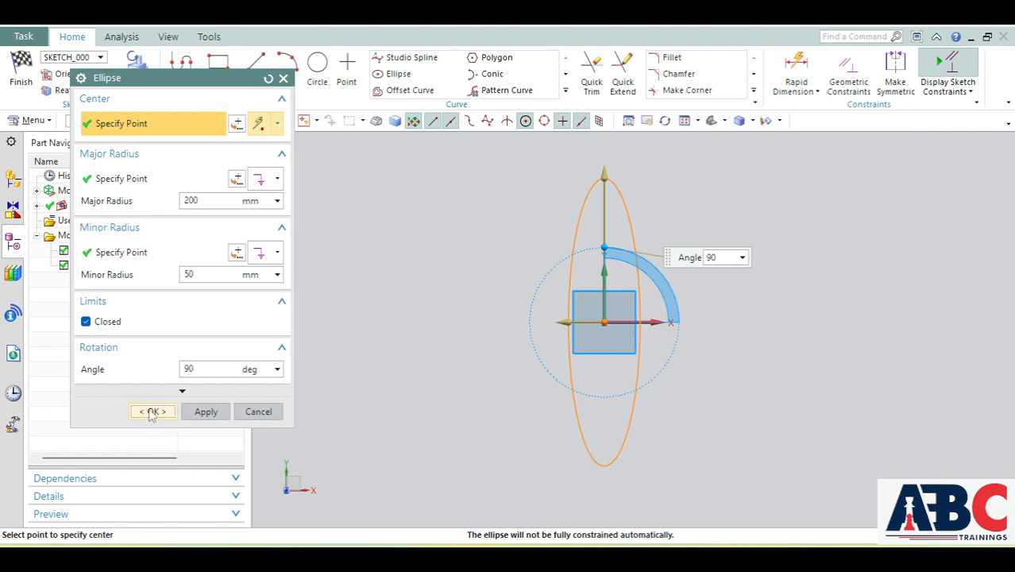
scroll(612, 336, up, 3)
scroll(613, 340, down, 2)
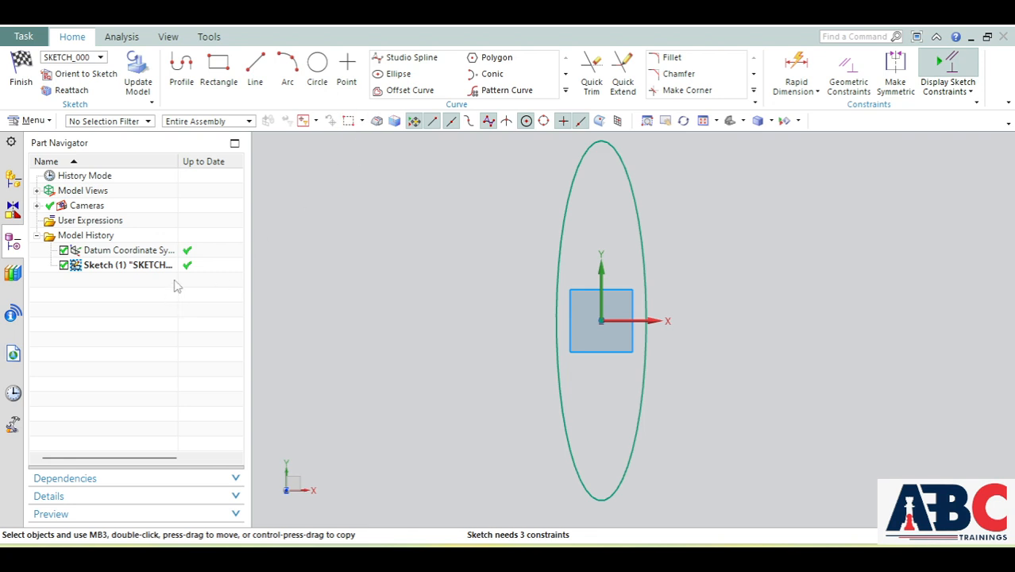
Edit the finished ellipse and set its rotation angle to 30 degrees.
double_click(565, 203)
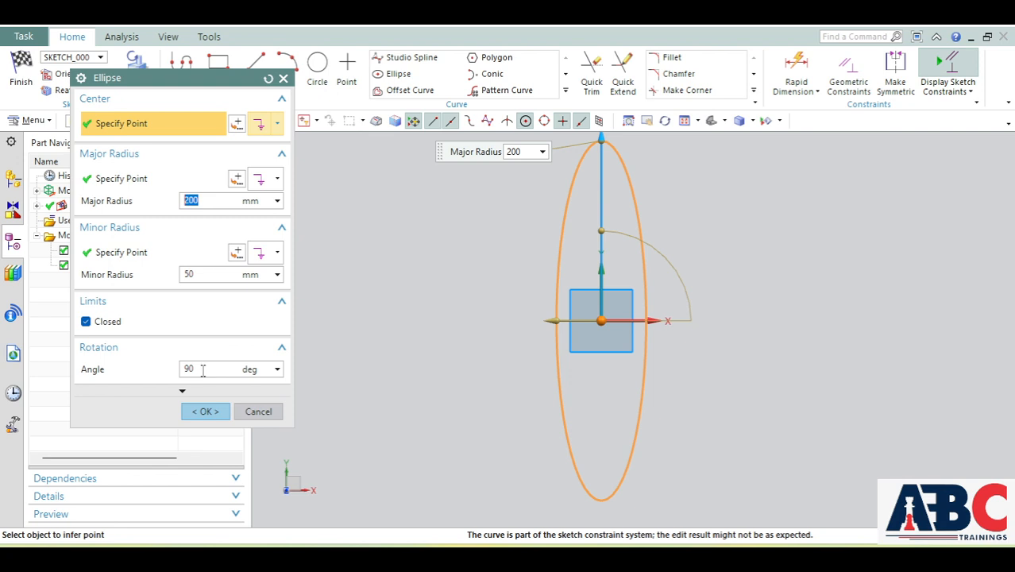
click(203, 370)
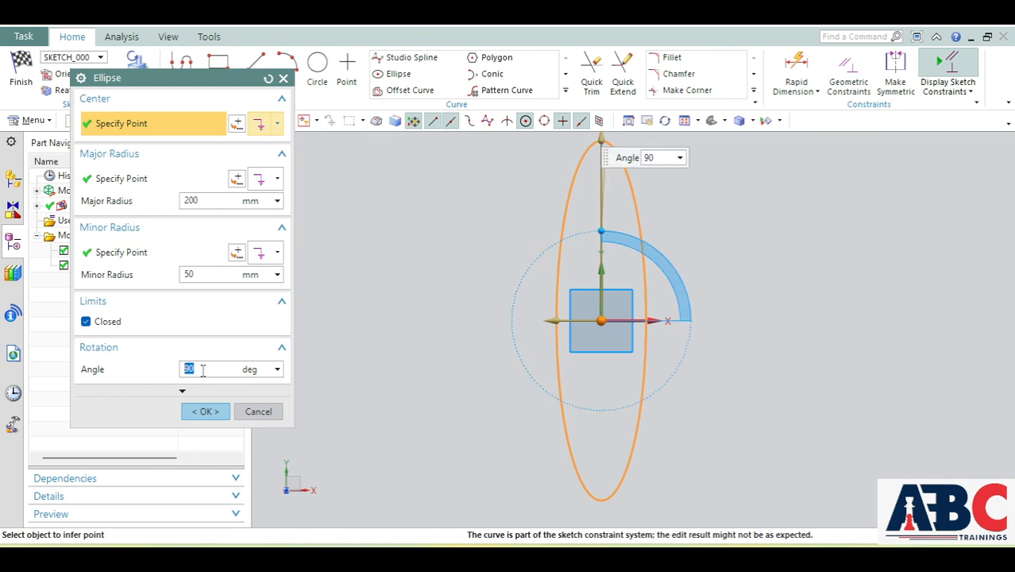
text(30)
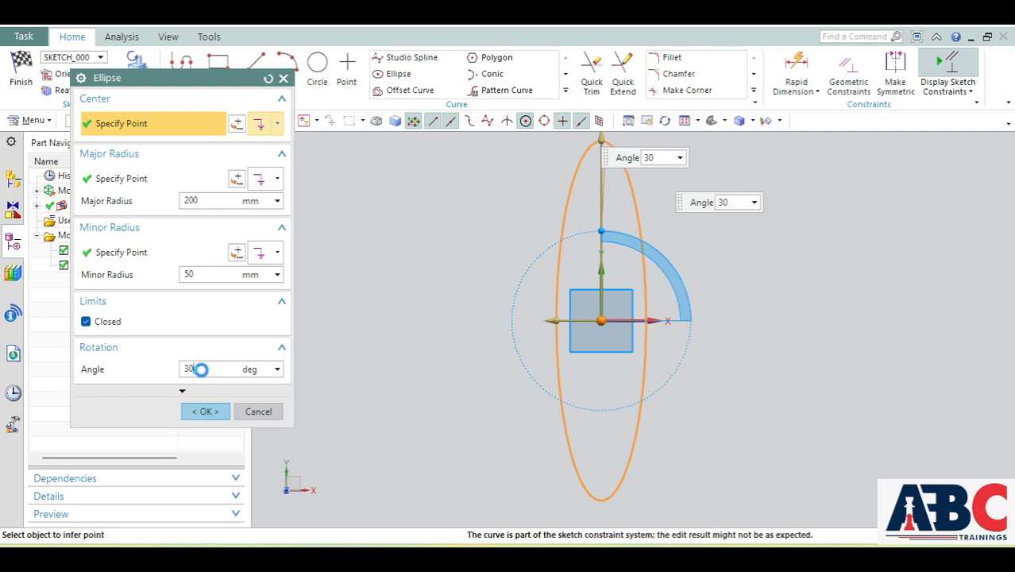
key(Return)
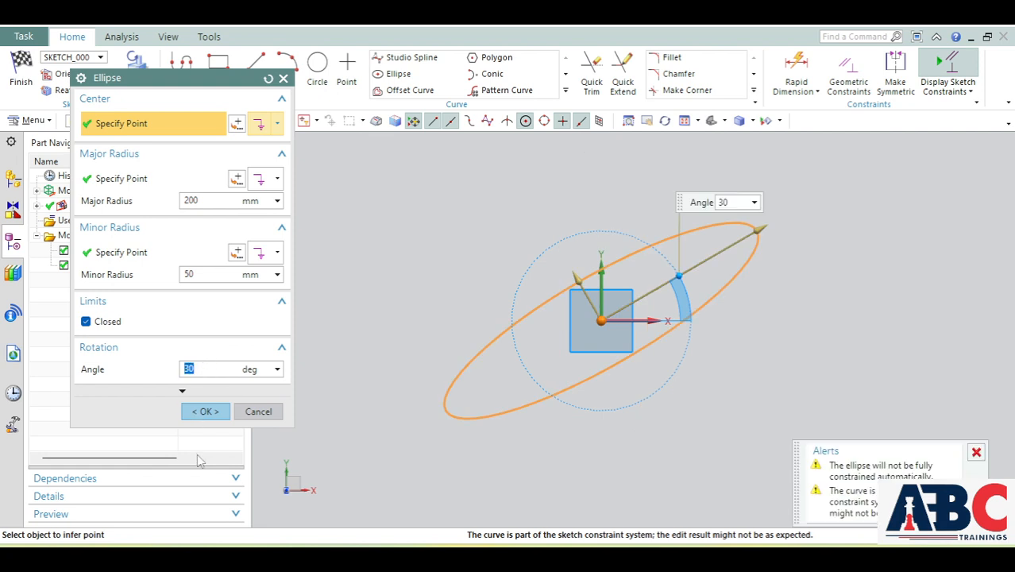
click(208, 413)
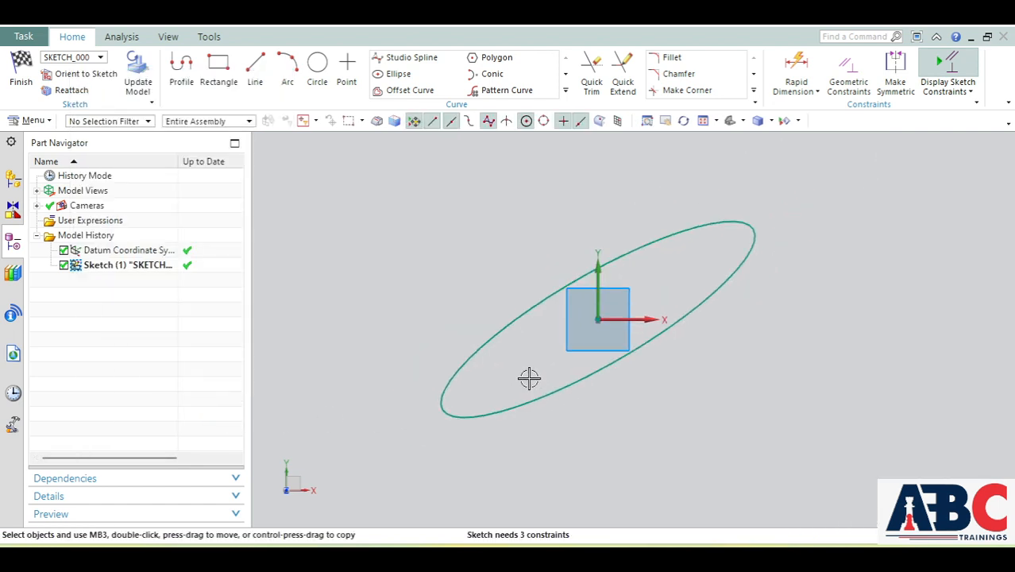
scroll(529, 378, down, 1)
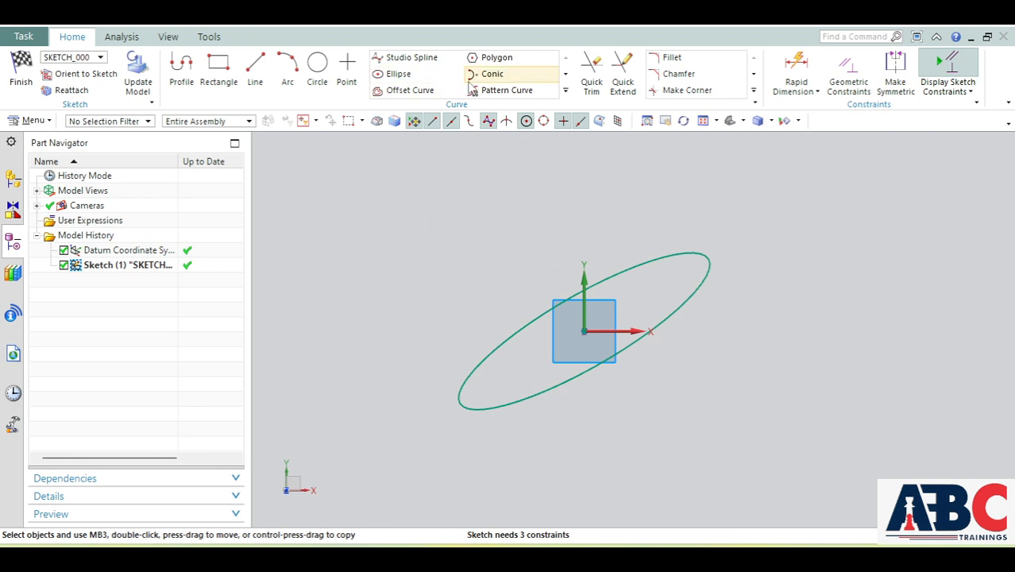
Delete the rotated ellipse from the sketch.
drag(362, 188, 770, 477)
key(Delete)
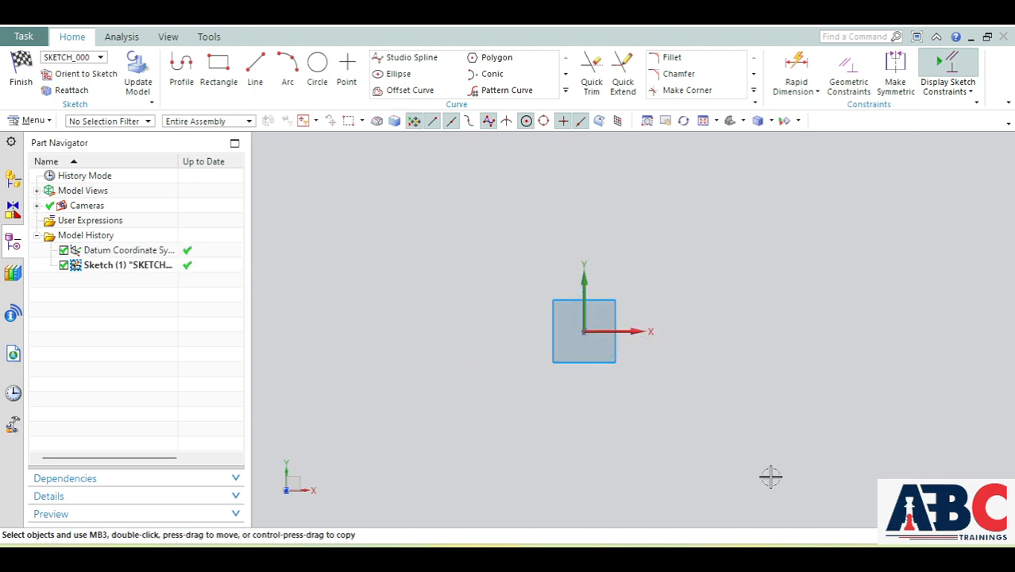
Draw a conic with rho 0.5, its ends about 269 mm apart horizontally and its control point about 213 mm above the start point.
click(493, 75)
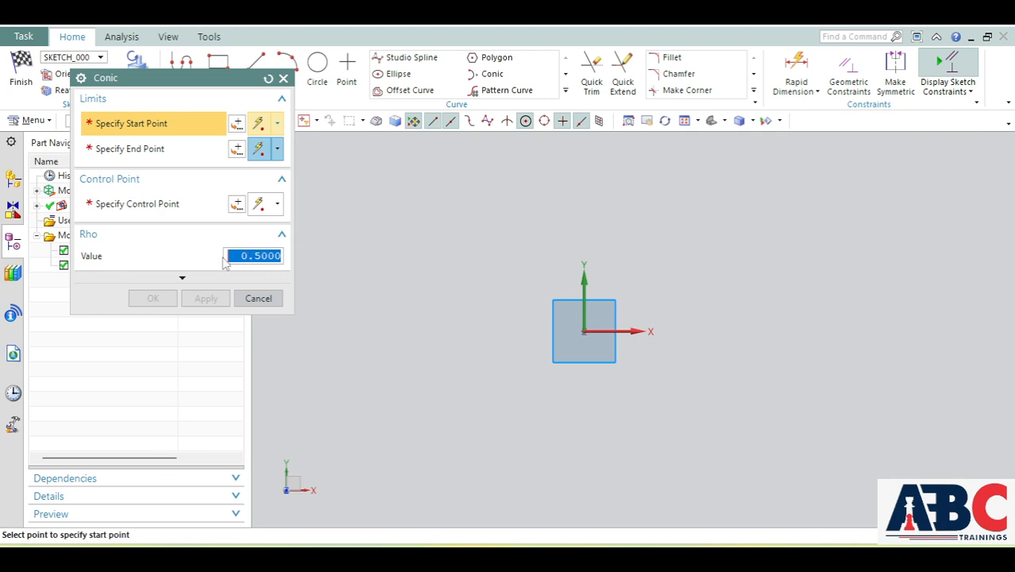
click(723, 365)
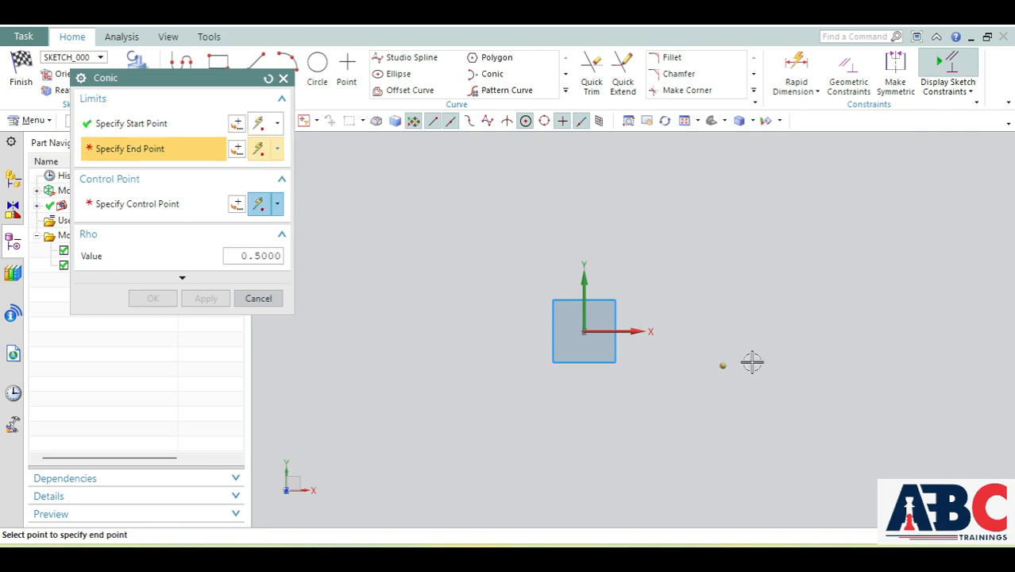
click(917, 306)
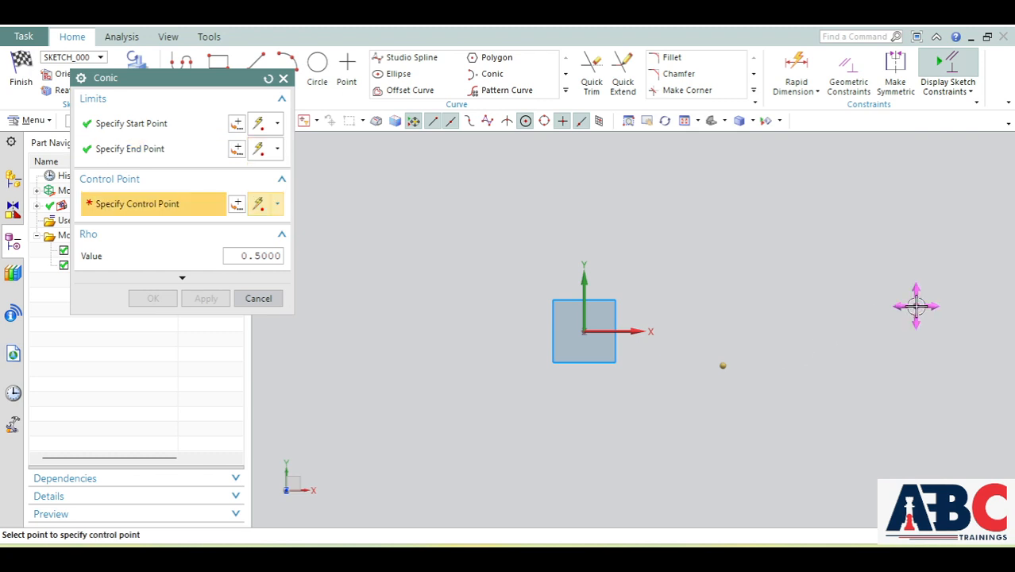
click(764, 223)
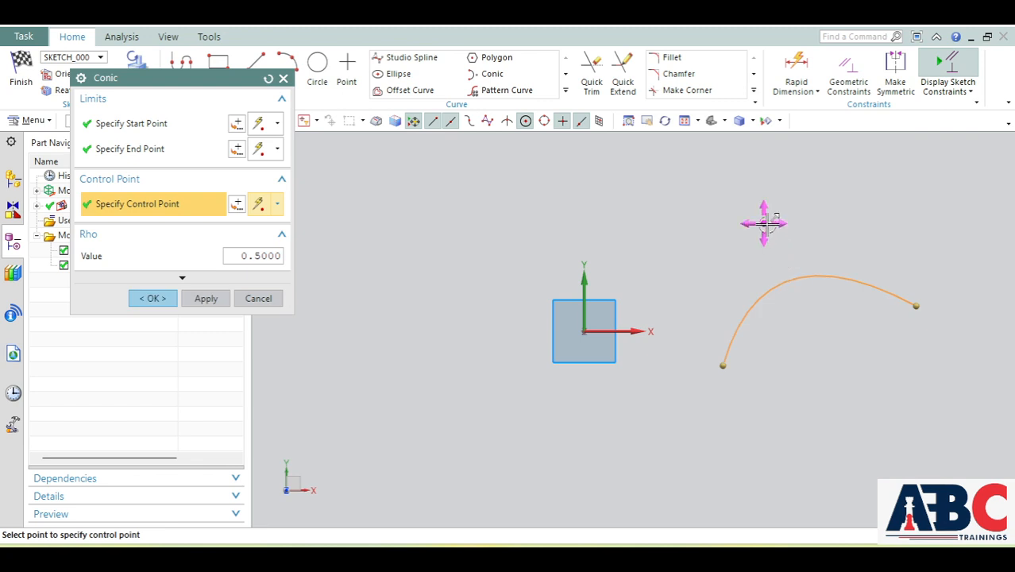
mouse_move(766, 220)
mouse_down()
mouse_move(718, 212)
mouse_move(712, 200)
mouse_move(830, 236)
mouse_move(912, 463)
mouse_move(890, 397)
mouse_move(749, 388)
mouse_move(652, 258)
mouse_move(732, 197)
mouse_move(696, 159)
mouse_move(732, 197)
mouse_move(676, 140)
mouse_move(718, 212)
mouse_up()
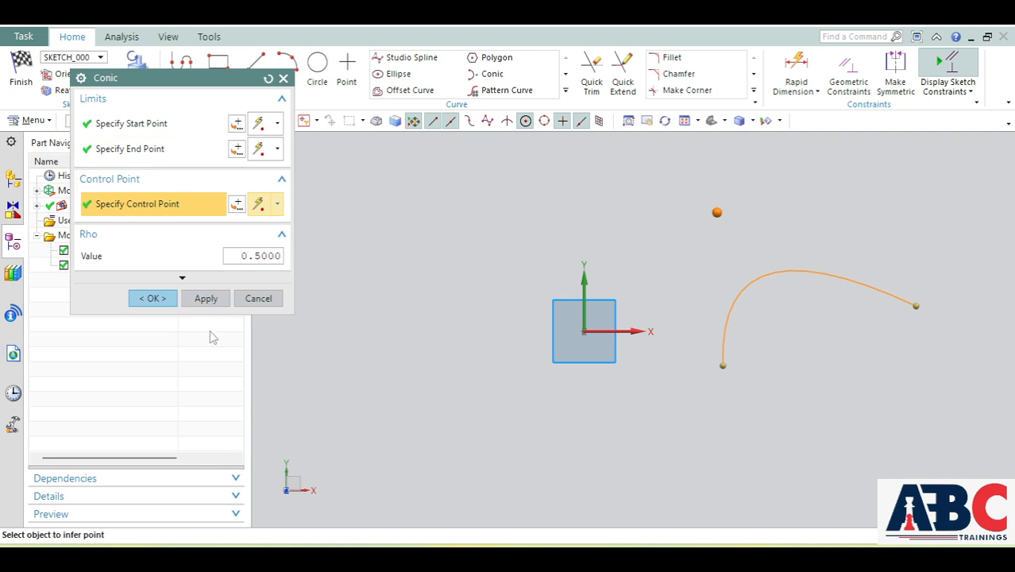
click(156, 299)
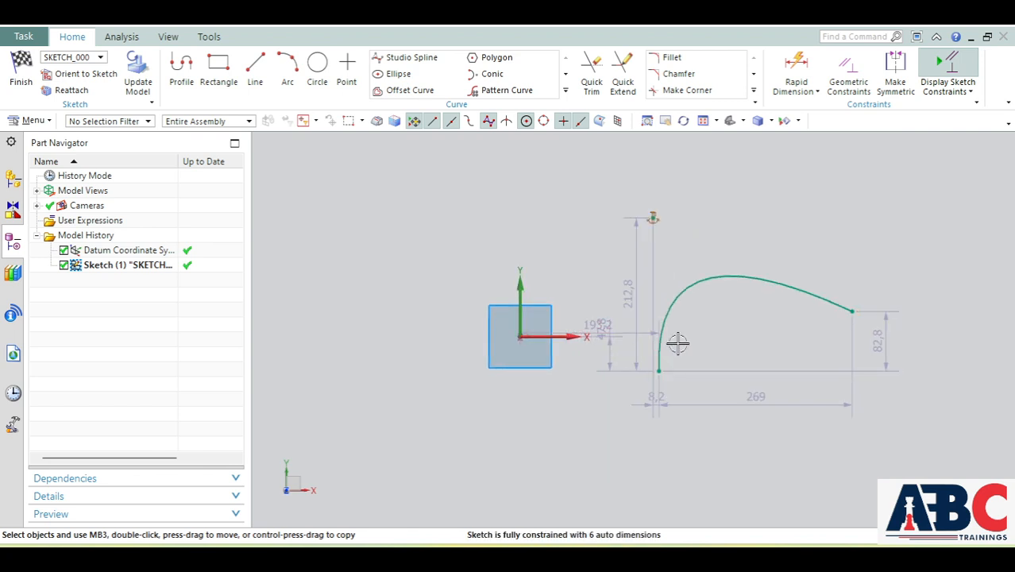
Delete the conic together with the leftover fixed marker at its control point.
drag(549, 192, 894, 434)
key(Delete)
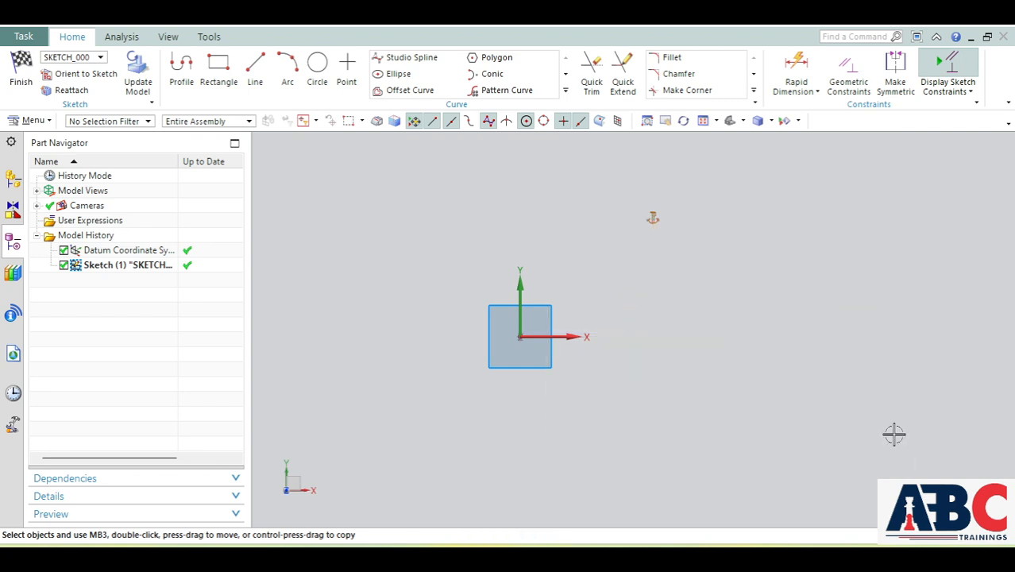
click(652, 221)
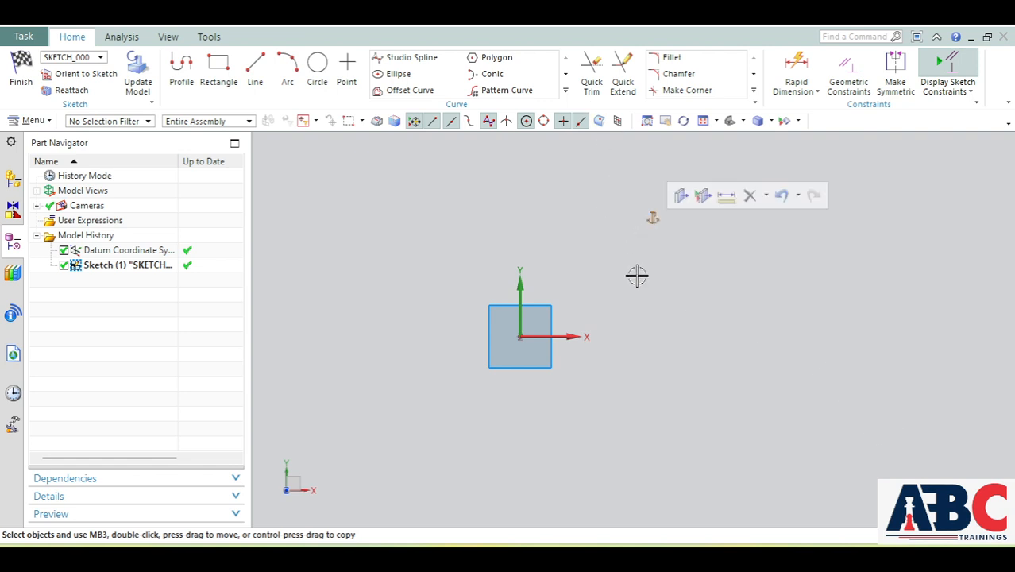
click(750, 196)
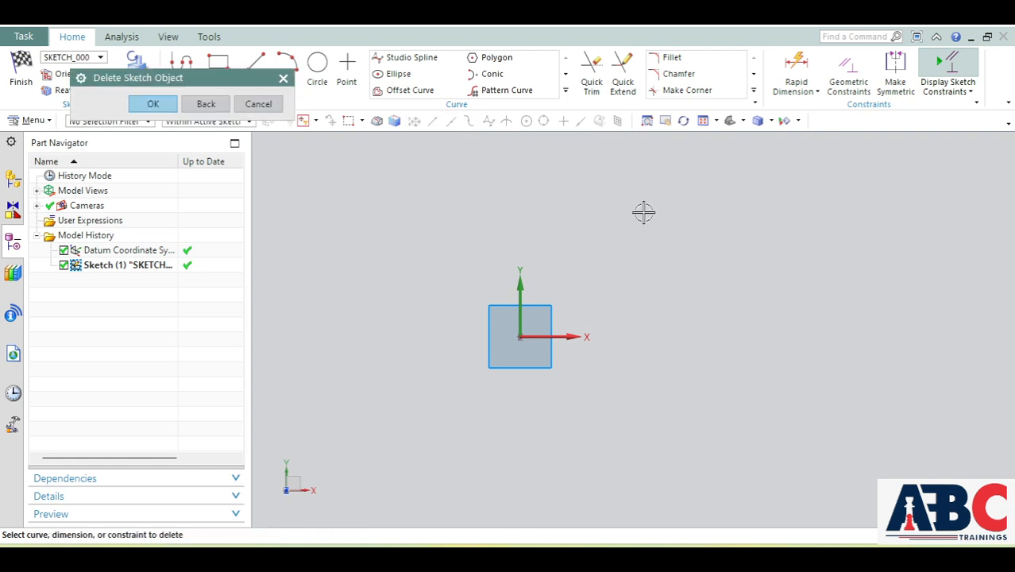
click(164, 105)
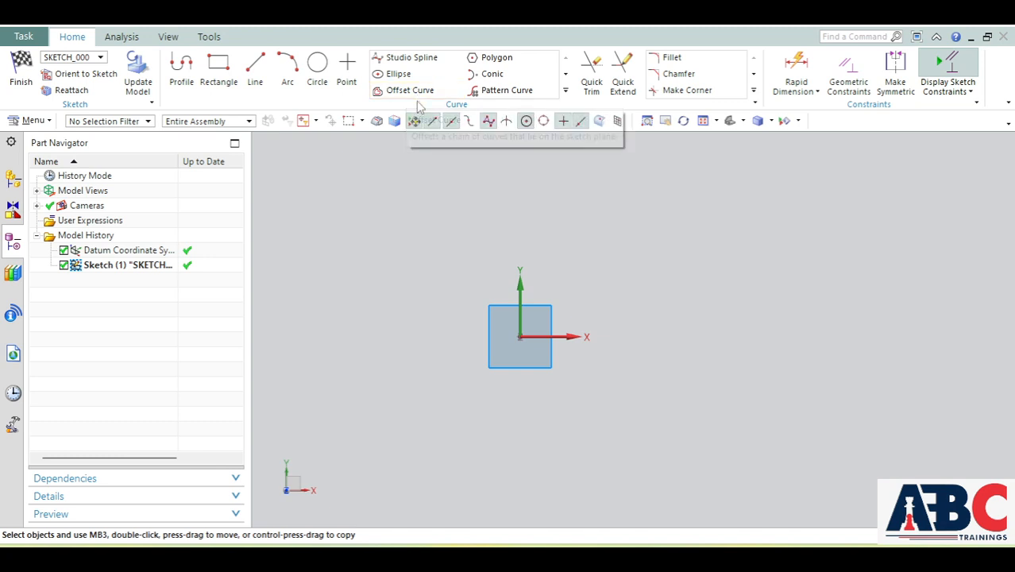
Draw a rectangle from its centre, about 186 mm wide and 170 mm high, in the quadrant above and right of the origin.
click(220, 74)
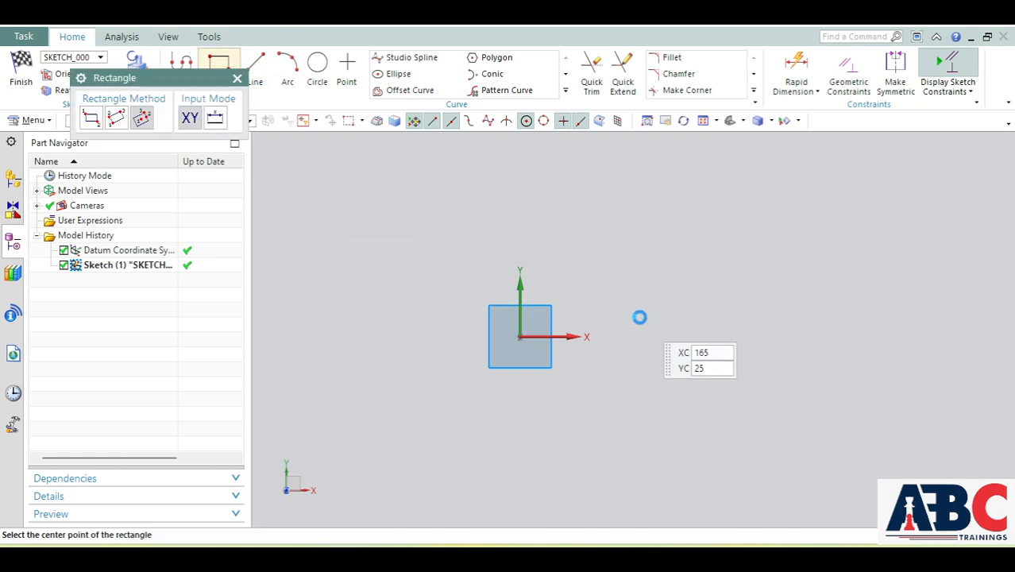
click(654, 268)
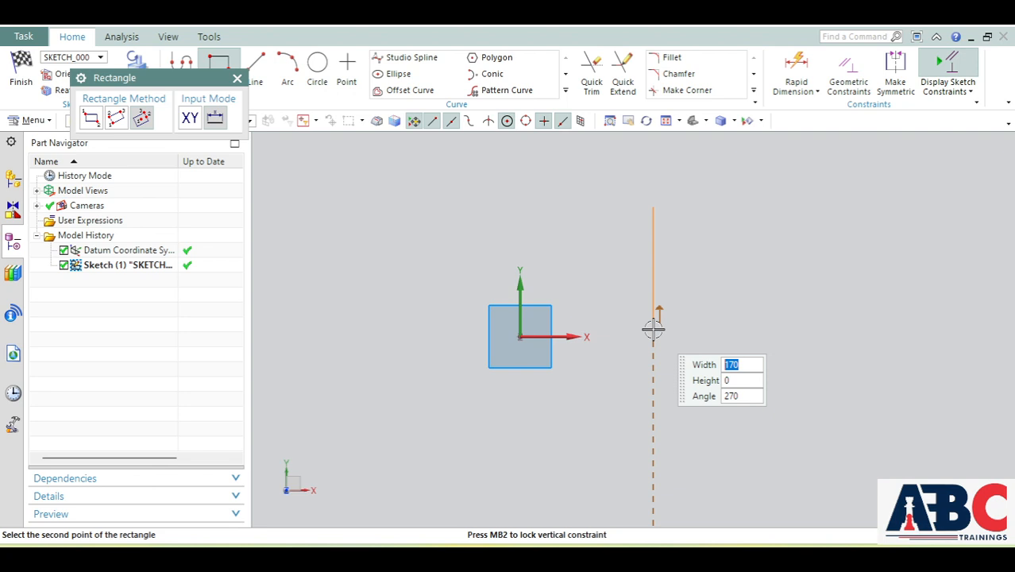
click(719, 328)
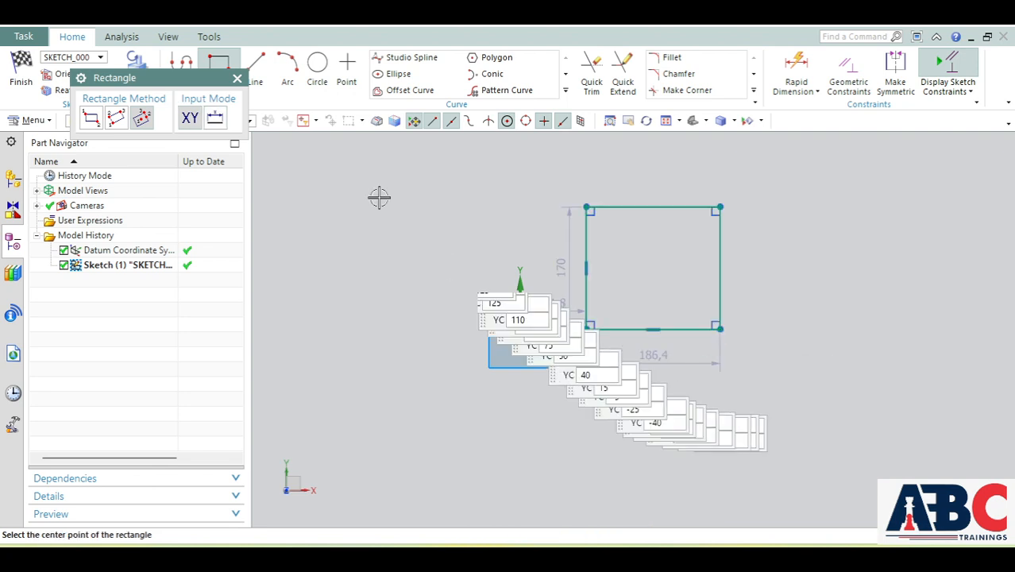
key(Escape)
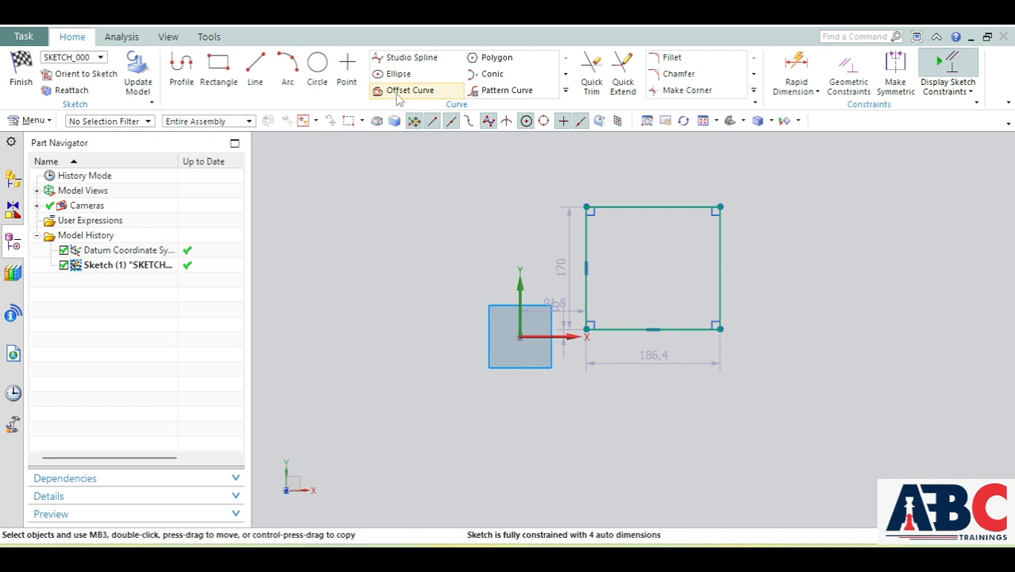
Set up an outward curve offset of the rectangle's four sides at a distance of 20 mm.
click(401, 91)
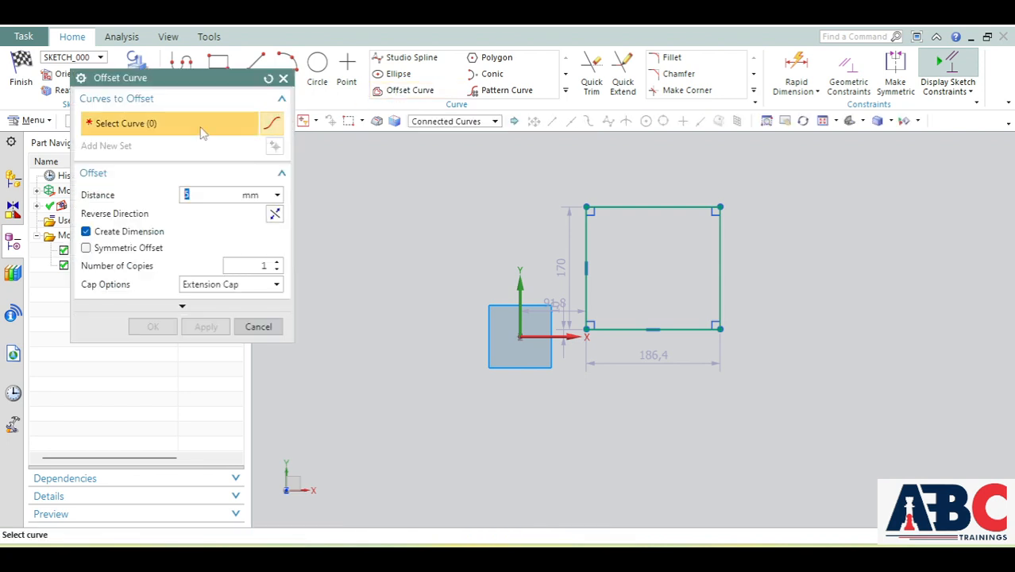
mouse_move(523, 178)
mouse_down()
mouse_move(602, 296)
mouse_move(766, 380)
mouse_move(755, 367)
mouse_up()
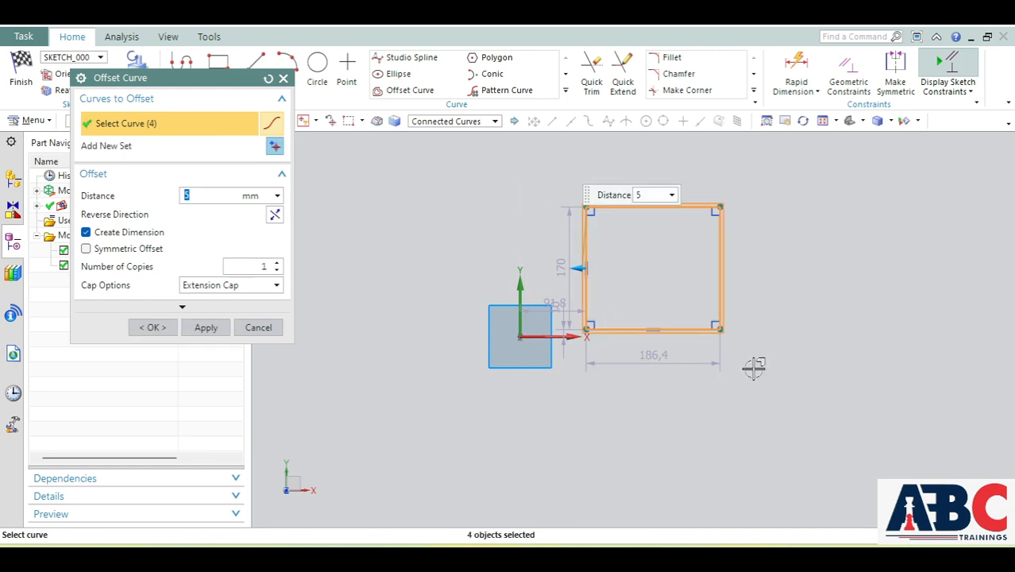
scroll(579, 270, up, 3)
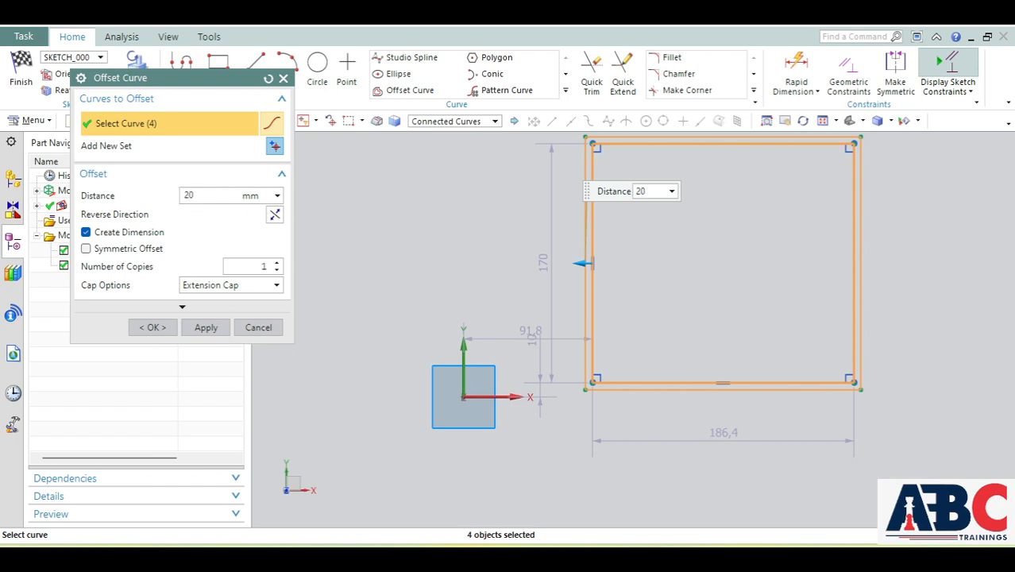
double_click(199, 195)
scroll(699, 340, up, 2)
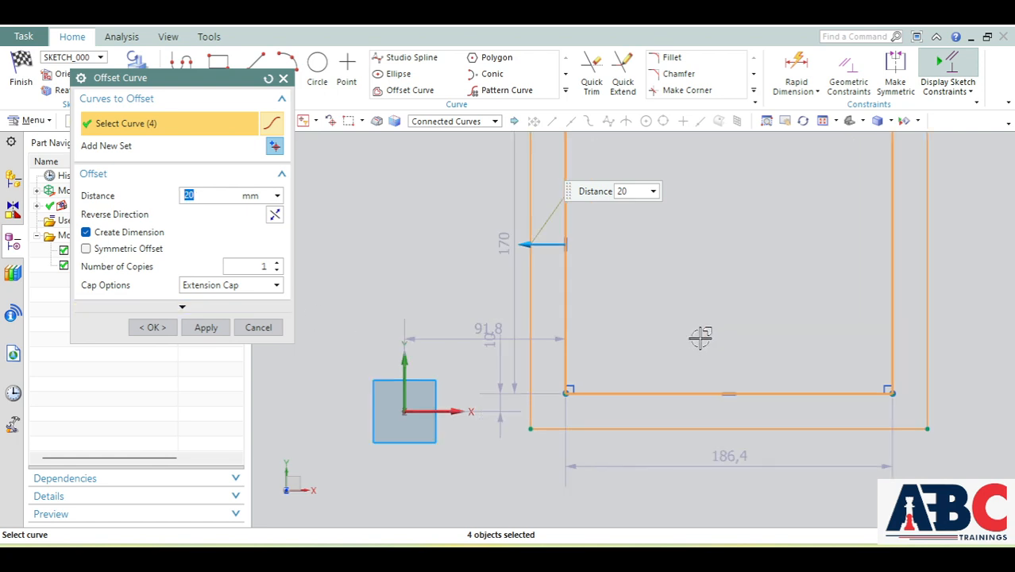
scroll(699, 338, down, 4)
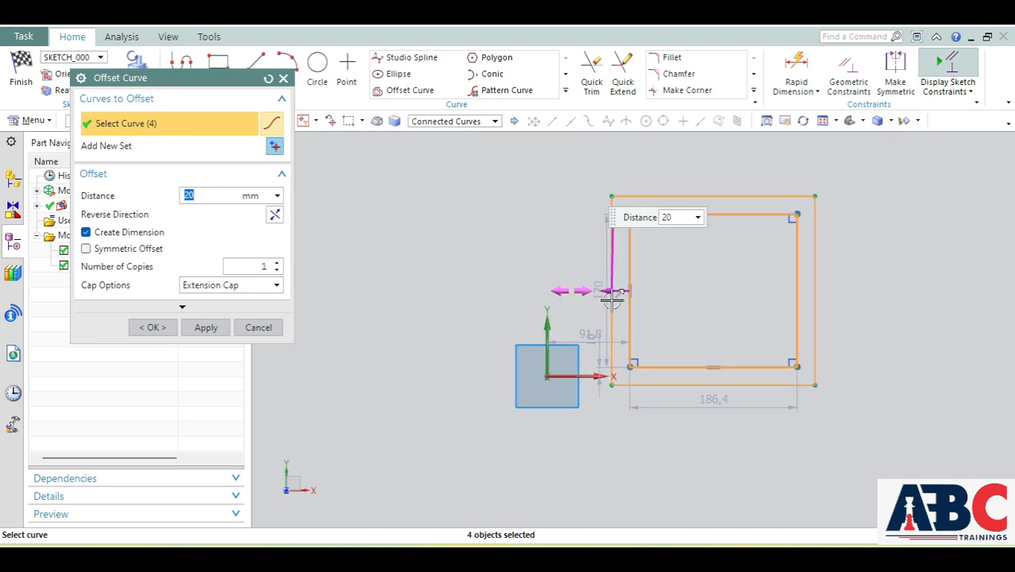
Flip the offset direction to the inside of the rectangle and back to the outside.
click(274, 217)
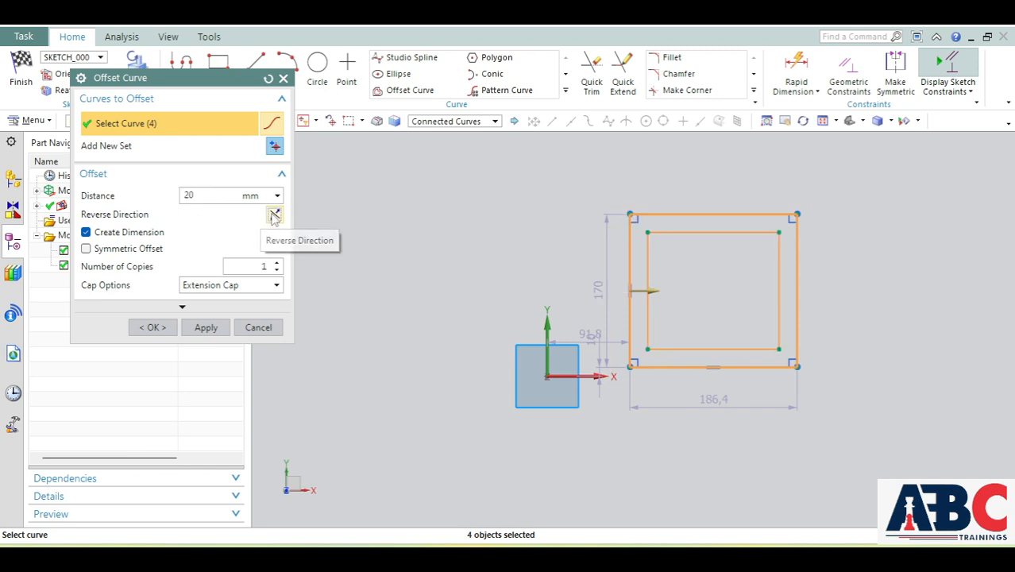
click(274, 216)
click(274, 216)
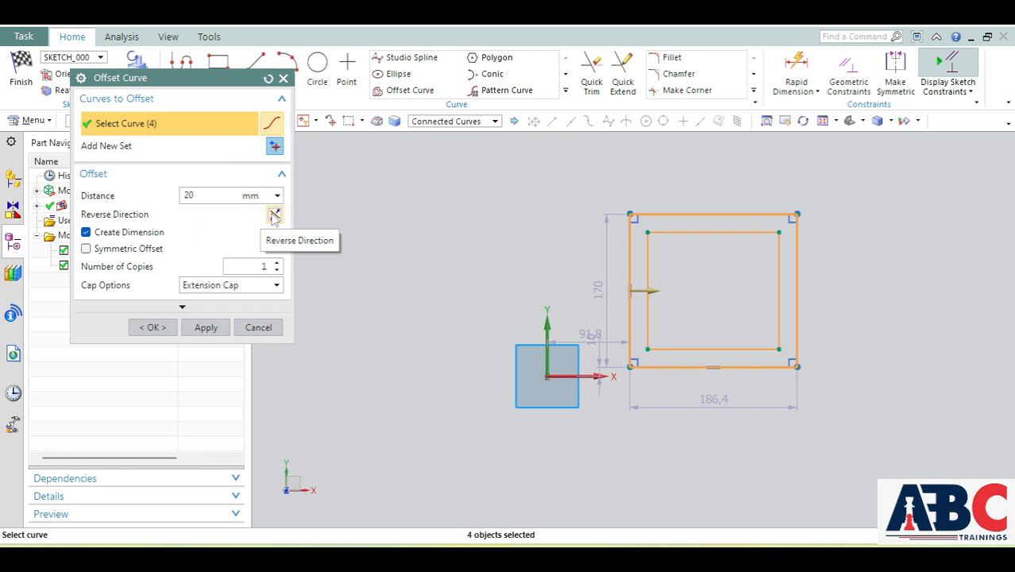
click(274, 217)
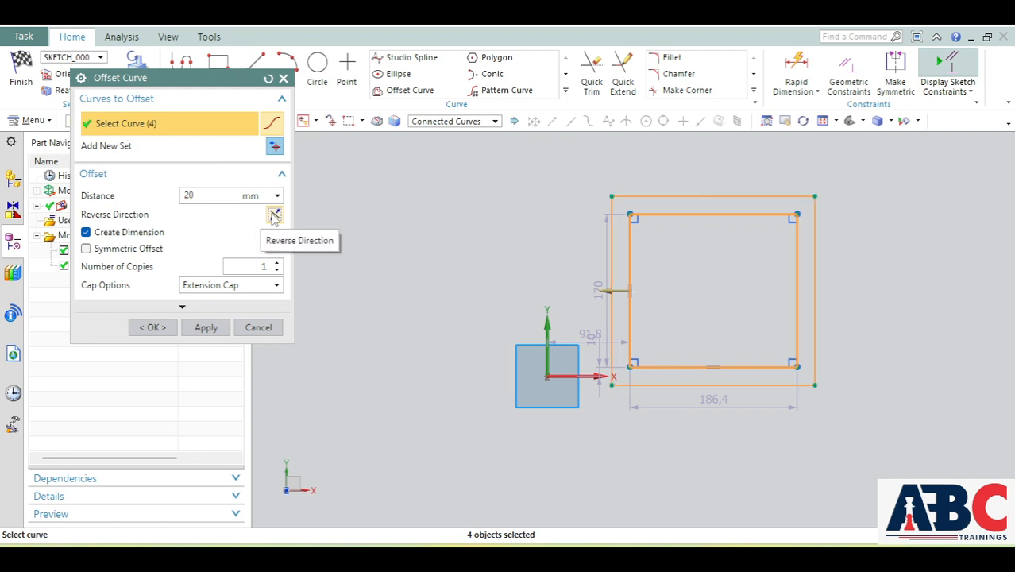
Make the offset symmetric on both sides of the rectangle and set the number of copies to 4.
click(139, 252)
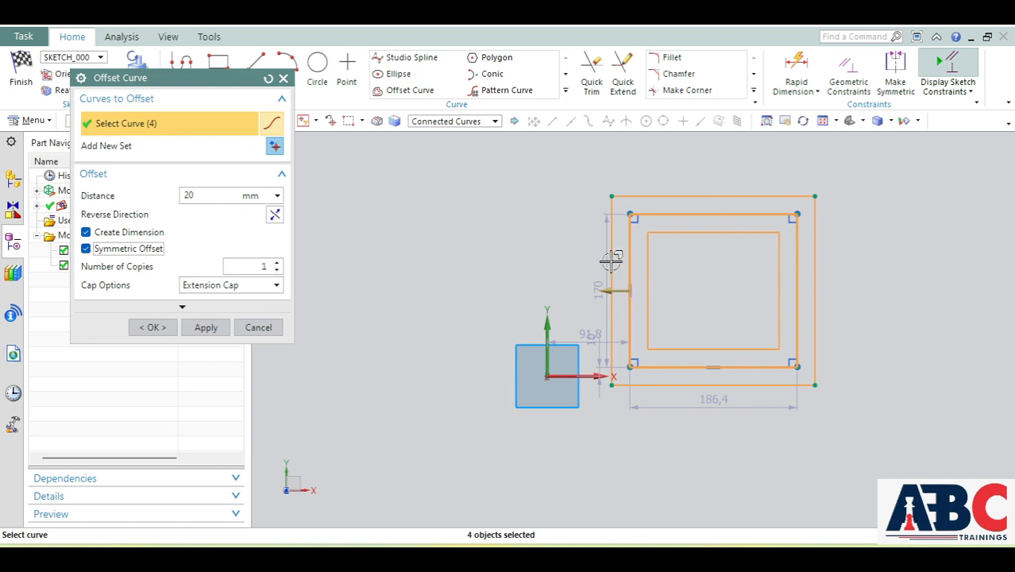
click(277, 270)
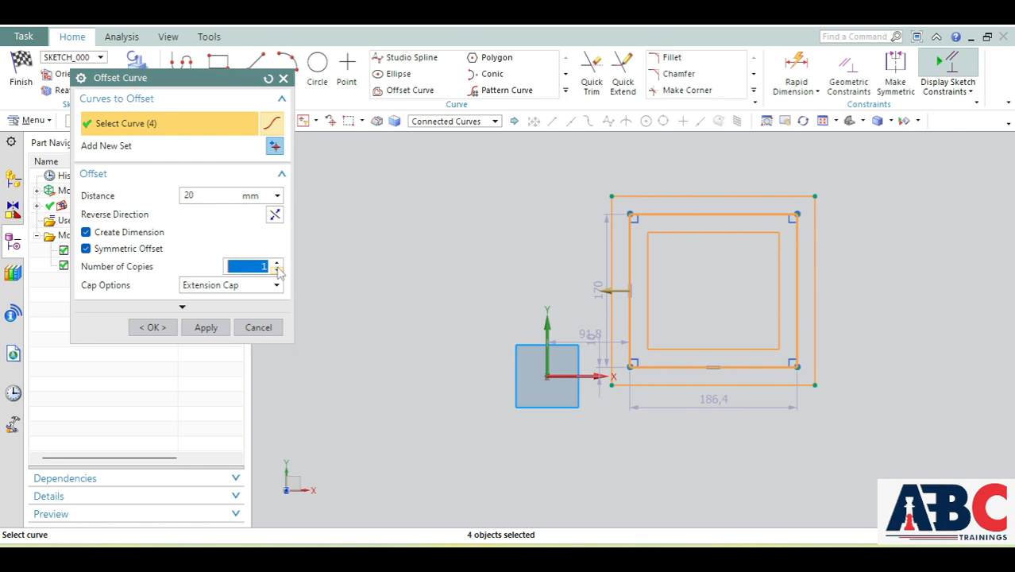
click(277, 266)
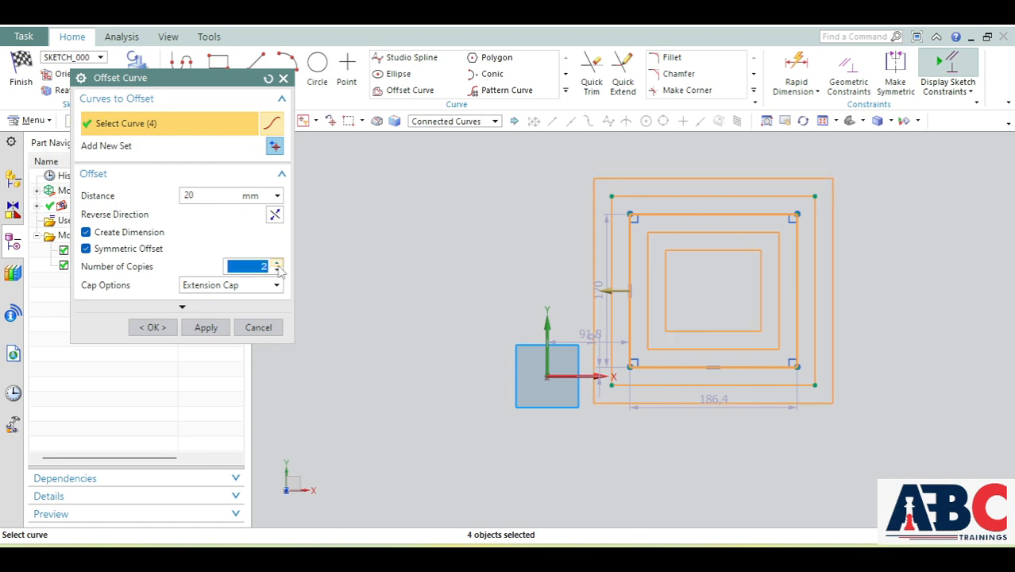
click(279, 267)
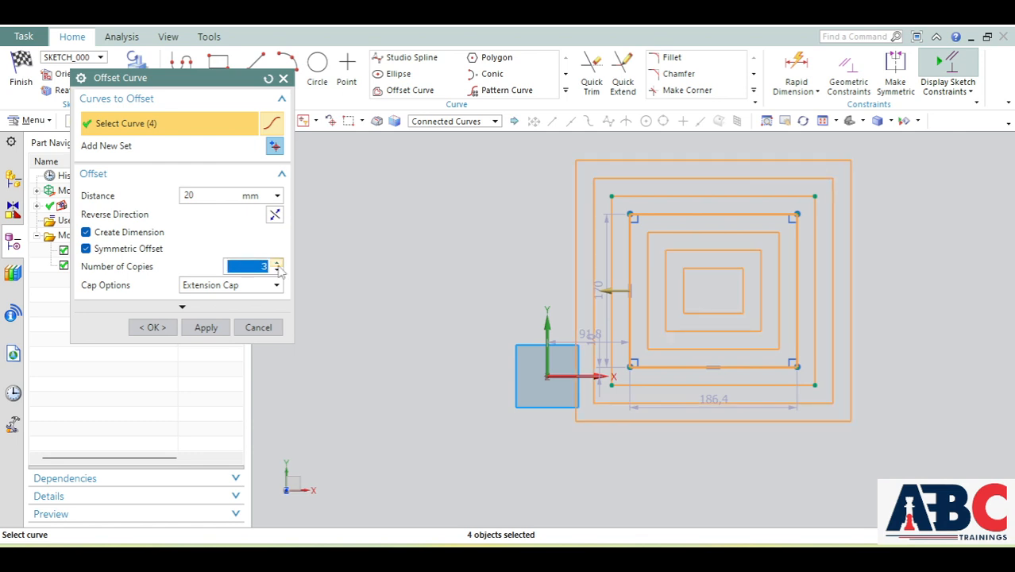
click(278, 267)
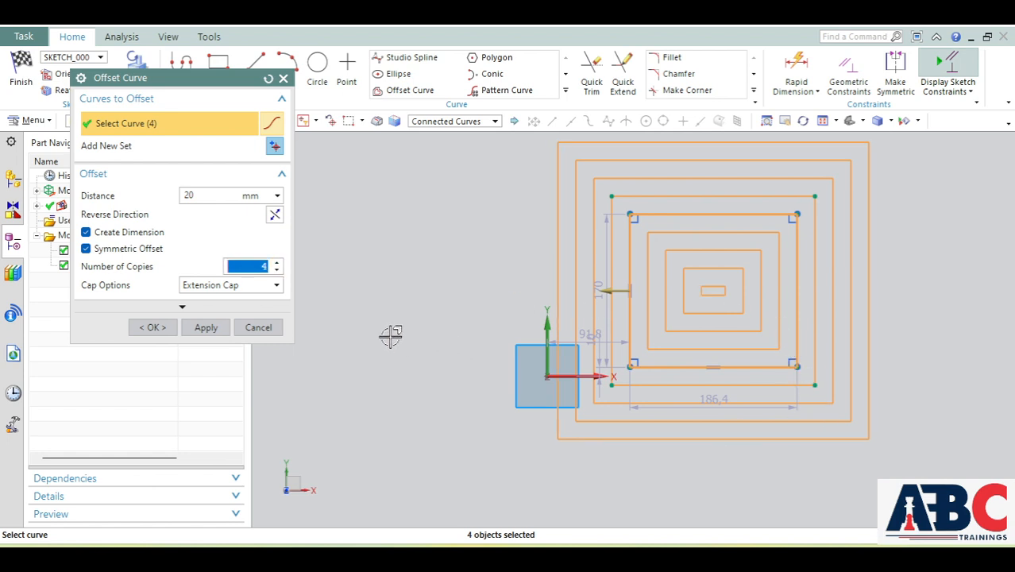
Turn off the symmetric option and create the offset copies on the outside of the rectangle only.
click(142, 251)
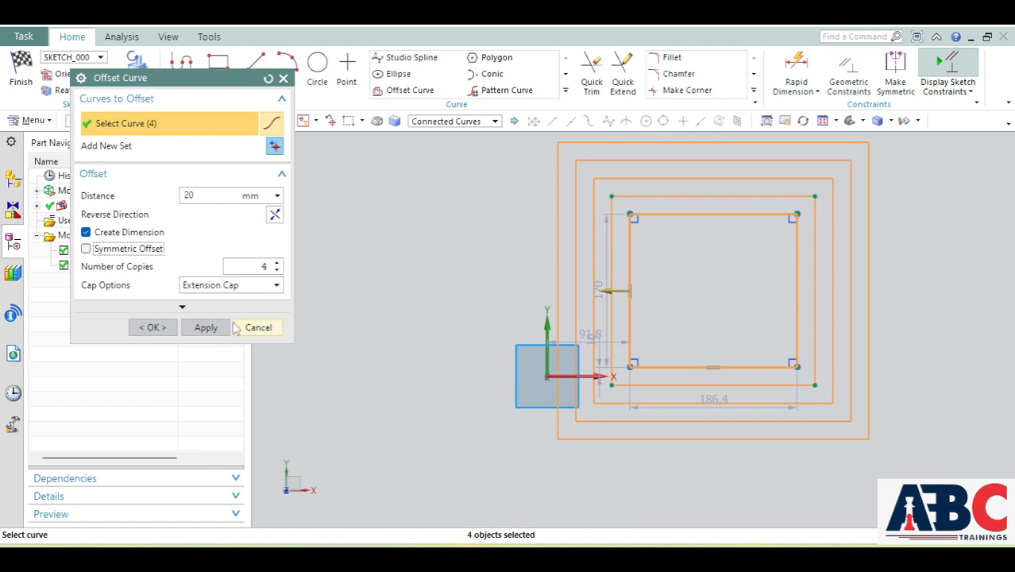
click(153, 329)
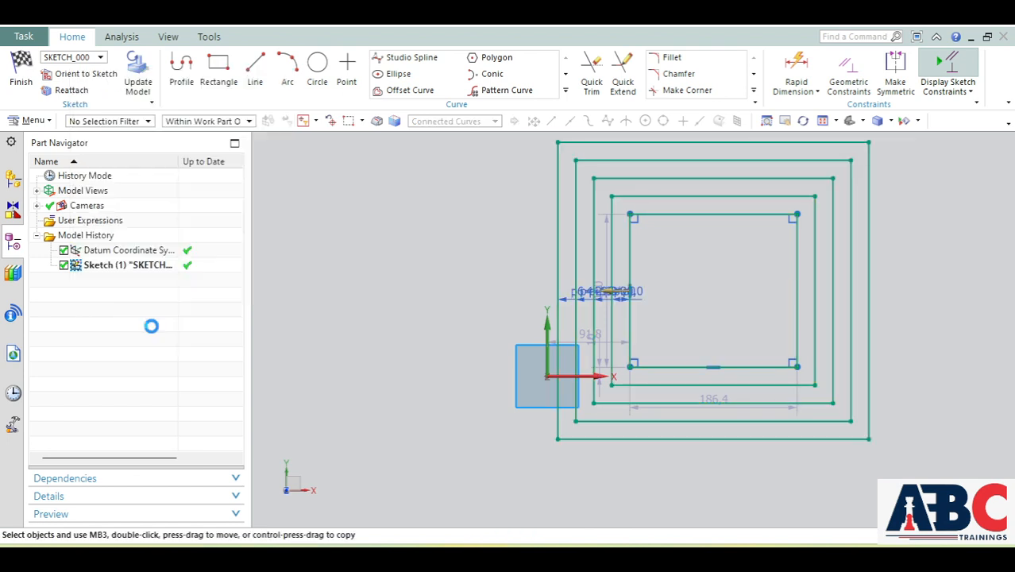
Examine the offset constraints and linked spacing dimensions between the nested rectangles.
scroll(519, 345, up, 3)
scroll(410, 309, down, 5)
scroll(410, 308, down, 1)
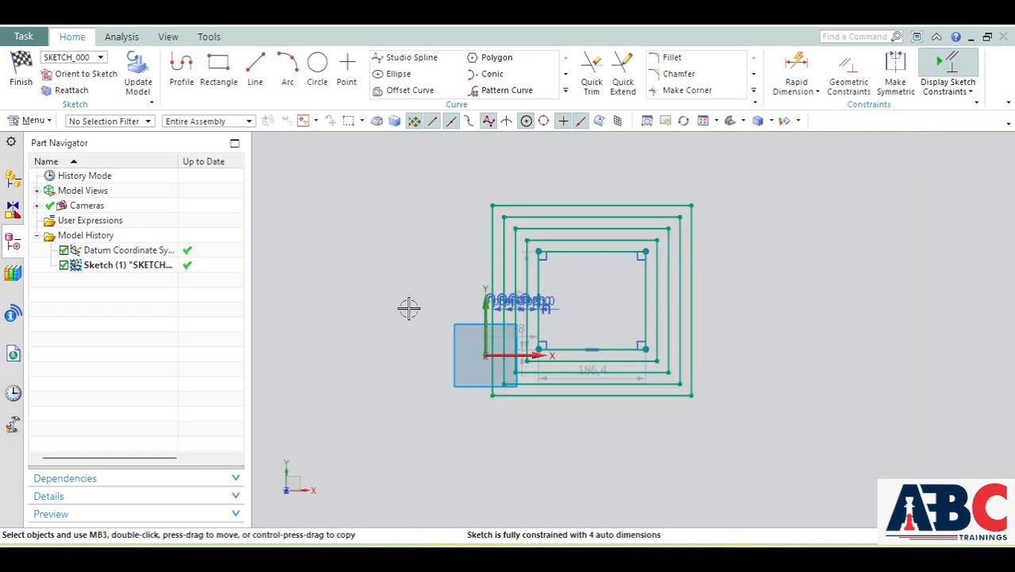
scroll(509, 237, up, 1)
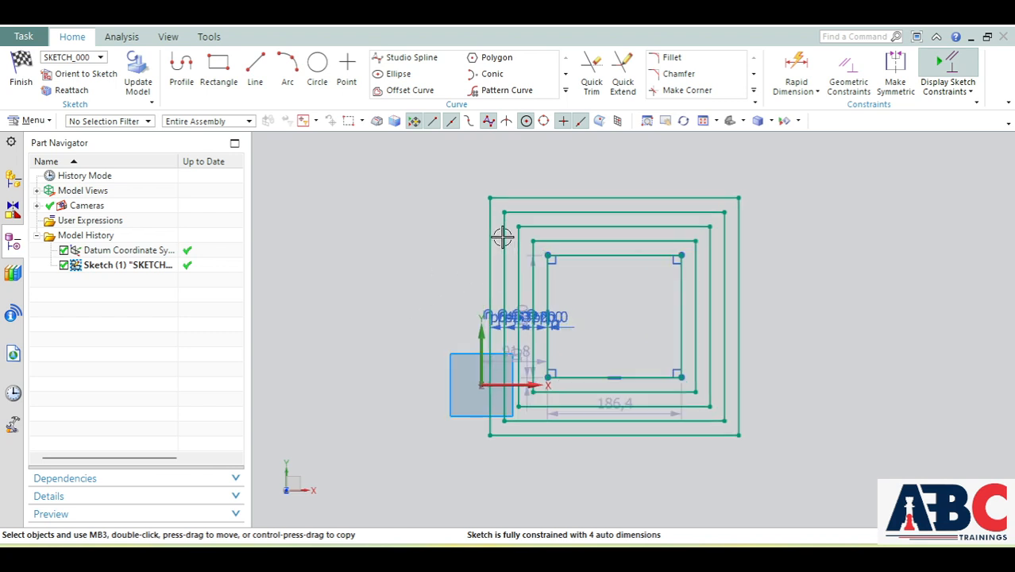
scroll(615, 350, up, 5)
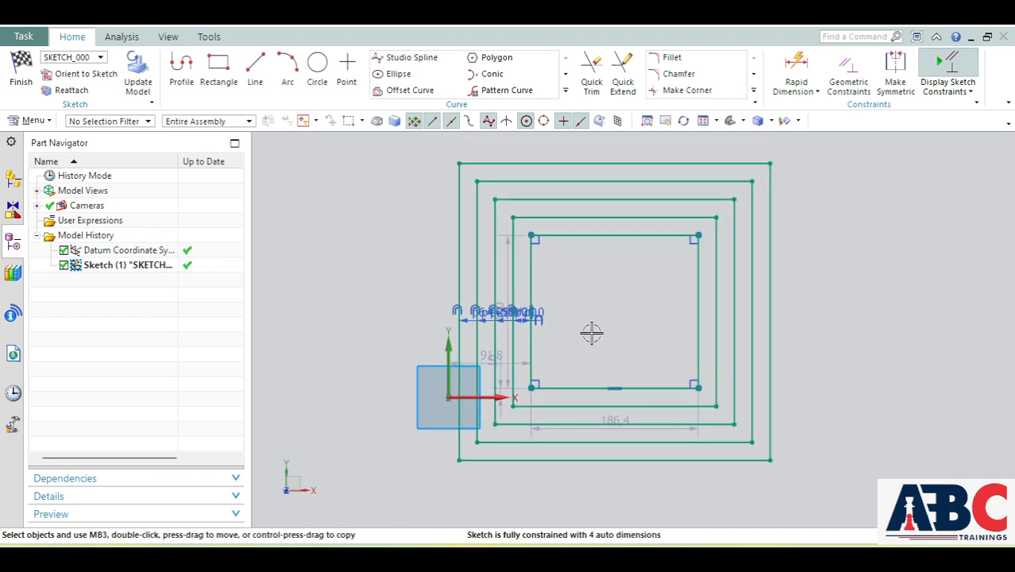
scroll(493, 322, down, 1)
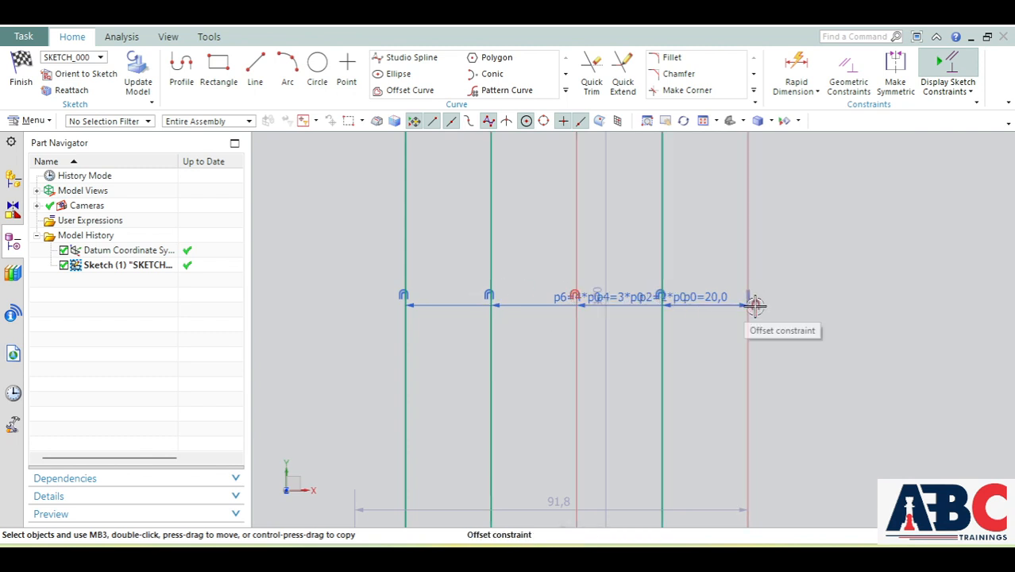
scroll(518, 369, down, 2)
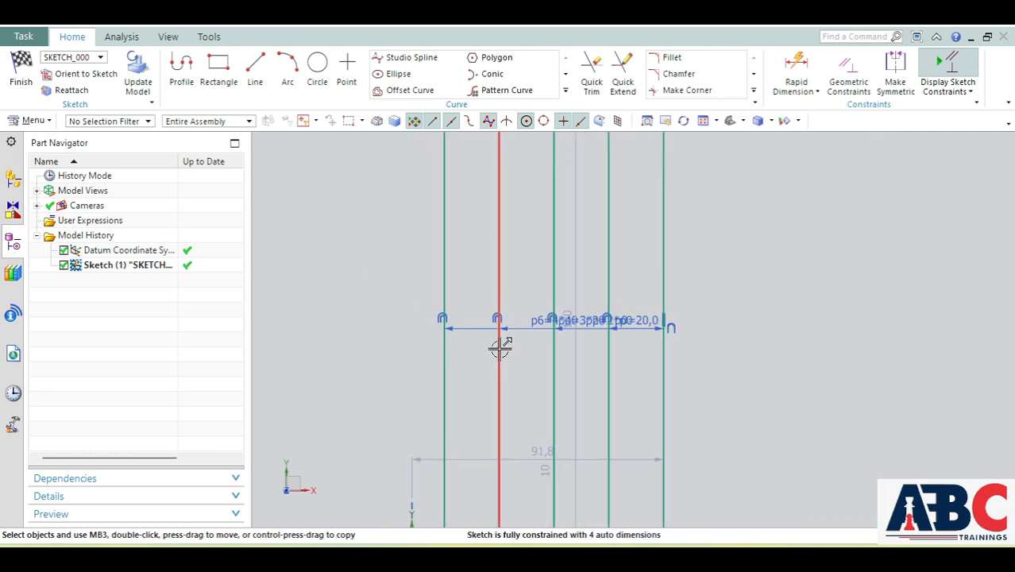
Delete all the nested offset rectangles and the original rectangle from the sketch.
scroll(442, 334, down, 3)
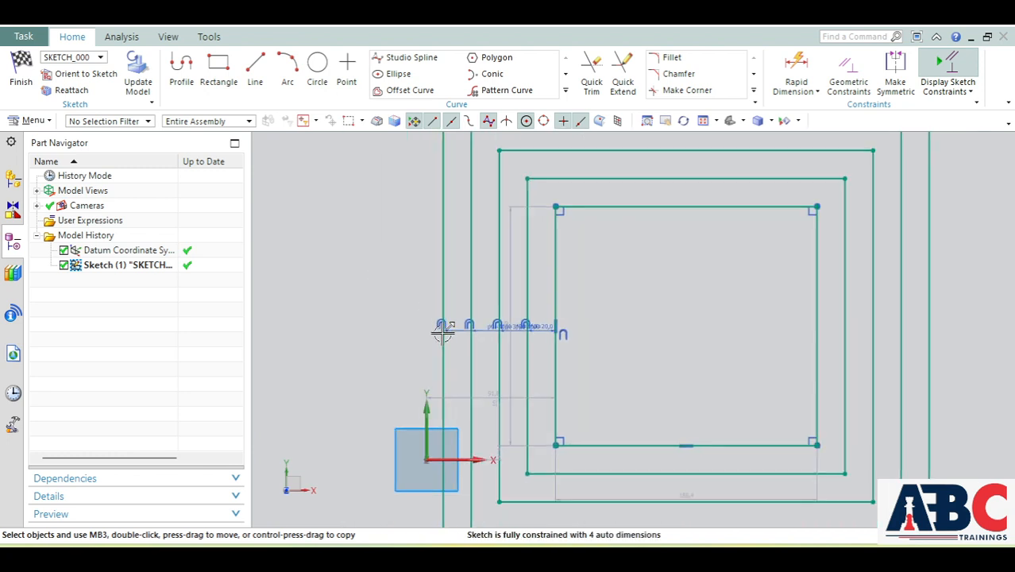
scroll(433, 327, down, 2)
scroll(430, 322, down, 3)
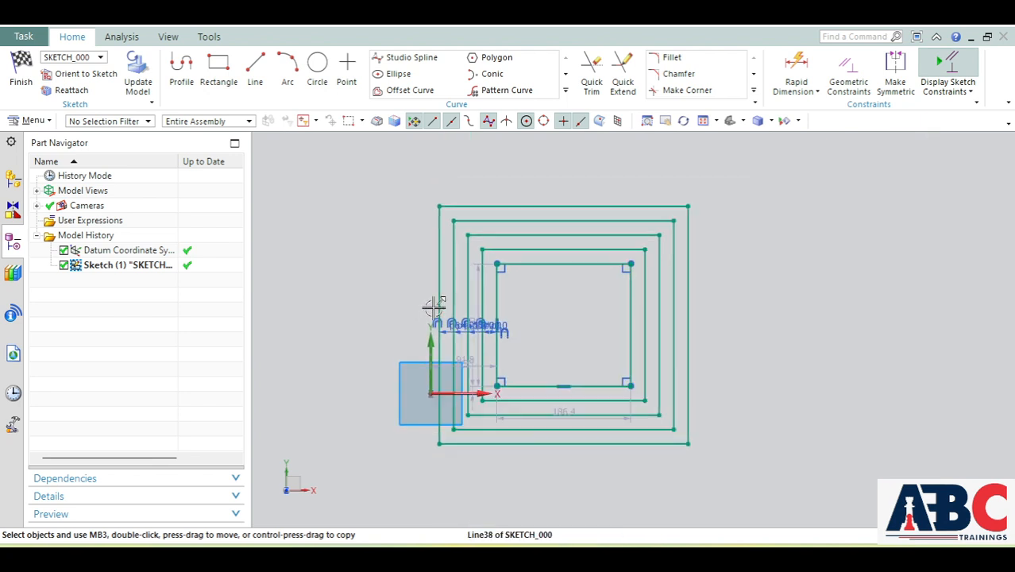
scroll(518, 310, up, 2)
scroll(484, 295, down, 2)
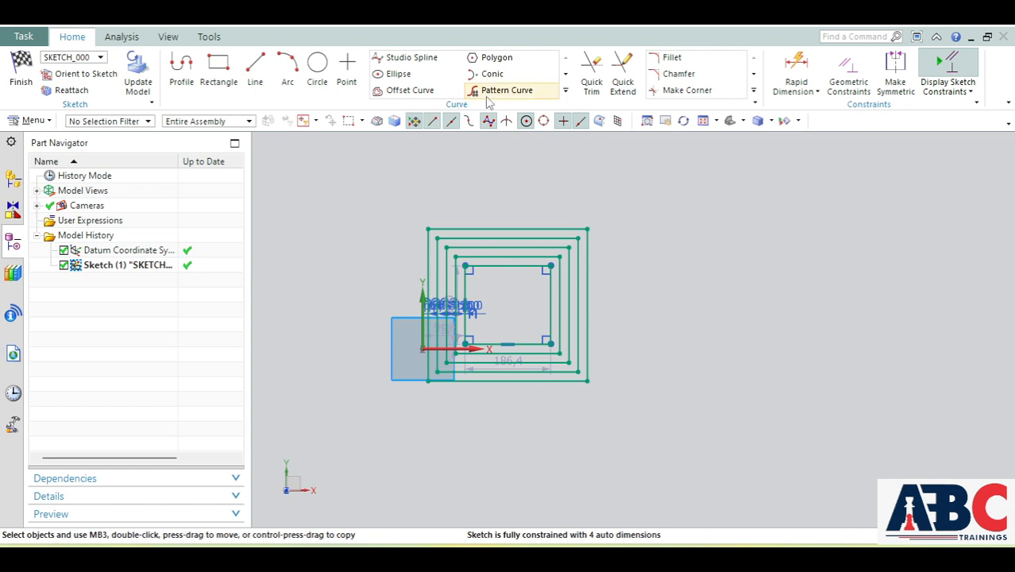
mouse_move(355, 194)
mouse_down()
mouse_move(595, 486)
mouse_move(673, 472)
mouse_up()
key(Delete)
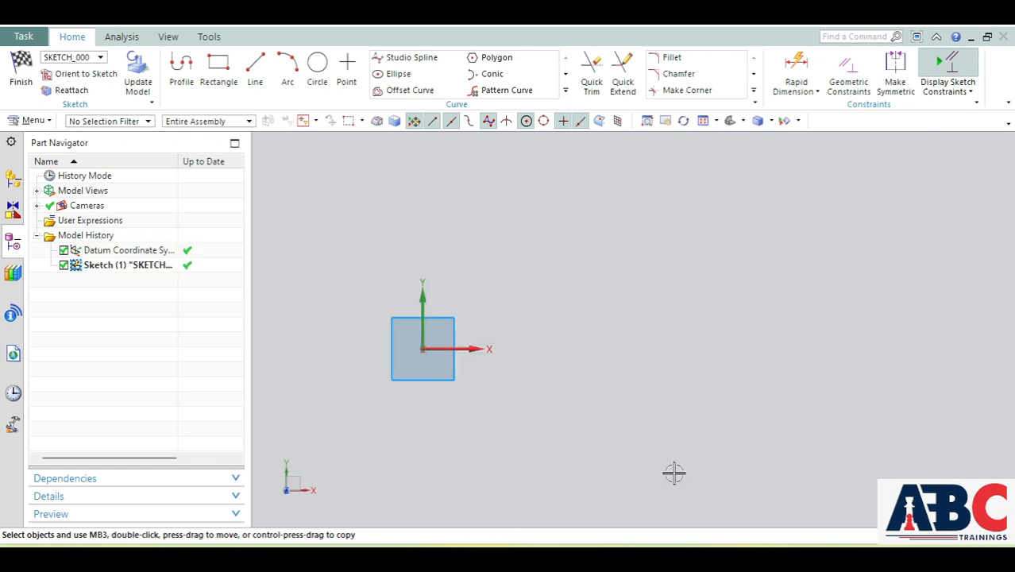
click(516, 92)
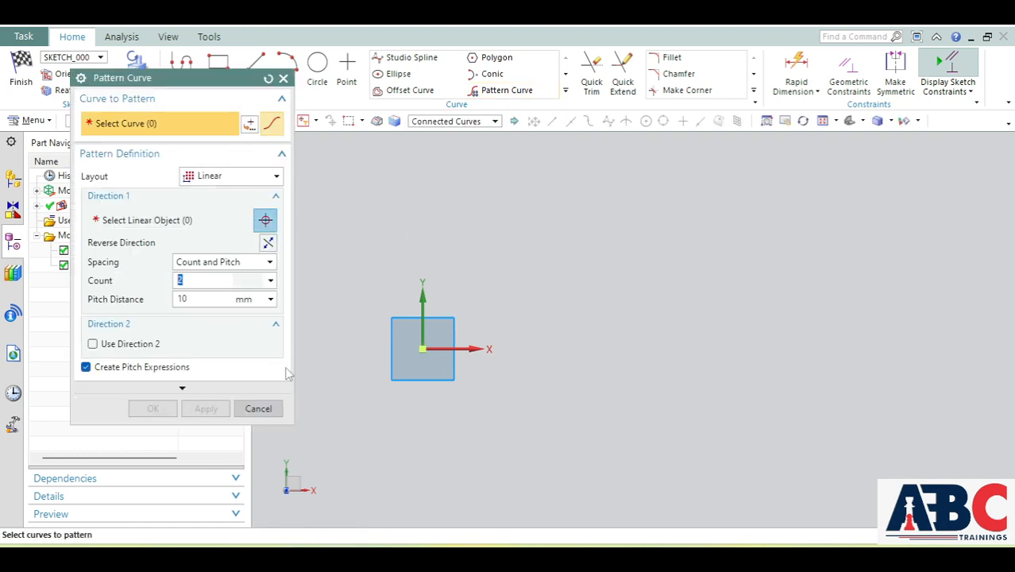
click(259, 408)
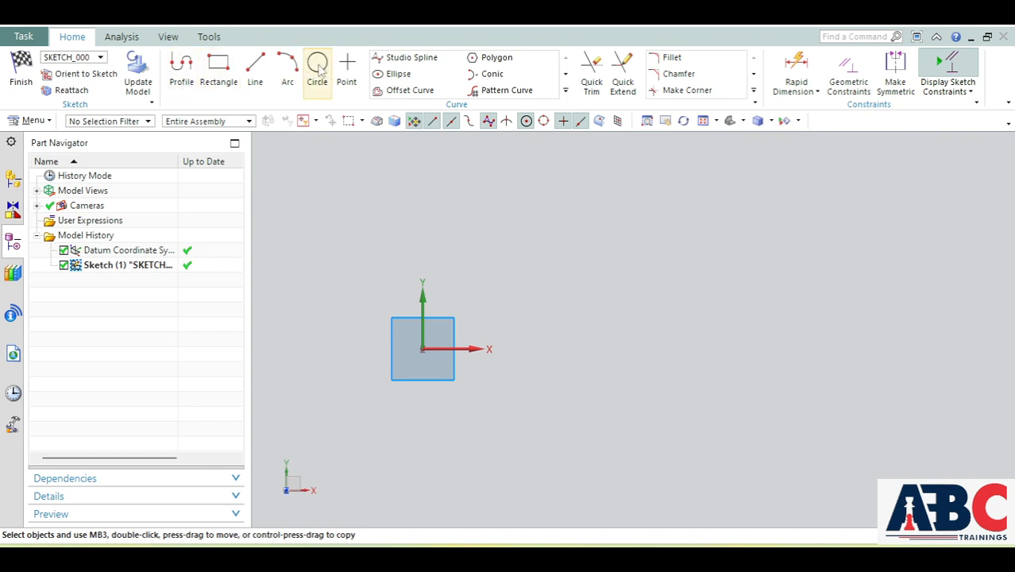
click(218, 71)
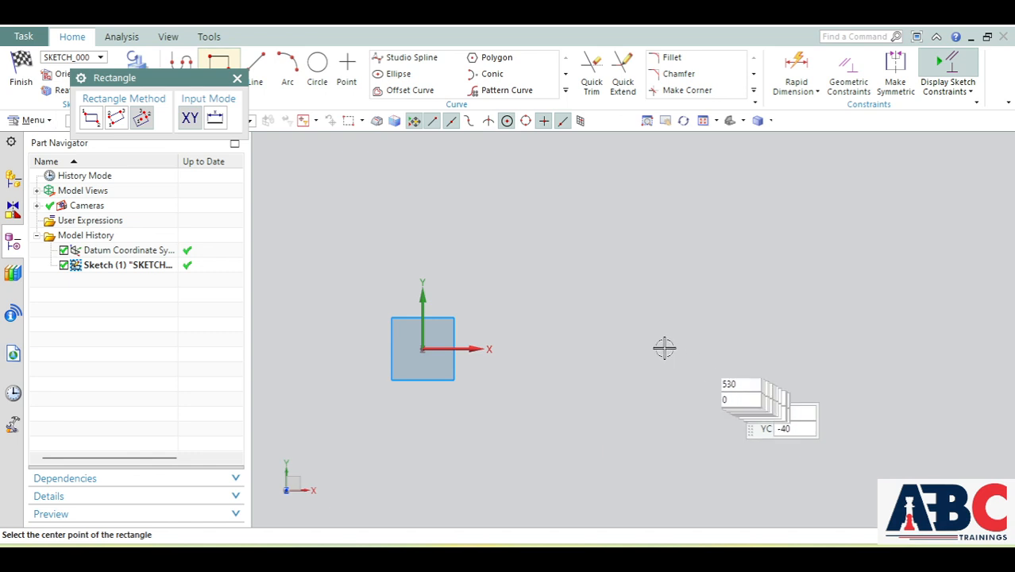
click(237, 78)
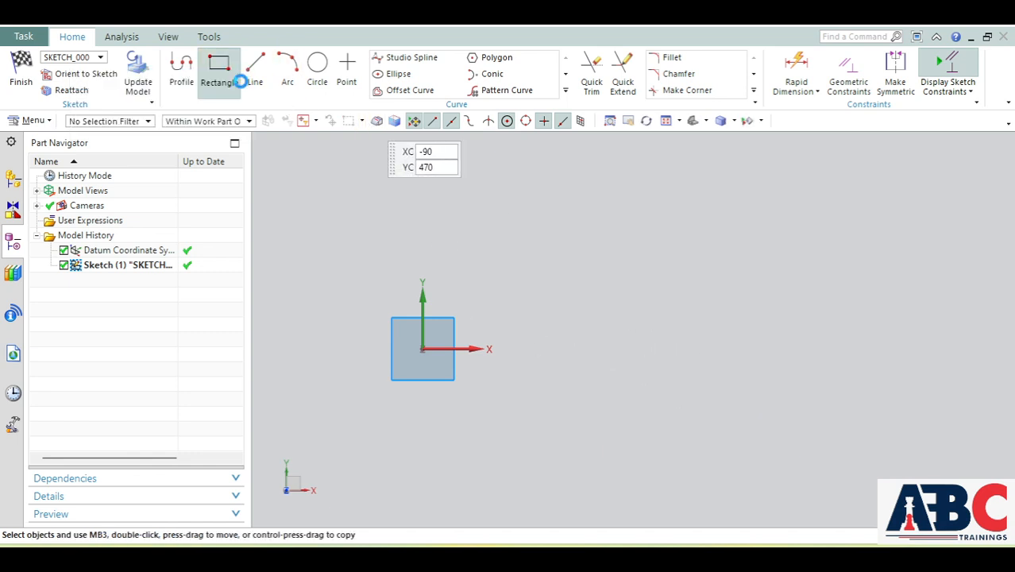
Sketch a closed triangle with the Profile tool above the X axis, with a horizontal base about 160 mm and a side about 140 mm long.
click(183, 78)
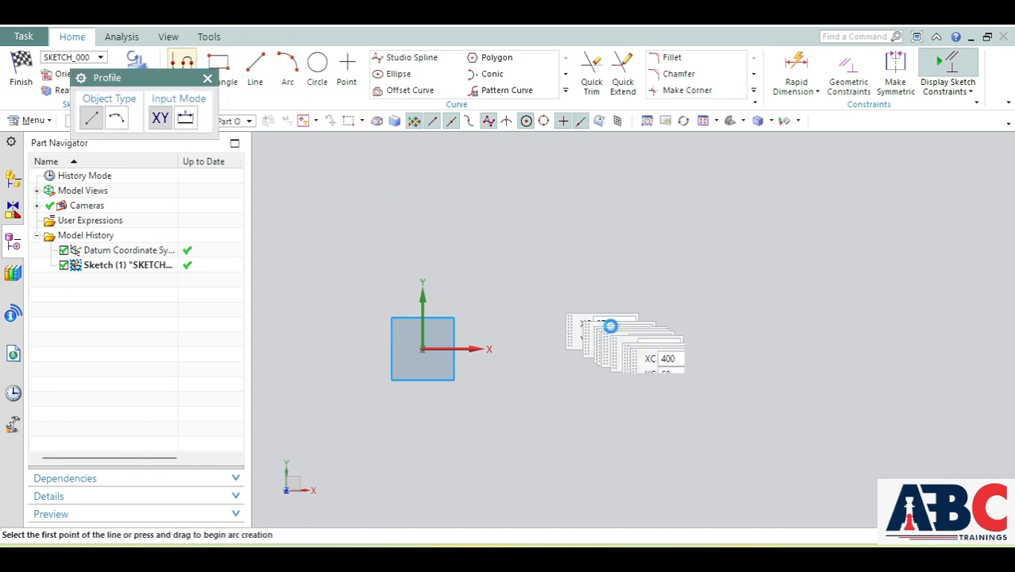
click(524, 265)
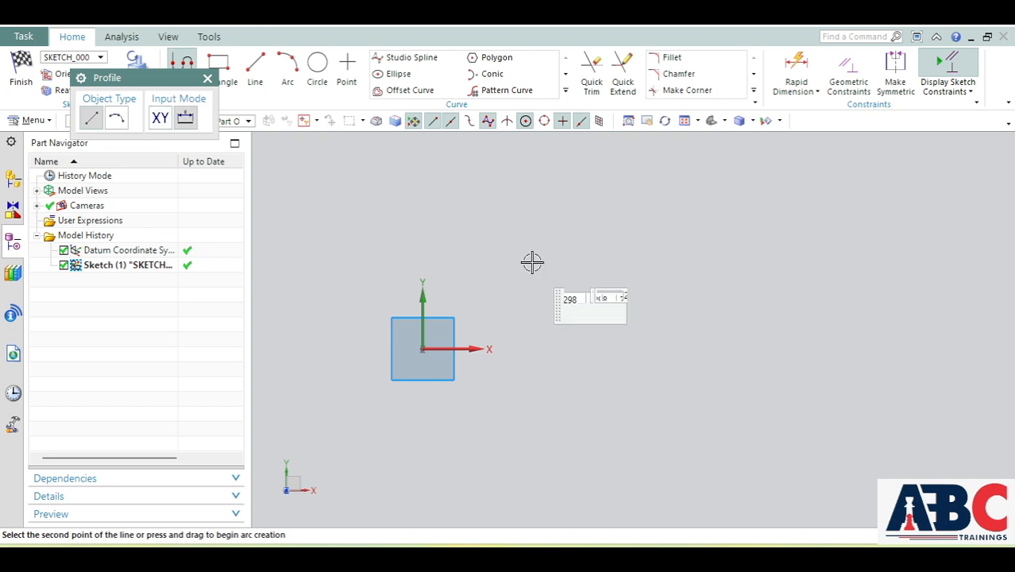
click(596, 252)
click(561, 213)
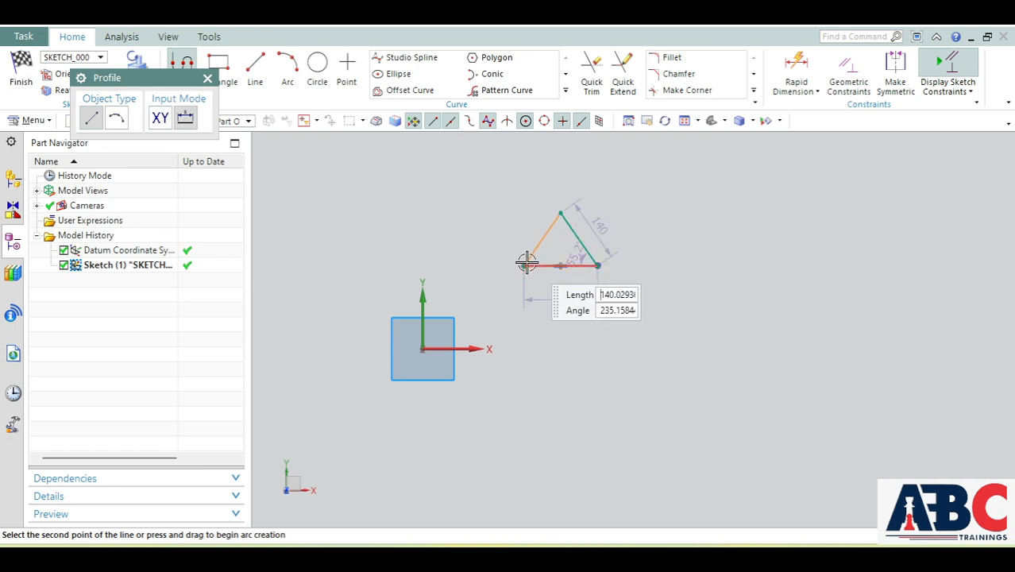
click(524, 265)
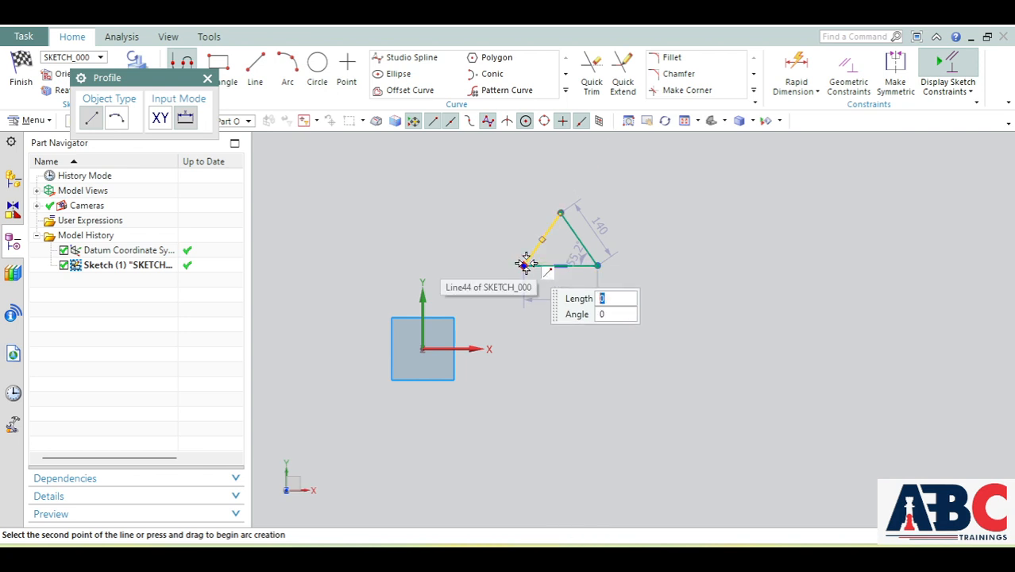
key(Escape)
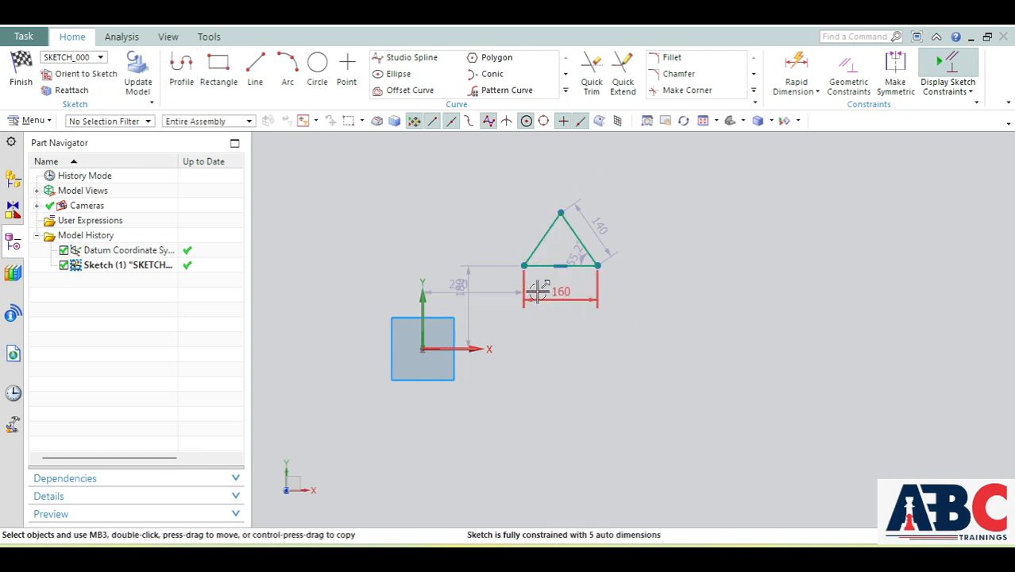
Start a linear curve pattern of the triangle's three lines with the X axis as the first direction.
click(505, 90)
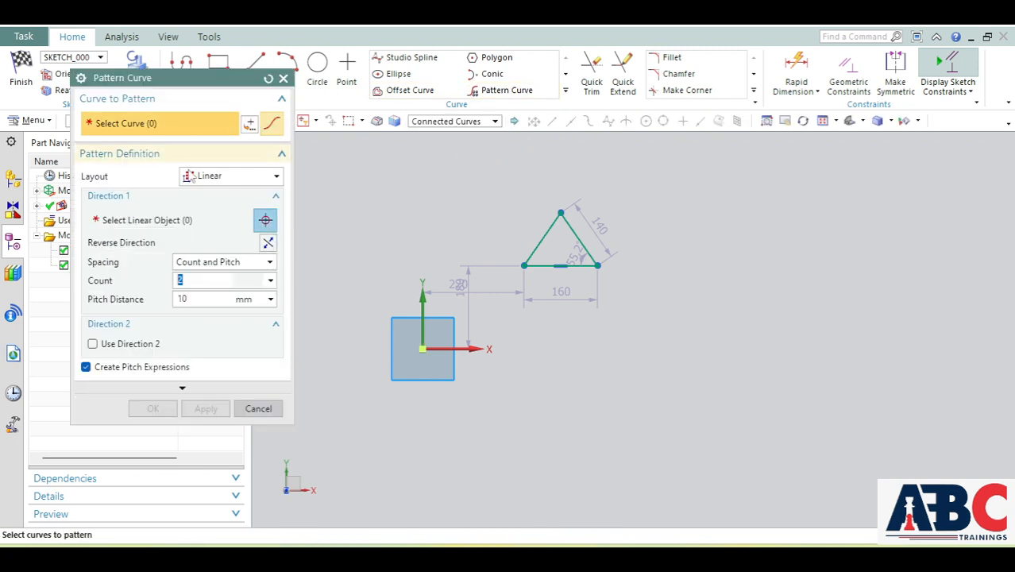
click(242, 178)
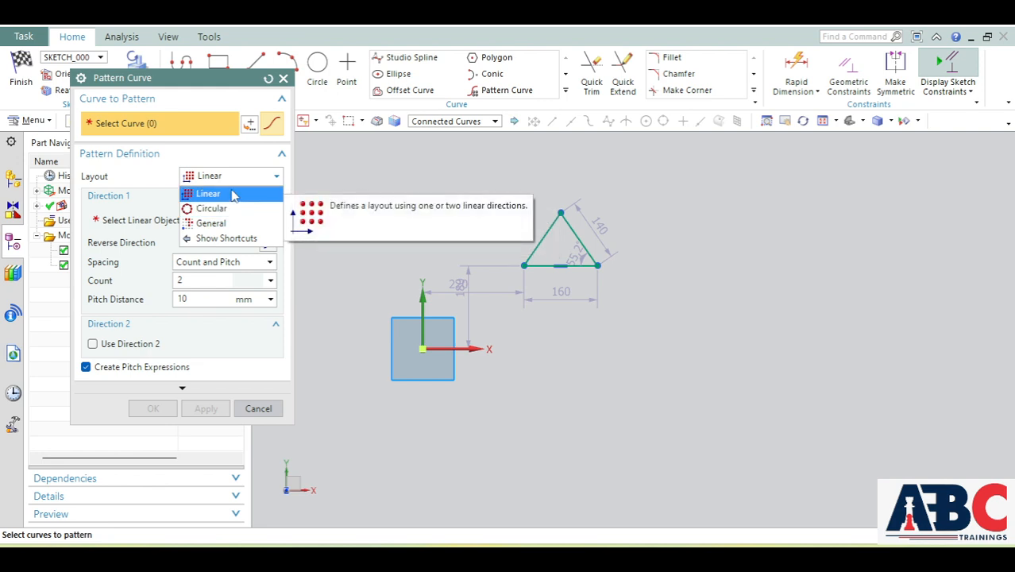
click(233, 196)
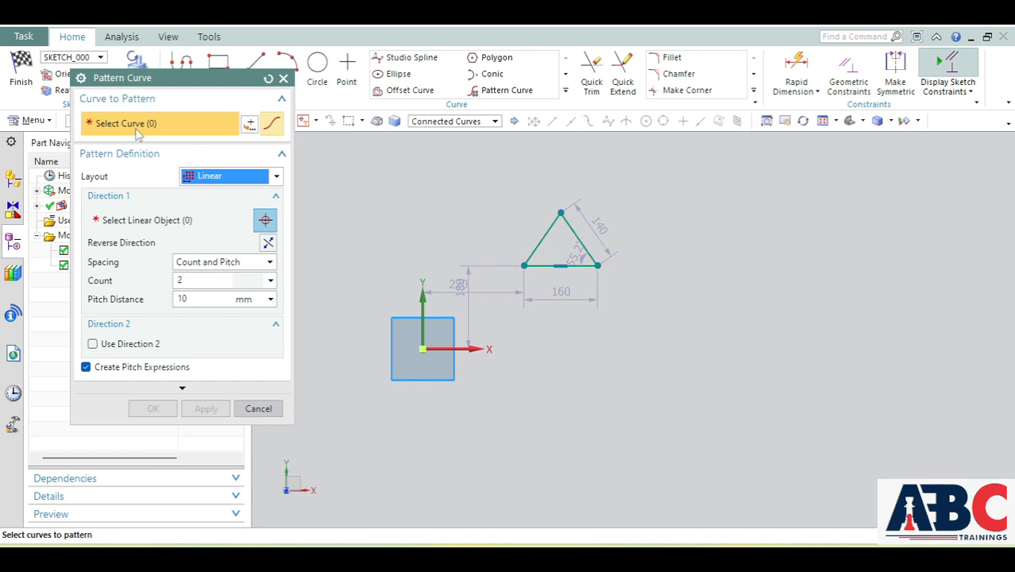
drag(467, 176, 644, 307)
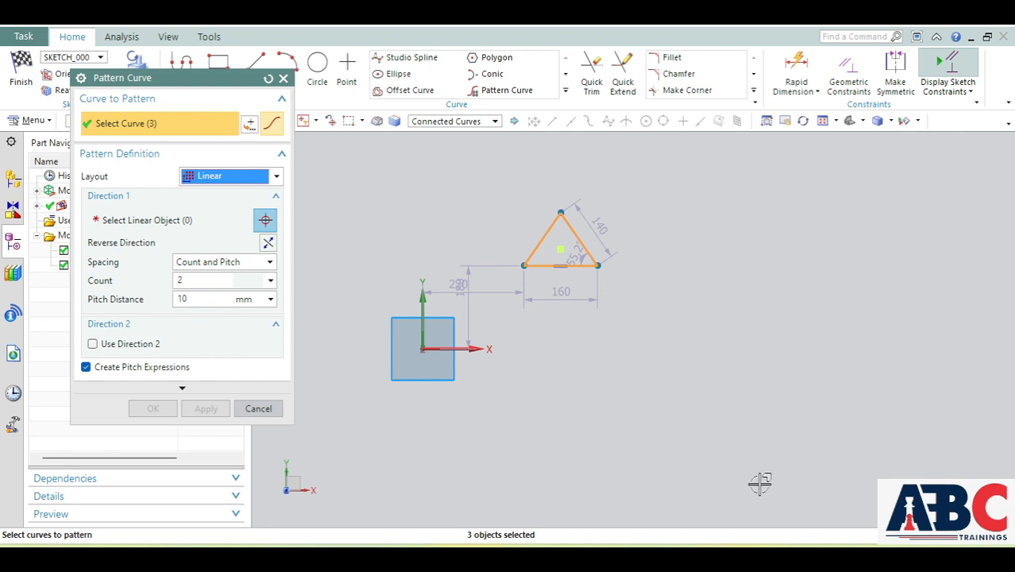
click(134, 224)
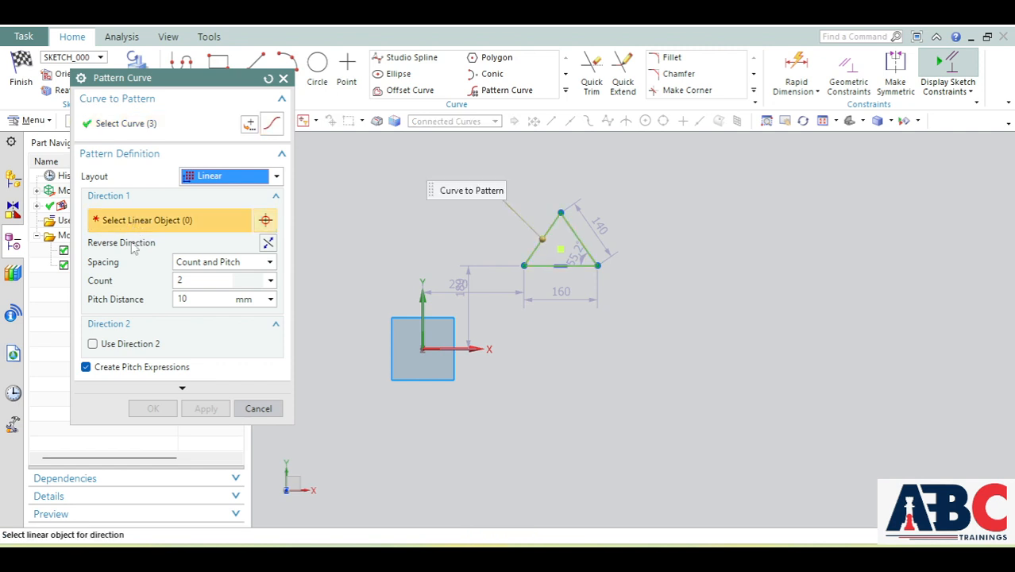
click(457, 348)
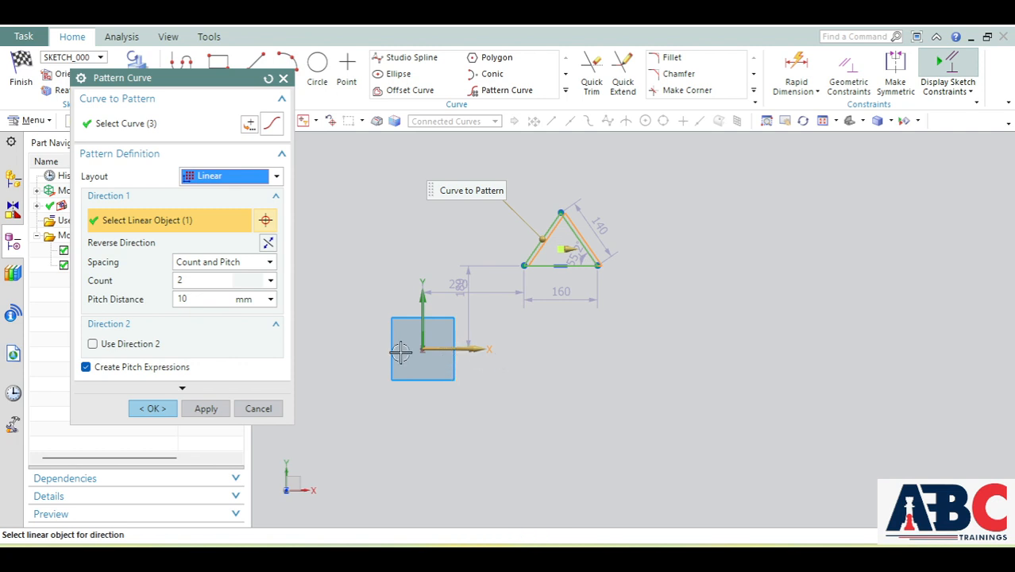
scroll(588, 259, up, 3)
scroll(537, 274, down, 2)
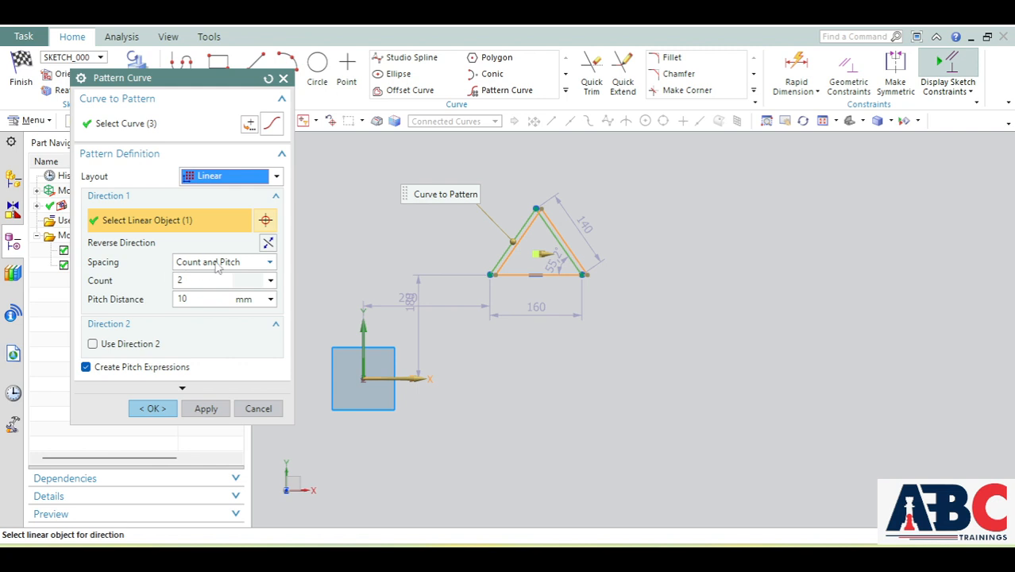
Reverse the pattern direction along the X axis, restore it, and inspect the previewed triangle copy.
click(268, 243)
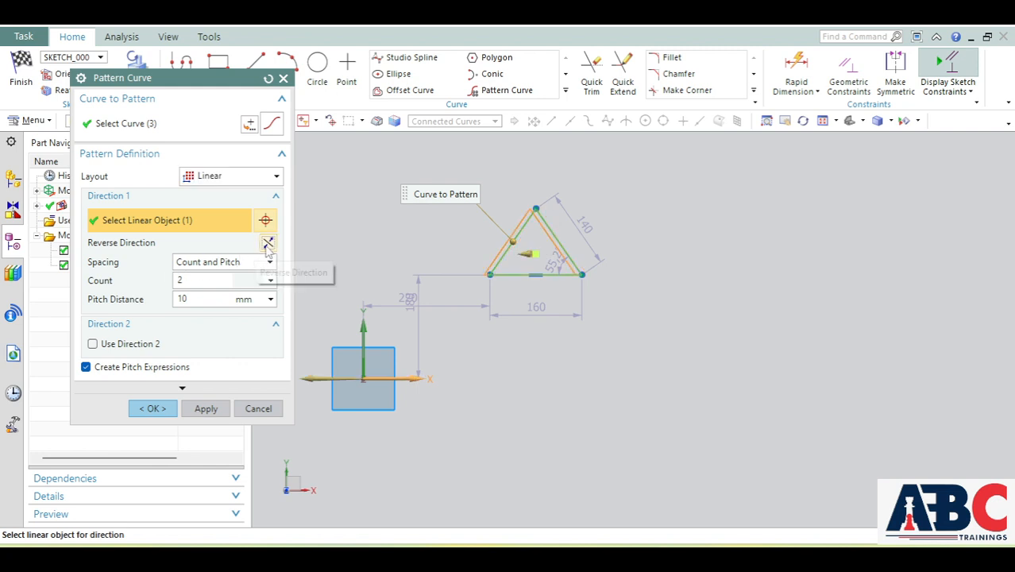
click(268, 245)
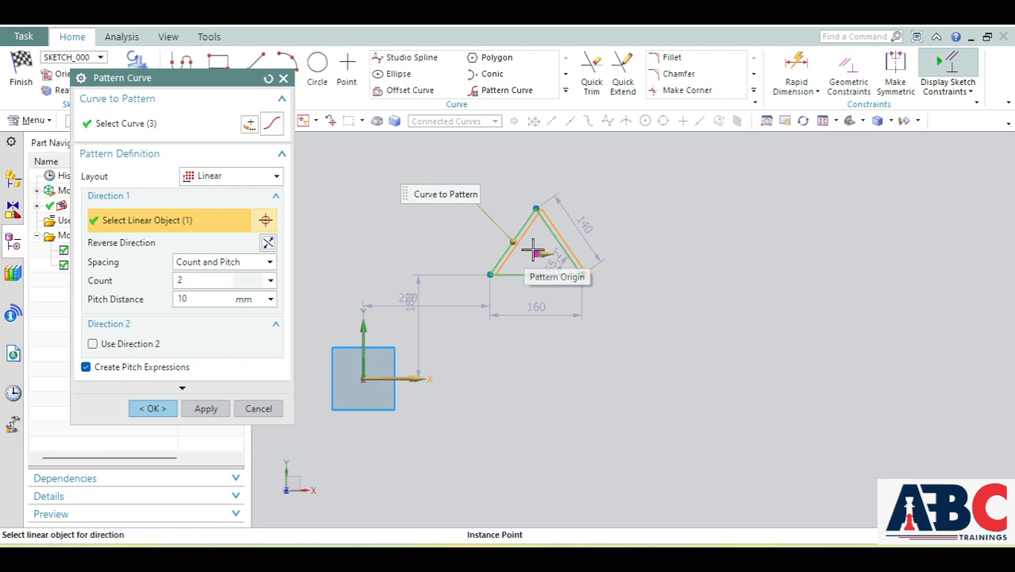
scroll(534, 252, up, 4)
scroll(539, 254, up, 2)
scroll(516, 249, down, 3)
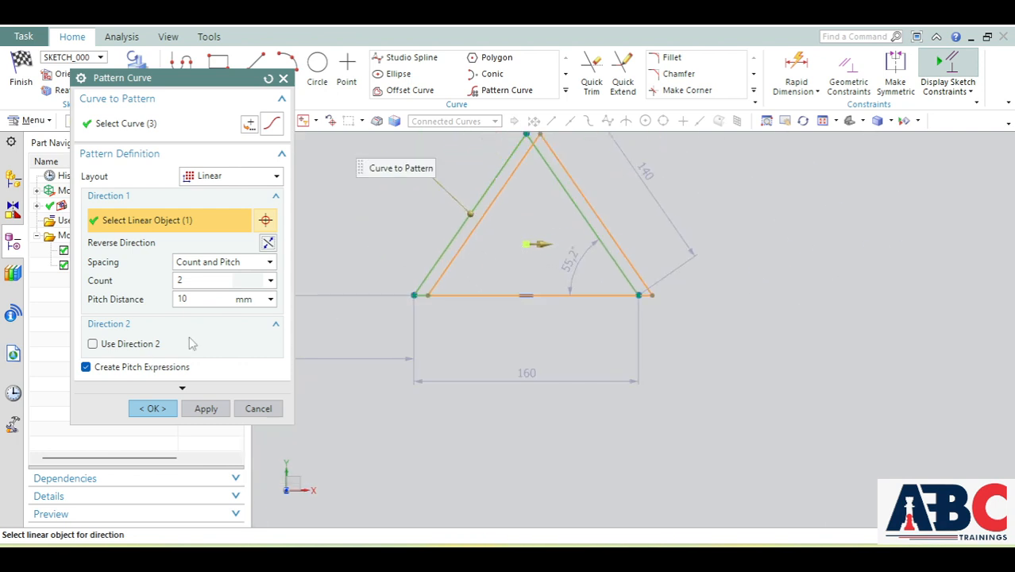
Try pitch distances of 50 mm and 100 mm for the triangle pattern, then set the pitch to 200 mm.
click(210, 299)
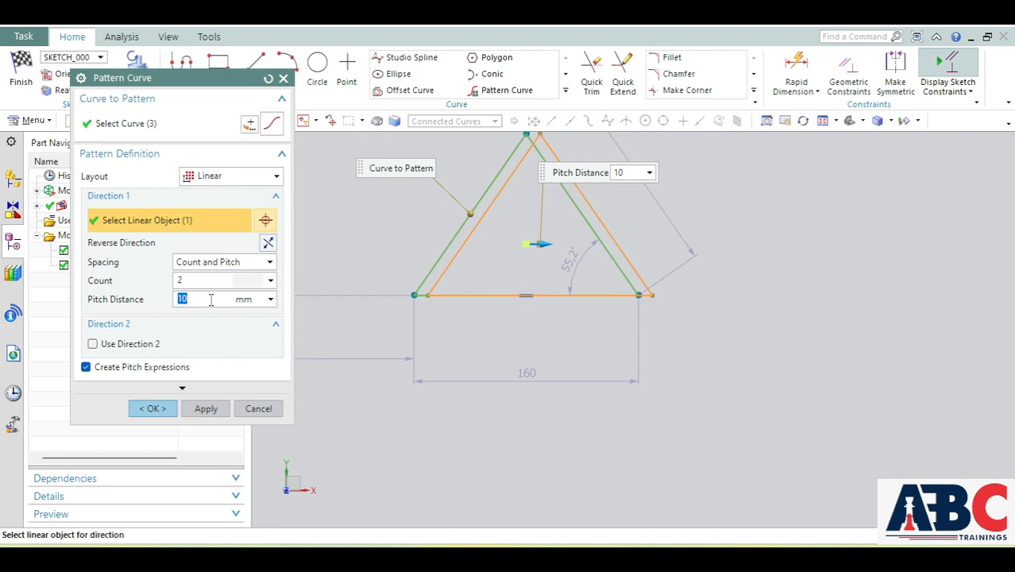
text(50)
key(Return)
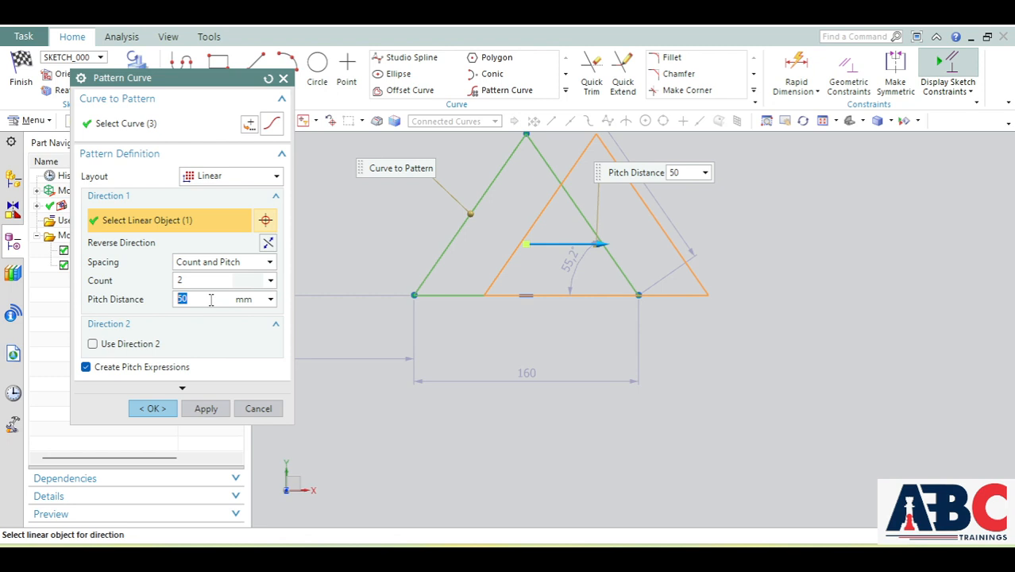
text(100)
key(Return)
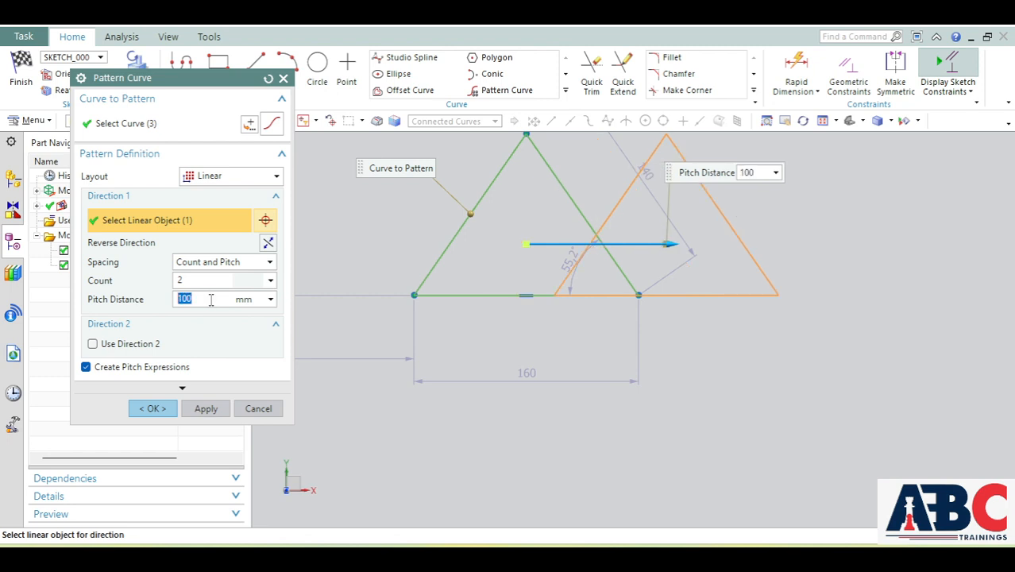
text(200)
key(Return)
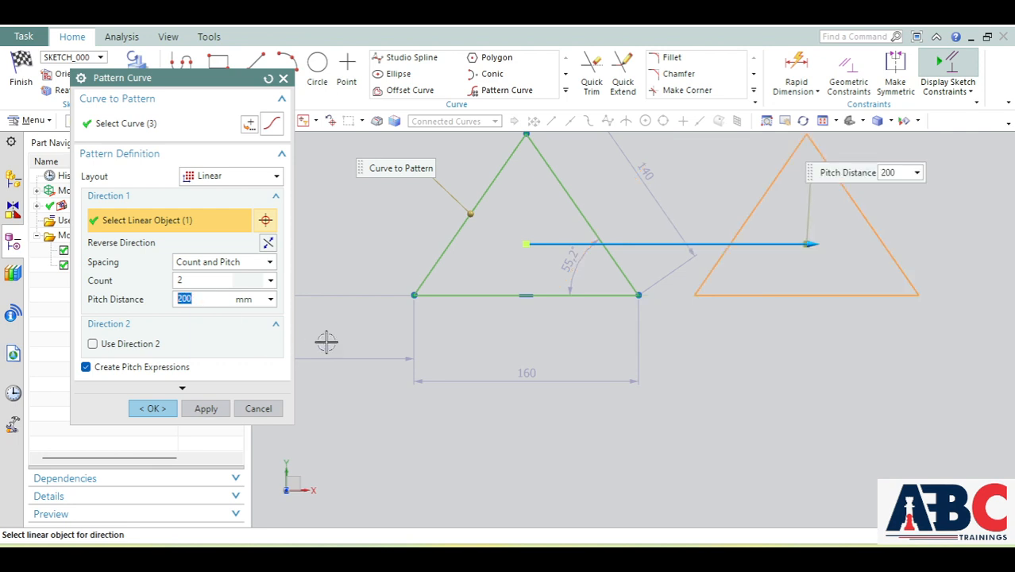
scroll(414, 290, down, 4)
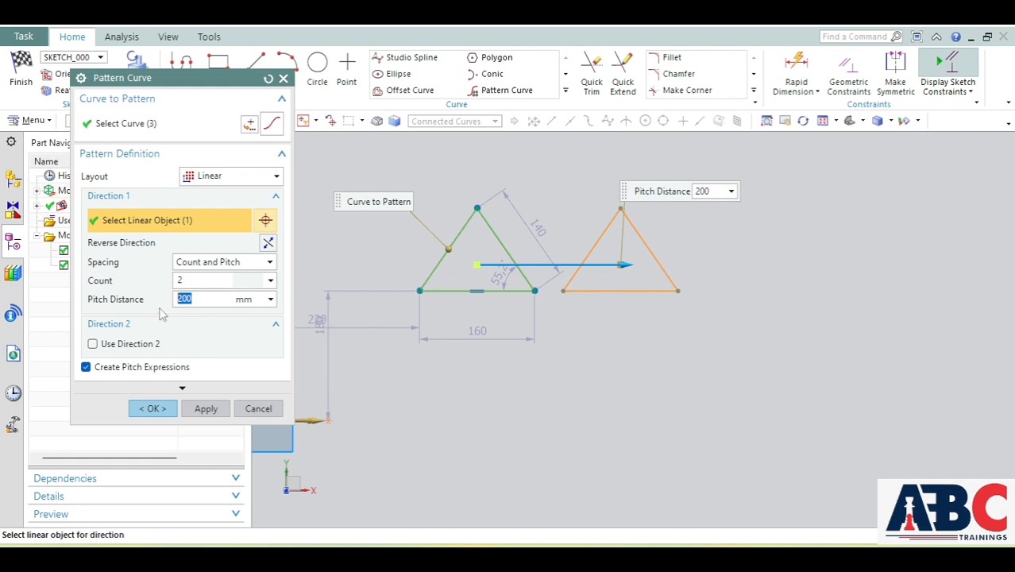
Set the number of triangles in the linear pattern to 5.
click(191, 282)
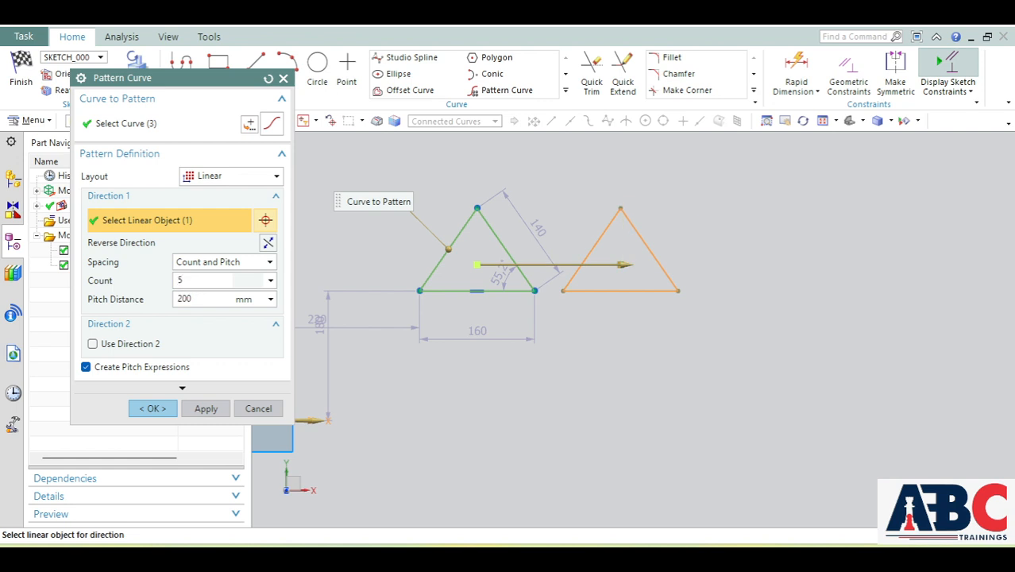
key(Return)
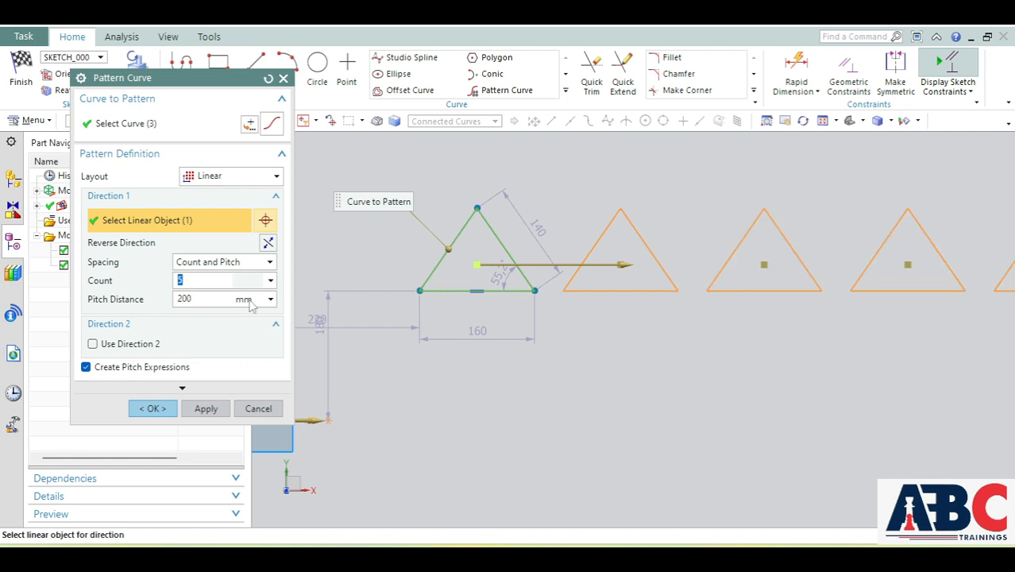
scroll(600, 361, down, 2)
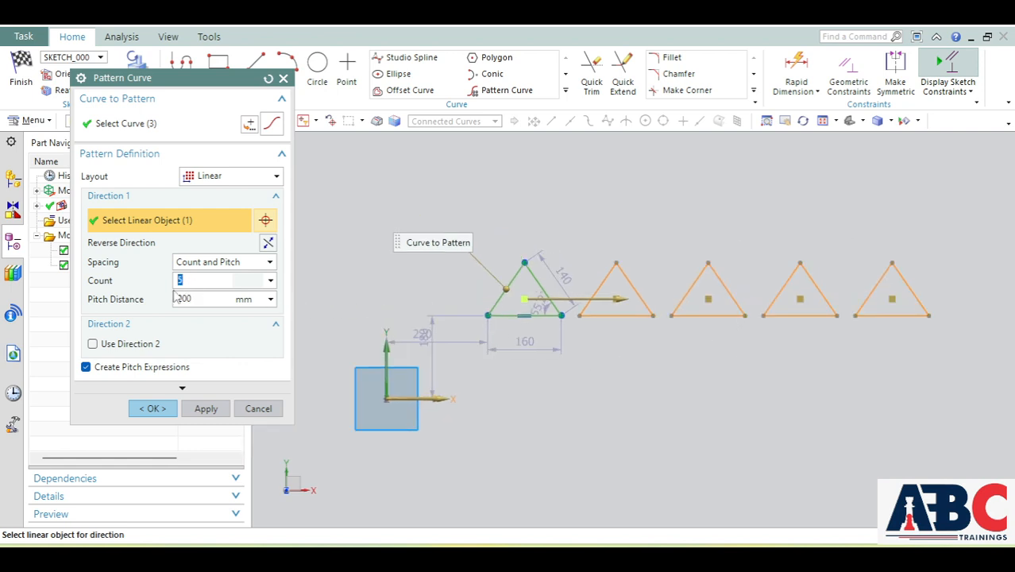
Review the spacing options for the first direction and change the spacing to Count and Span.
click(202, 263)
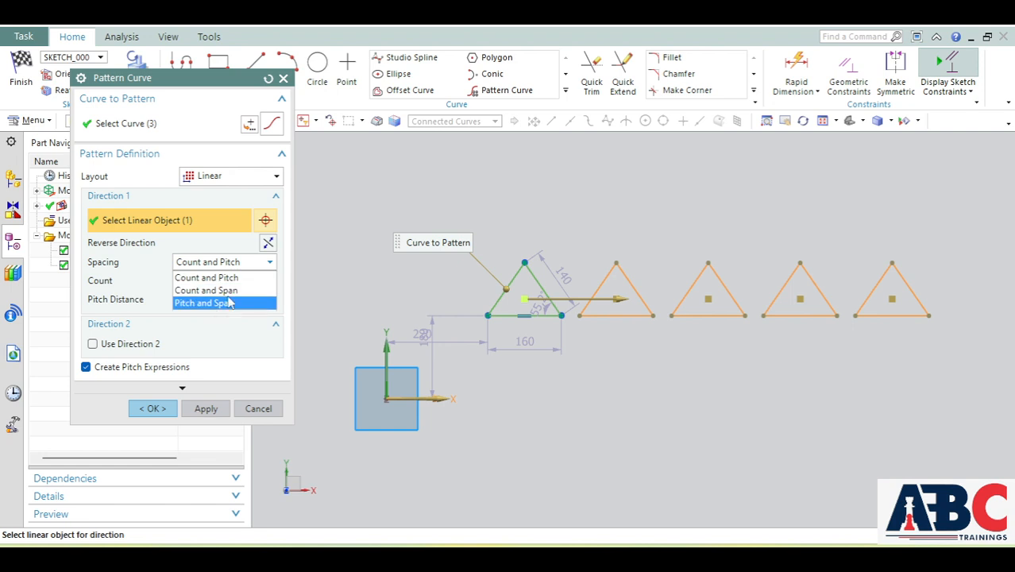
click(233, 269)
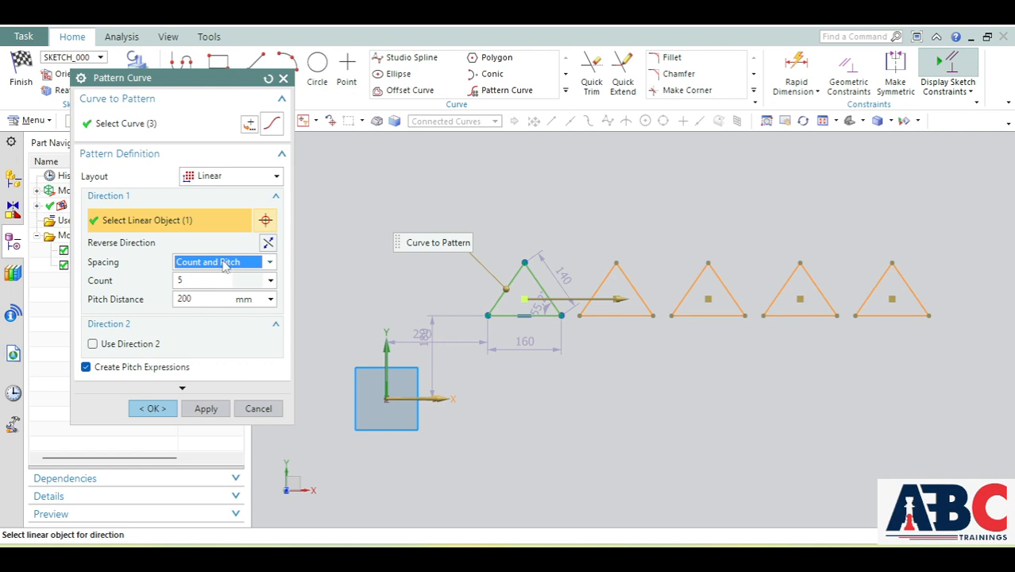
click(225, 265)
click(205, 291)
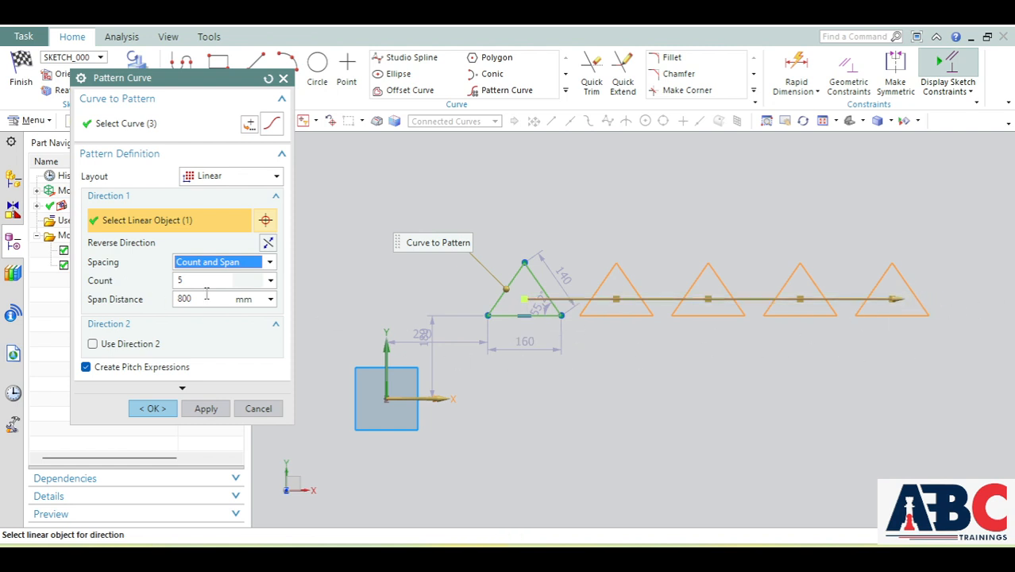
Try Pitch and Span spacing for the first direction, then reverse the pattern direction and restore it along positive X.
click(207, 267)
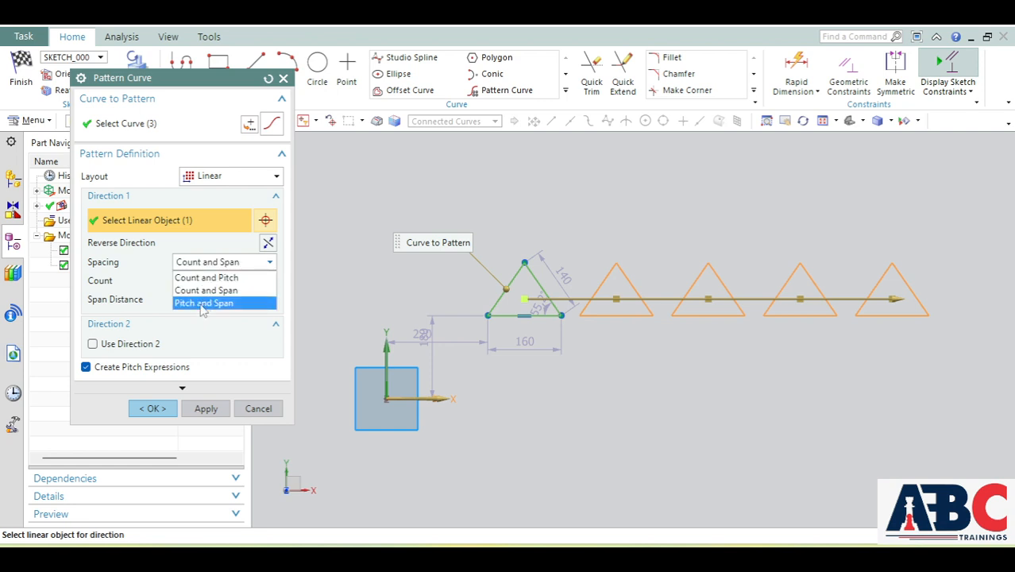
click(203, 303)
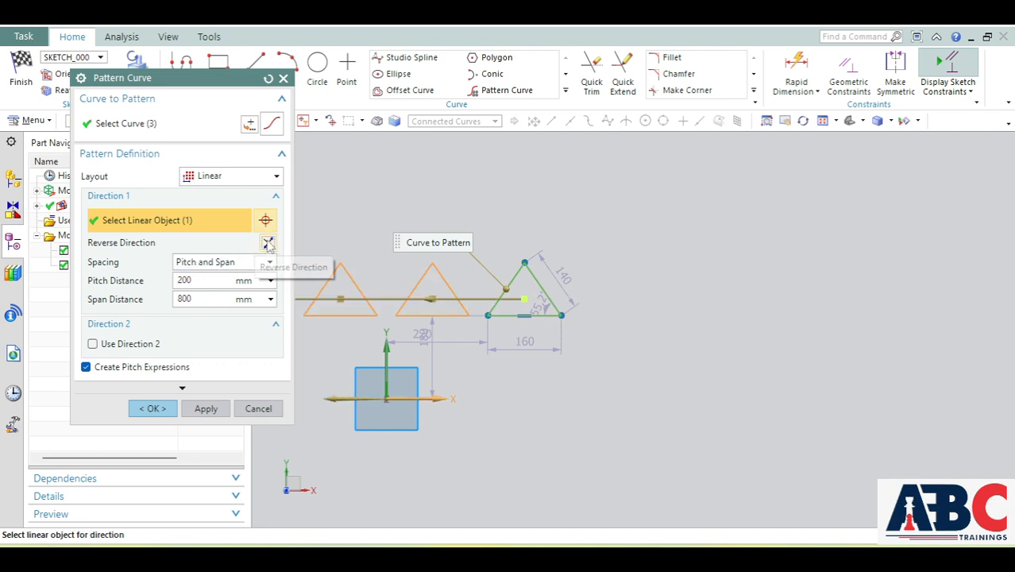
scroll(696, 301, down, 3)
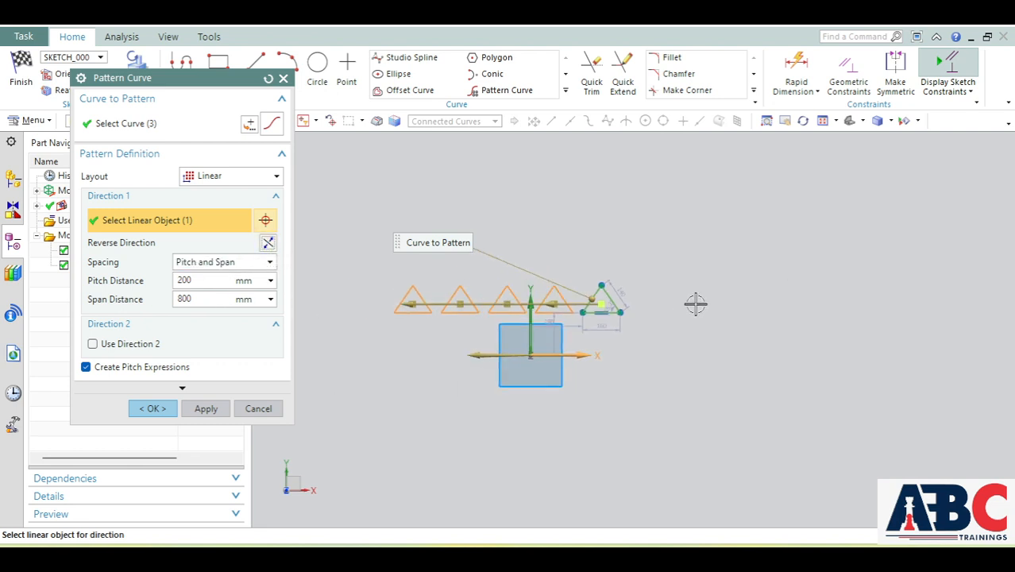
click(269, 243)
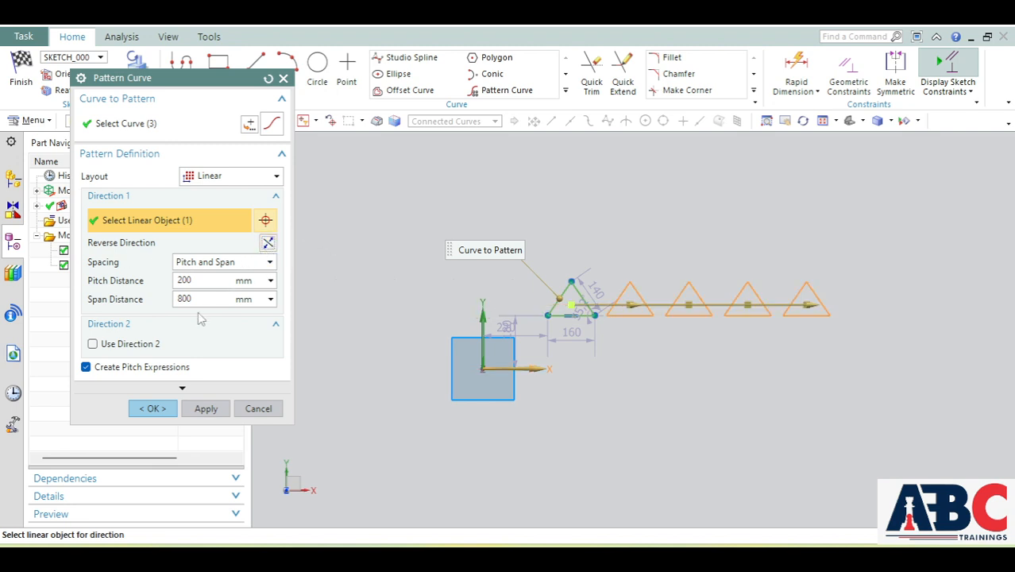
scroll(421, 379, up, 3)
Set the first direction's spacing to Count and Pitch and check the previewed row of triangles.
click(220, 263)
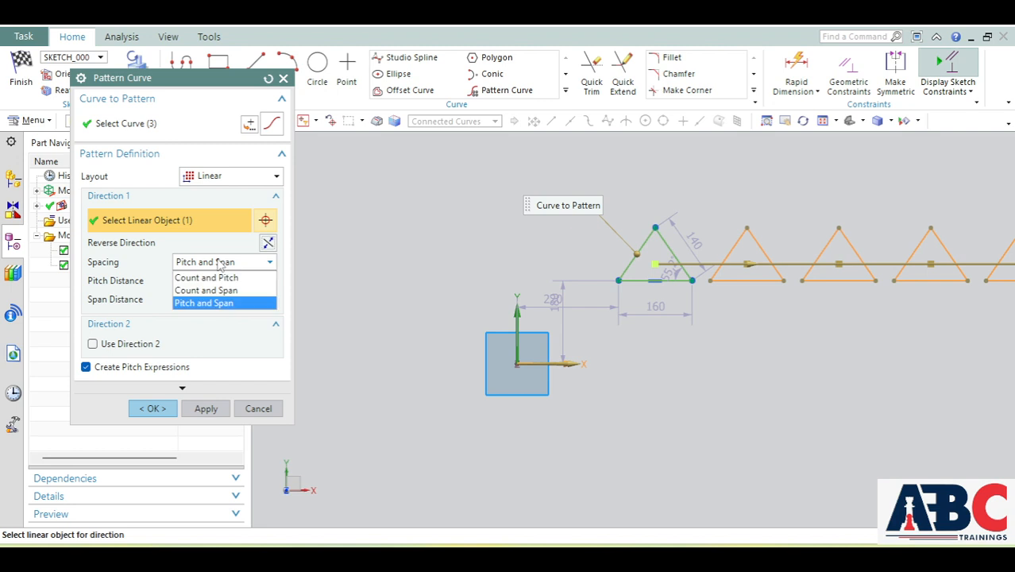
click(207, 277)
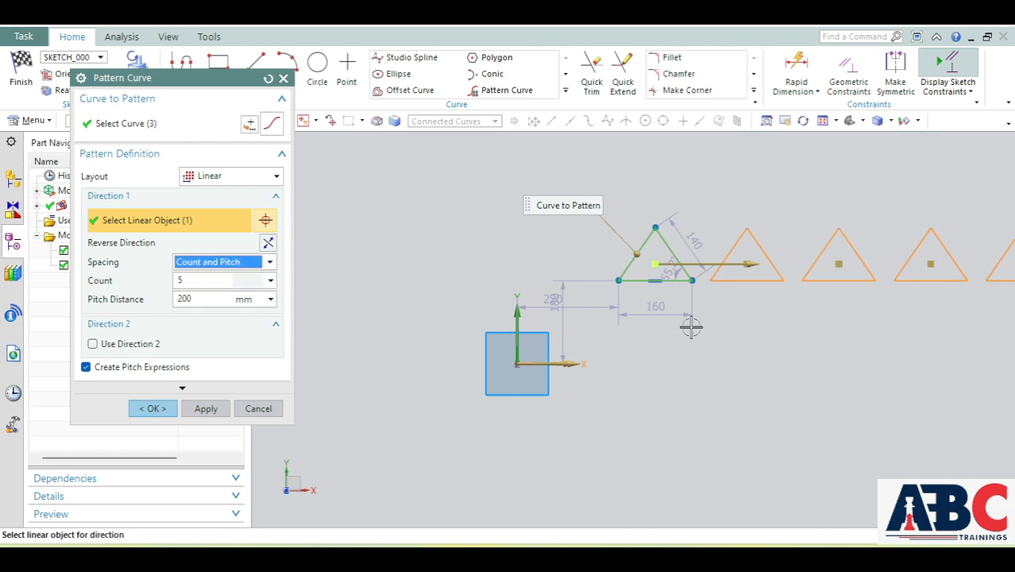
scroll(469, 279, down, 2)
scroll(696, 287, up, 2)
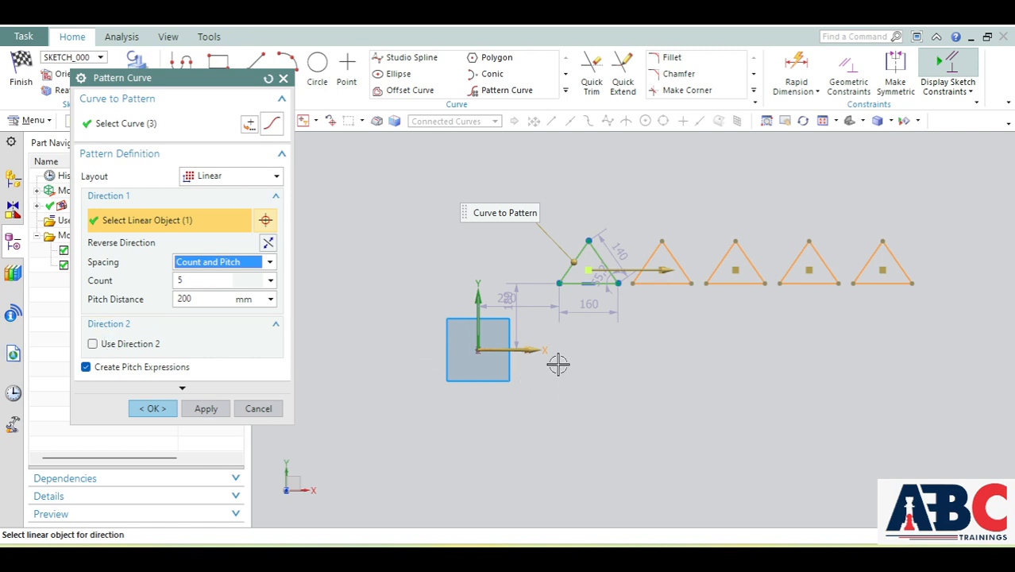
Enable a second pattern direction for the triangles along the datum coordinate system's Y axis.
click(116, 344)
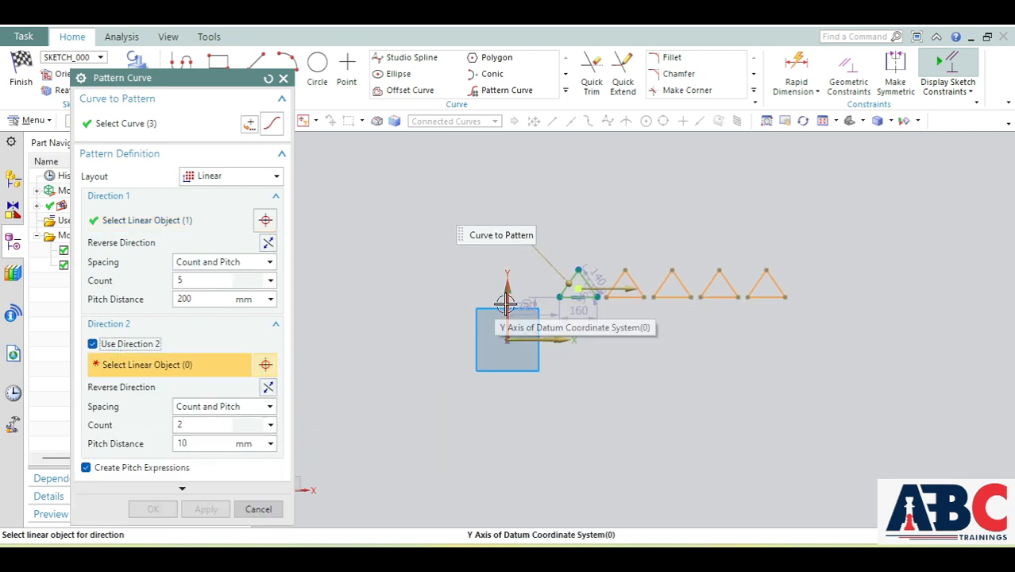
click(510, 305)
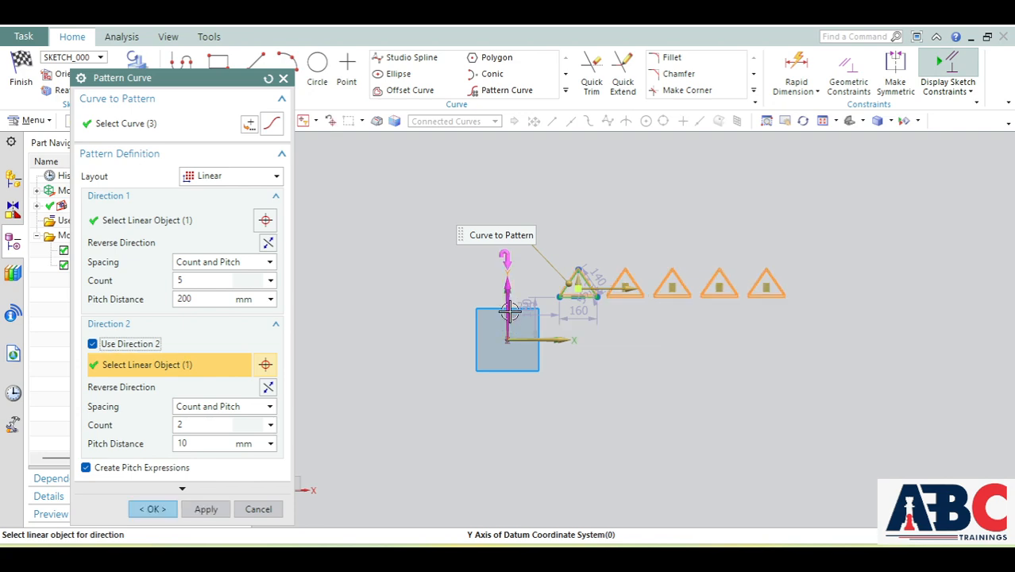
scroll(699, 284, up, 5)
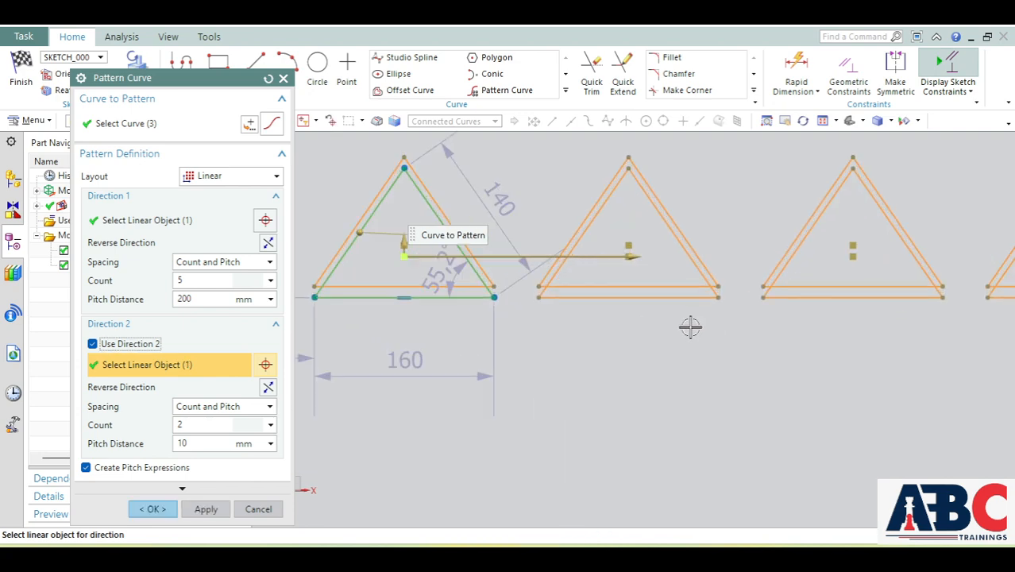
scroll(652, 275, down, 2)
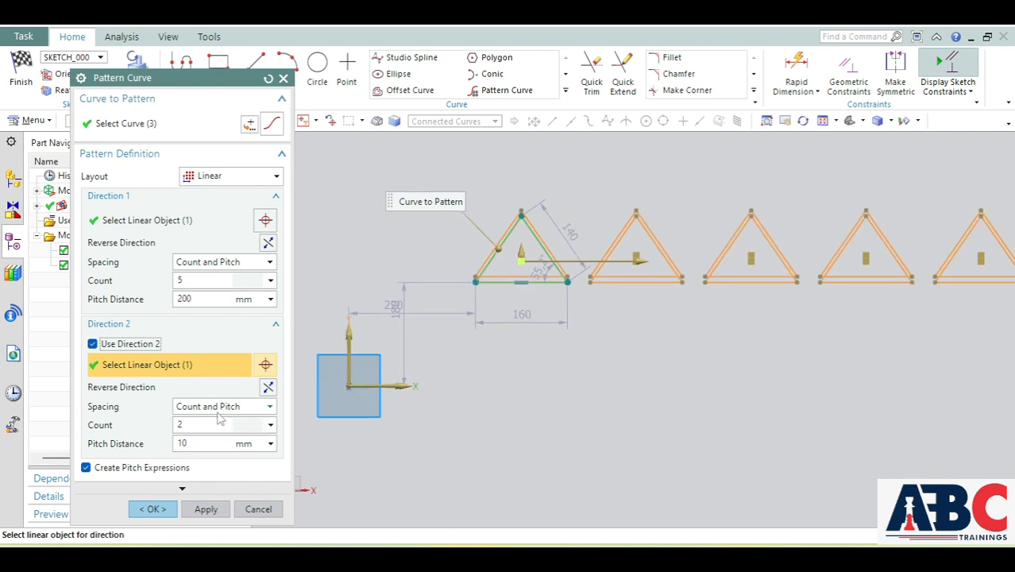
Set the second direction's count to 4 and its pitch distance to 250 mm, and inspect the previewed triangle grid.
double_click(200, 425)
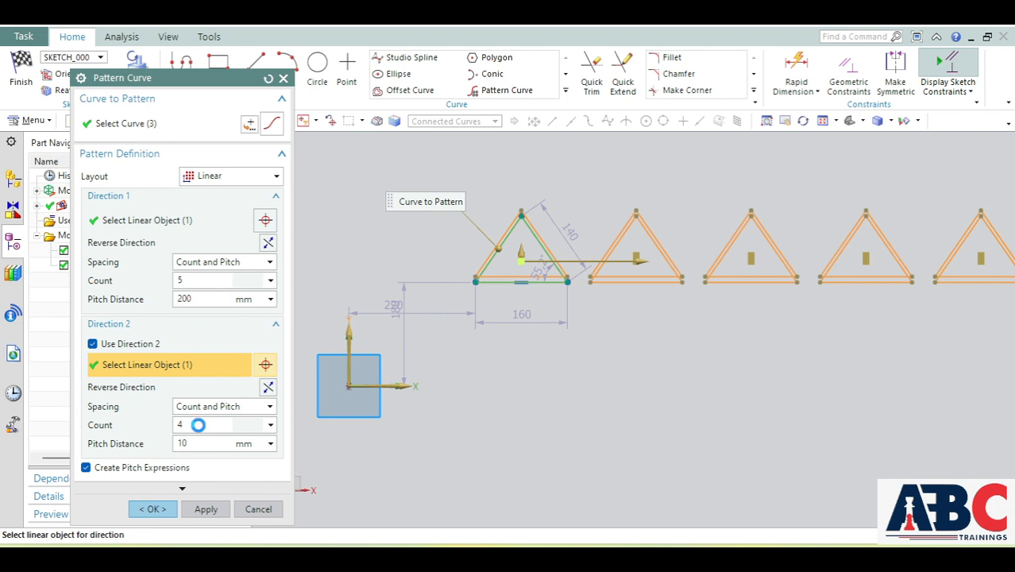
click(212, 442)
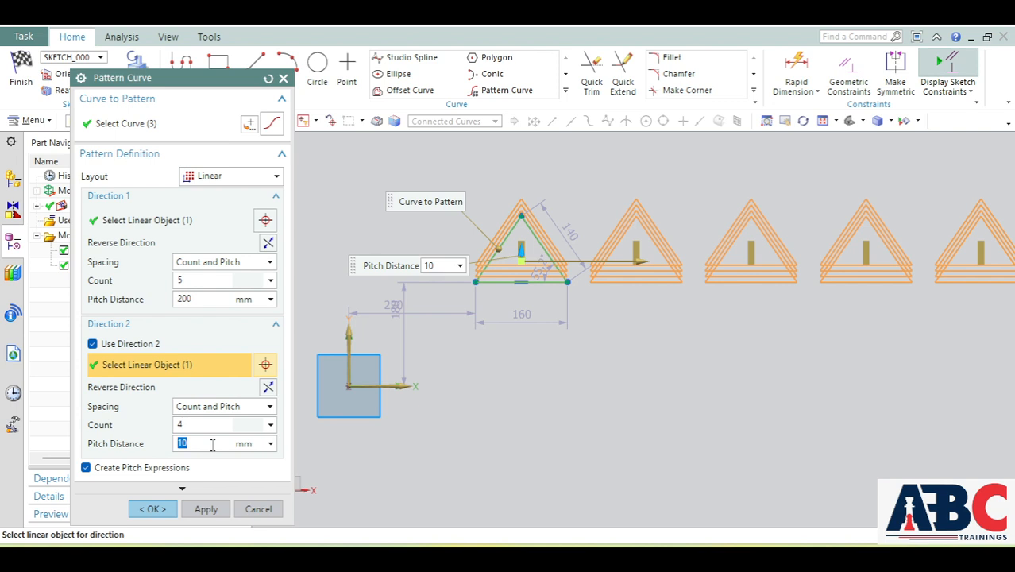
text(250)
key(Return)
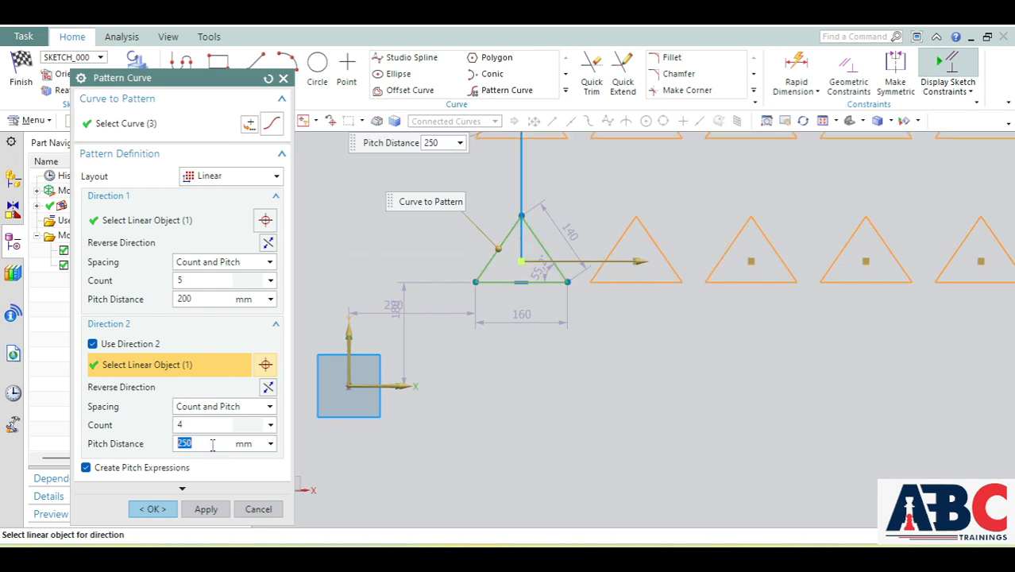
scroll(524, 364, up, 1)
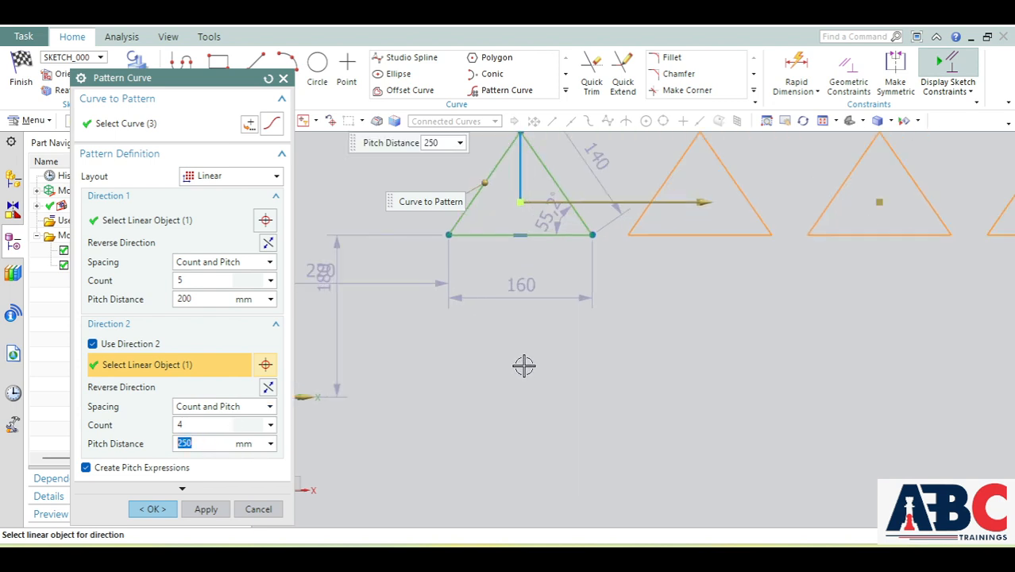
scroll(522, 373, down, 1)
scroll(522, 374, down, 3)
scroll(519, 288, up, 2)
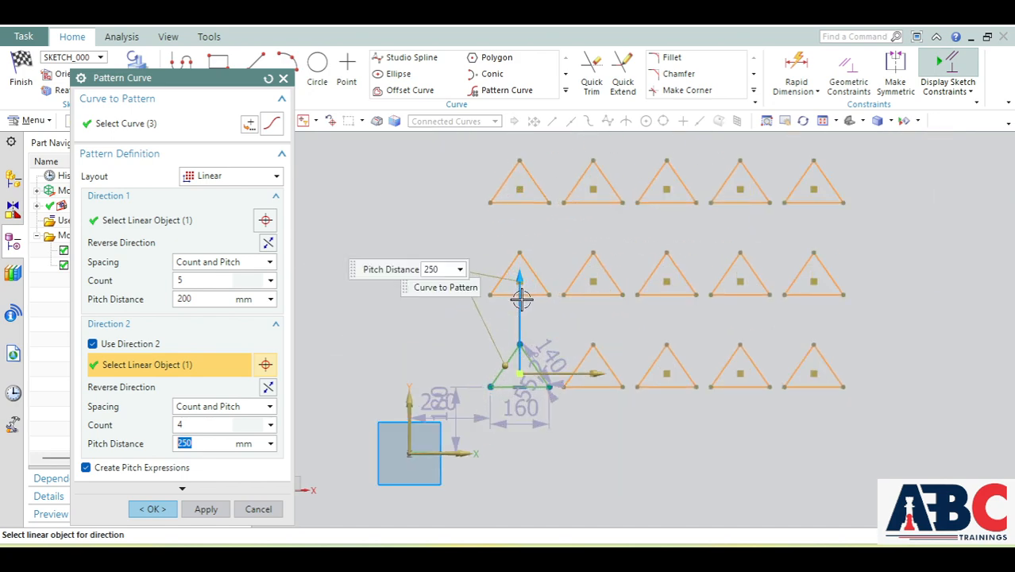
scroll(561, 322, down, 3)
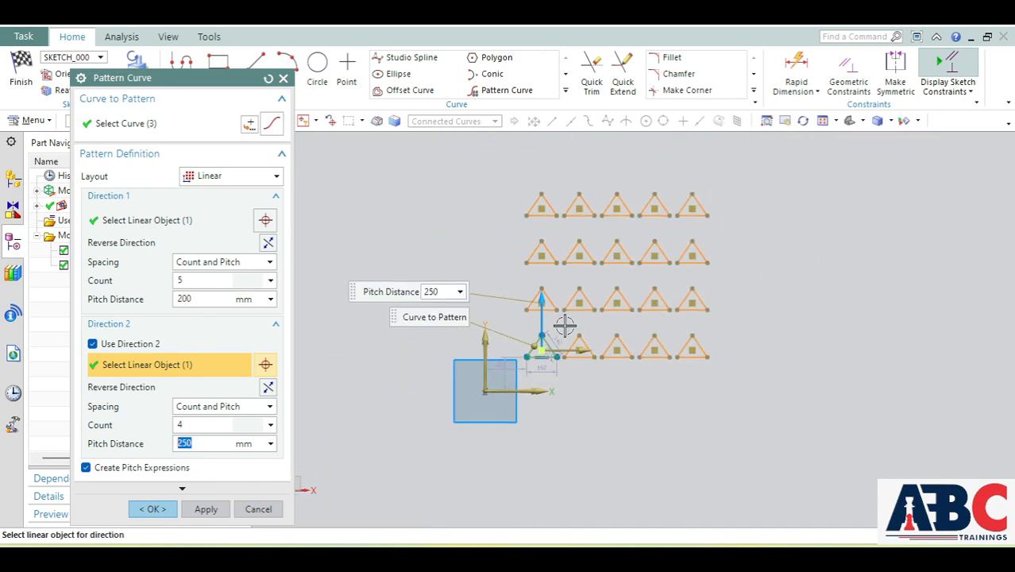
scroll(551, 290, up, 2)
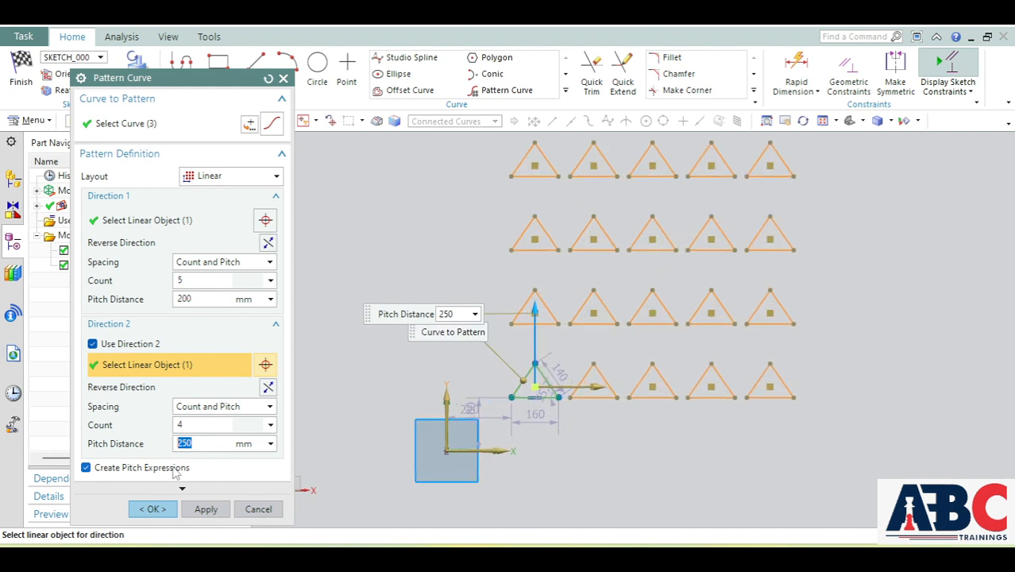
Reverse the second direction so the rows run downward, and create the triangle pattern.
click(269, 386)
scroll(626, 334, down, 3)
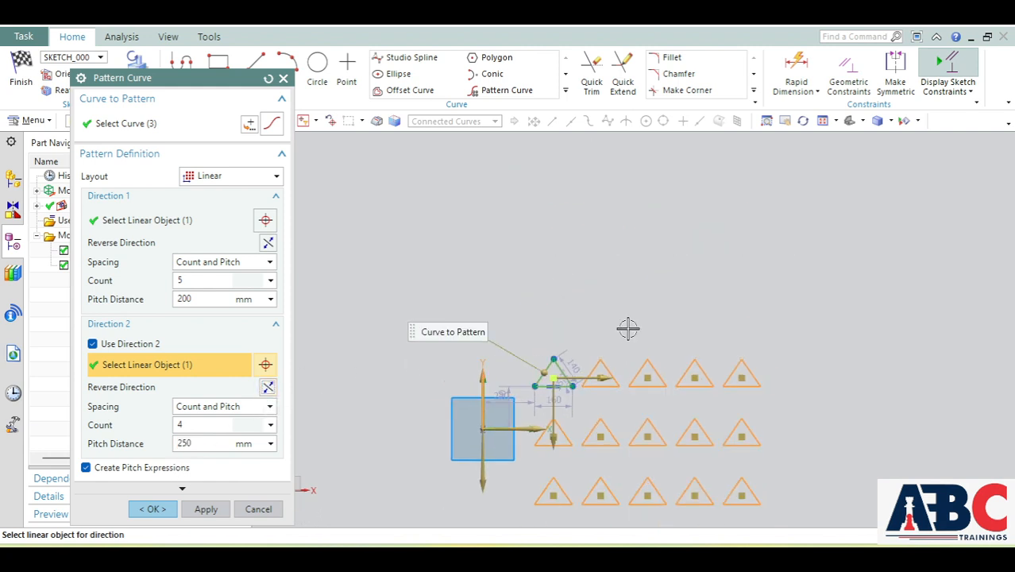
scroll(635, 435, up, 3)
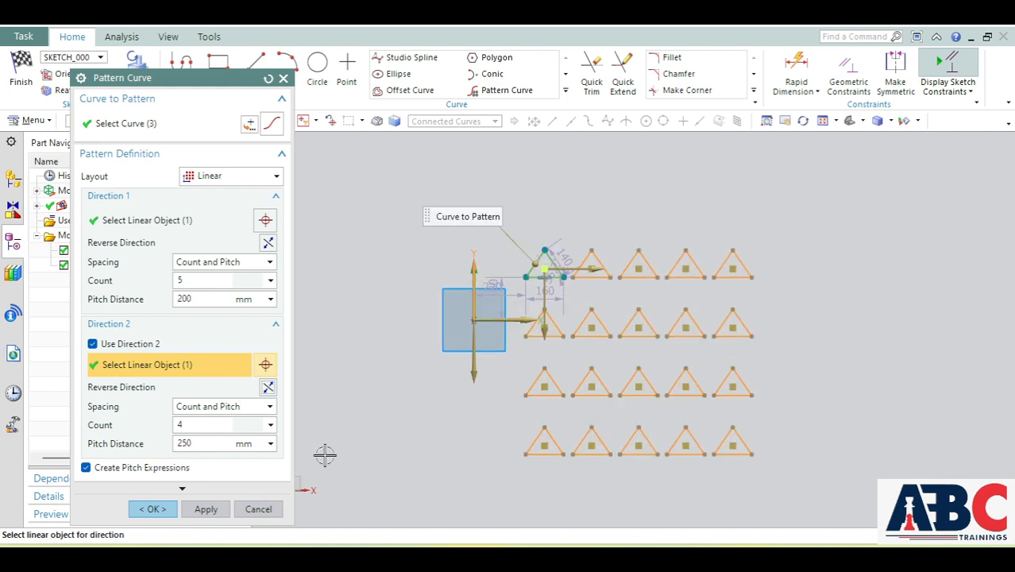
click(154, 509)
click(156, 508)
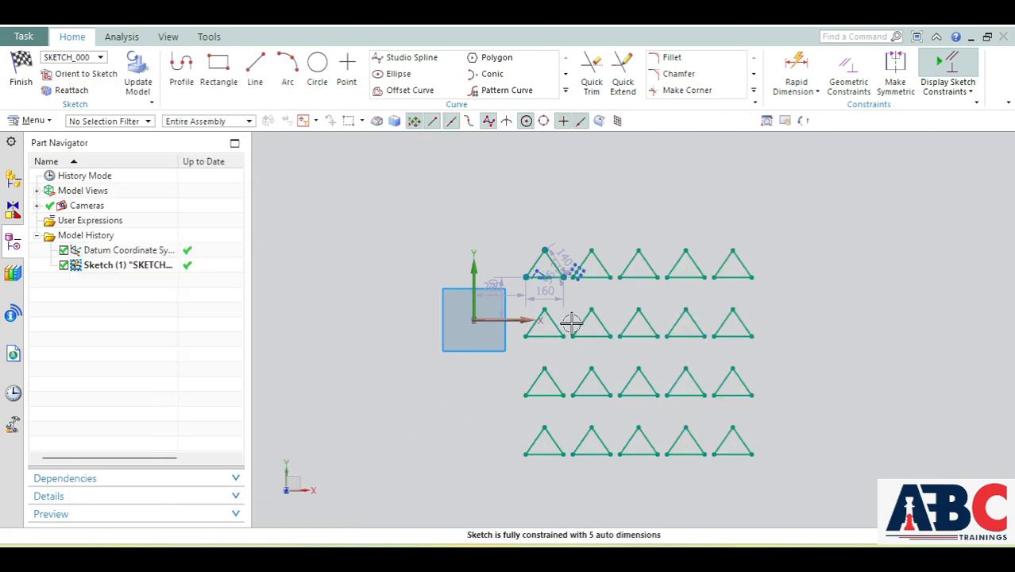
scroll(572, 322, up, 2)
scroll(490, 250, down, 3)
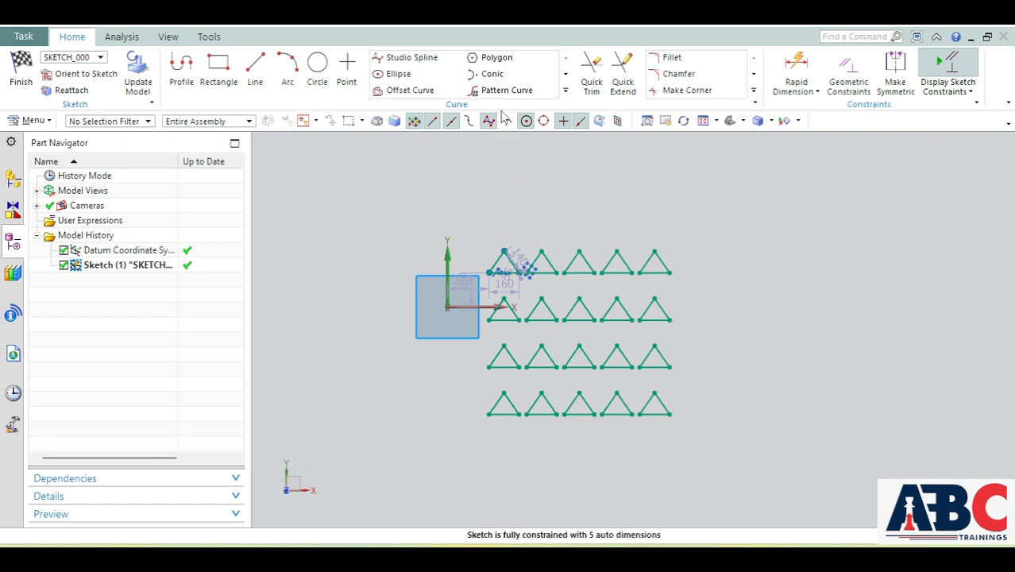
click(485, 90)
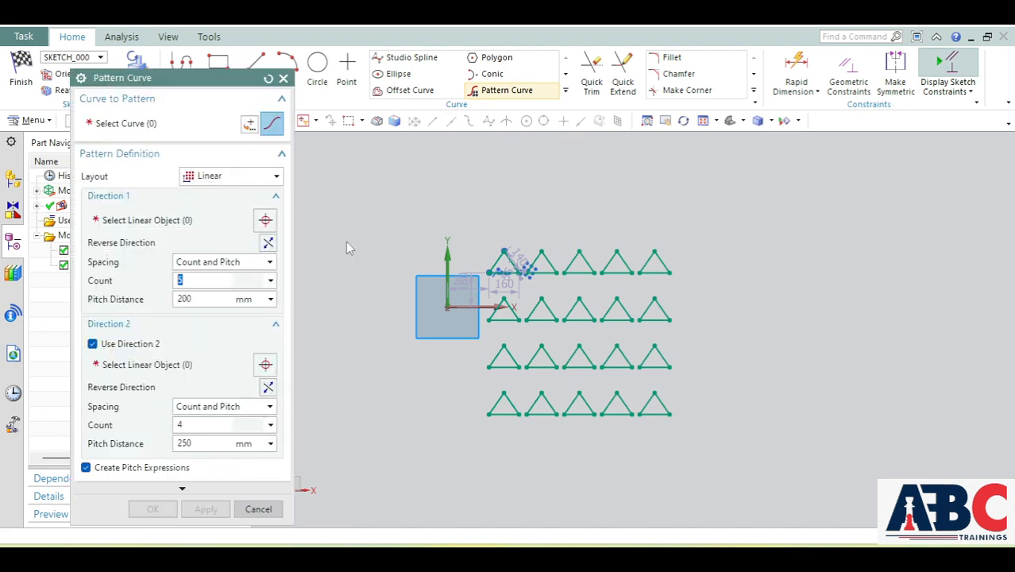
click(230, 176)
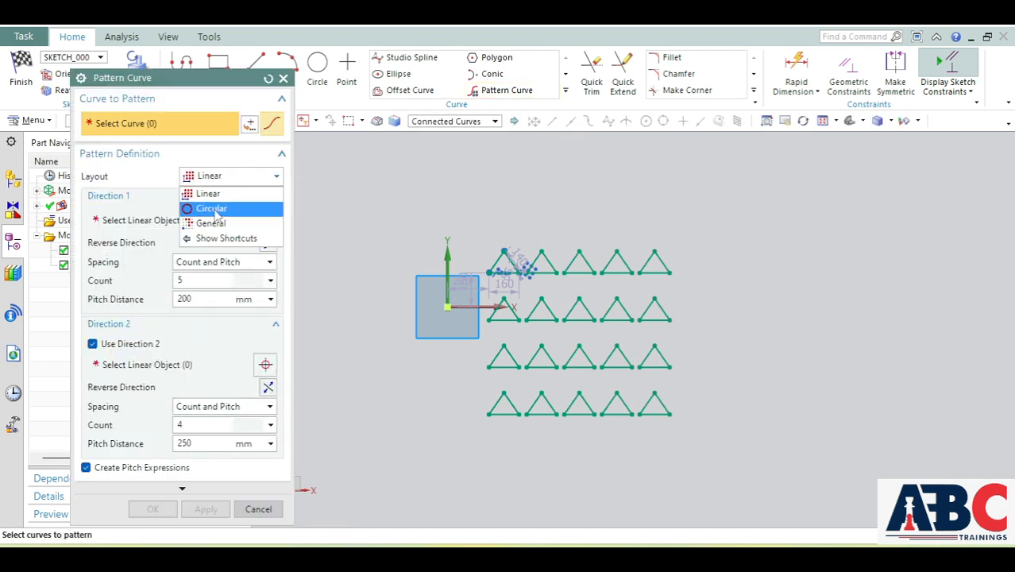
click(333, 161)
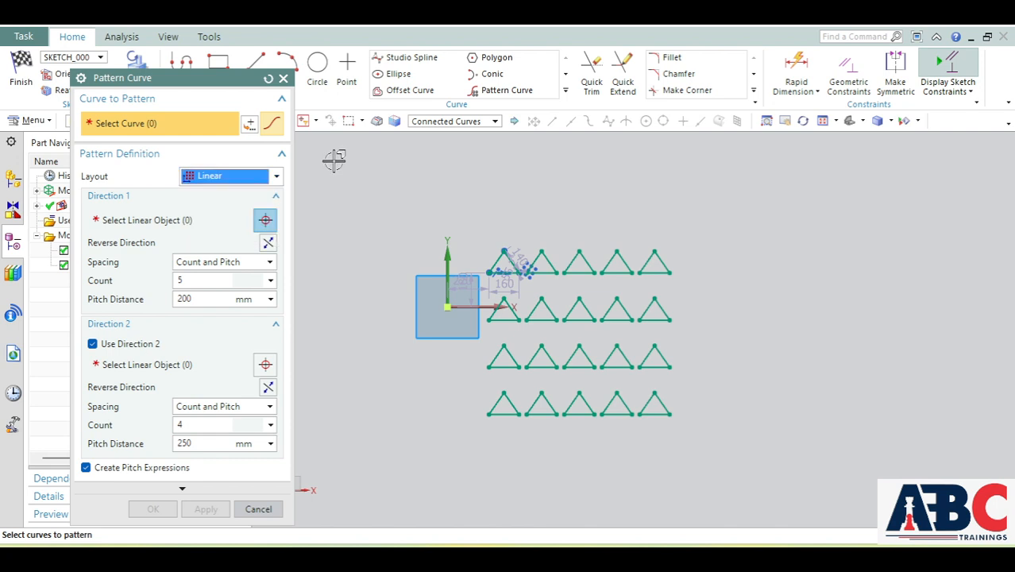
click(259, 509)
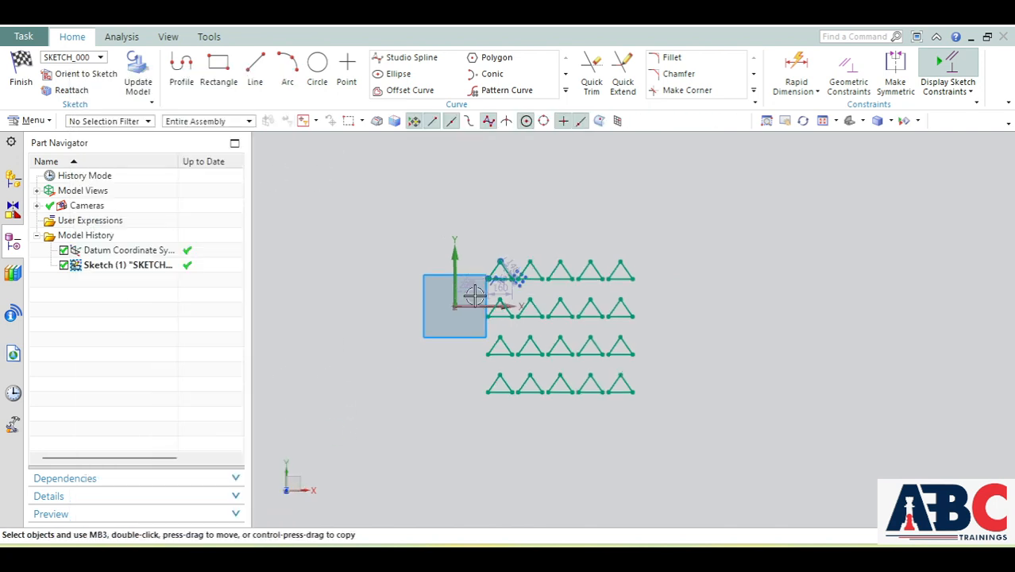
Sketch a circle about 1662 mm in diameter to the right of the triangle grid and one about 217 mm centred on its top.
click(317, 67)
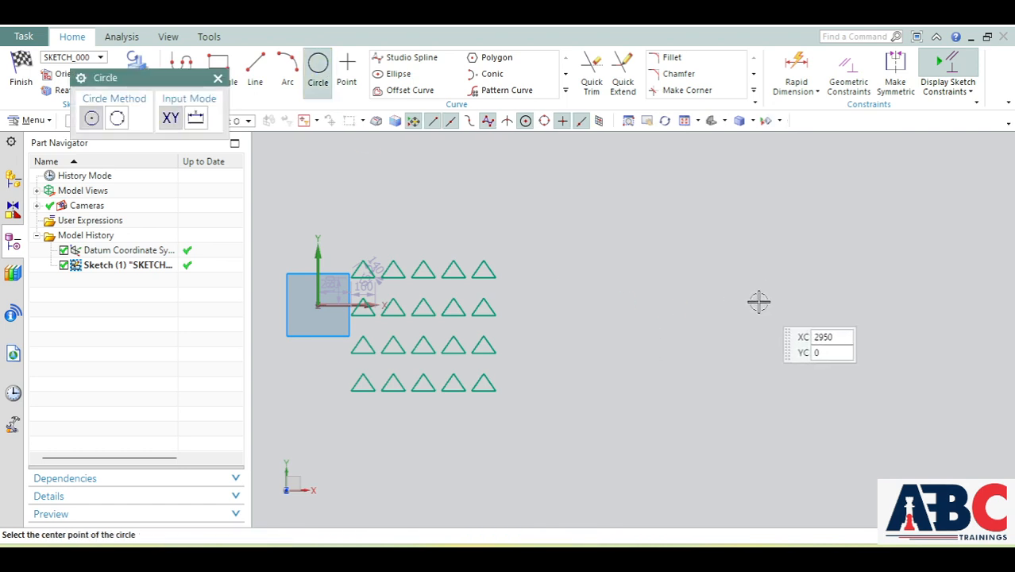
click(759, 302)
click(750, 178)
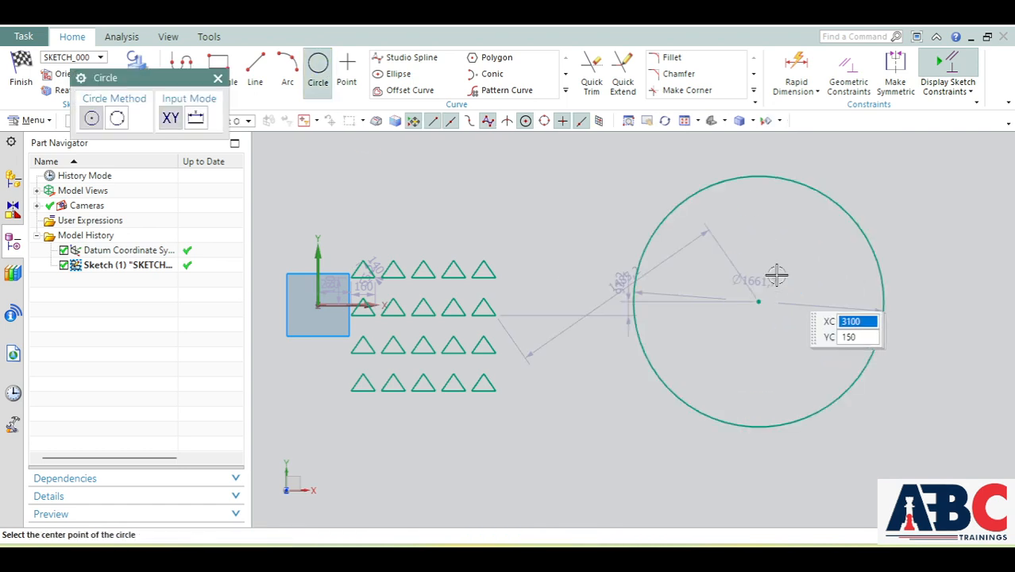
click(758, 176)
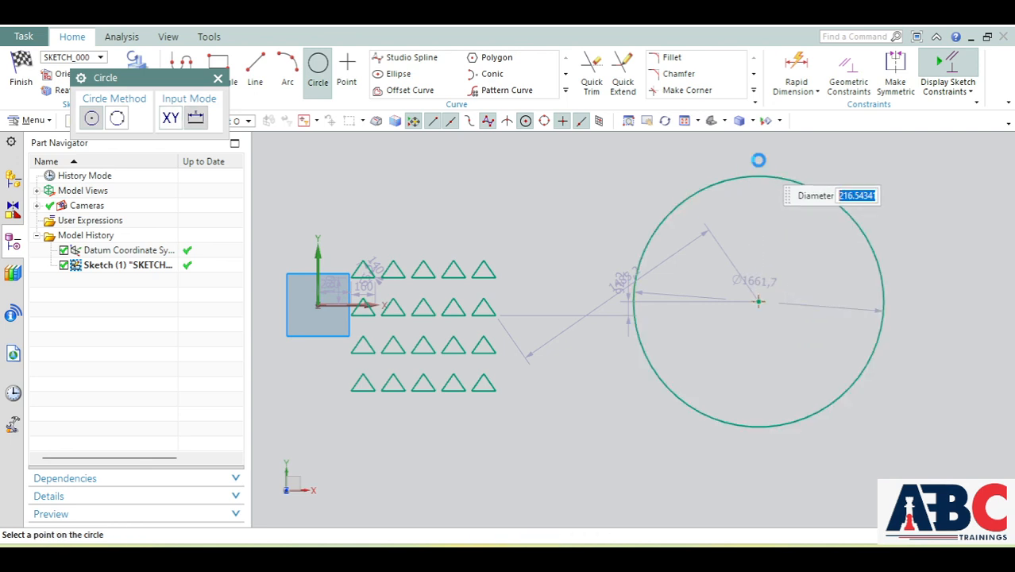
click(759, 161)
click(217, 80)
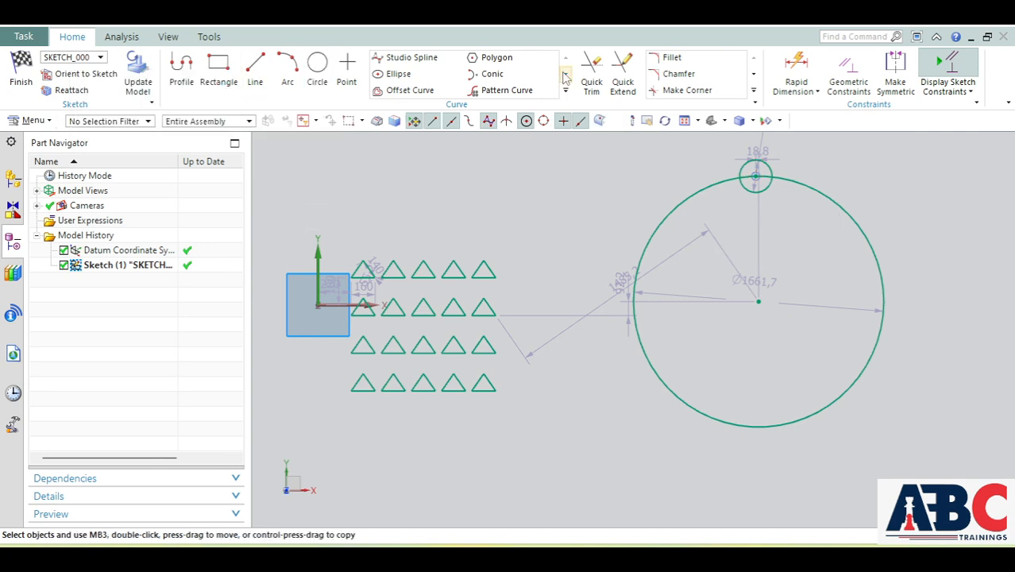
Start a circular curve pattern of the small circle, using the large circle's centre as the rotation point.
click(515, 88)
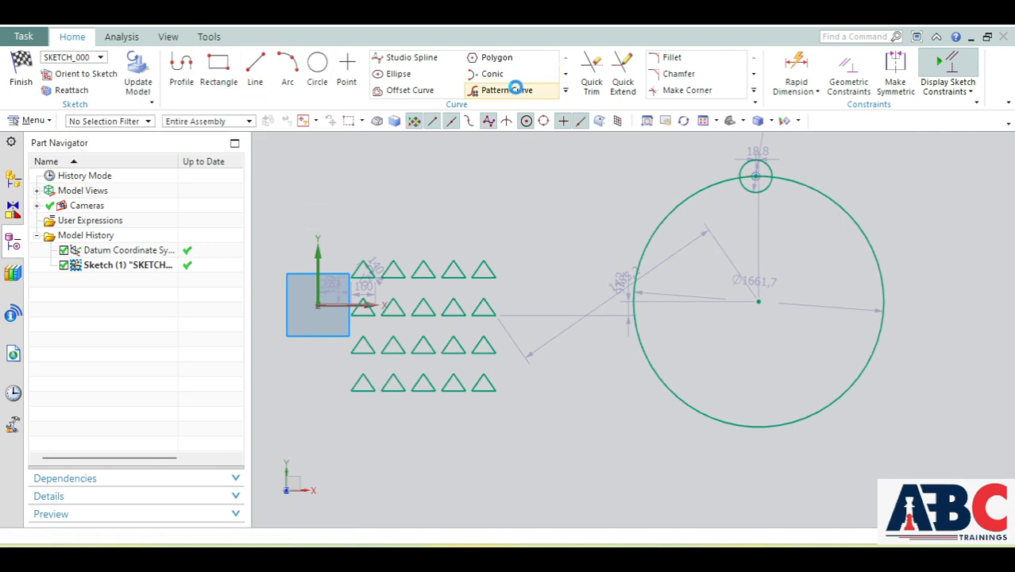
click(204, 178)
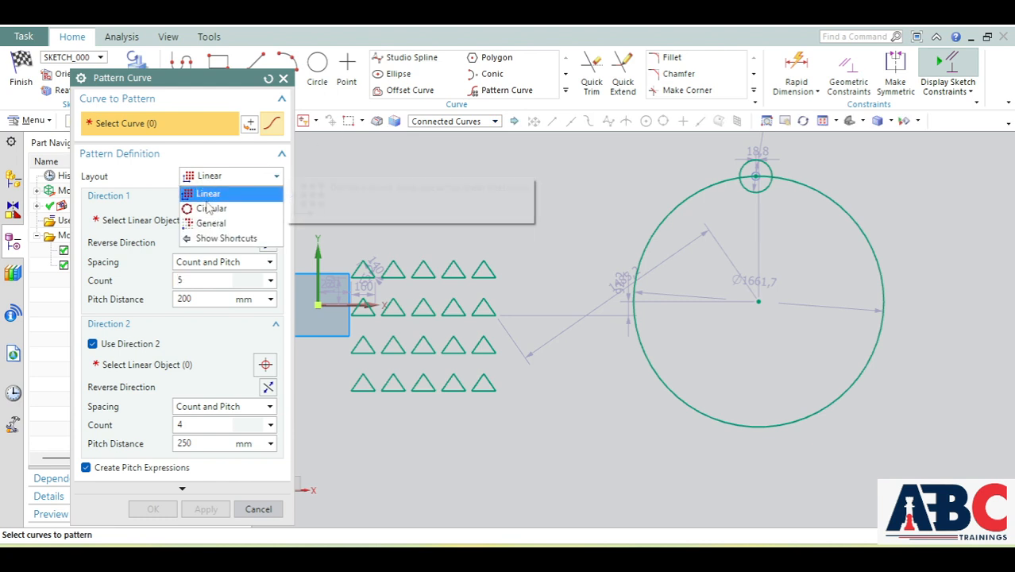
click(205, 208)
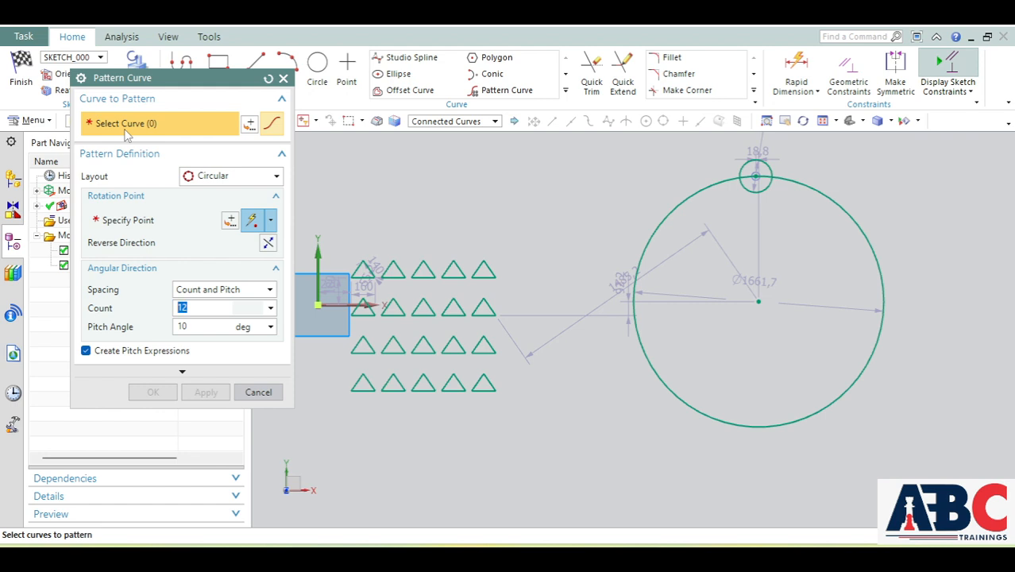
click(751, 170)
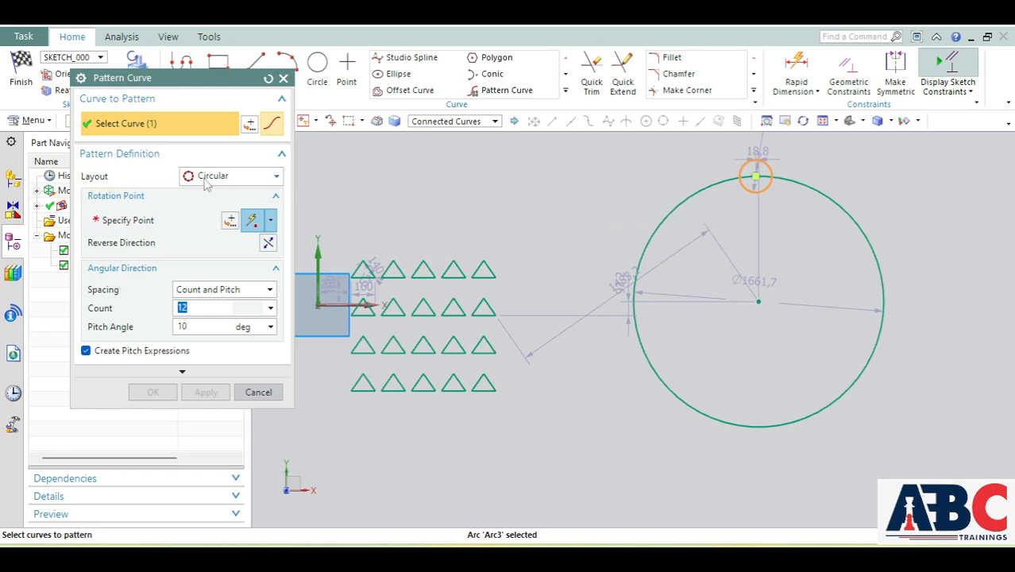
click(147, 228)
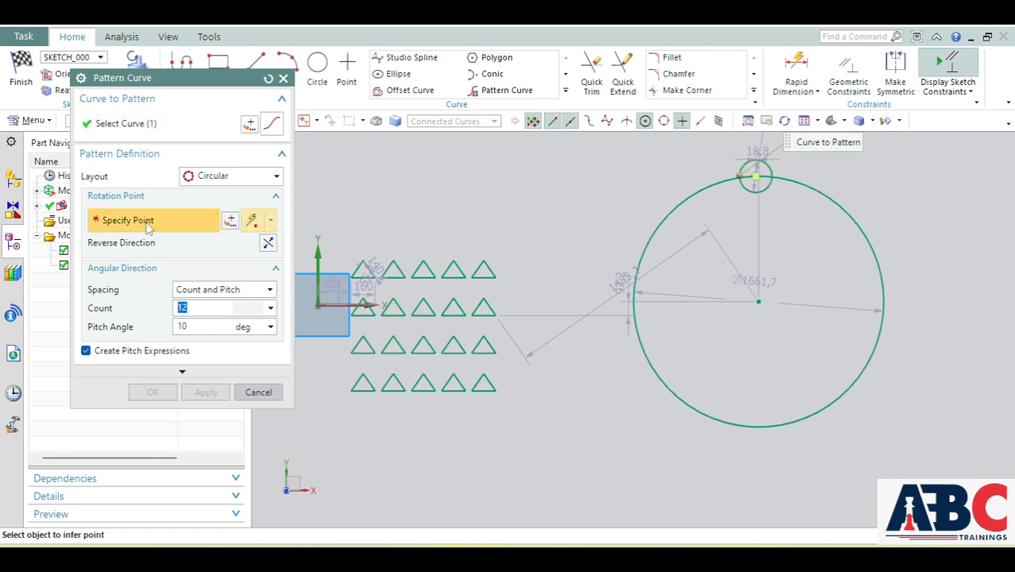
click(759, 302)
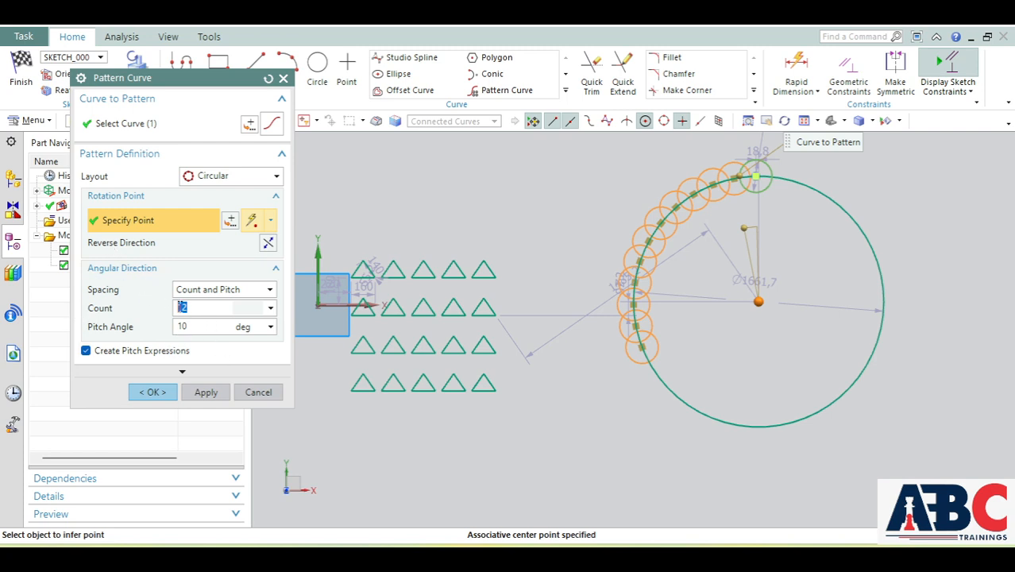
Keep the circular pattern's spacing at Count and Pitch and set its count to 8.
click(220, 291)
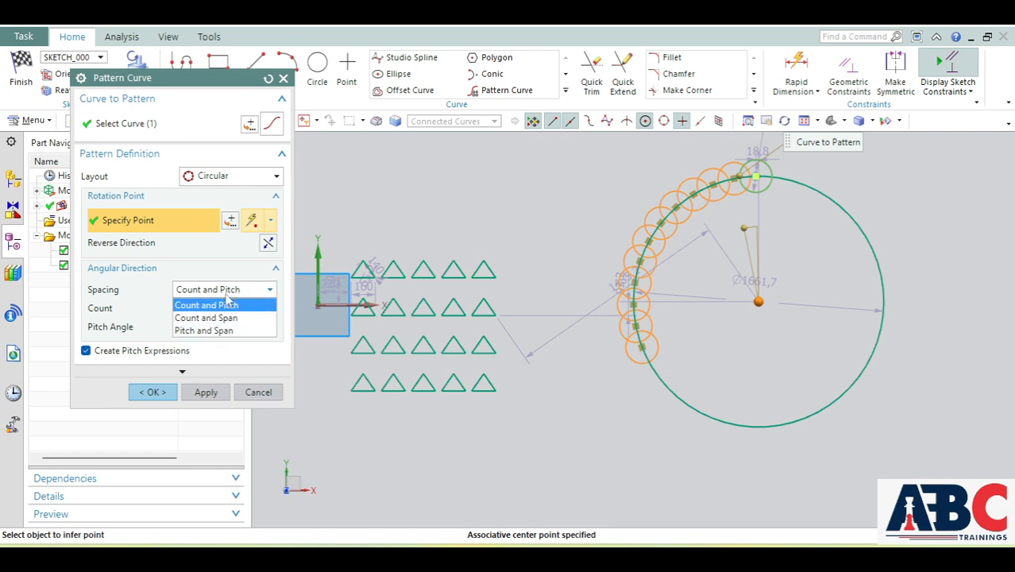
click(226, 305)
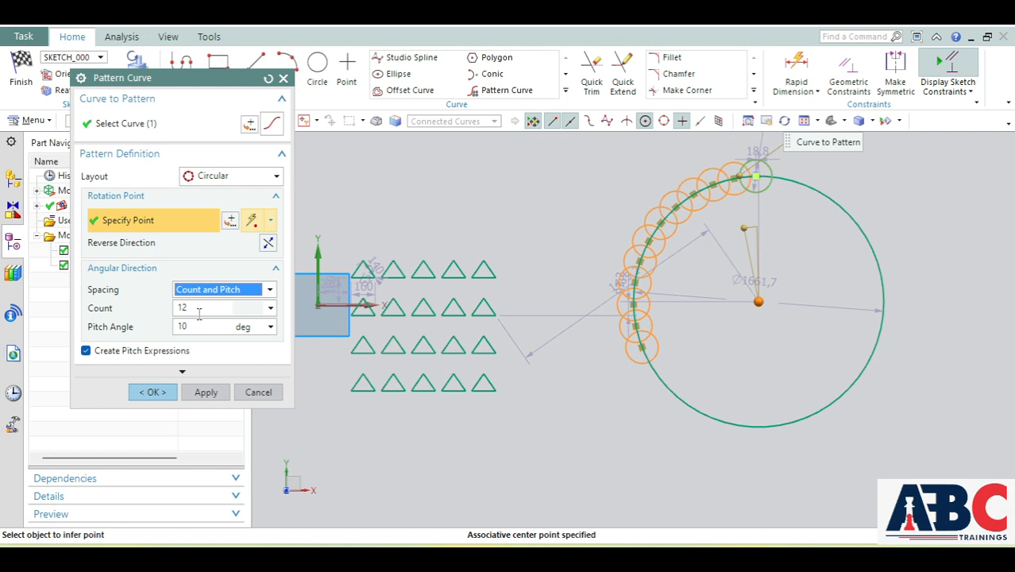
double_click(199, 310)
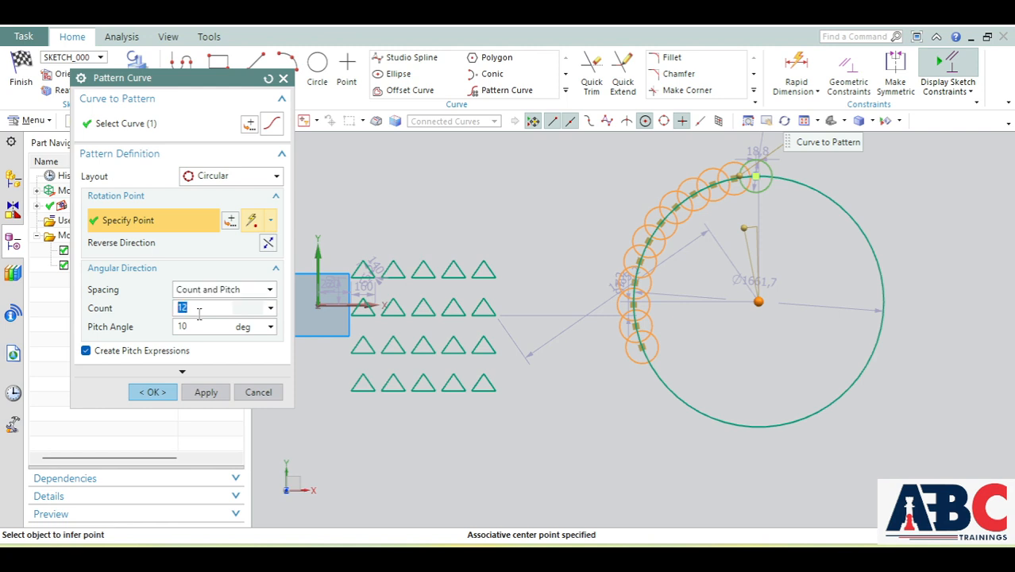
text(8)
key(Return)
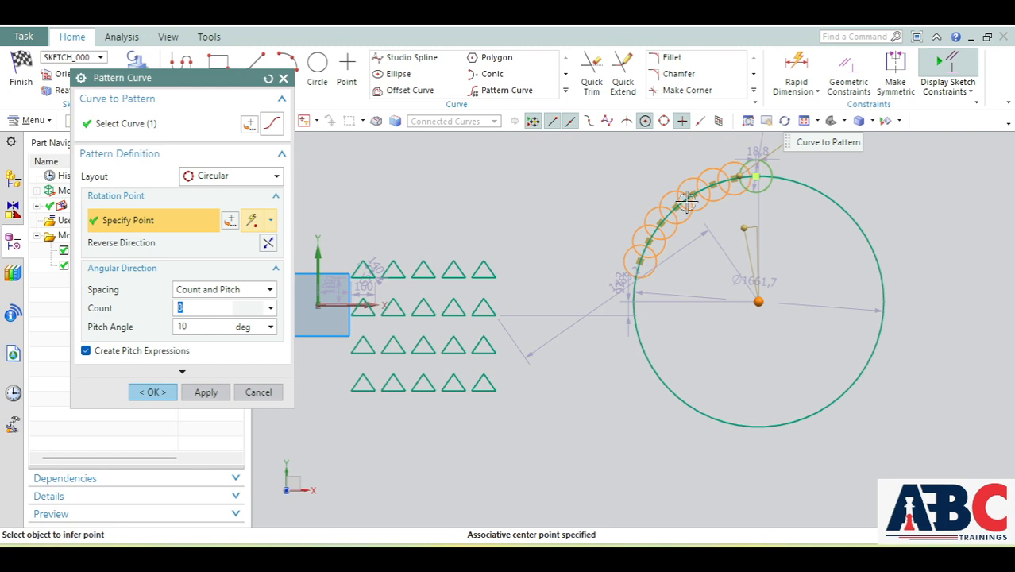
click(739, 178)
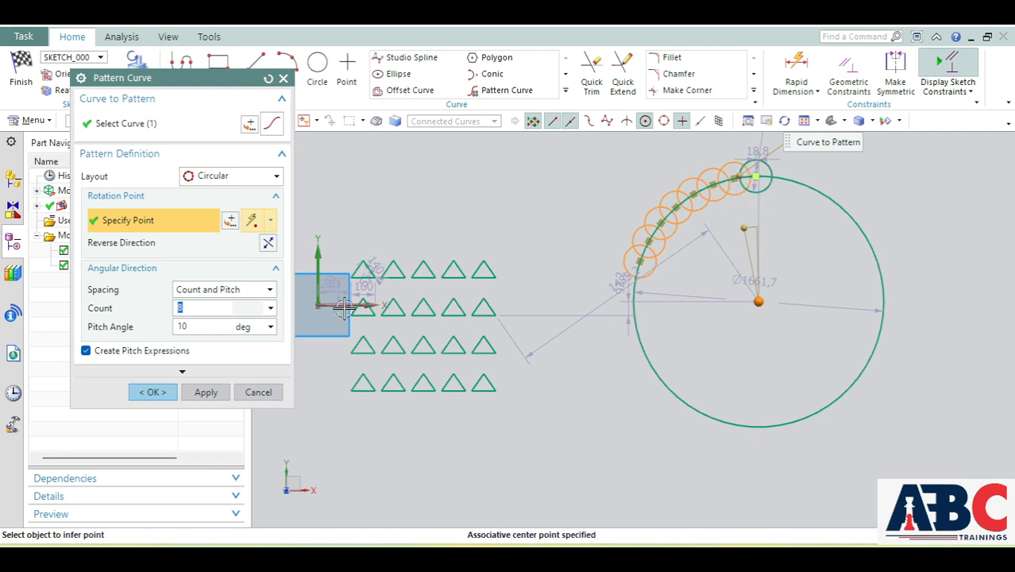
click(195, 327)
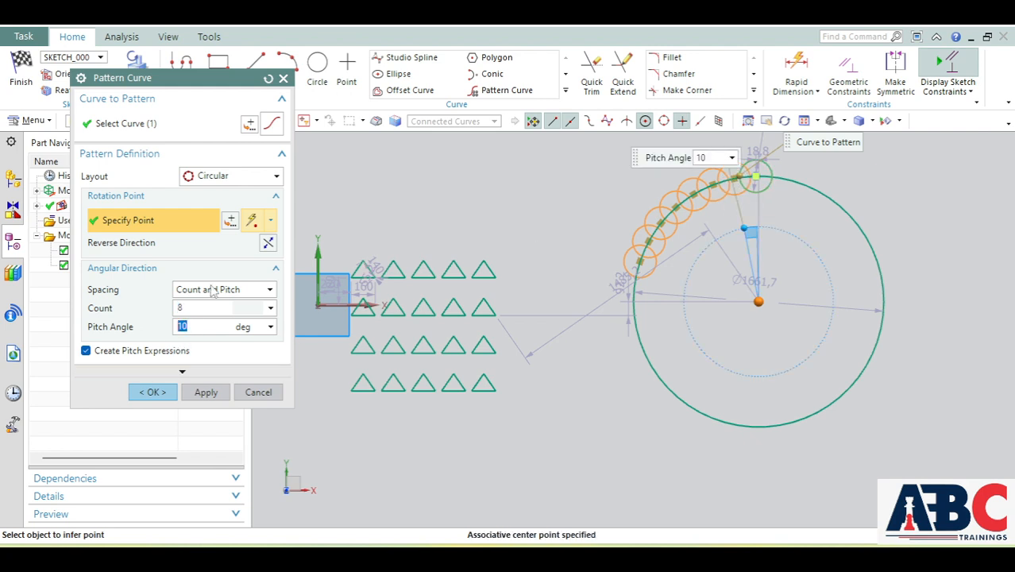
click(217, 291)
click(219, 294)
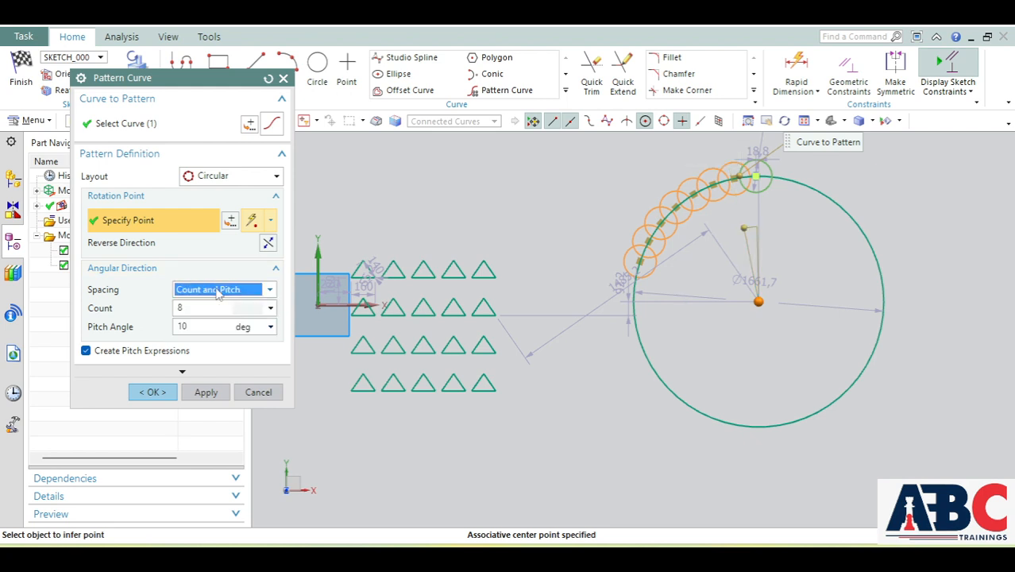
Try pitch angles of 20, 40 and 60 degrees for the circular pattern with a count of 8.
click(203, 328)
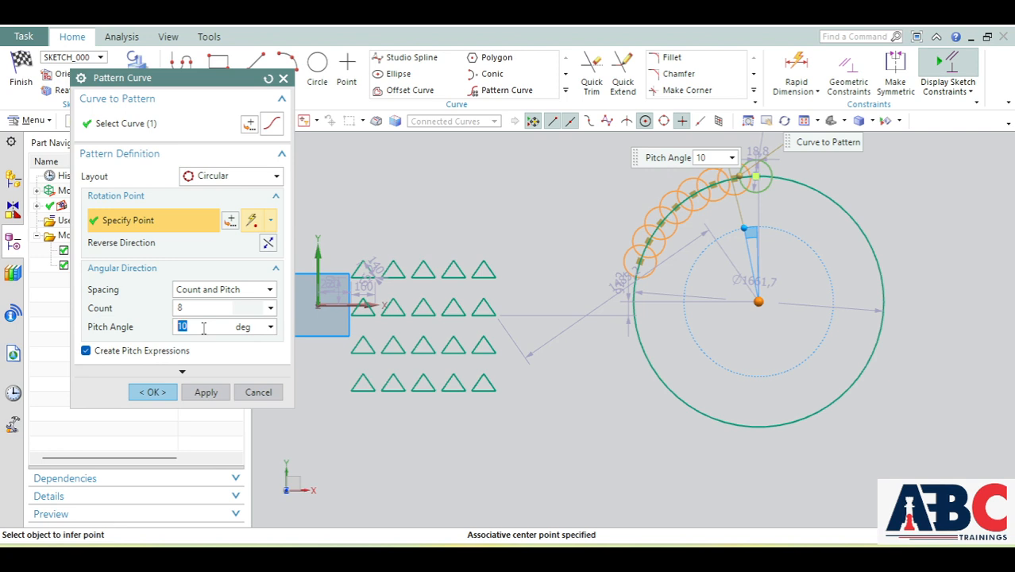
text(20)
key(Return)
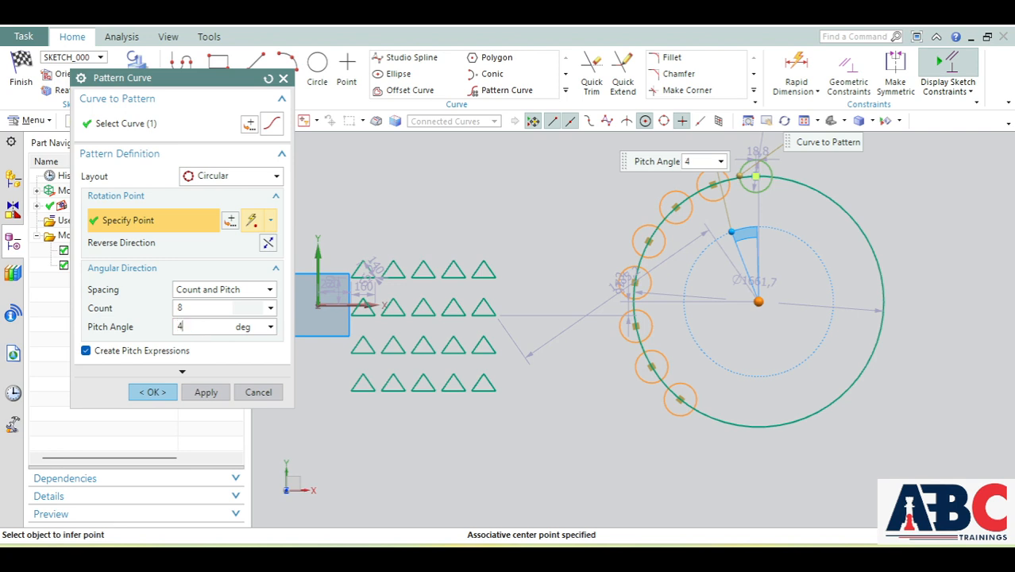
text(40)
key(Return)
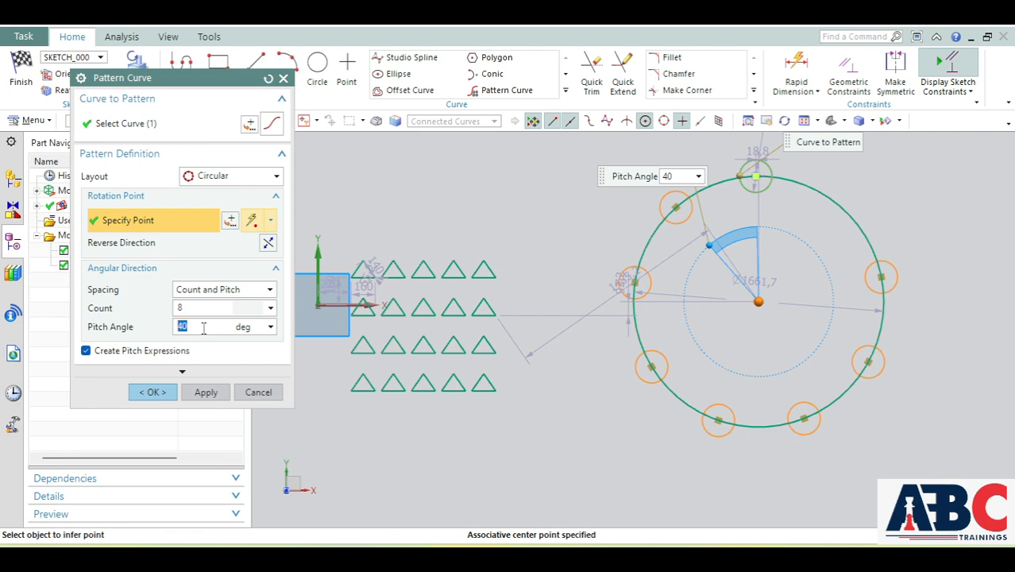
text(60)
key(Return)
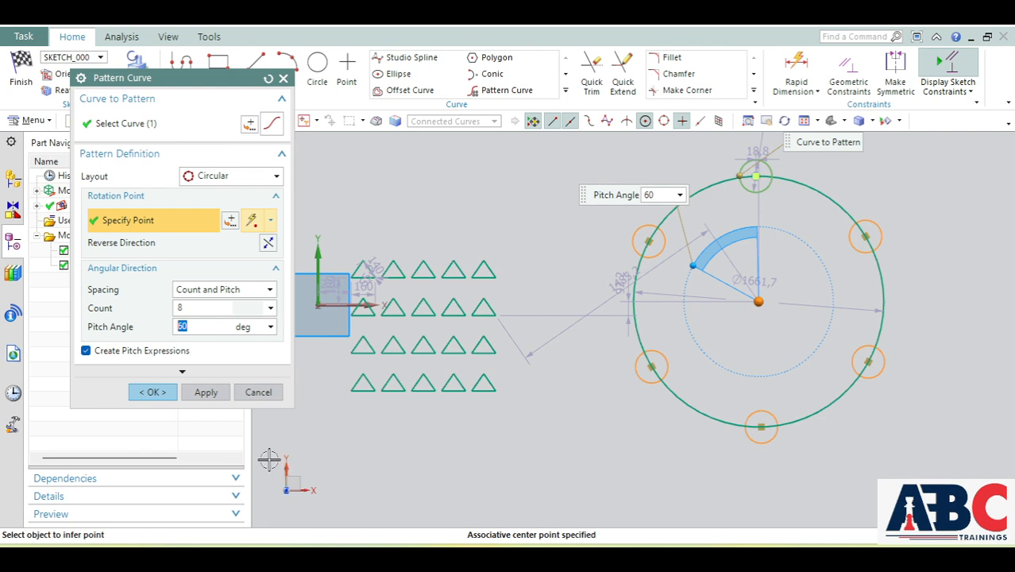
Define the circular pattern's spacing by Count and Span with a span angle of 360 degrees.
click(211, 295)
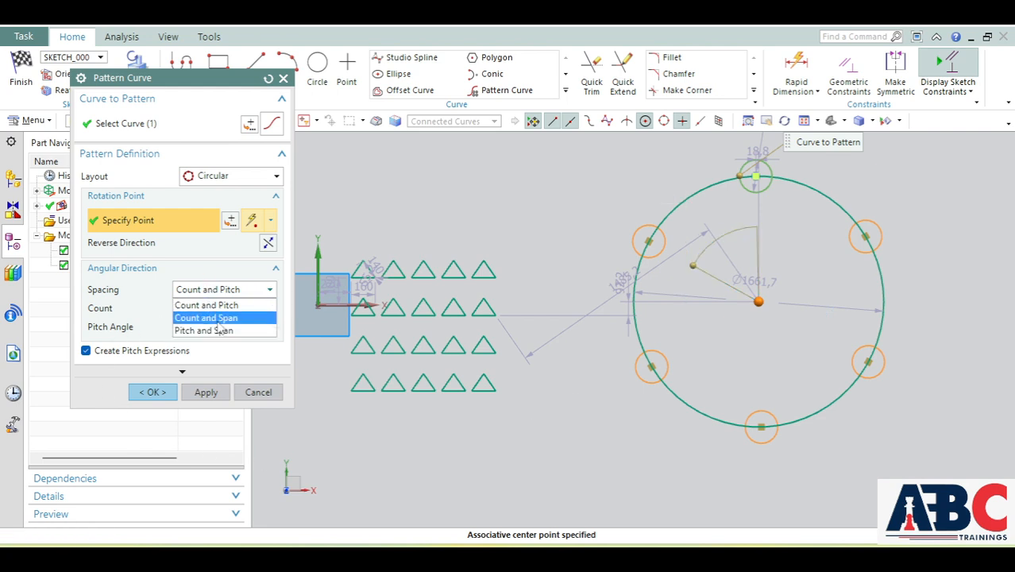
click(216, 317)
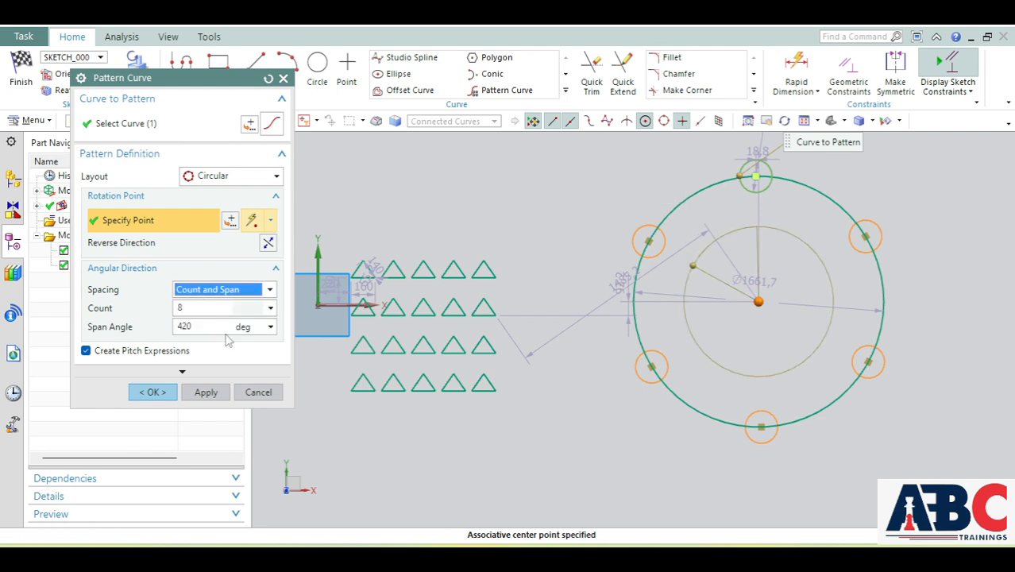
click(215, 326)
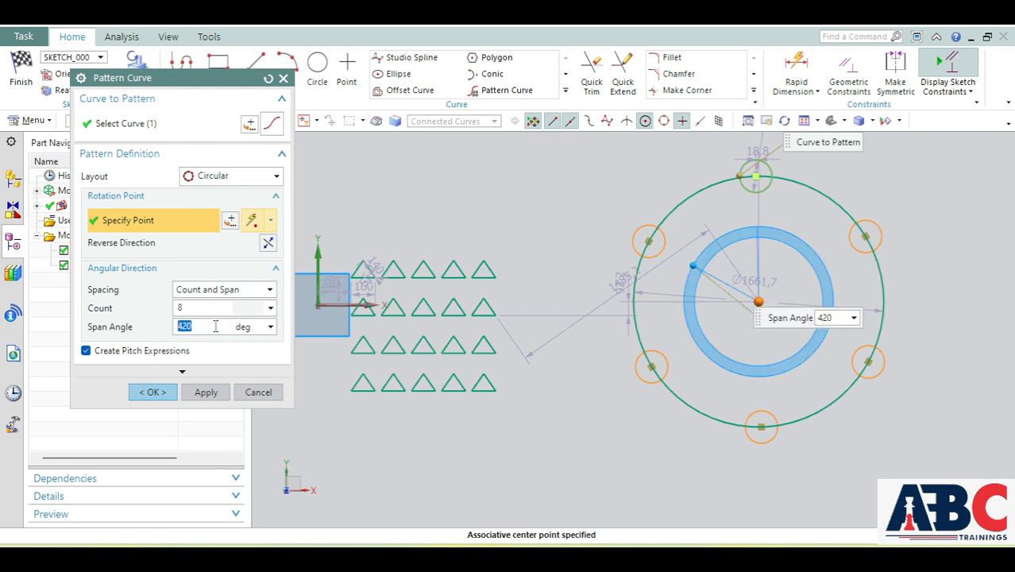
text(360)
key(Return)
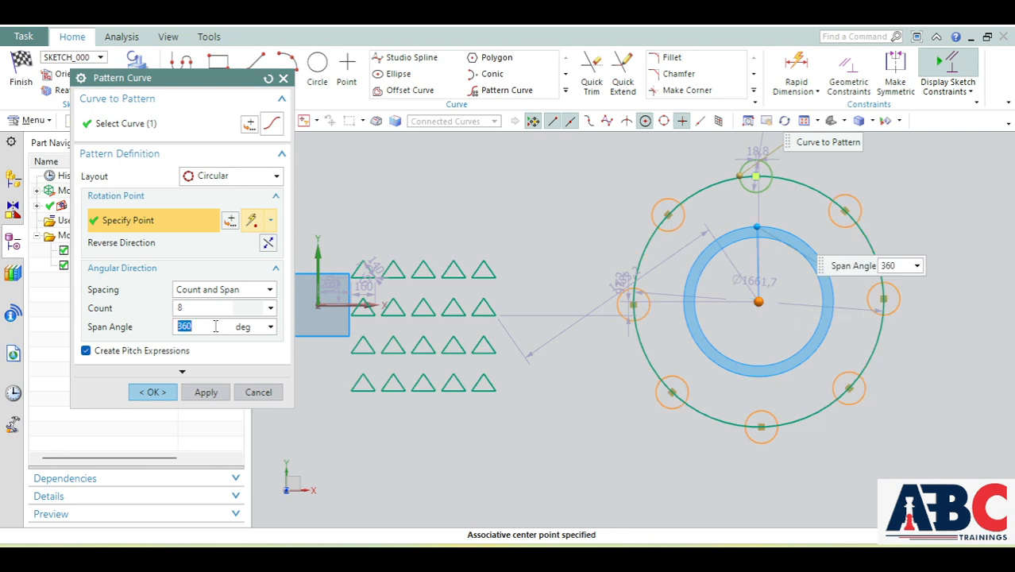
Switch the circular pattern's spacing to Pitch and Span and create the pattern of small circles around the large circle.
click(188, 293)
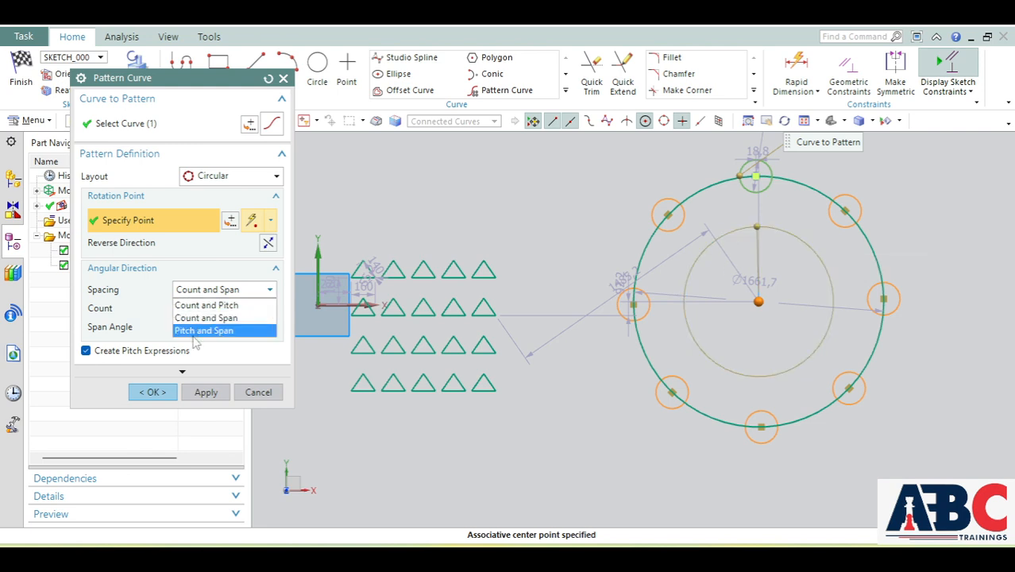
click(203, 330)
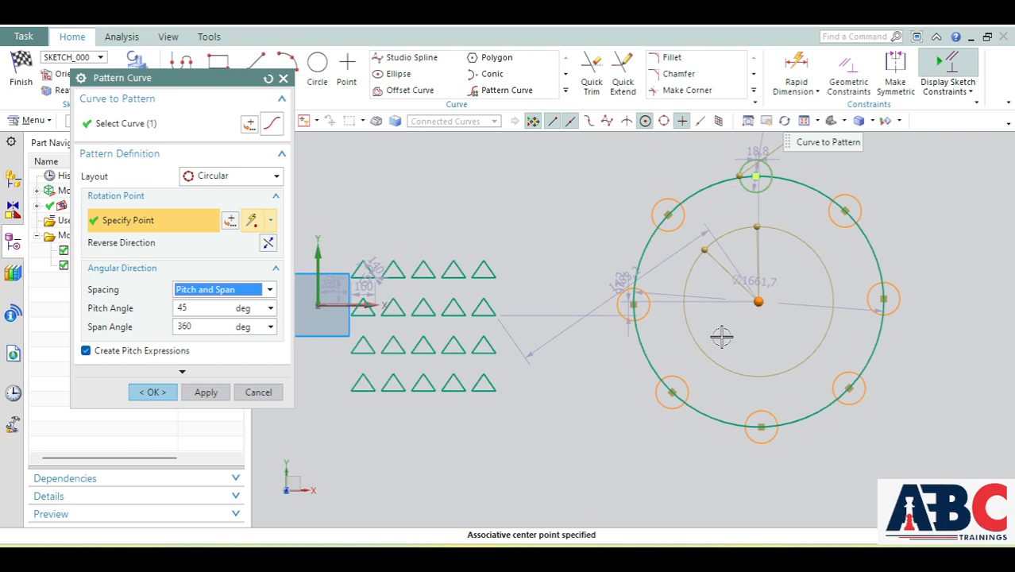
scroll(731, 321, down, 3)
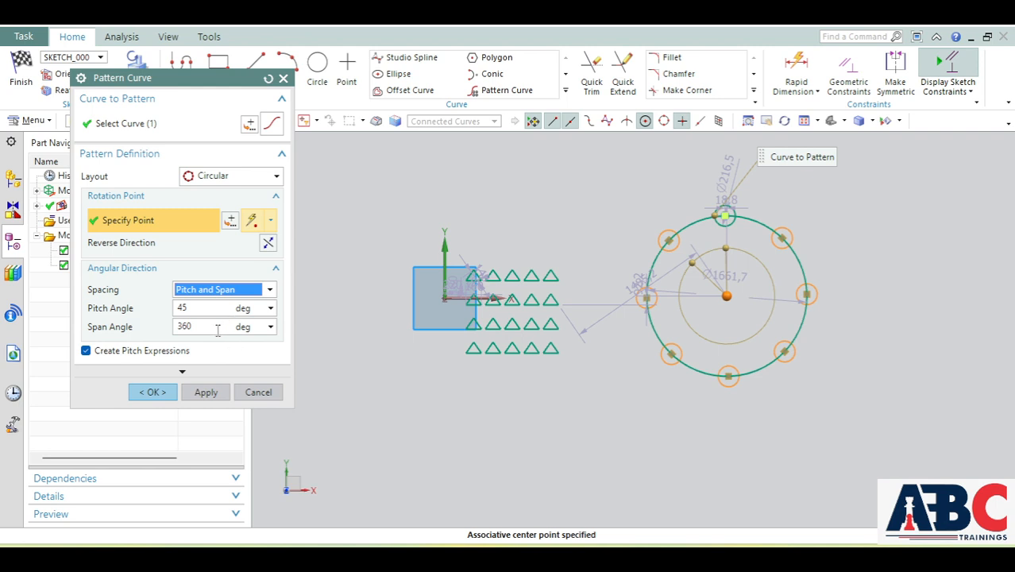
click(153, 392)
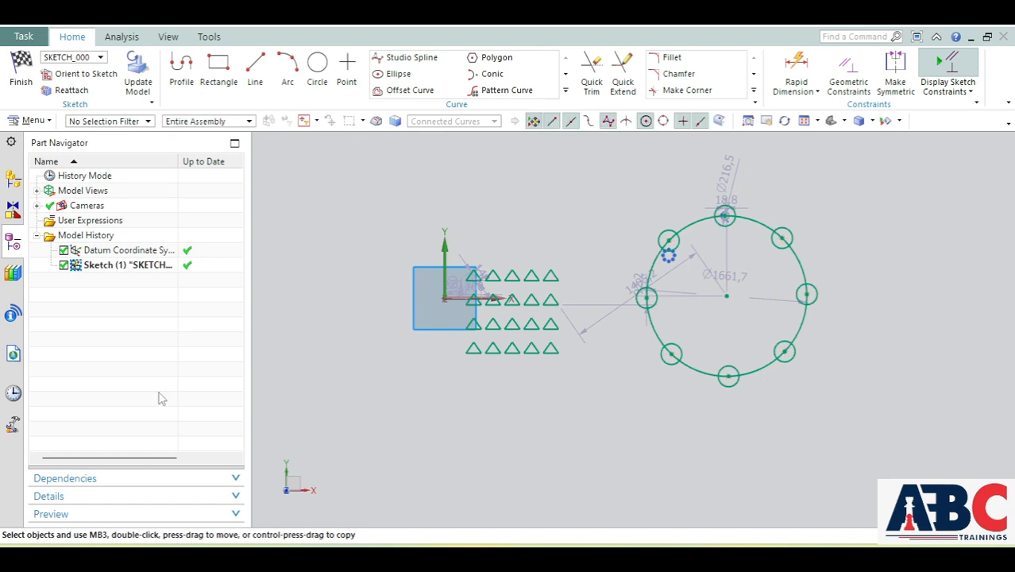
scroll(739, 323, up, 2)
scroll(637, 365, down, 3)
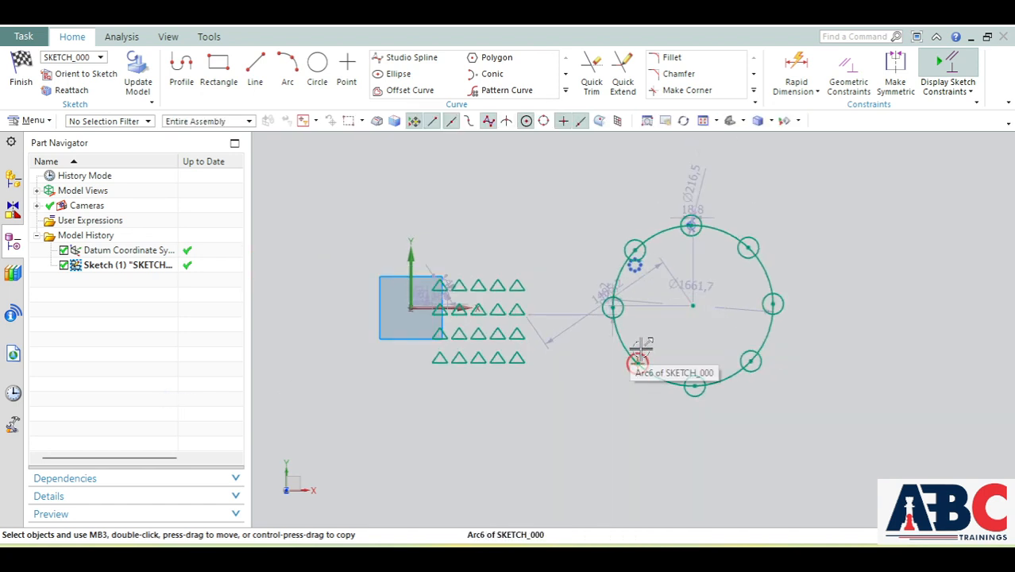
click(566, 92)
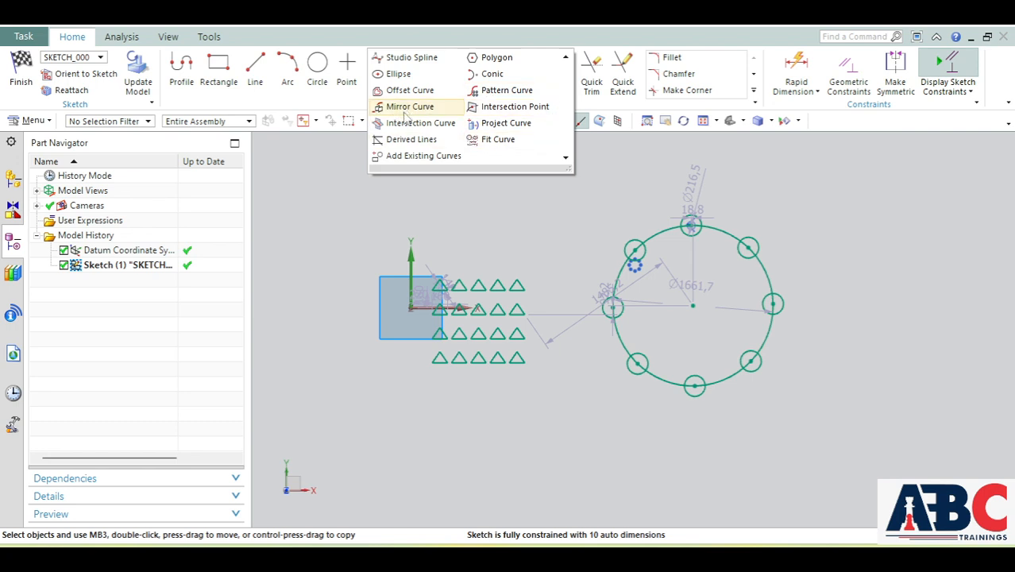
scroll(474, 256, down, 1)
click(512, 237)
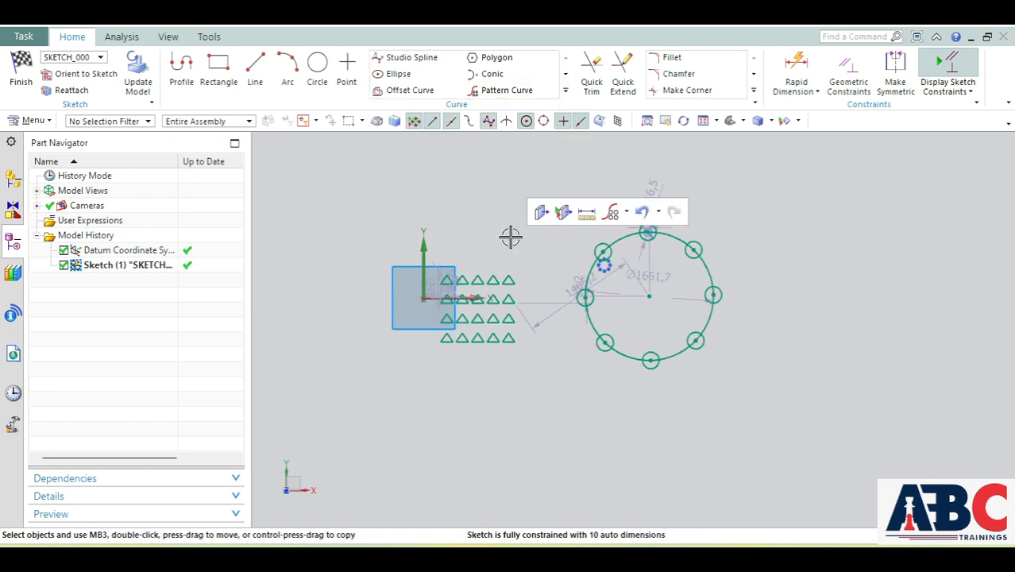
Sketch a closed four-sided profile to the right of the circle pattern, with three sides about 1500, 1144.5 and 700 long.
scroll(429, 203, down, 2)
scroll(628, 245, up, 1)
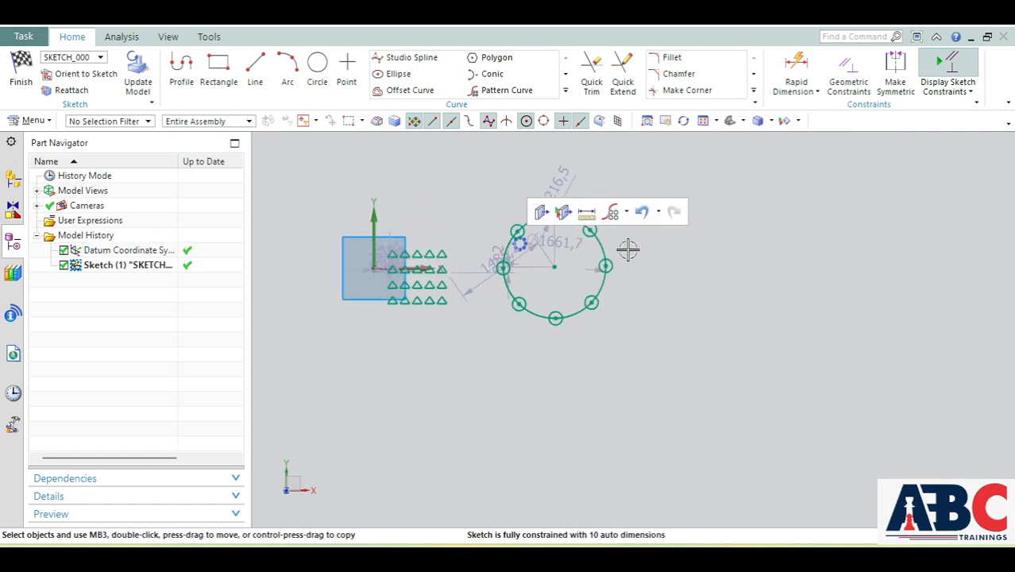
click(181, 64)
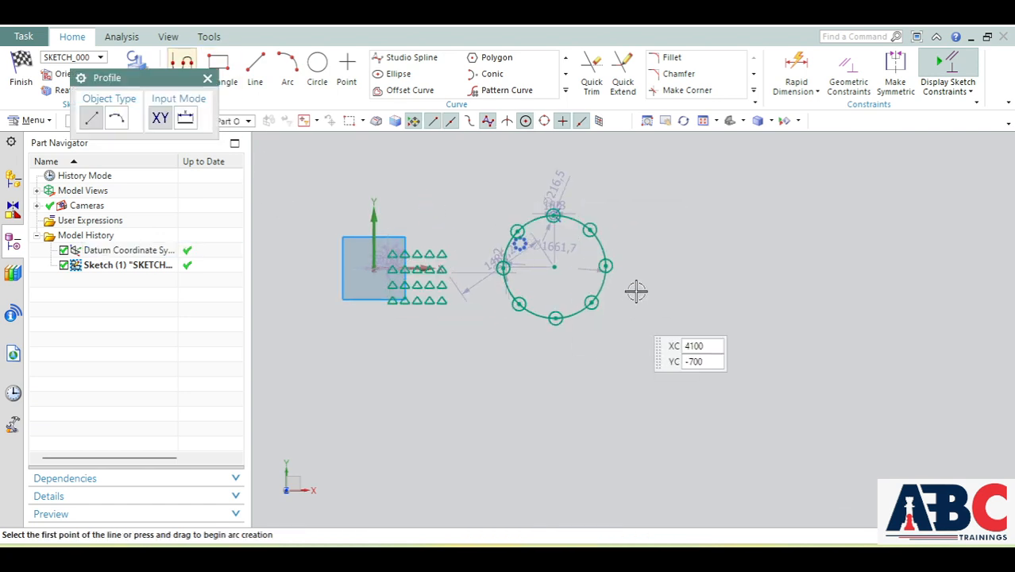
click(732, 274)
click(673, 346)
click(703, 411)
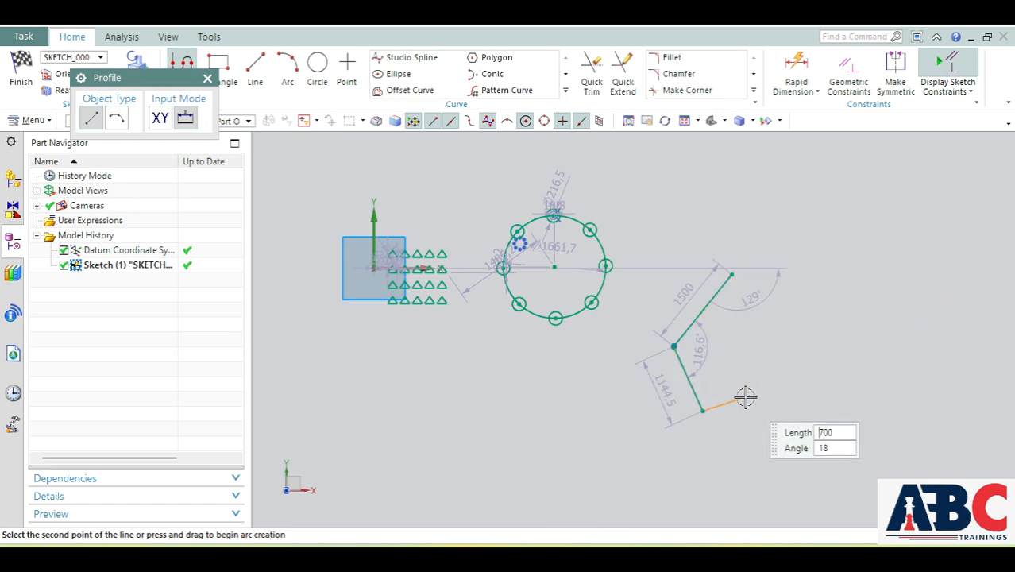
click(746, 398)
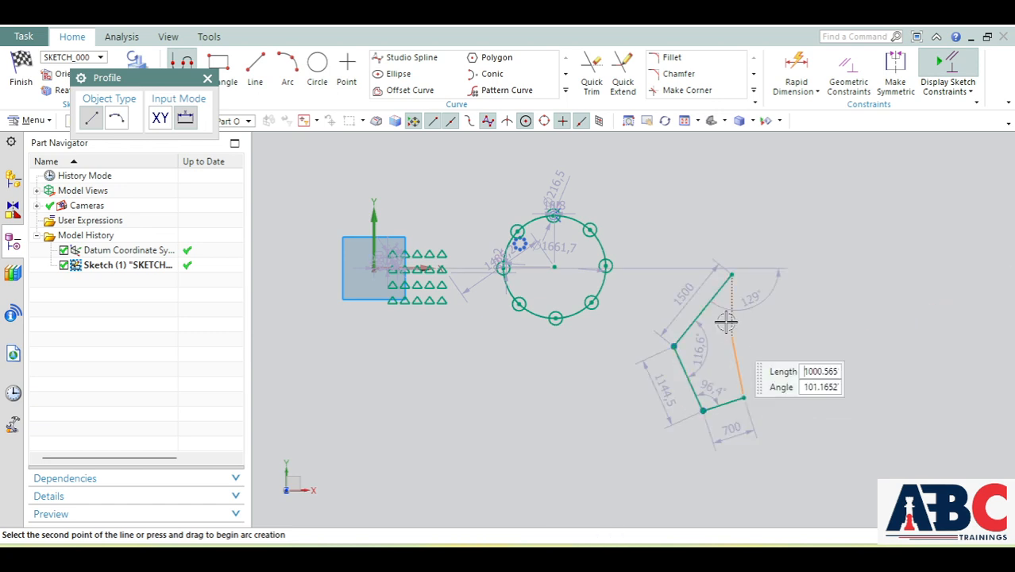
click(735, 276)
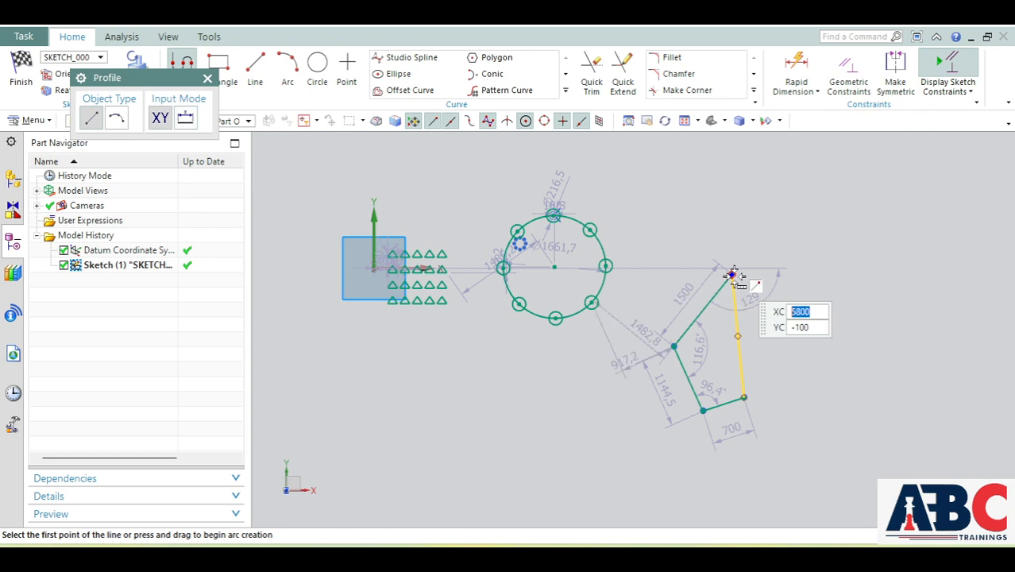
key(Escape)
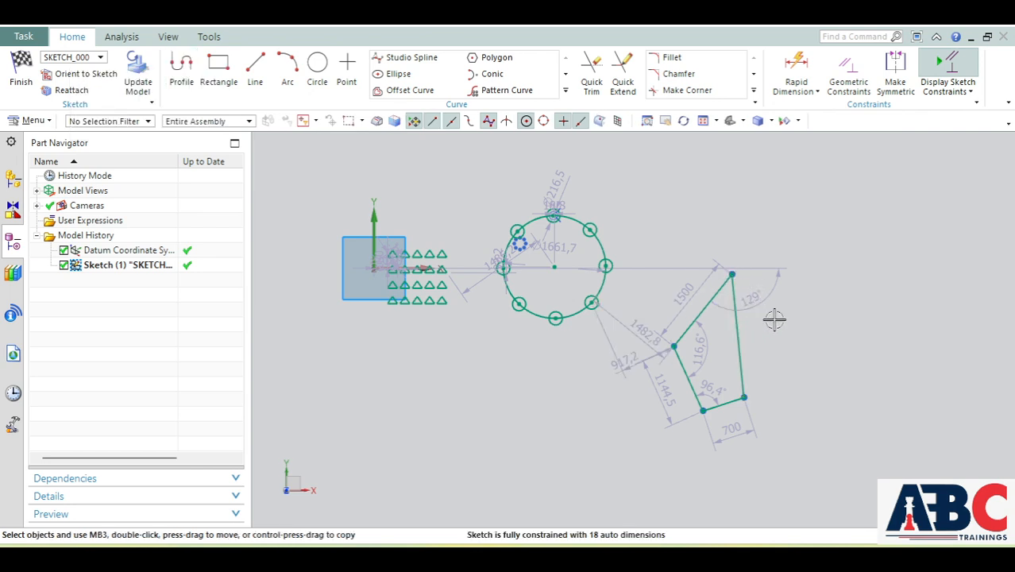
Draw a near-vertical line about 3300 long to the right of the four-sided profile and convert it to reference.
scroll(626, 351, down, 1)
scroll(771, 416, up, 2)
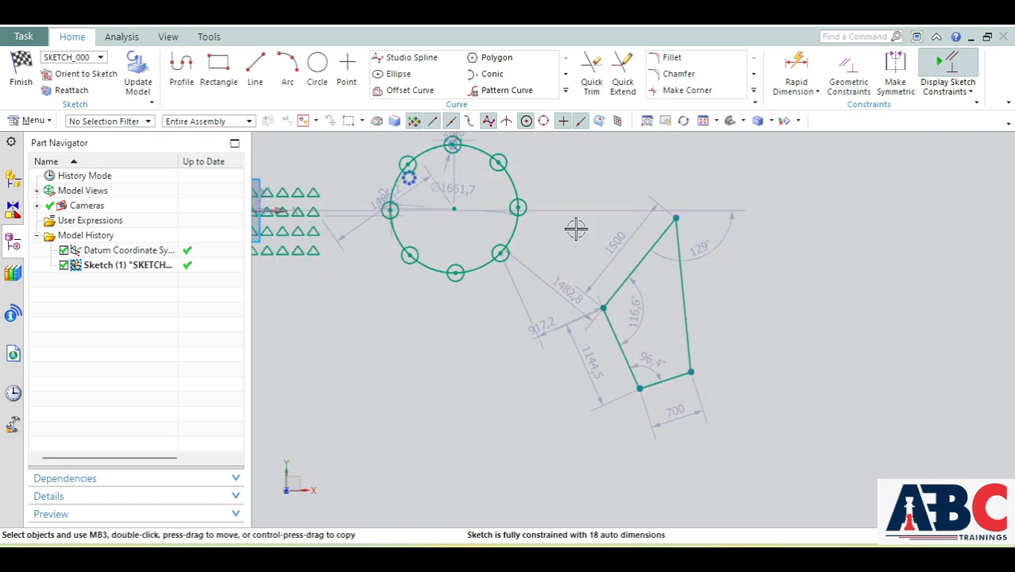
click(255, 70)
click(718, 165)
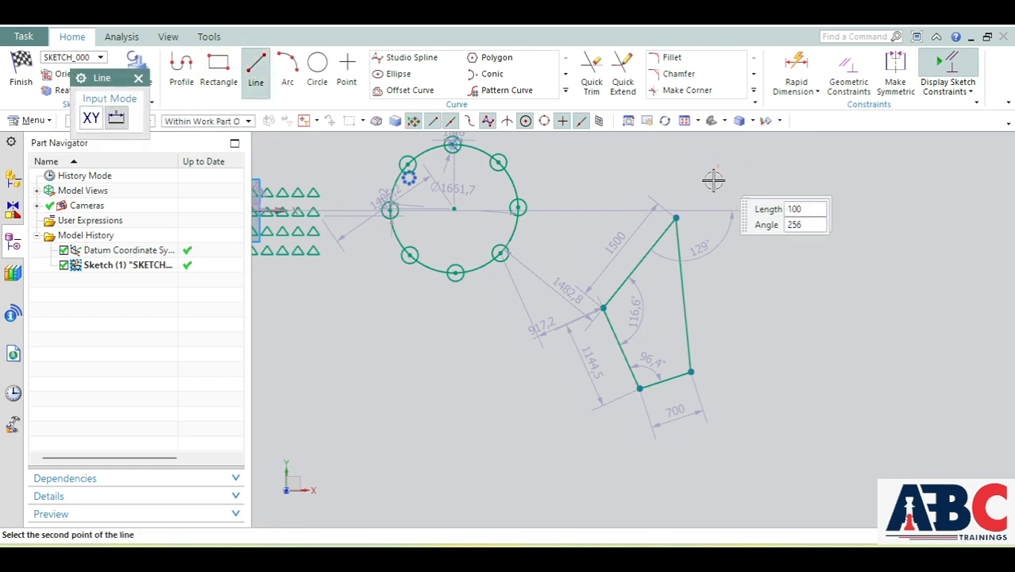
click(736, 420)
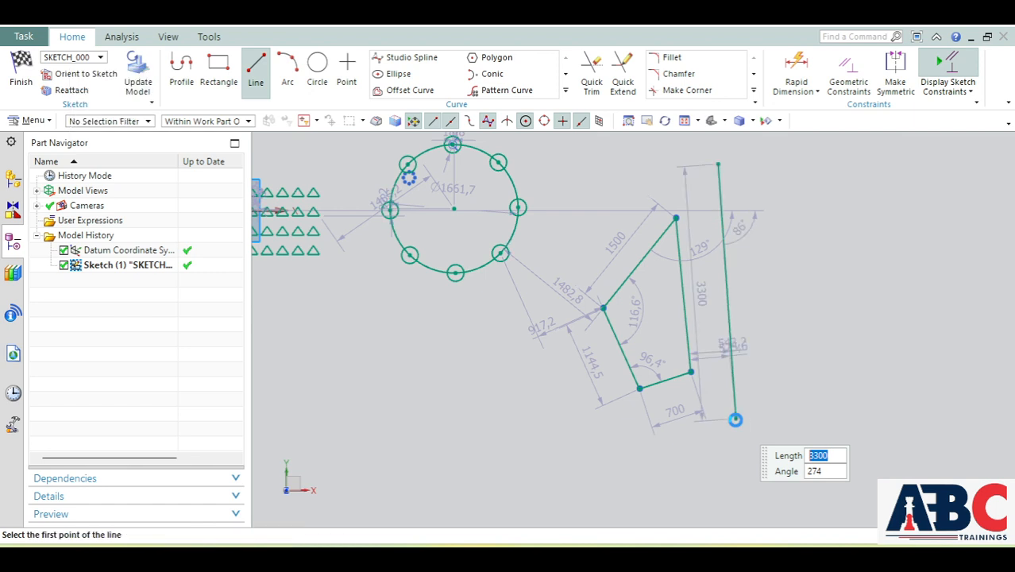
key(Escape)
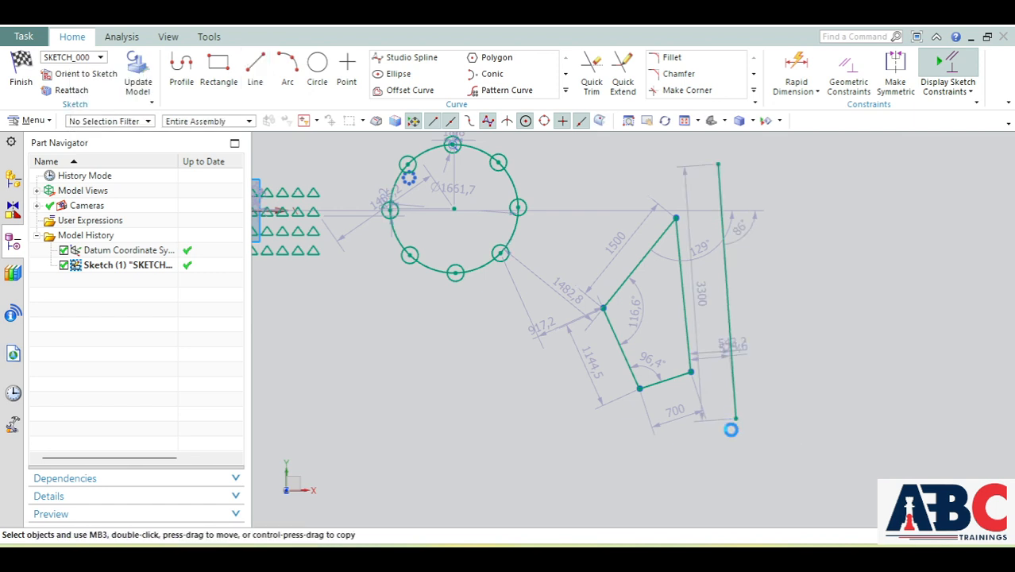
right_click(734, 370)
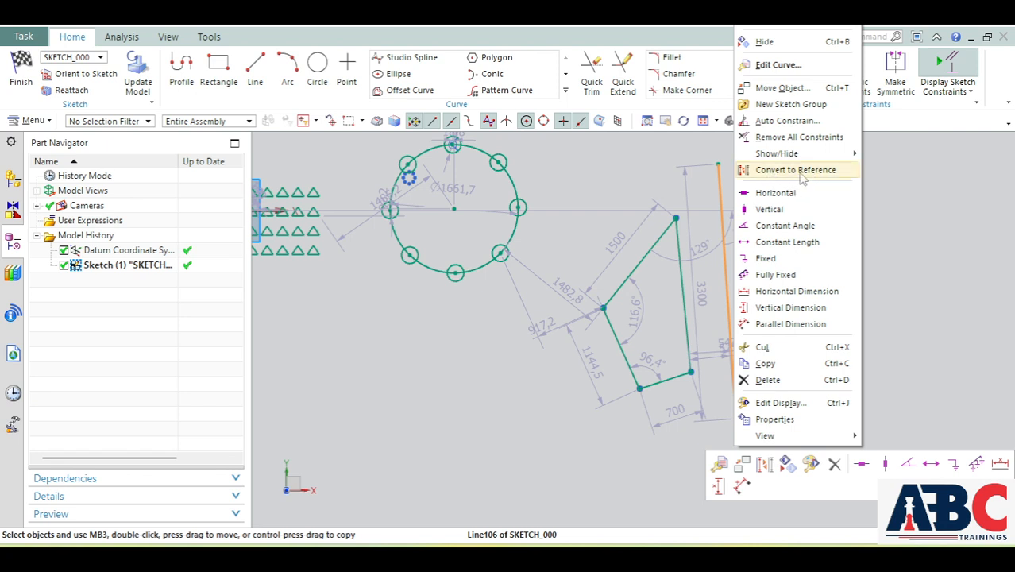
click(800, 171)
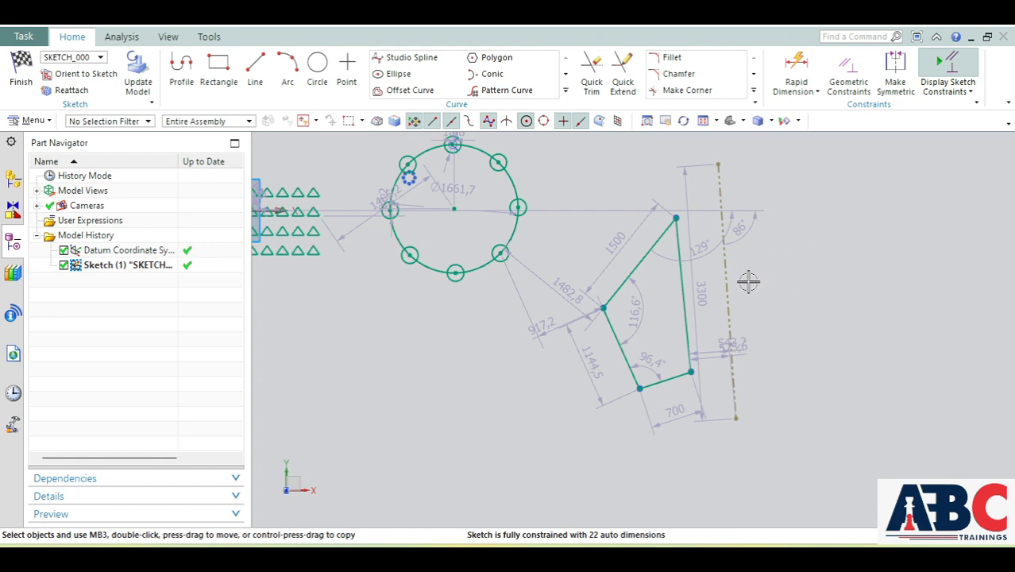
Mirror the four lines of the closed profile with Mirror Curve, using the reference line as the centerline.
click(565, 92)
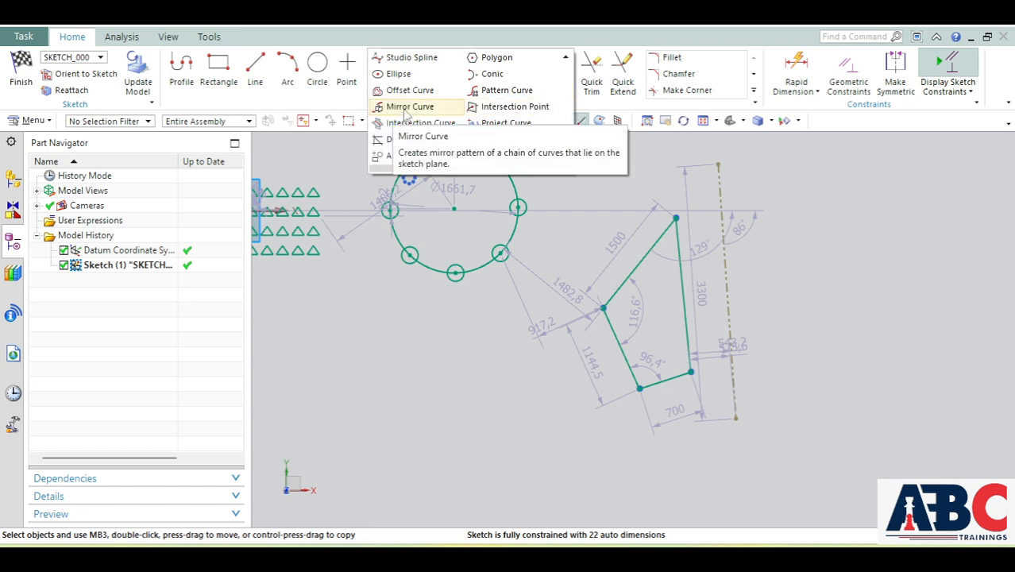
click(406, 111)
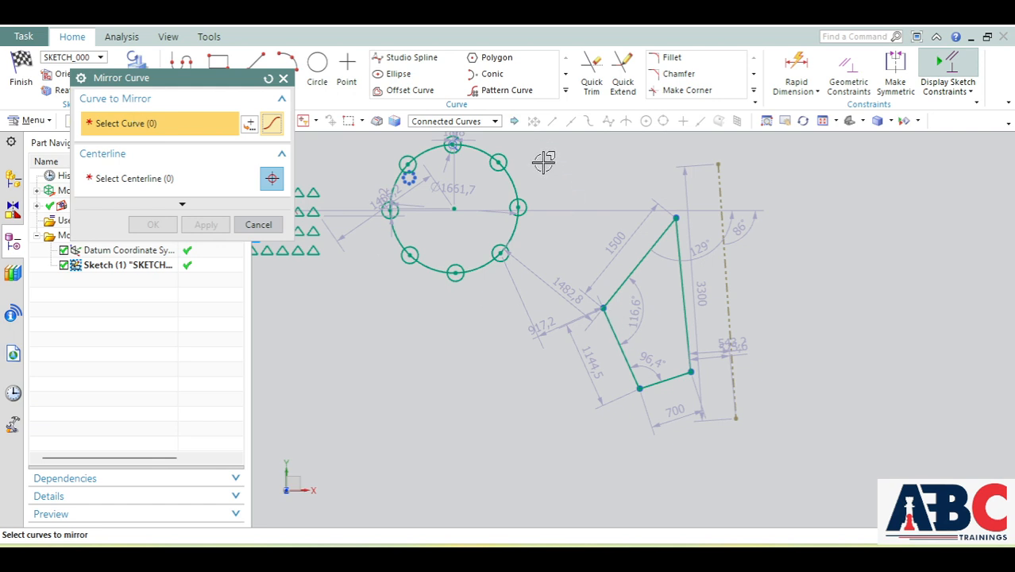
mouse_move(543, 163)
mouse_down()
mouse_move(662, 391)
mouse_move(725, 421)
mouse_move(707, 423)
mouse_up()
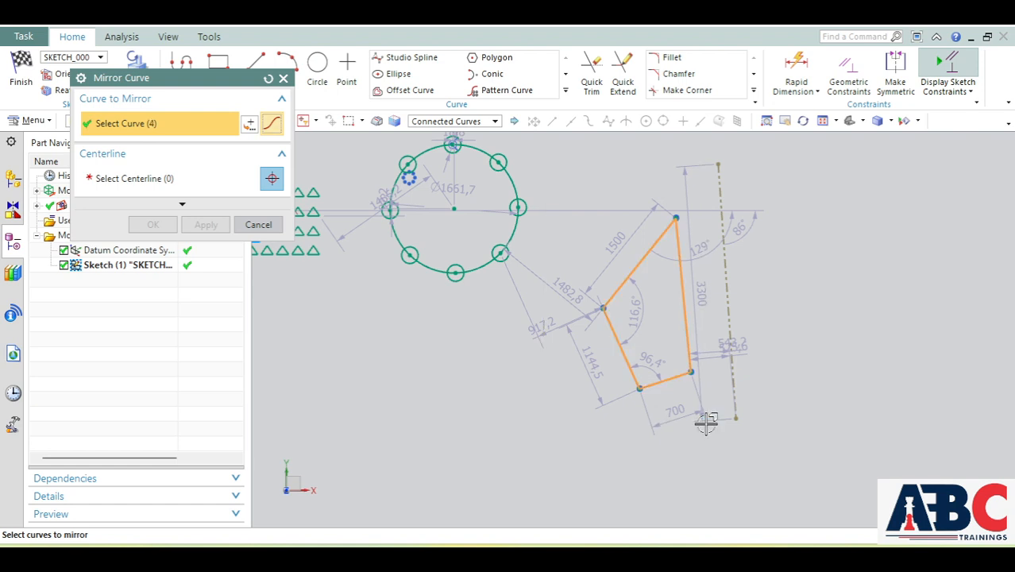
click(126, 187)
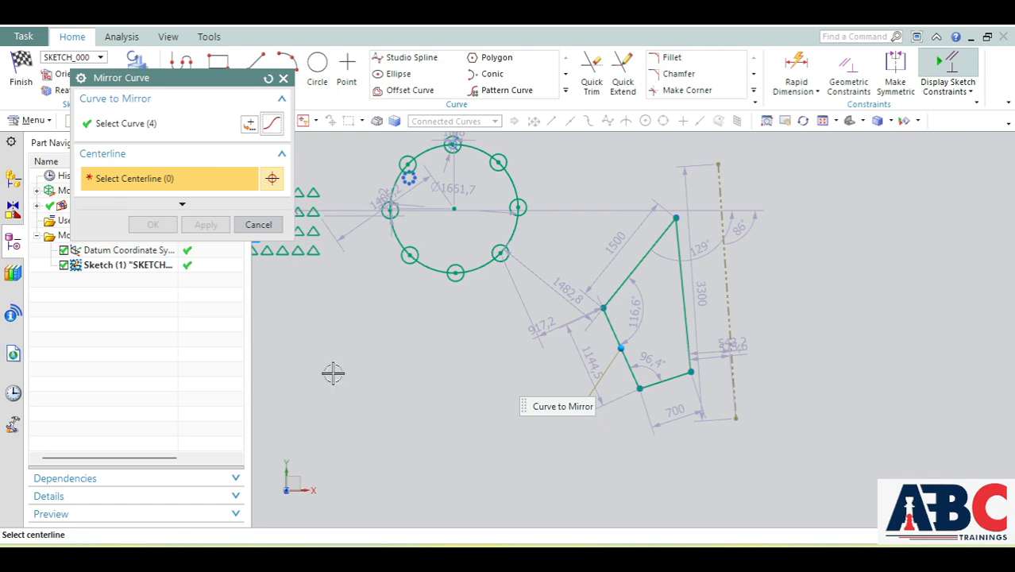
click(727, 264)
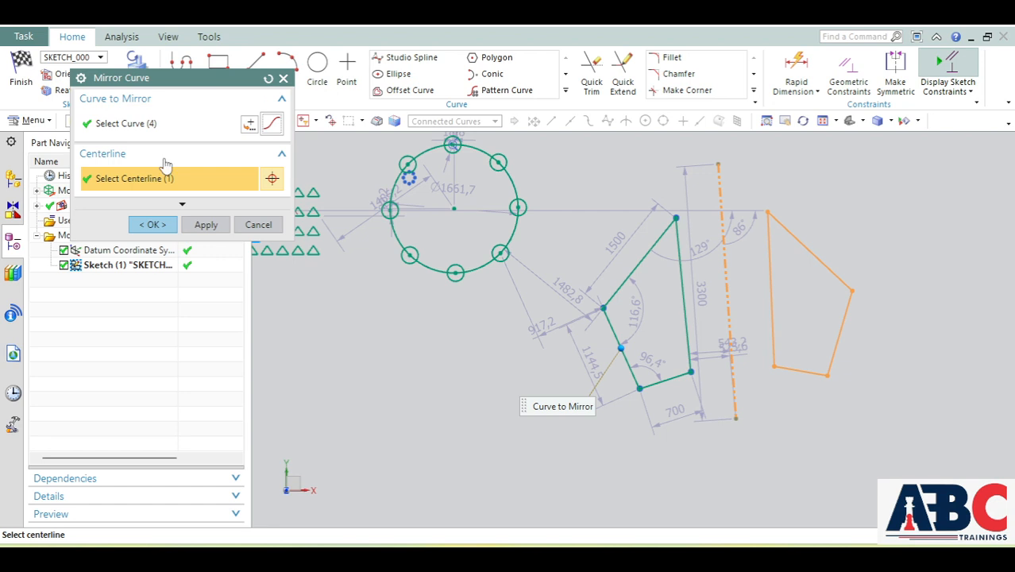
click(153, 224)
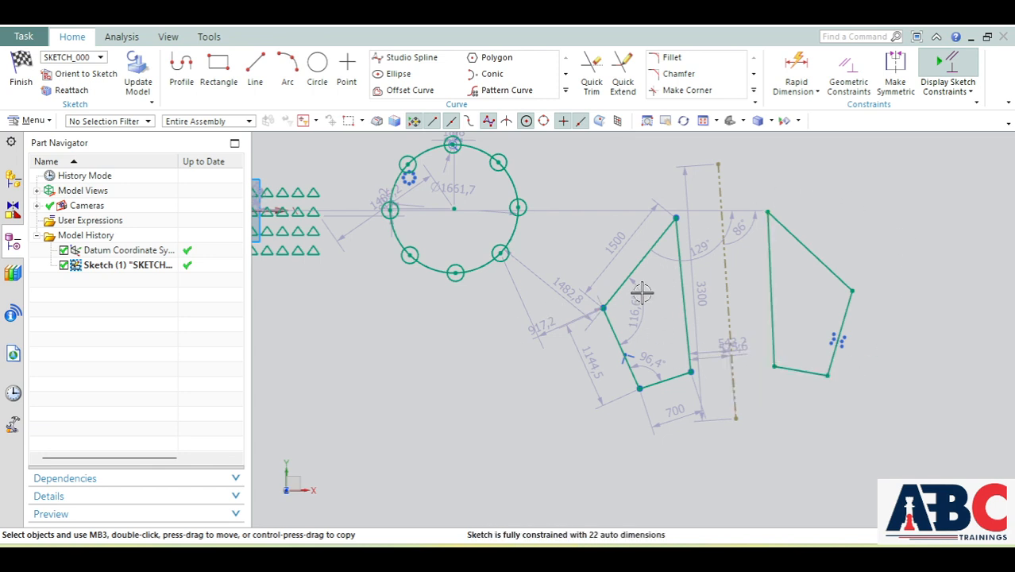
Draw two separate non-parallel lines about 3000 and 3700 long below the triangle pattern, diverging downward.
click(566, 92)
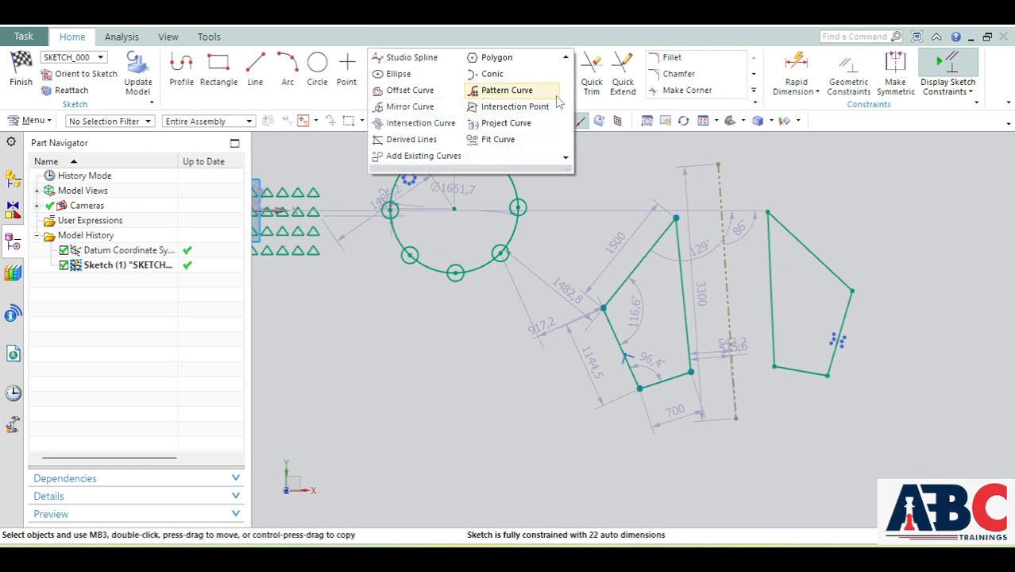
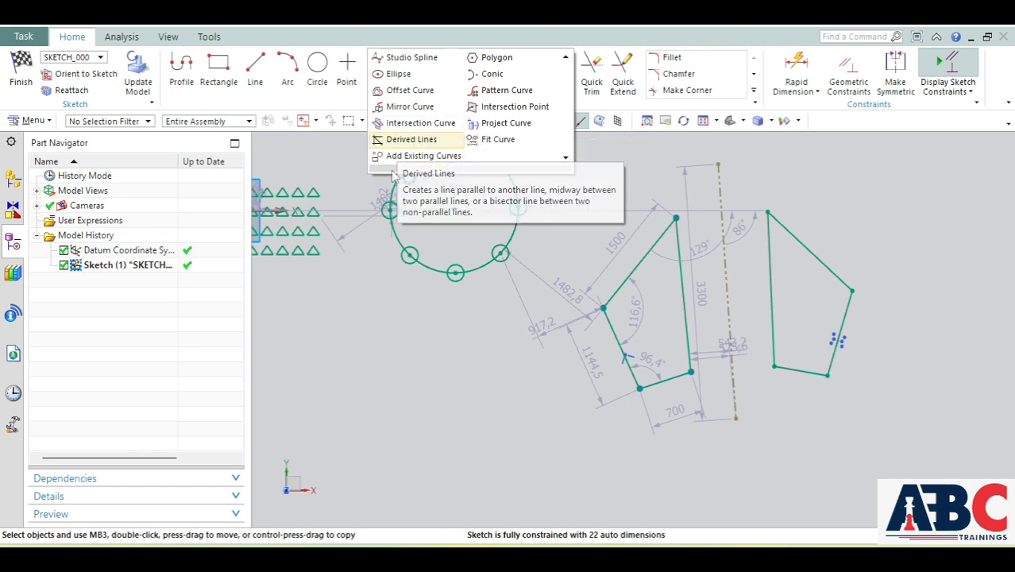
scroll(688, 335, down, 3)
scroll(688, 336, up, 2)
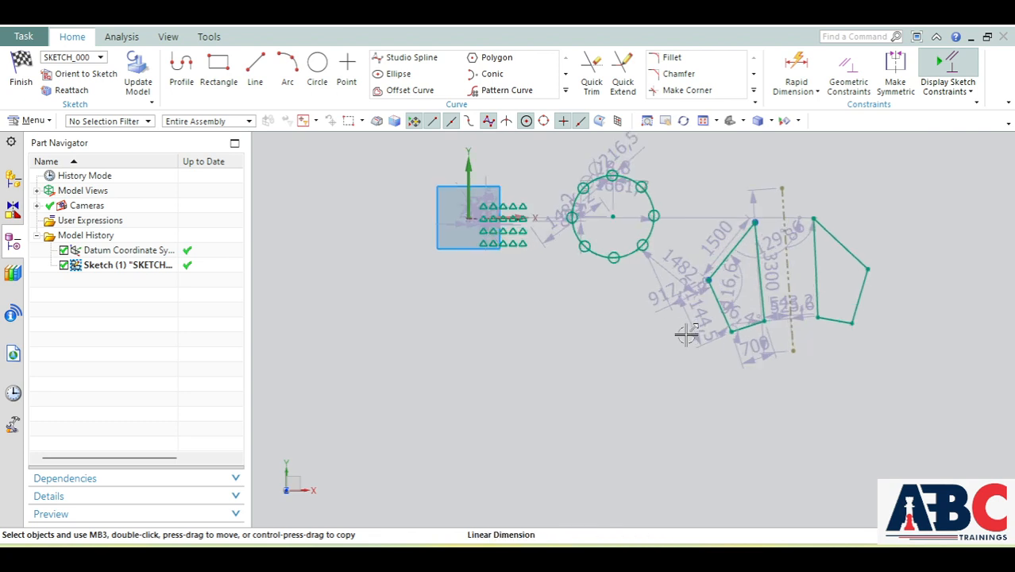
click(255, 68)
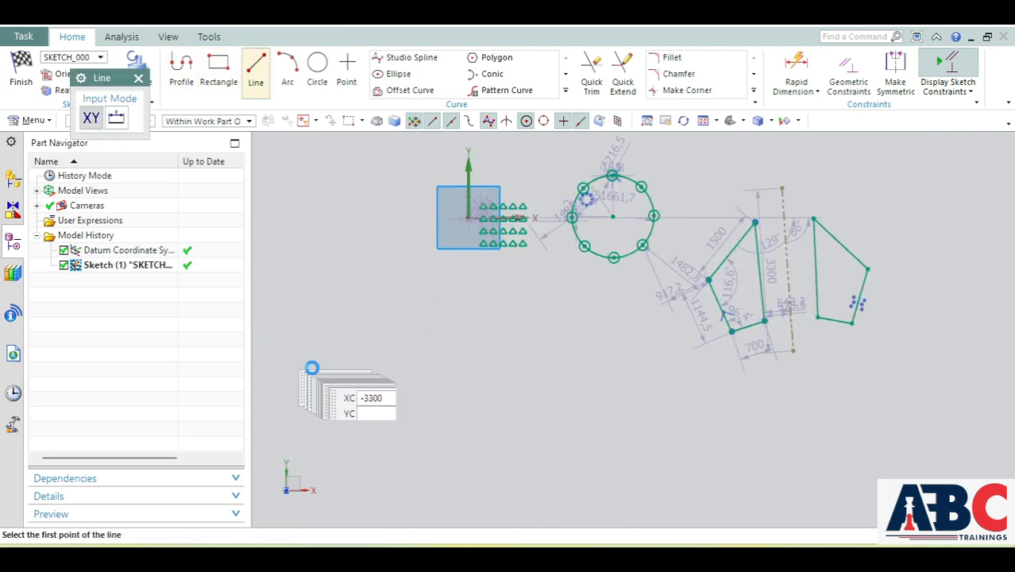
click(381, 405)
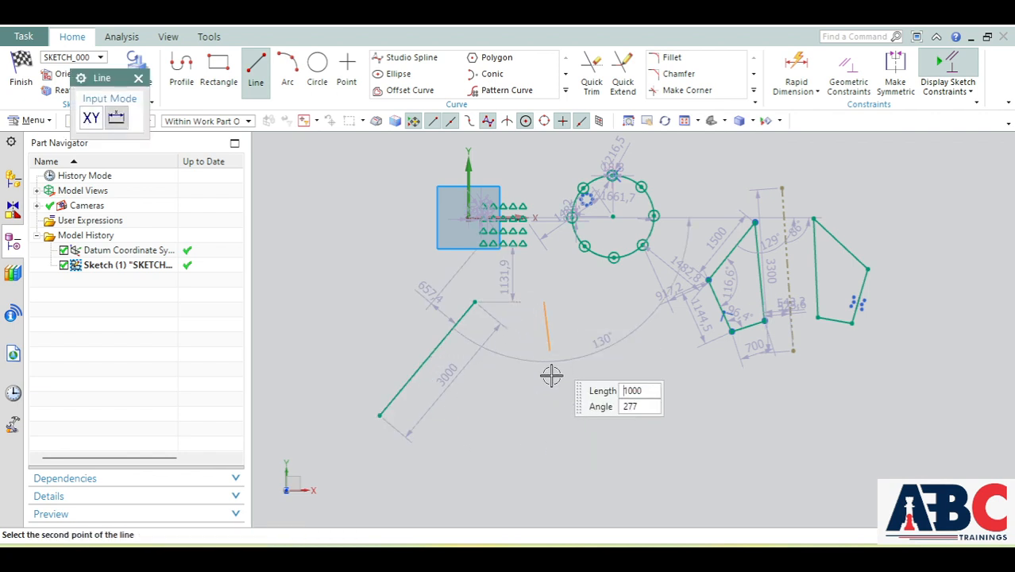
click(571, 481)
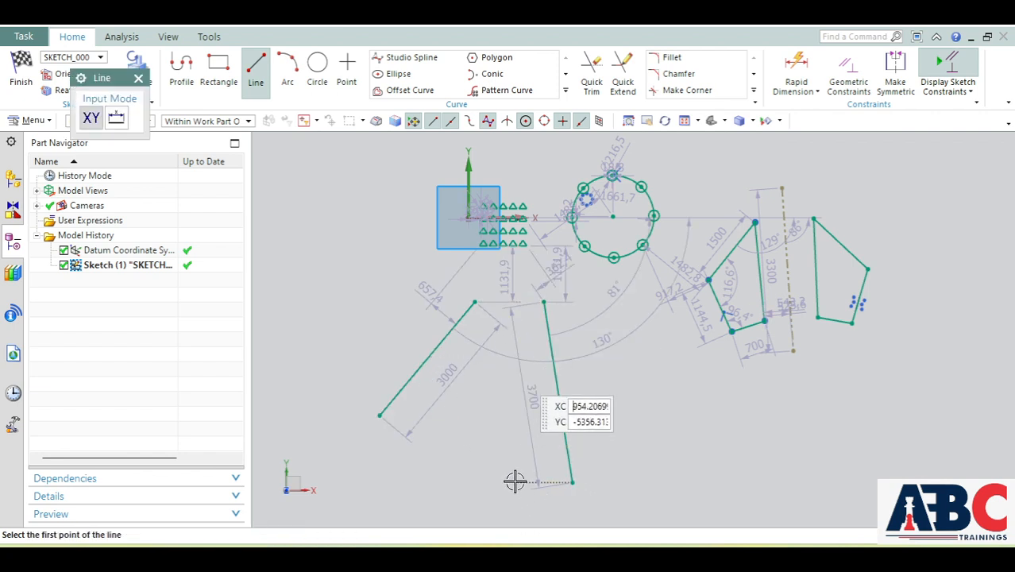
click(139, 79)
Create a bisector line about 5900 long between the two non-parallel lines with Derived Lines.
click(567, 91)
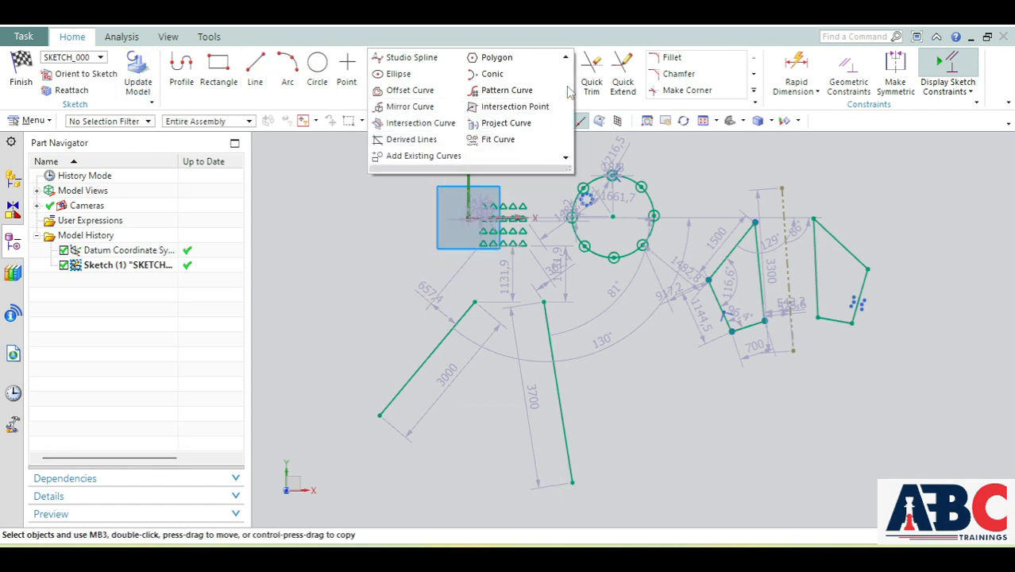
click(417, 141)
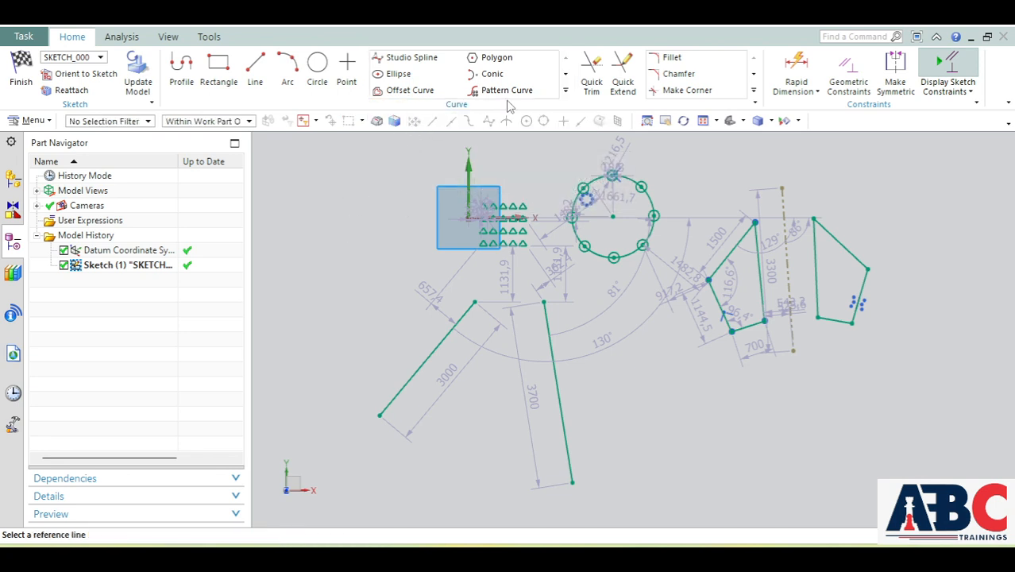
click(565, 91)
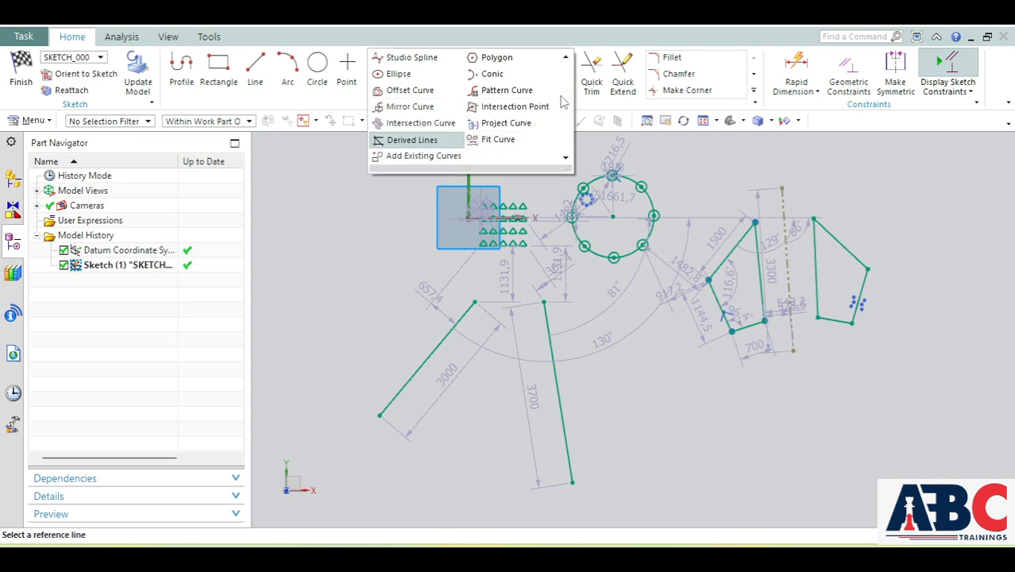
click(401, 140)
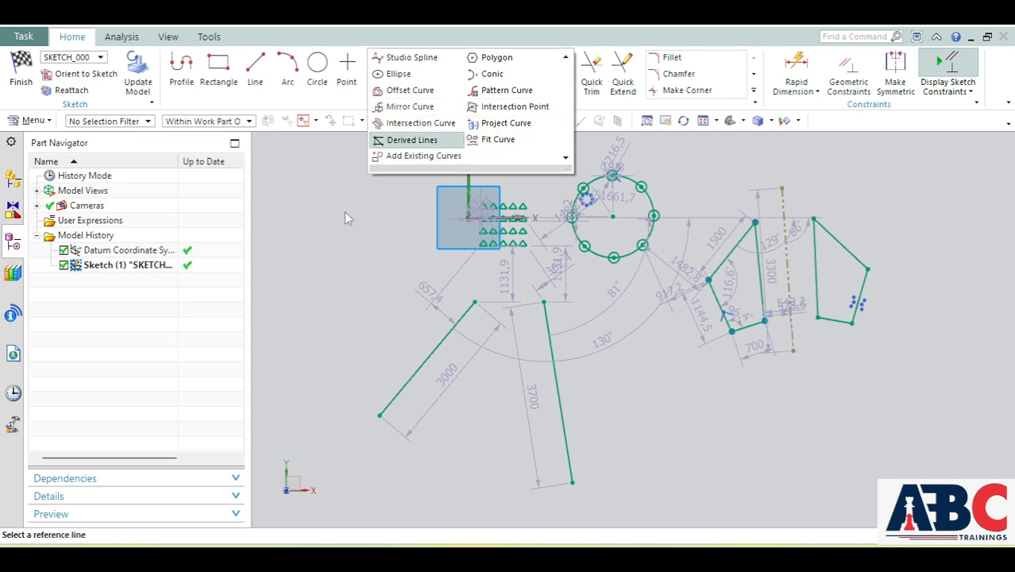
click(410, 374)
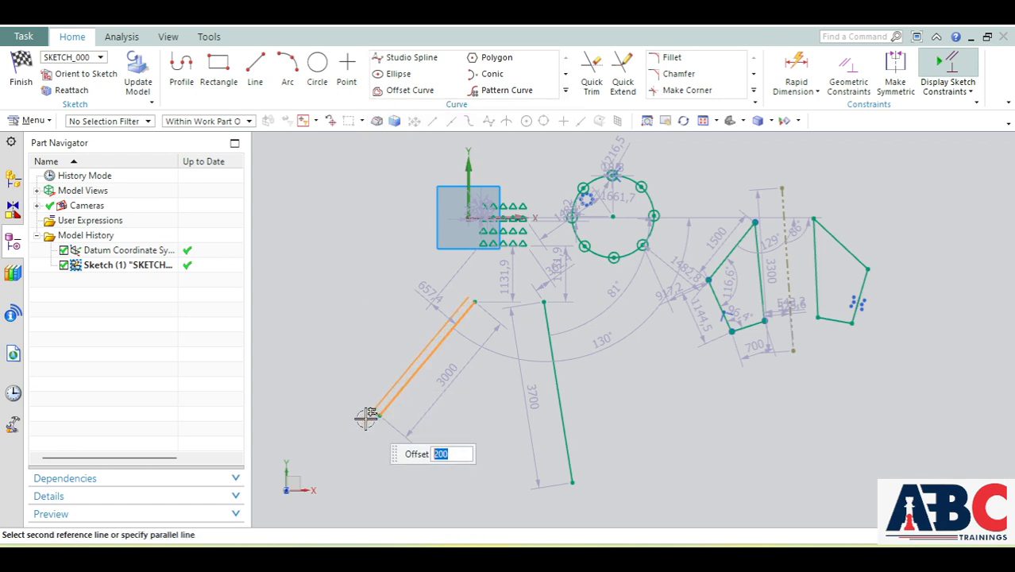
click(565, 453)
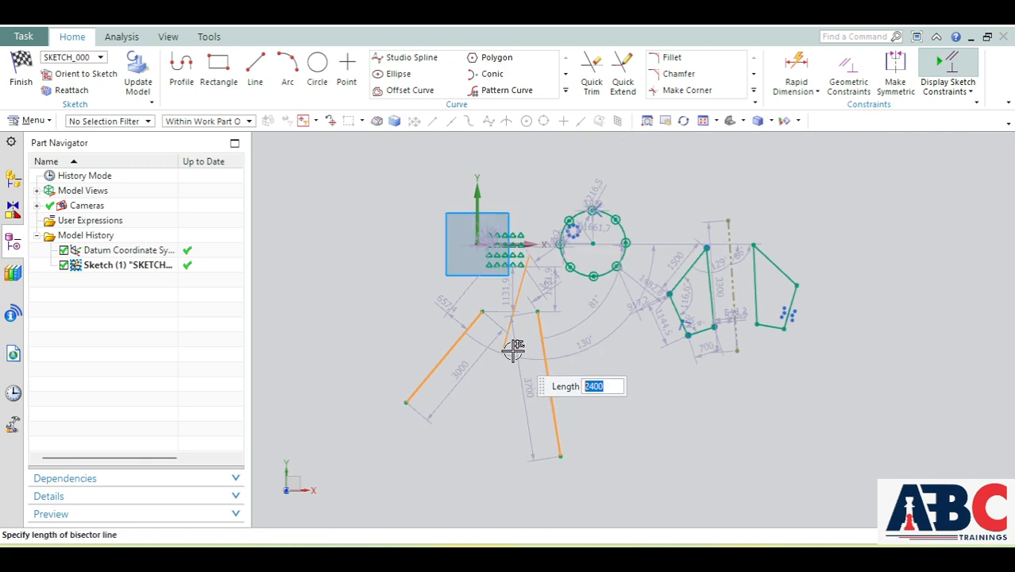
scroll(530, 335, up, 3)
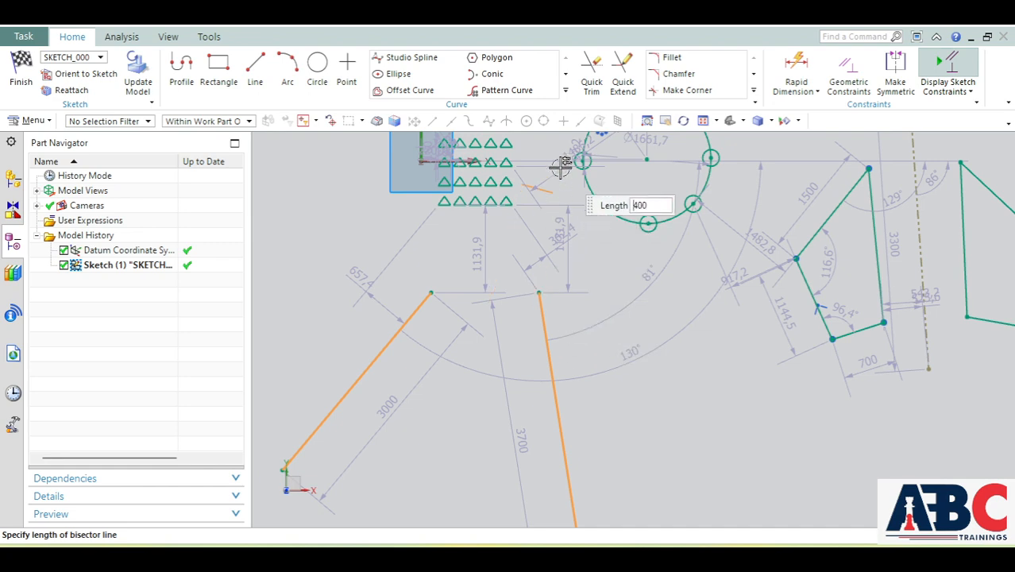
scroll(508, 291, down, 3)
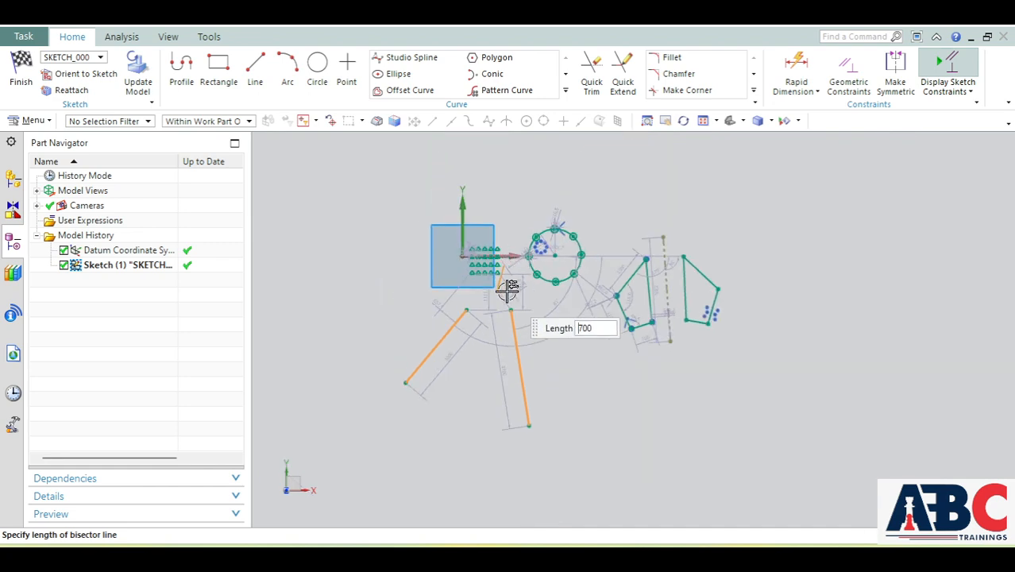
click(449, 442)
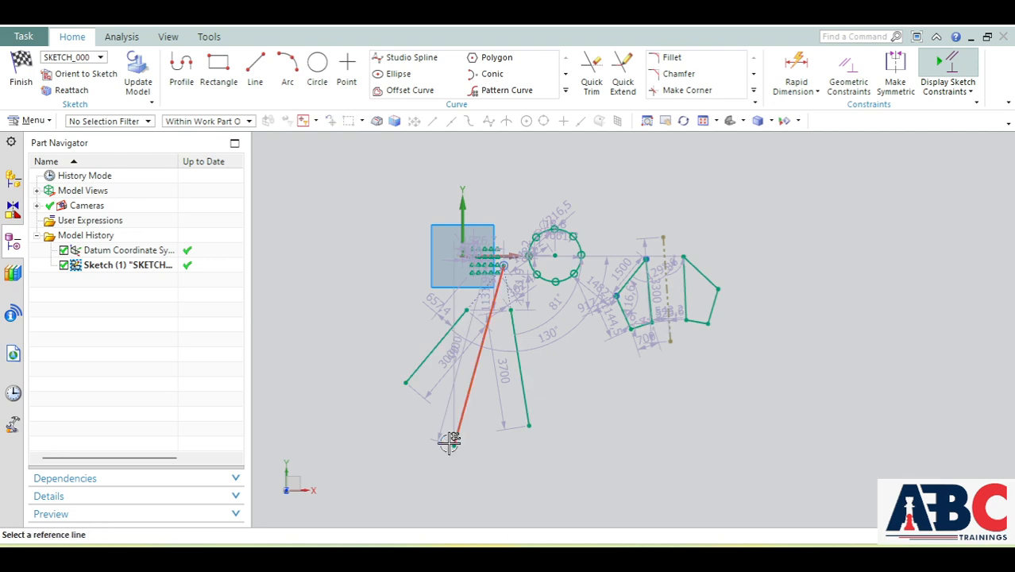
key(Escape)
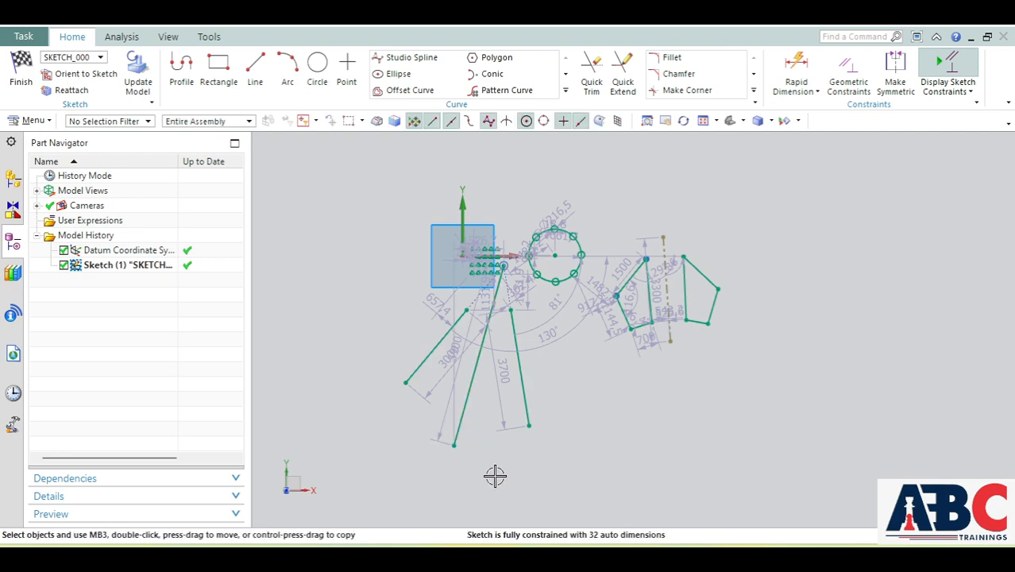
Examine the derived bisector line and its start point relative to the extensions of the two reference lines.
scroll(508, 323, up, 3)
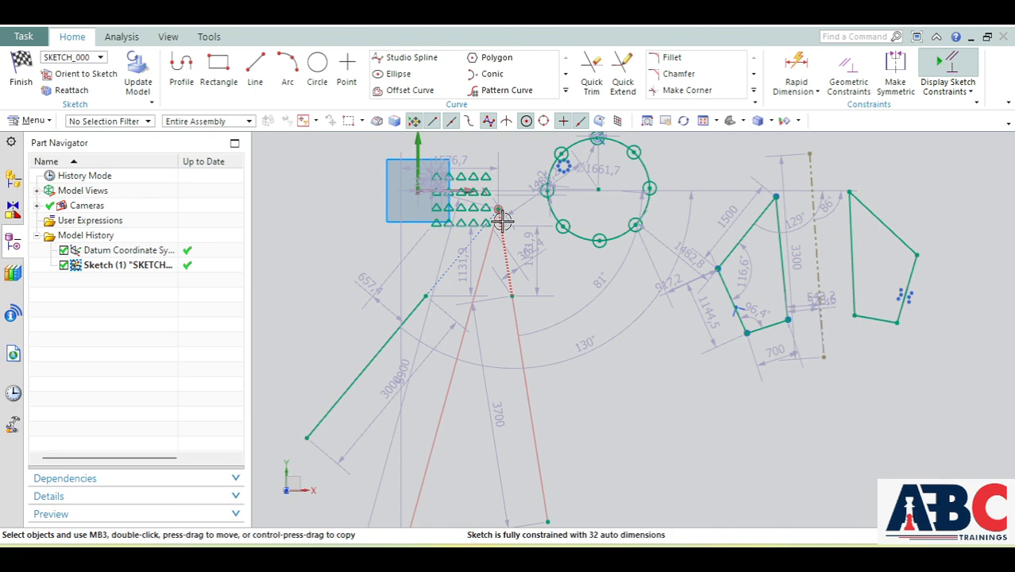
scroll(504, 272, up, 3)
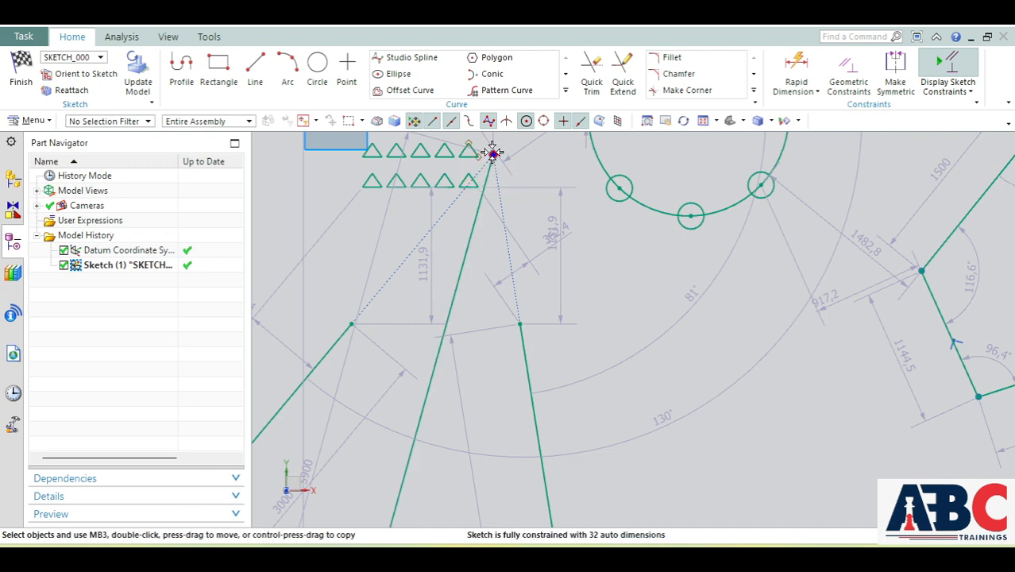
scroll(493, 152, down, 5)
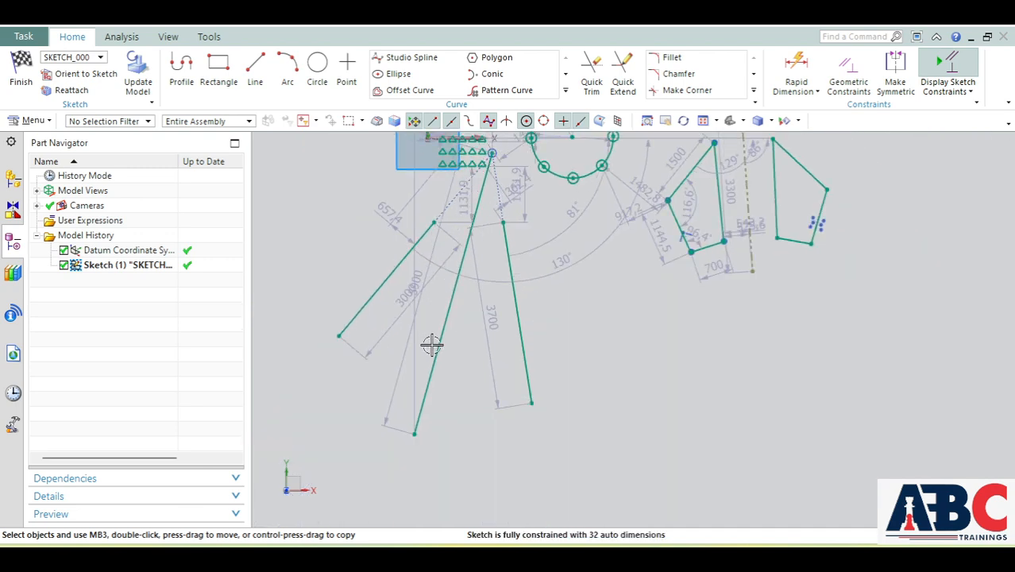
scroll(511, 375, down, 3)
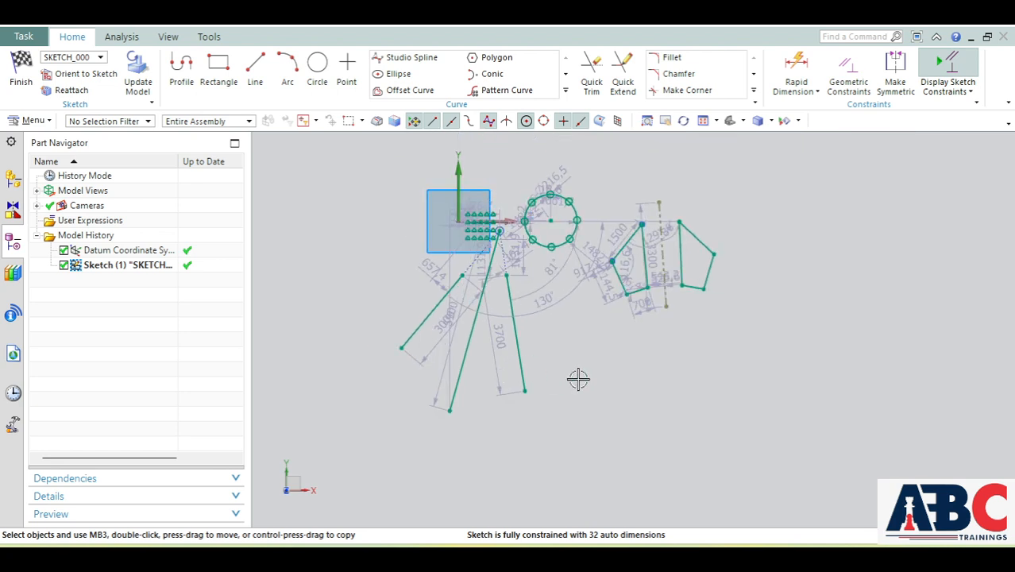
click(569, 92)
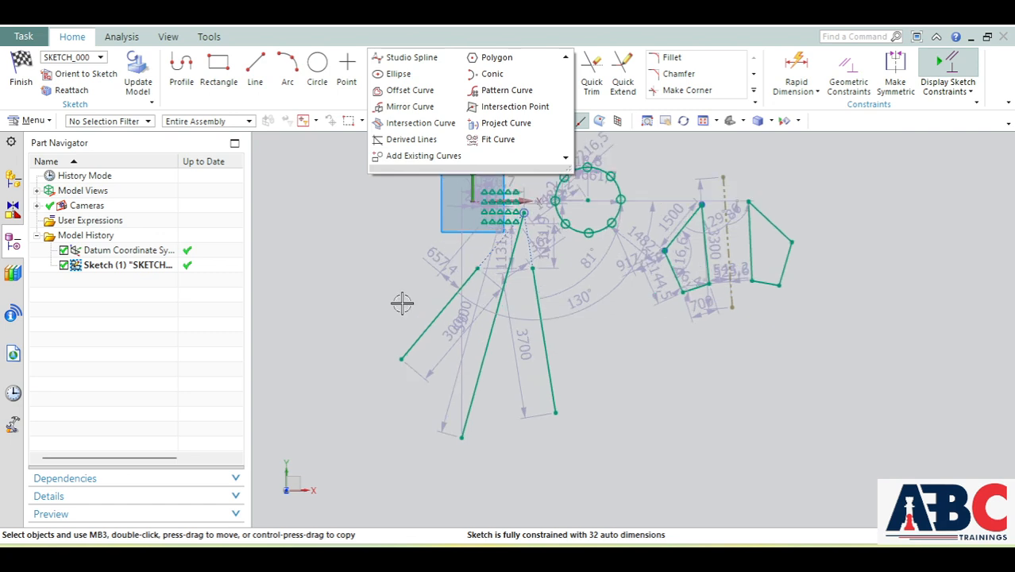
click(336, 300)
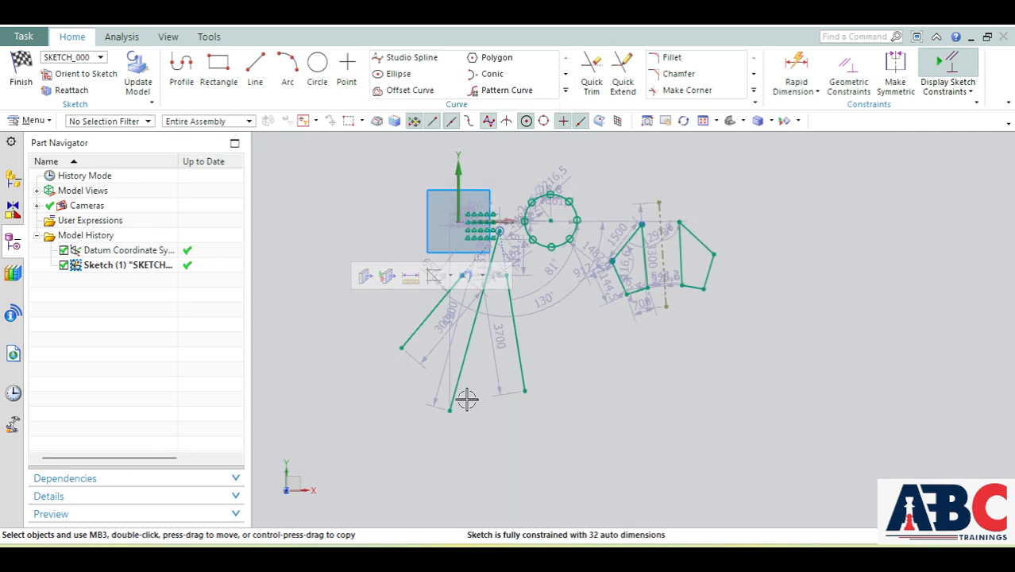
scroll(563, 199, up, 3)
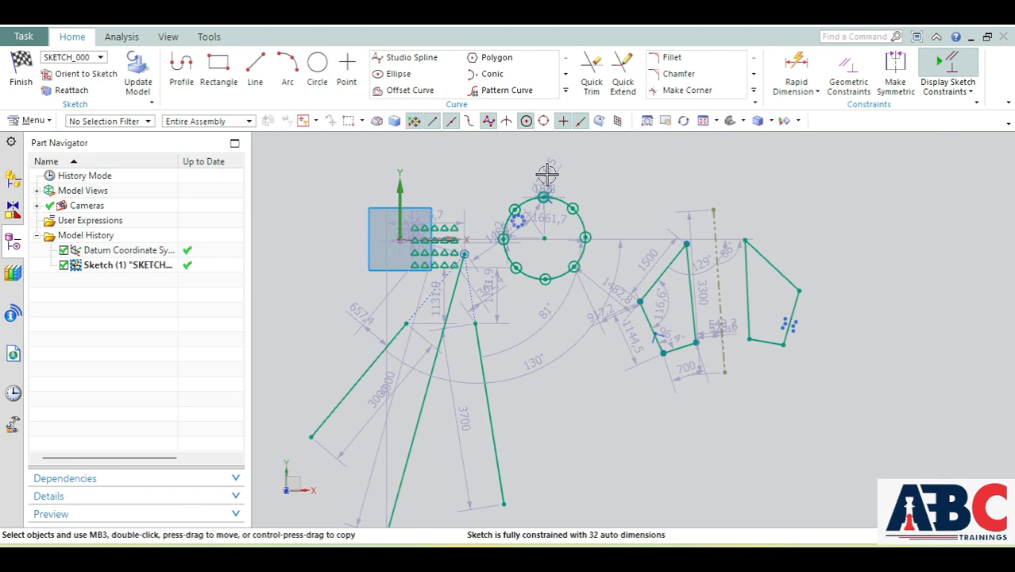
scroll(554, 222, down, 3)
scroll(532, 350, up, 5)
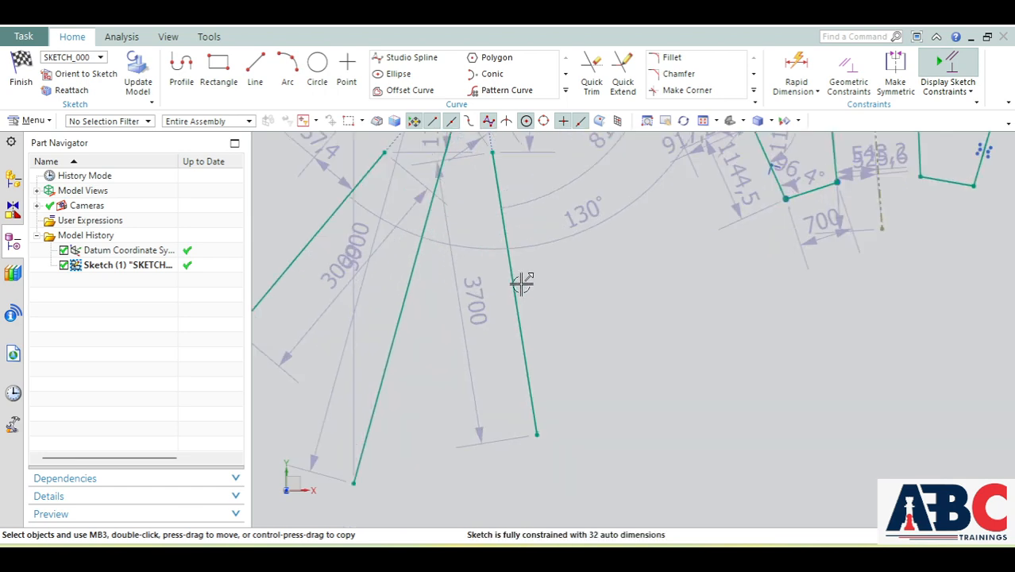
Sketch a closed seven-sided profile below the derived line, with sides about 3200, 1855, 2095, 1500, 2100, 3123 and 2052 long.
scroll(563, 170, down, 3)
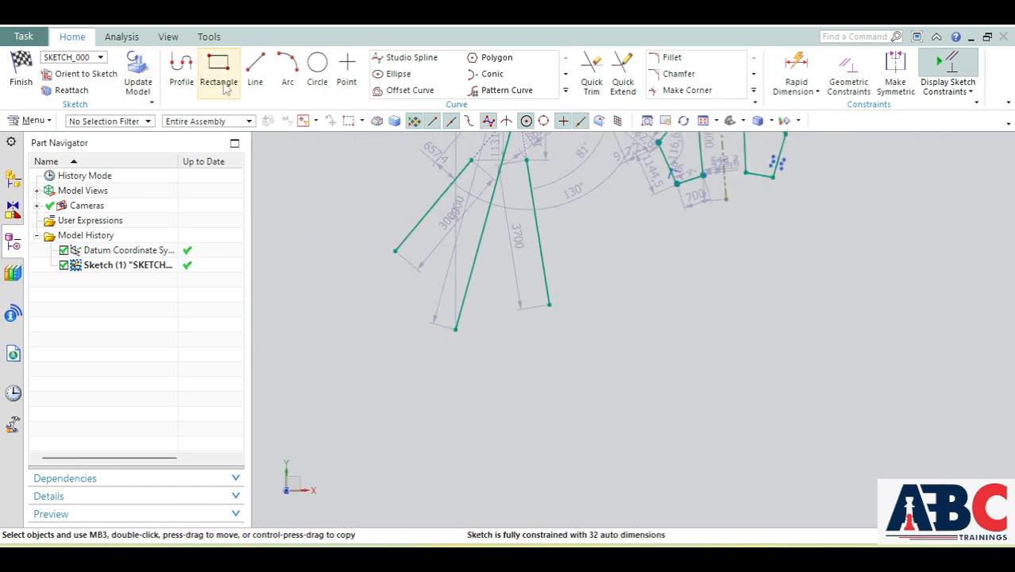
click(182, 70)
click(581, 425)
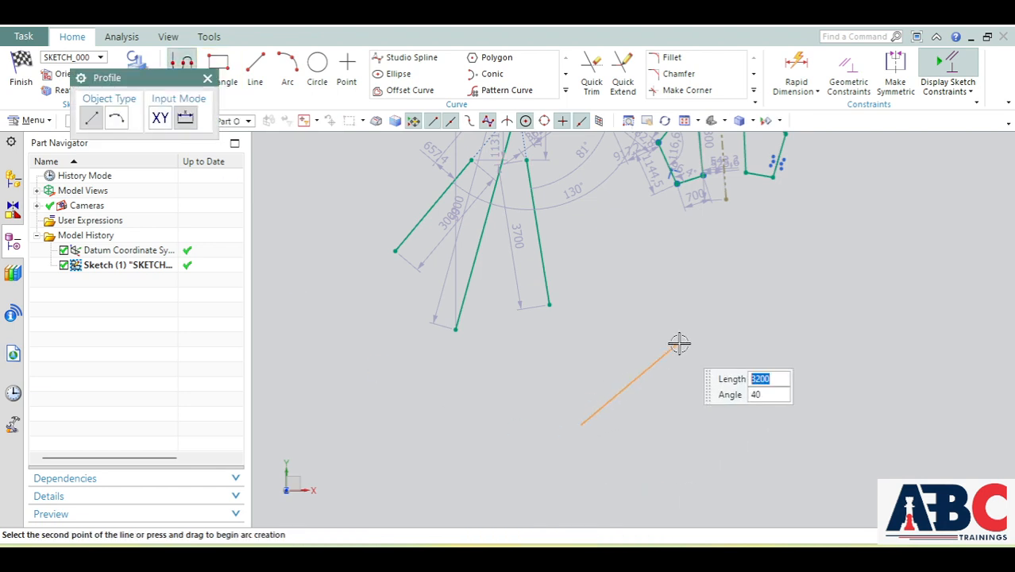
click(678, 344)
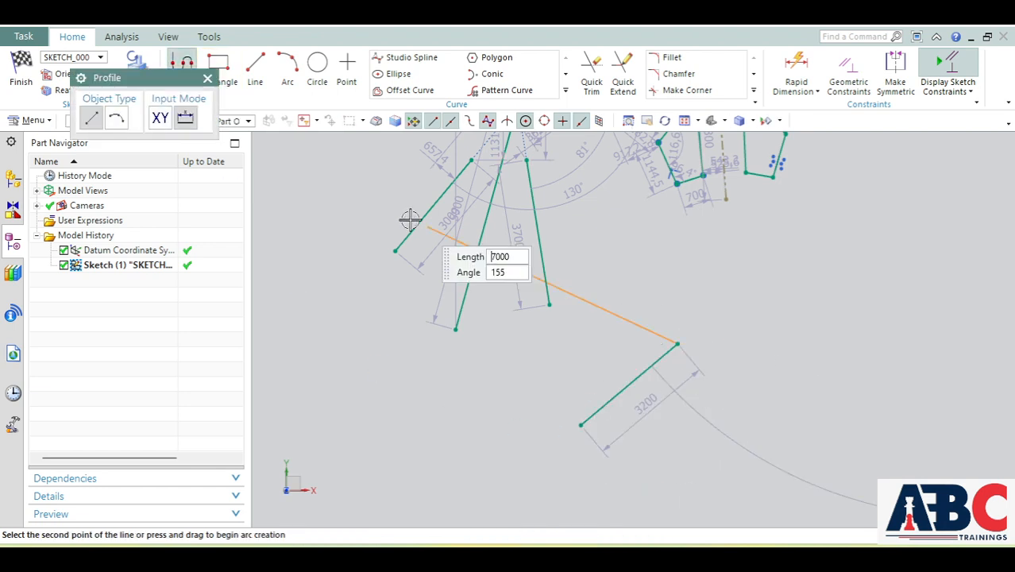
click(739, 384)
click(822, 384)
click(822, 443)
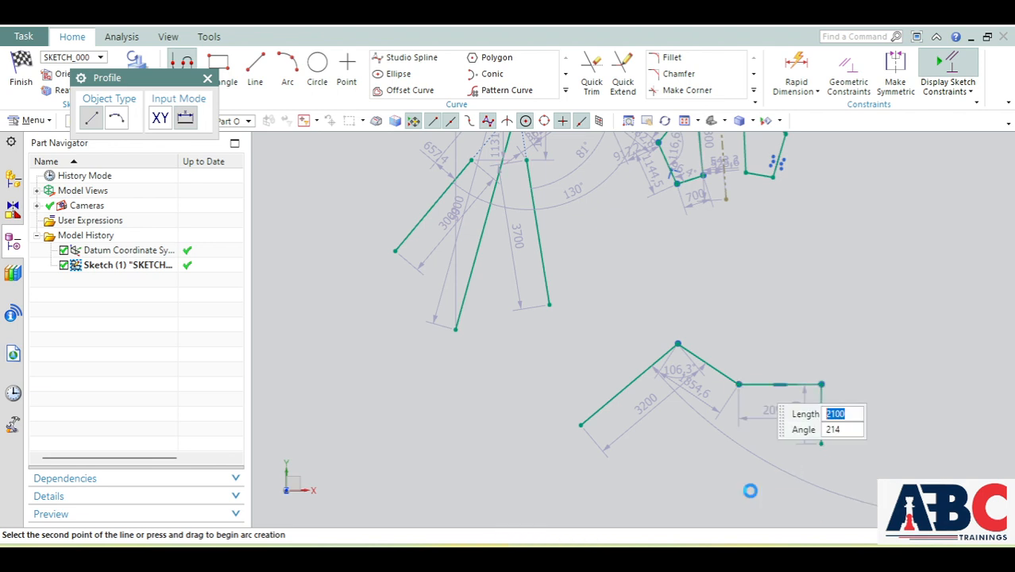
click(752, 489)
click(623, 486)
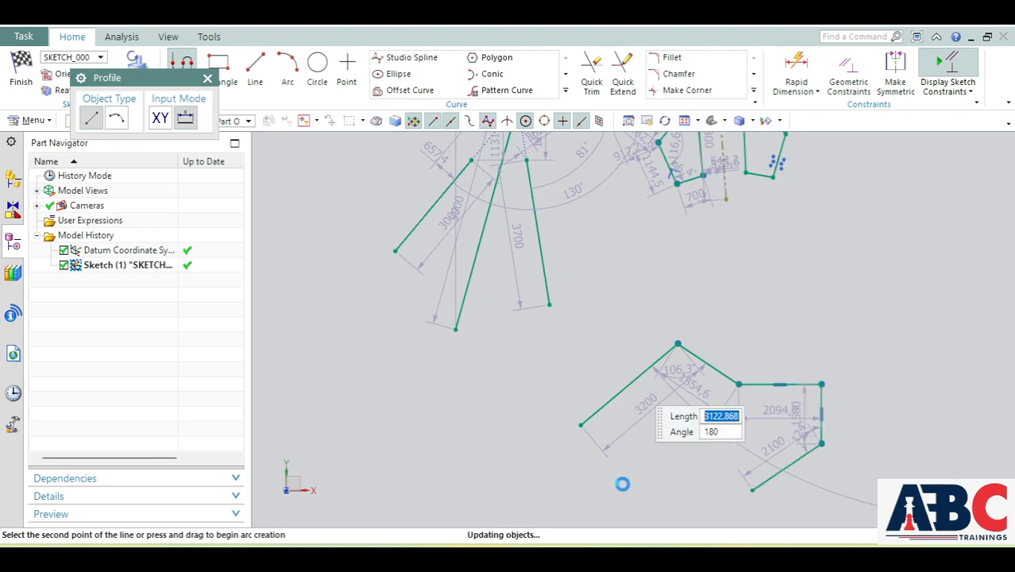
click(581, 426)
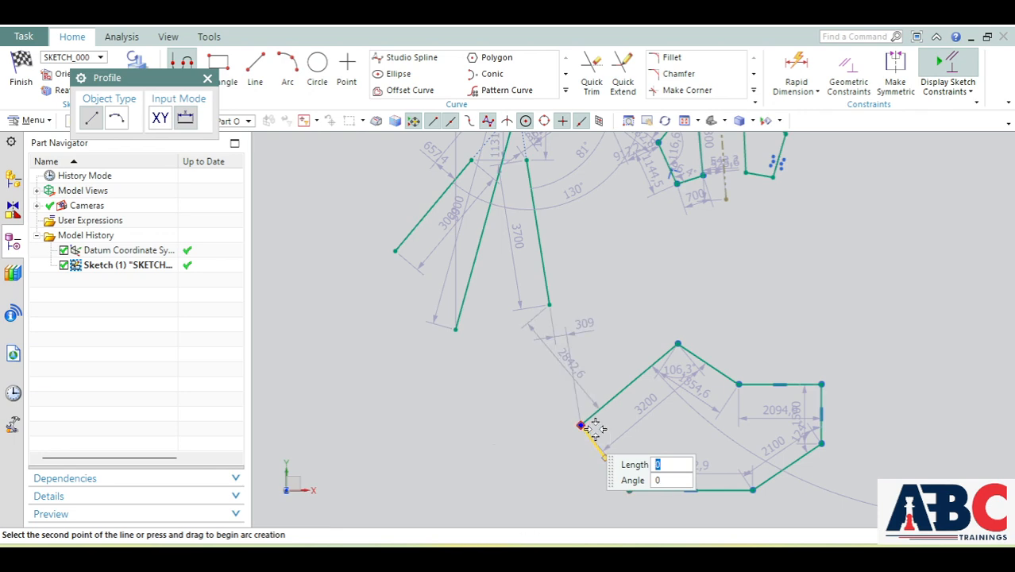
key(Escape)
Remove the upper-left side, about 3200 long, from the seven-sided profile with Quick Trim.
scroll(634, 374, down, 3)
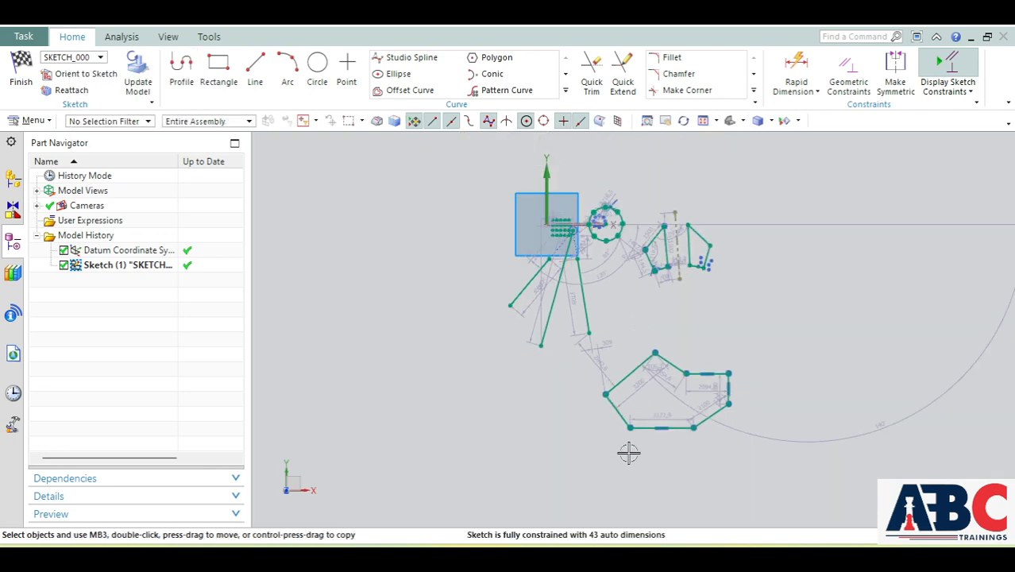
scroll(631, 469, up, 1)
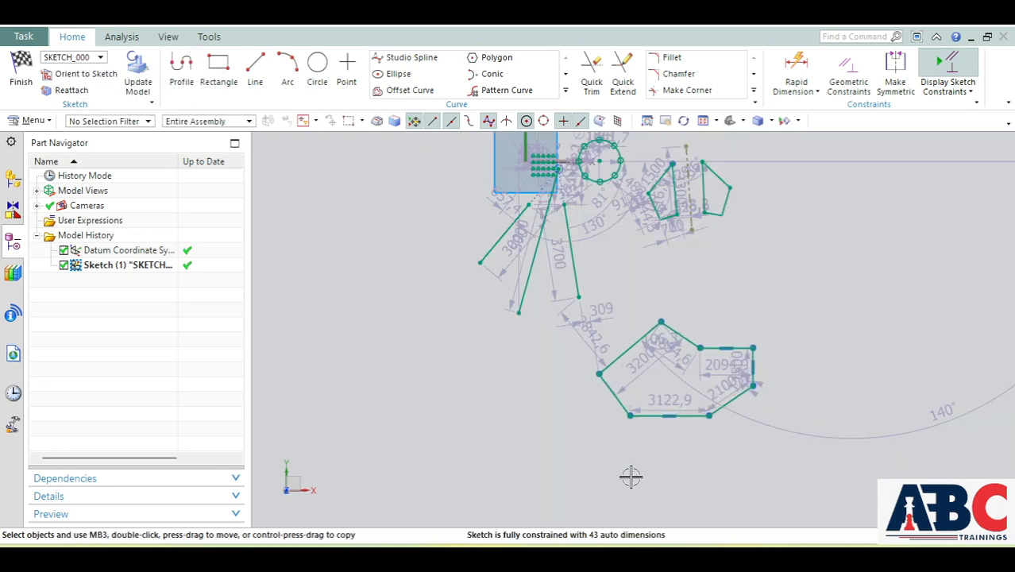
click(591, 75)
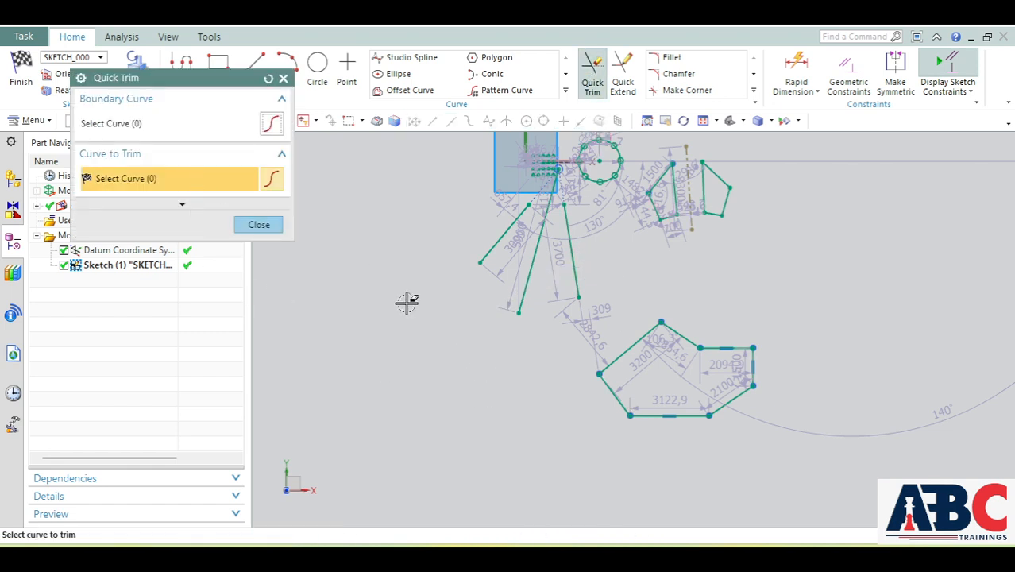
scroll(673, 441, down, 1)
scroll(646, 414, up, 3)
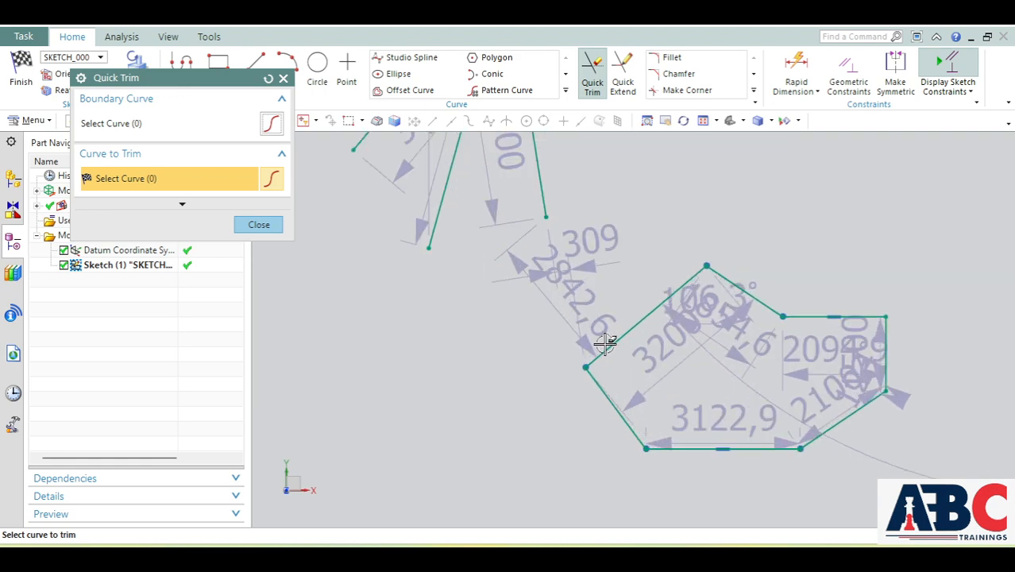
mouse_move(601, 321)
mouse_down()
mouse_move(606, 368)
mouse_move(589, 415)
mouse_up()
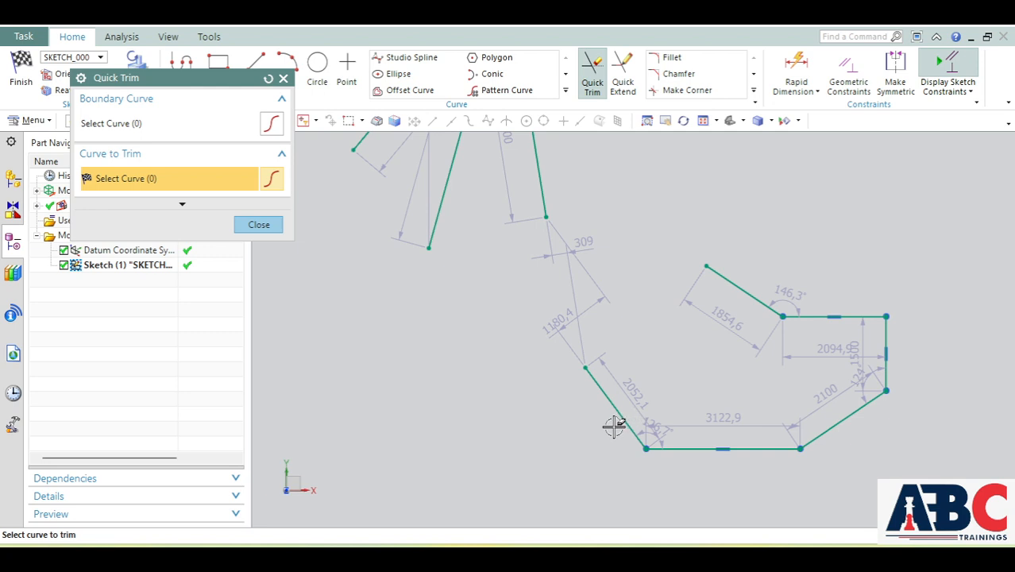
Remove the lower-left side, about 2052 long, and the upper slanted side, about 1855 long, from the profile with Quick Trim.
click(617, 427)
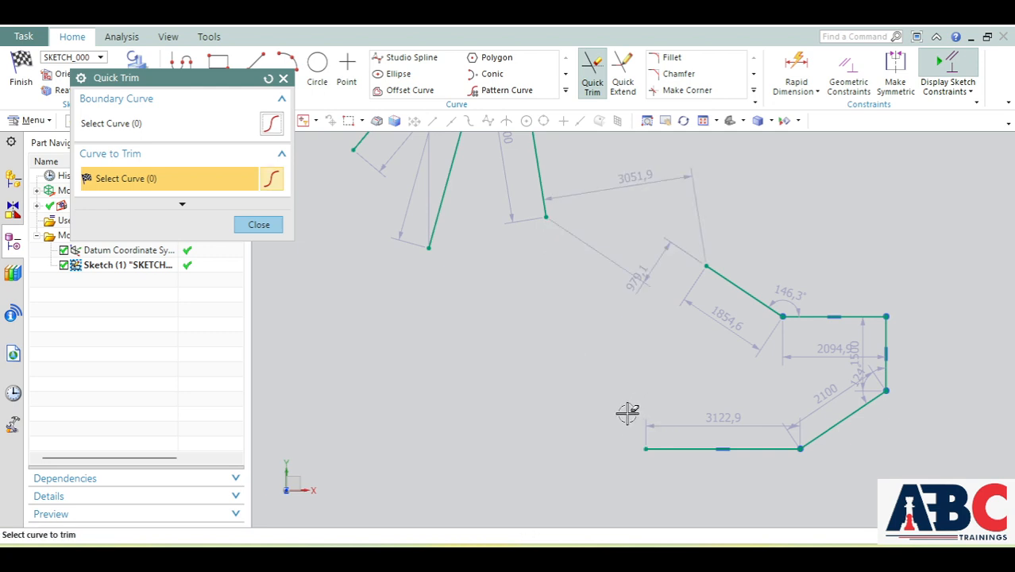
click(731, 282)
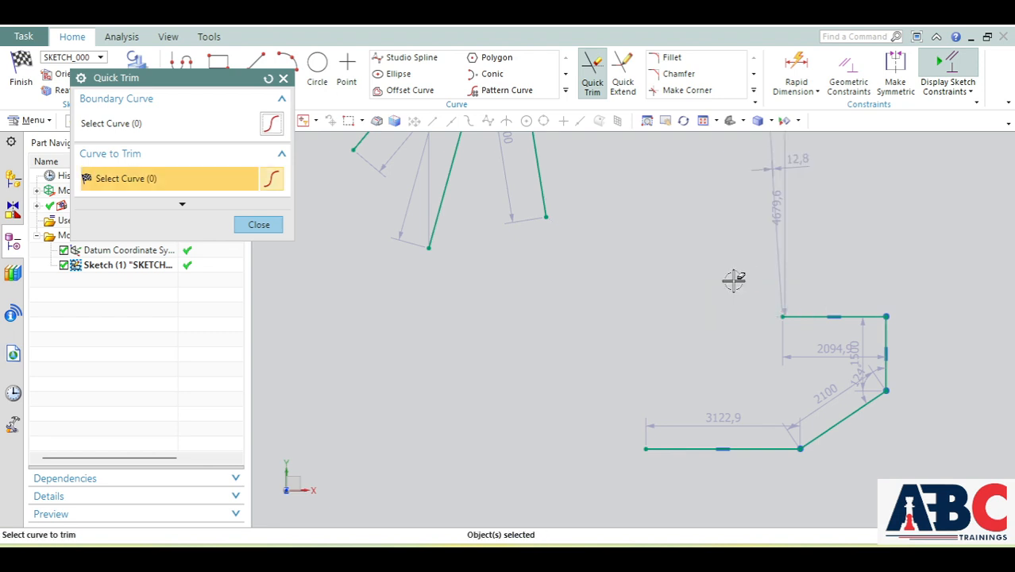
scroll(617, 299, down, 3)
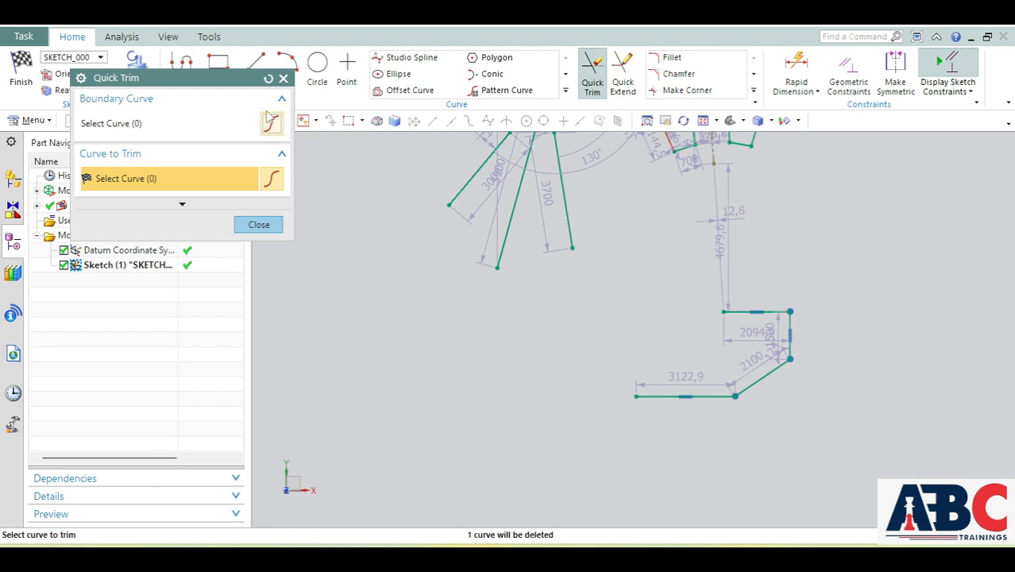
click(263, 225)
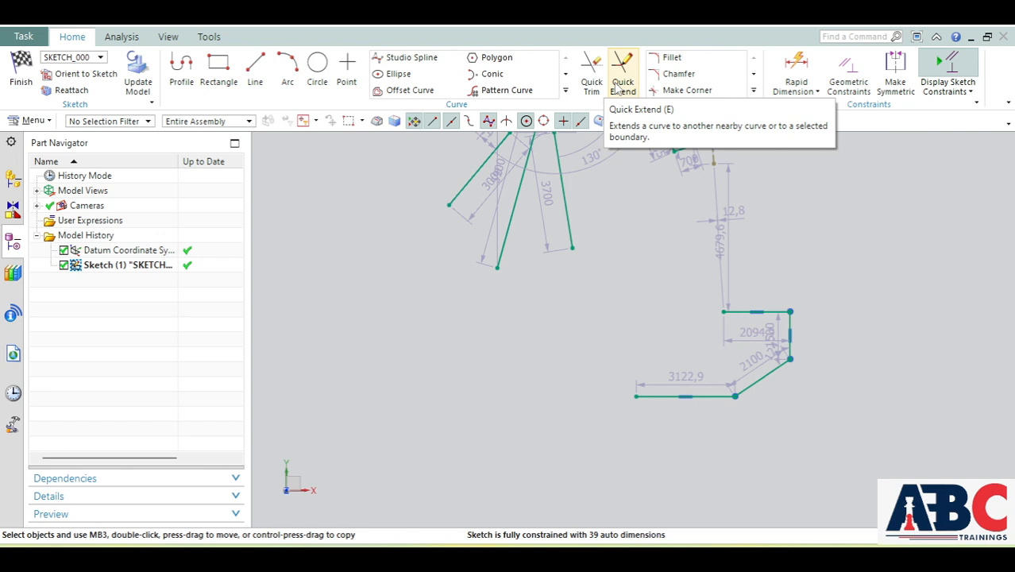
click(620, 84)
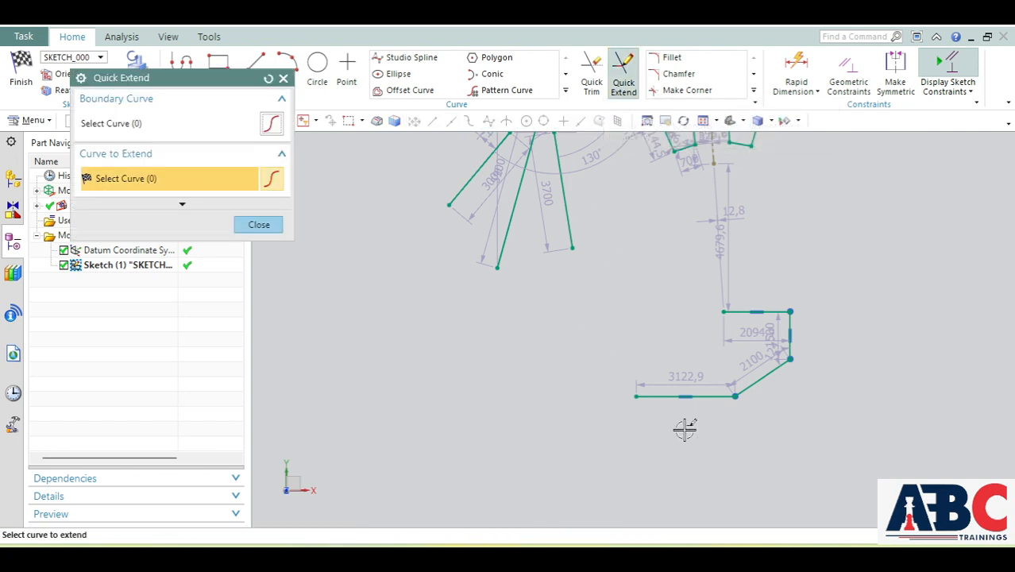
scroll(740, 429, up, 3)
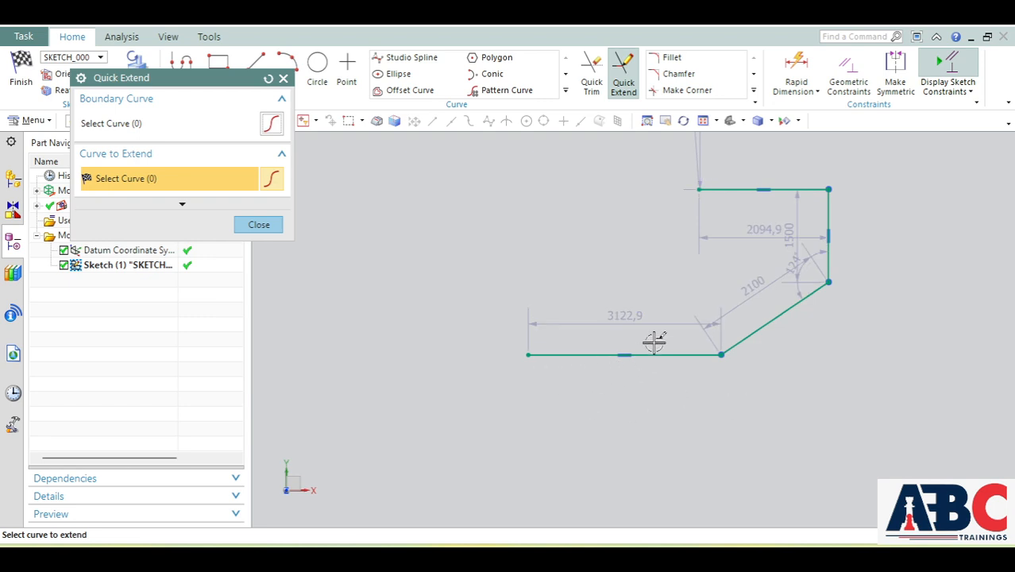
scroll(616, 310, down, 2)
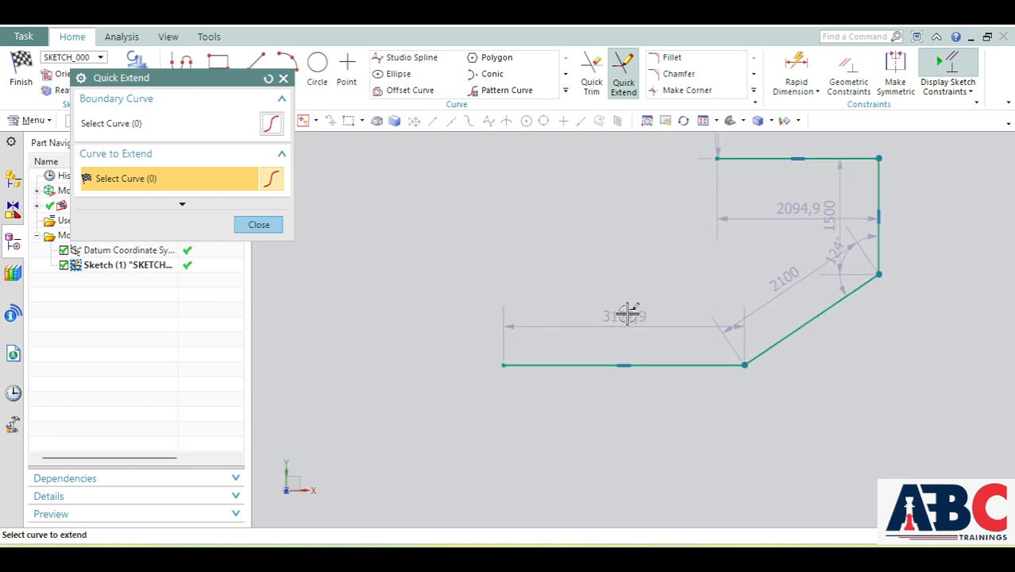
scroll(622, 317, up, 2)
scroll(627, 320, down, 4)
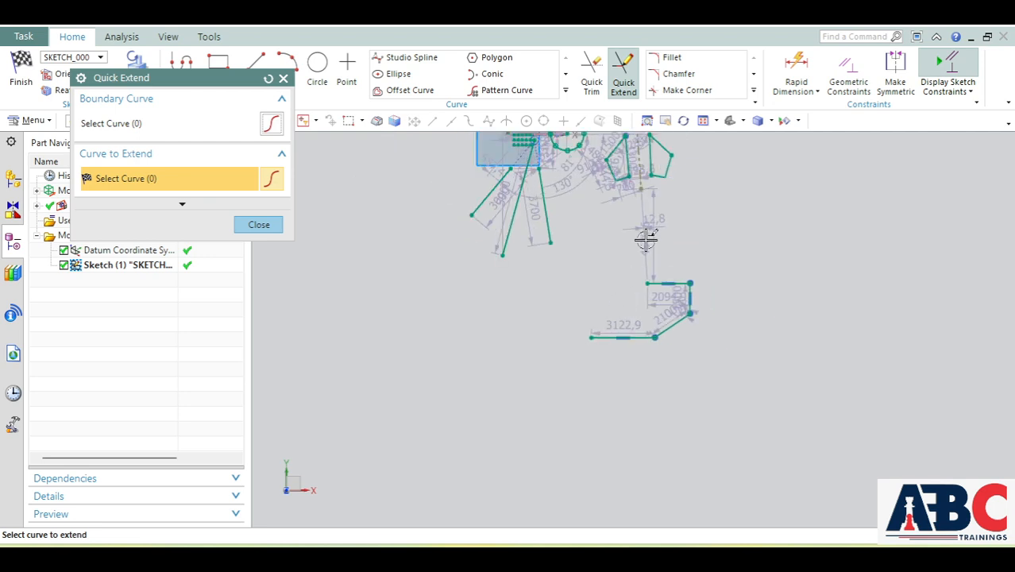
scroll(578, 182, up, 3)
scroll(572, 292, down, 3)
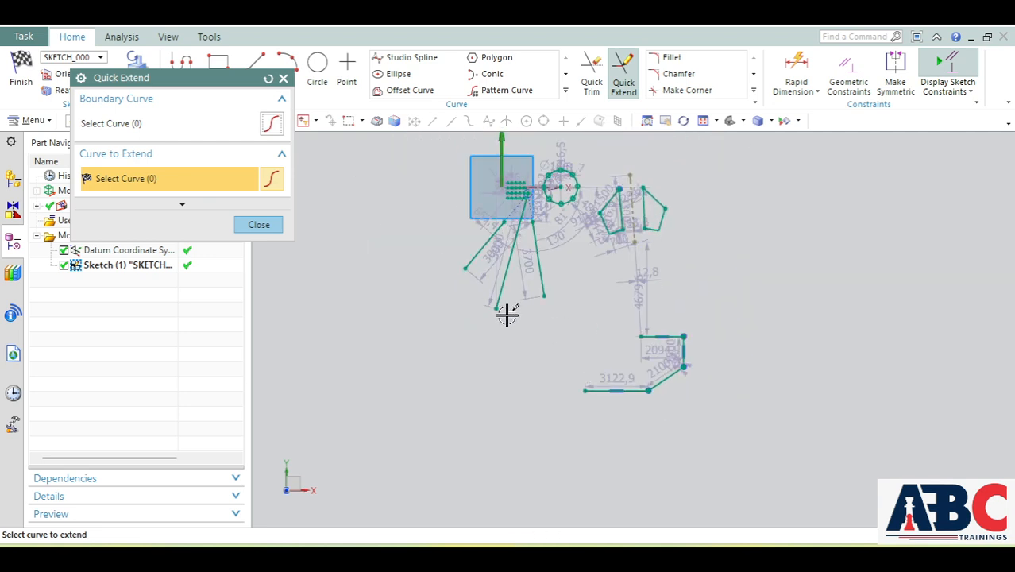
click(259, 224)
Draw a profile line 1200 long at 230° from the open end of the upper horizontal side.
click(182, 70)
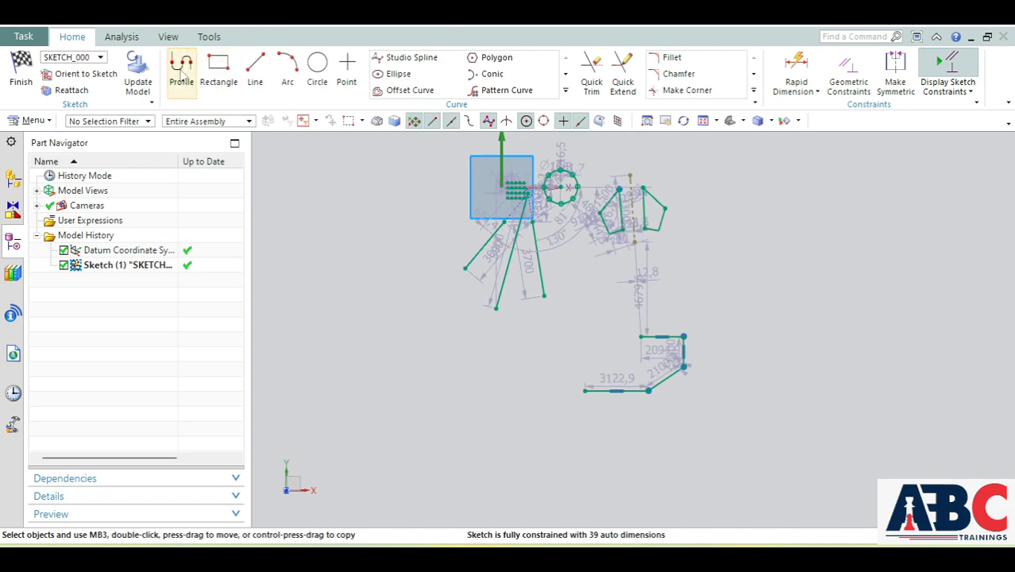
scroll(604, 342, up, 4)
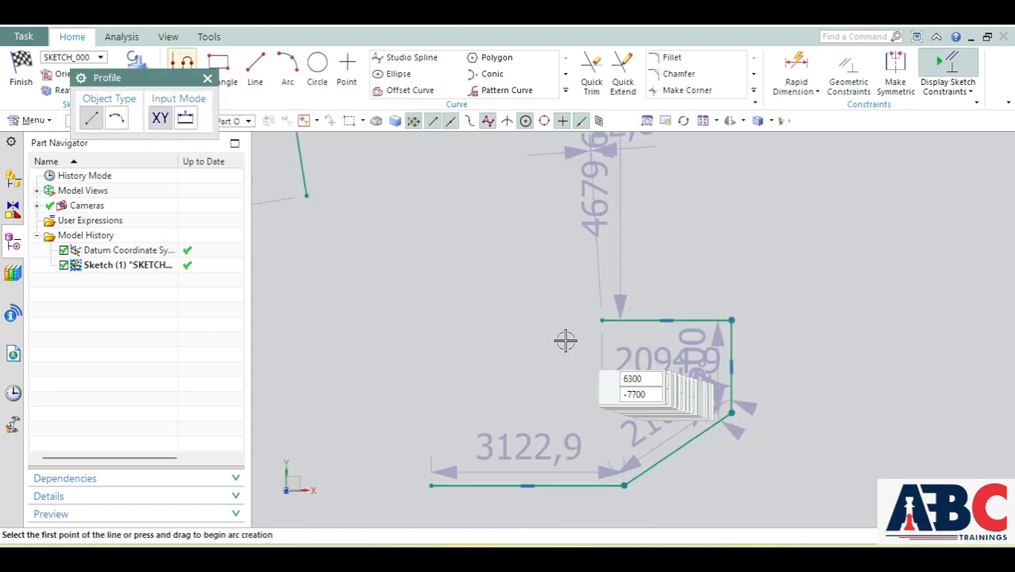
click(601, 320)
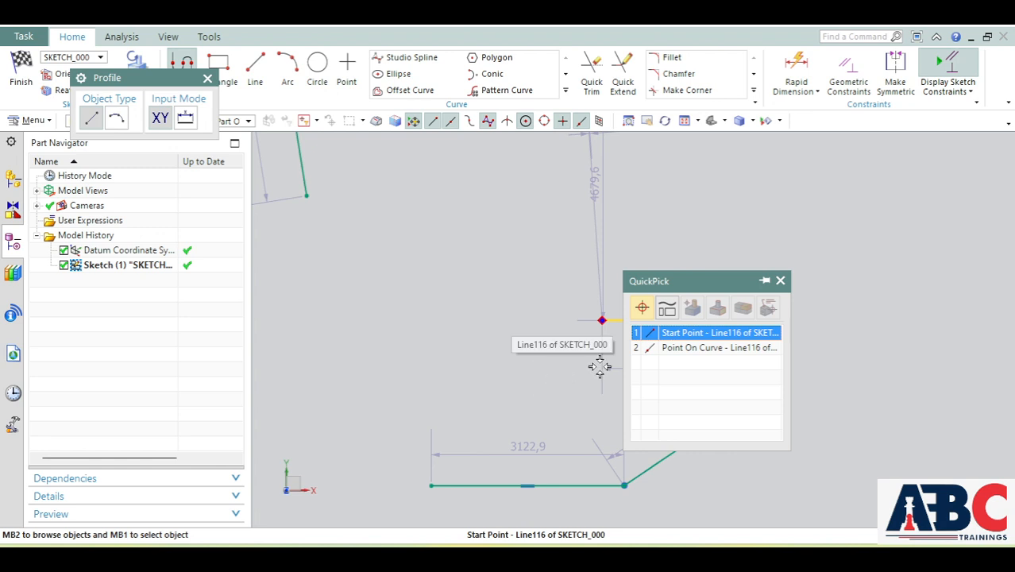
click(699, 333)
text(1200)
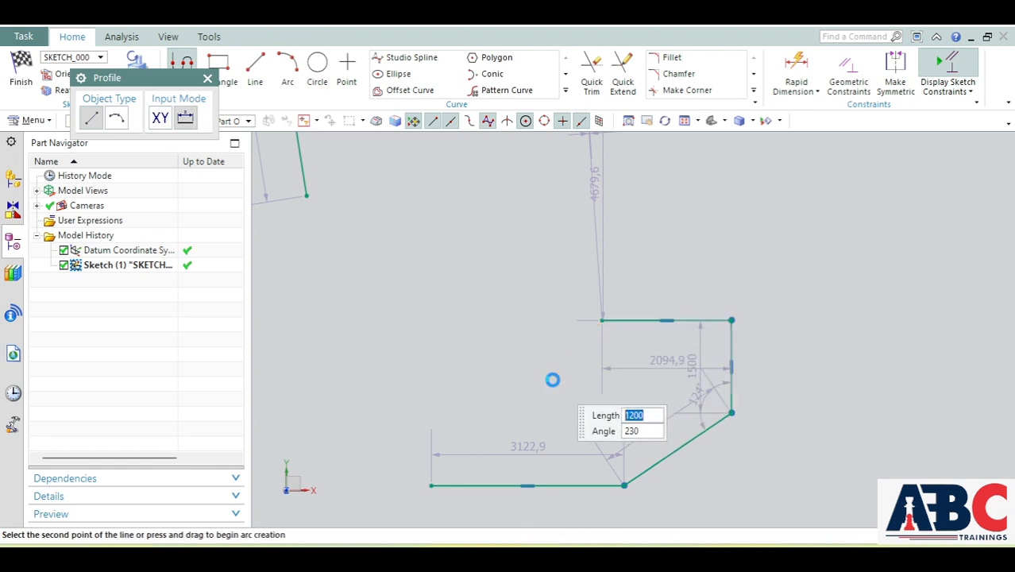
key(Return)
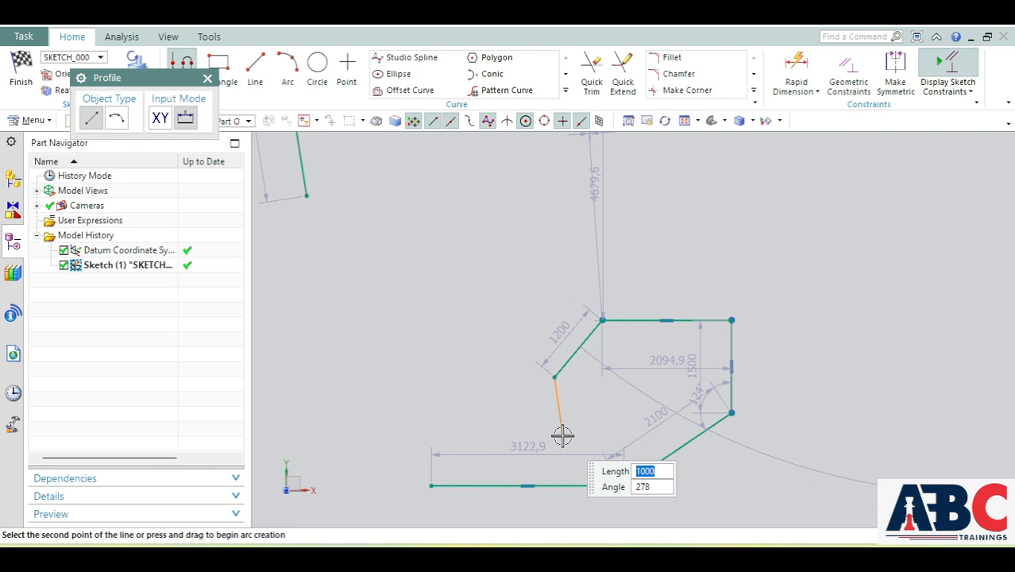
key(Escape)
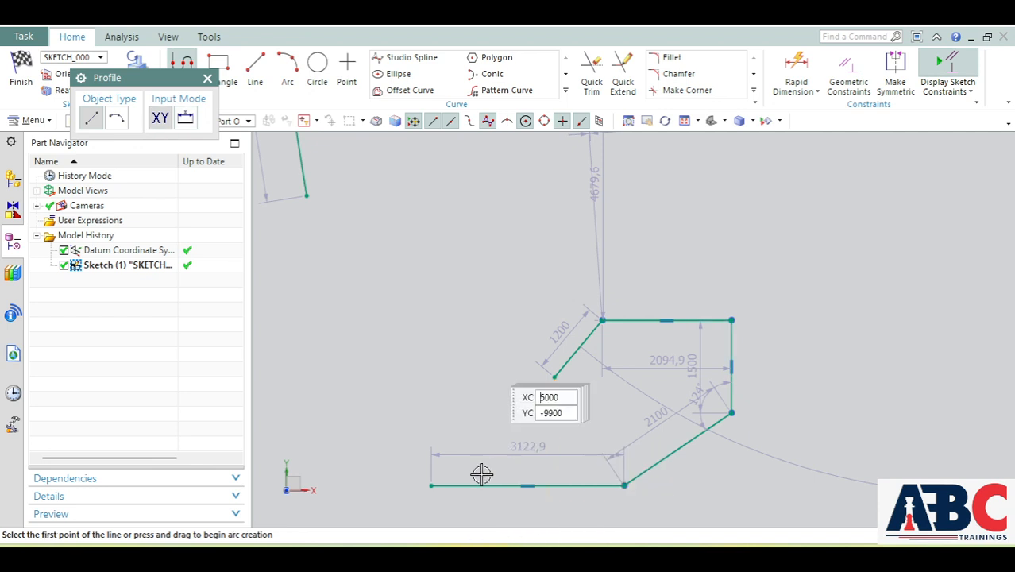
Draw a second profile line 2300 long at 18° from the open end of the lower horizontal side.
click(432, 485)
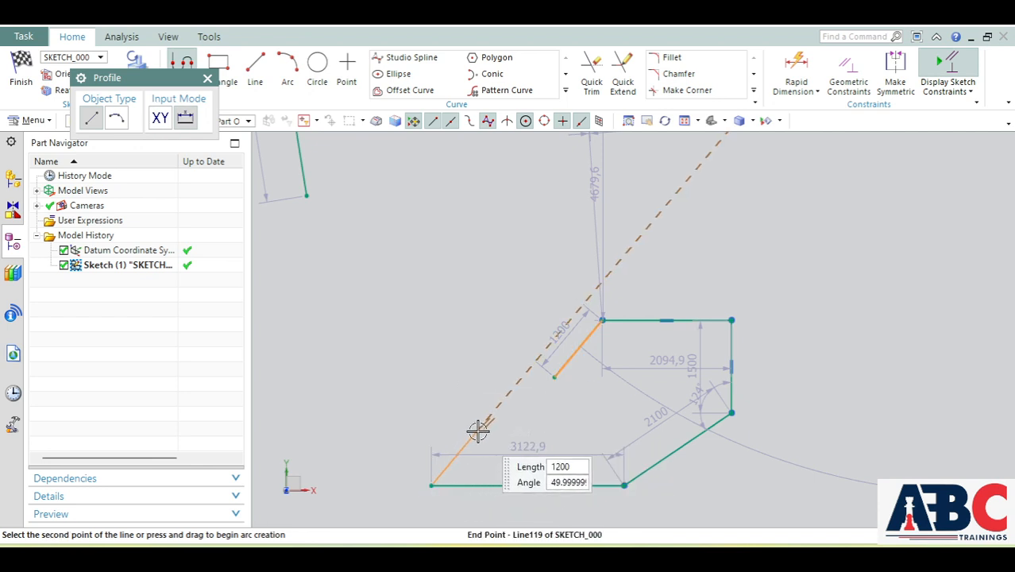
click(559, 444)
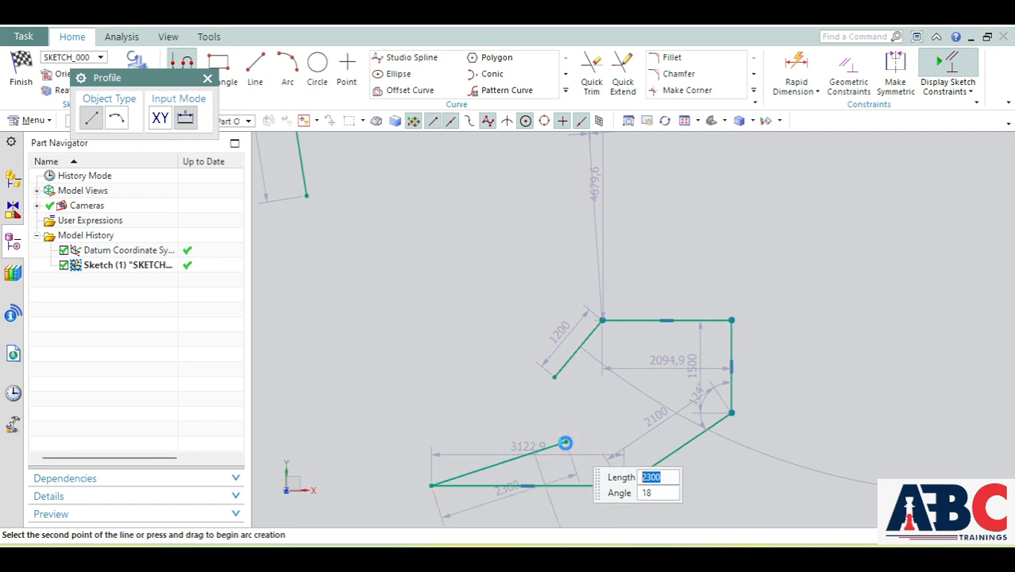
key(Escape)
key(Escape)
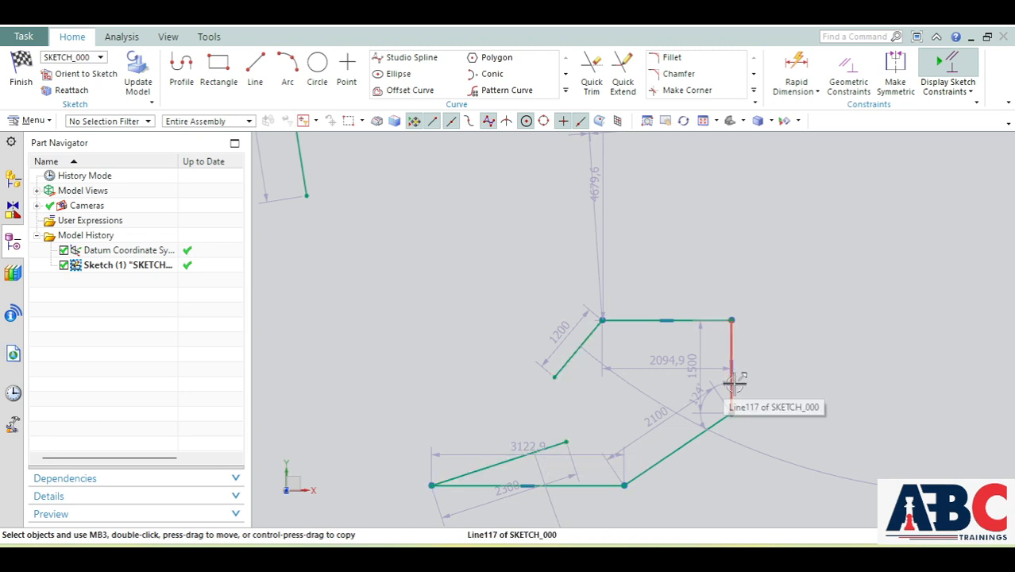
Extend the 2300 long line to the vertical side of the profile with Quick Extend.
scroll(488, 342, down, 3)
scroll(483, 454, up, 2)
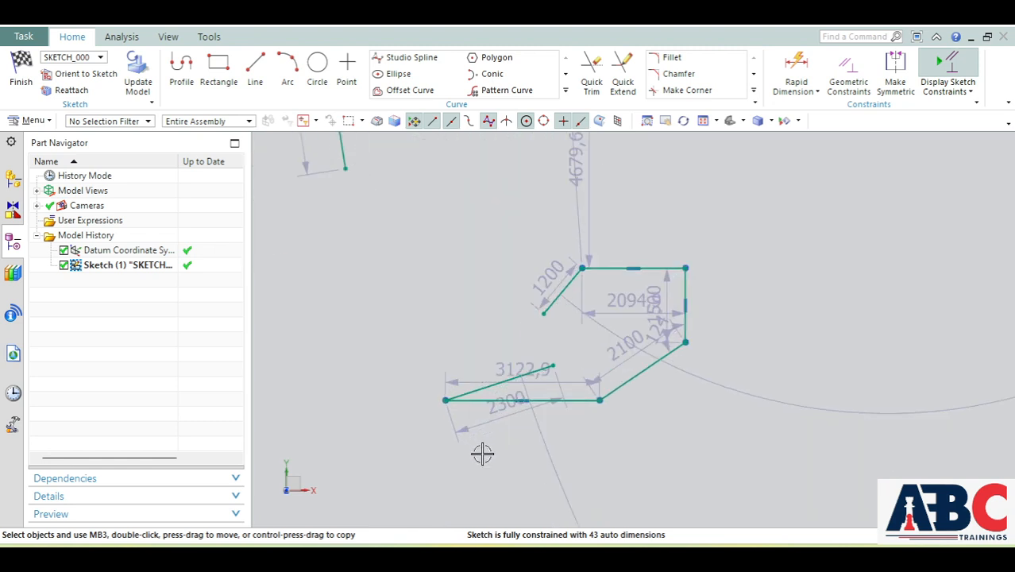
scroll(500, 424, up, 1)
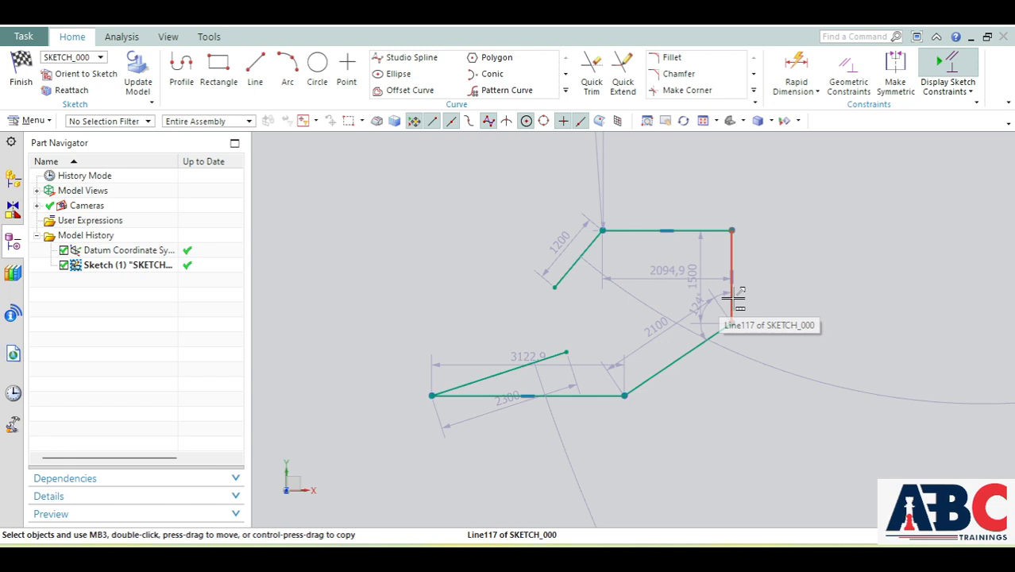
click(620, 94)
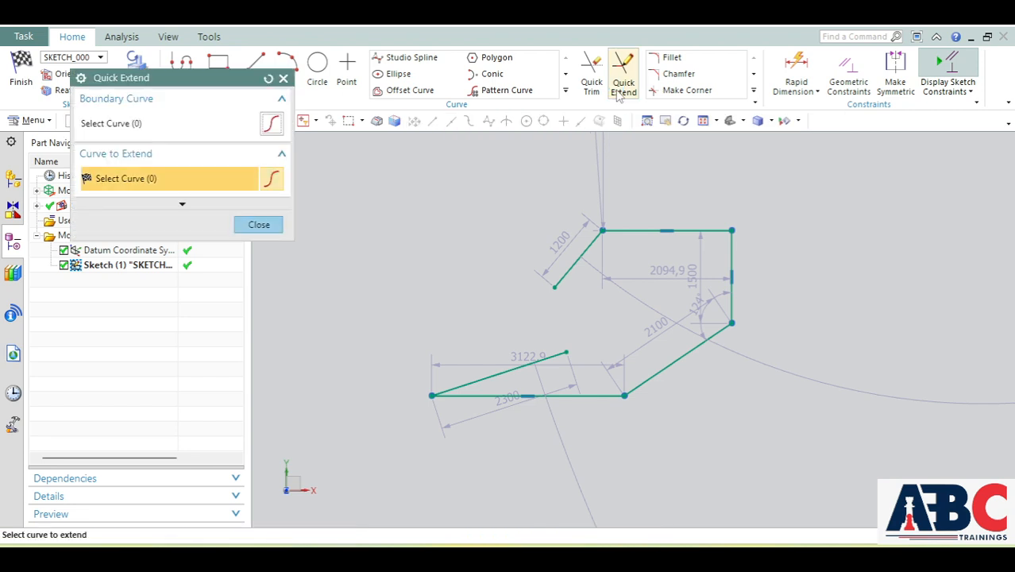
click(518, 367)
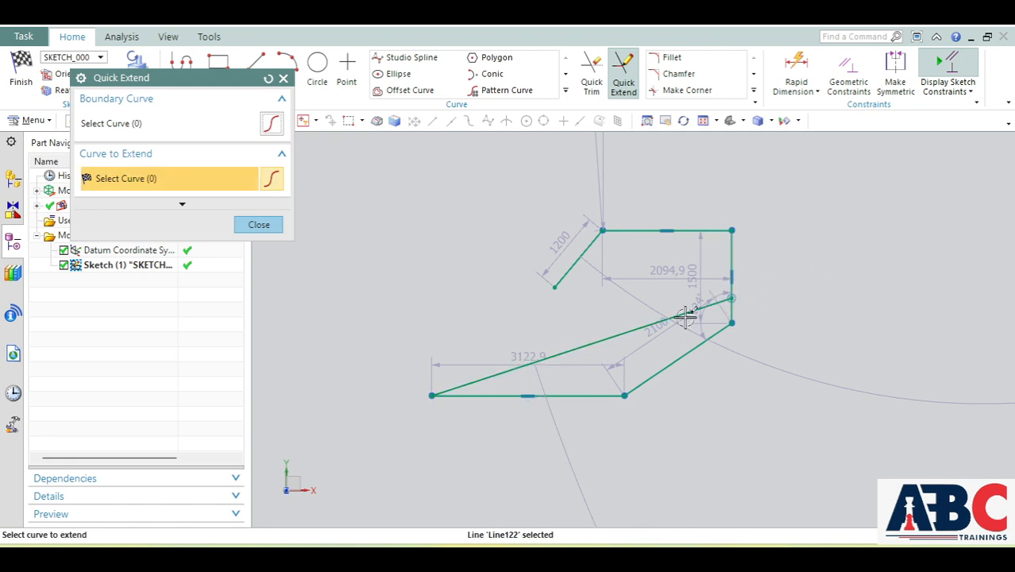
Extend the 1200 long line across the slanted line to the lower horizontal side with Quick Extend.
scroll(833, 286, down, 3)
scroll(722, 322, up, 3)
scroll(721, 322, up, 2)
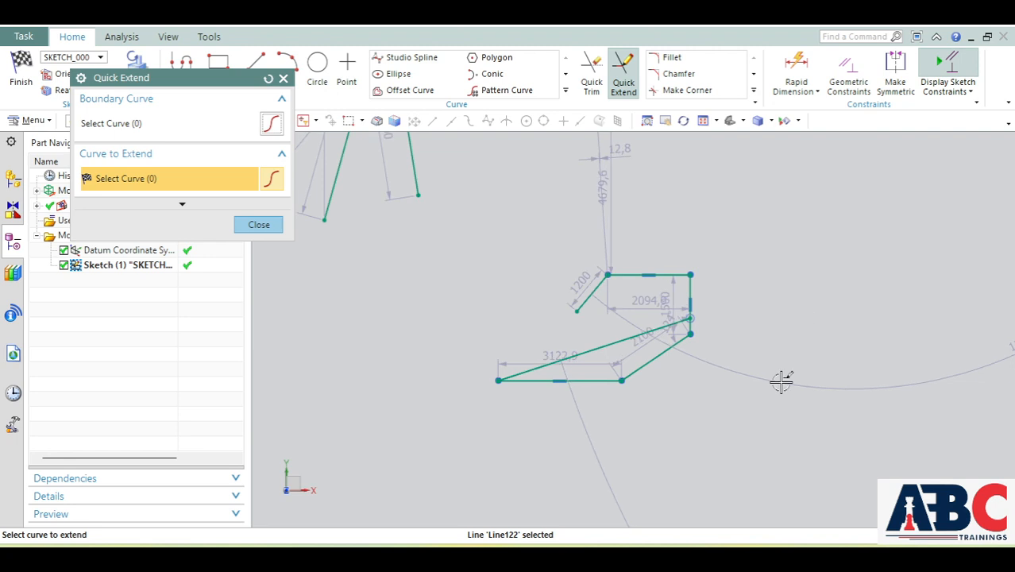
click(589, 295)
scroll(488, 421, down, 2)
scroll(488, 421, down, 2)
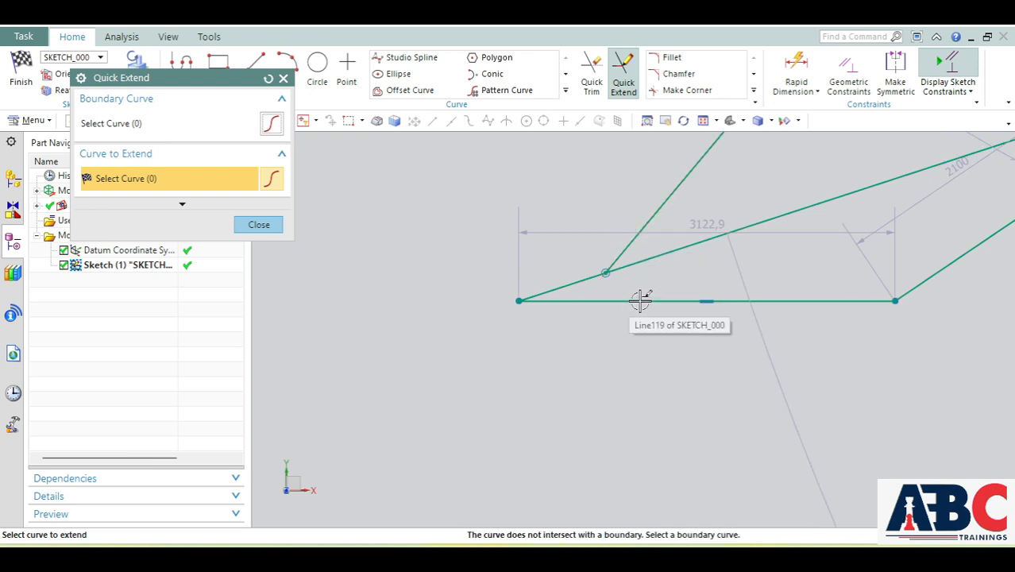
click(622, 251)
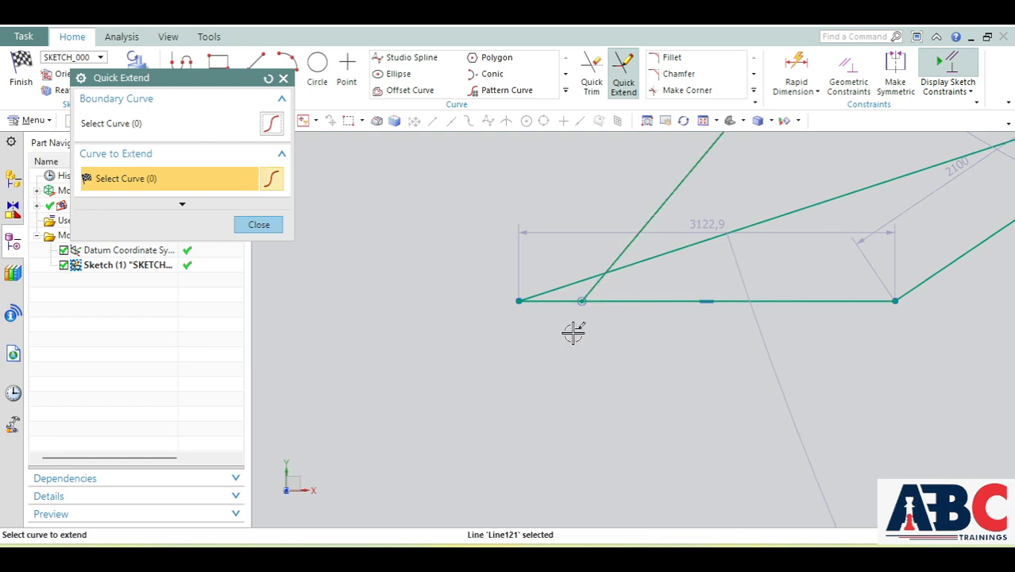
scroll(516, 372, down, 4)
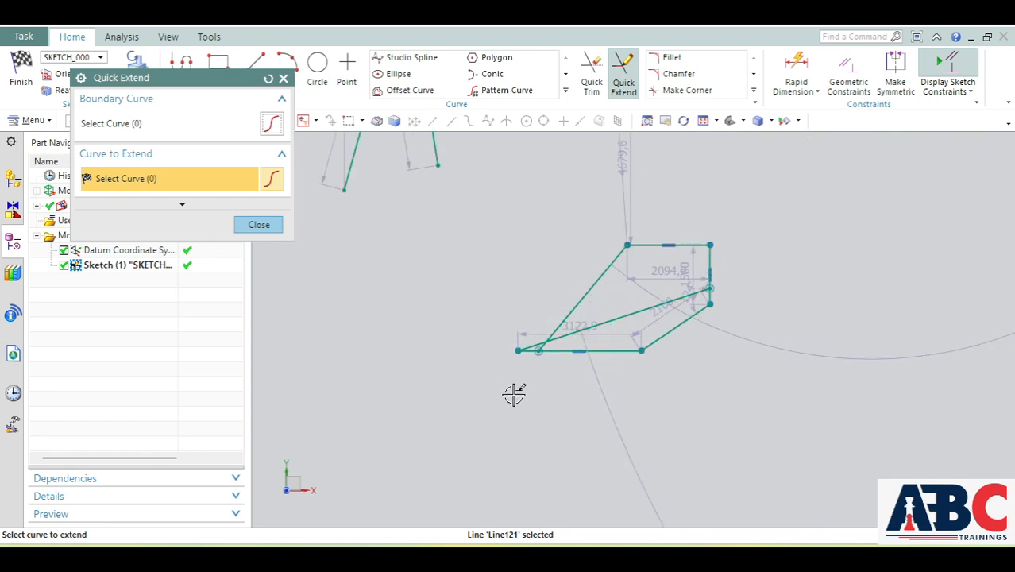
click(529, 351)
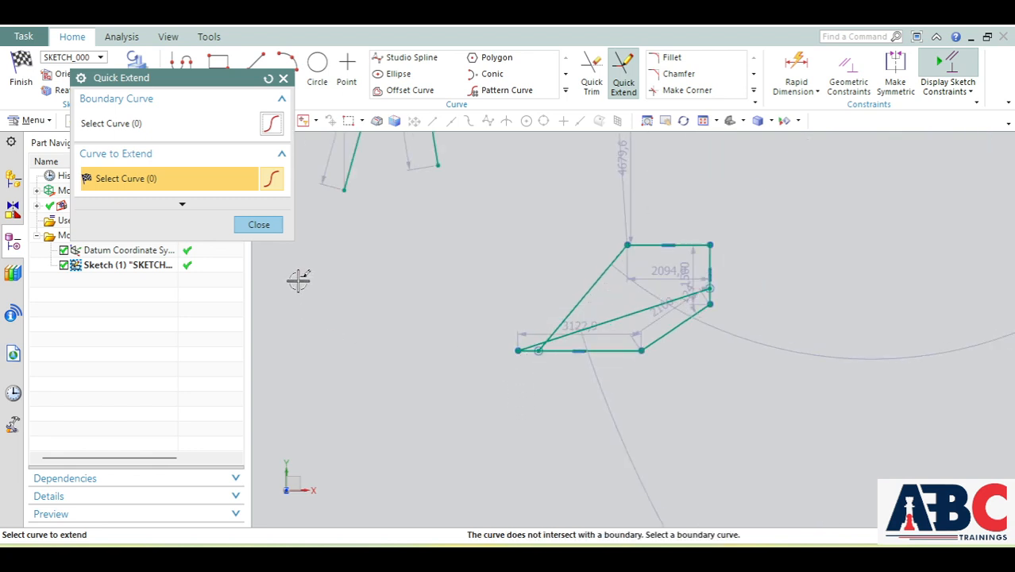
click(259, 224)
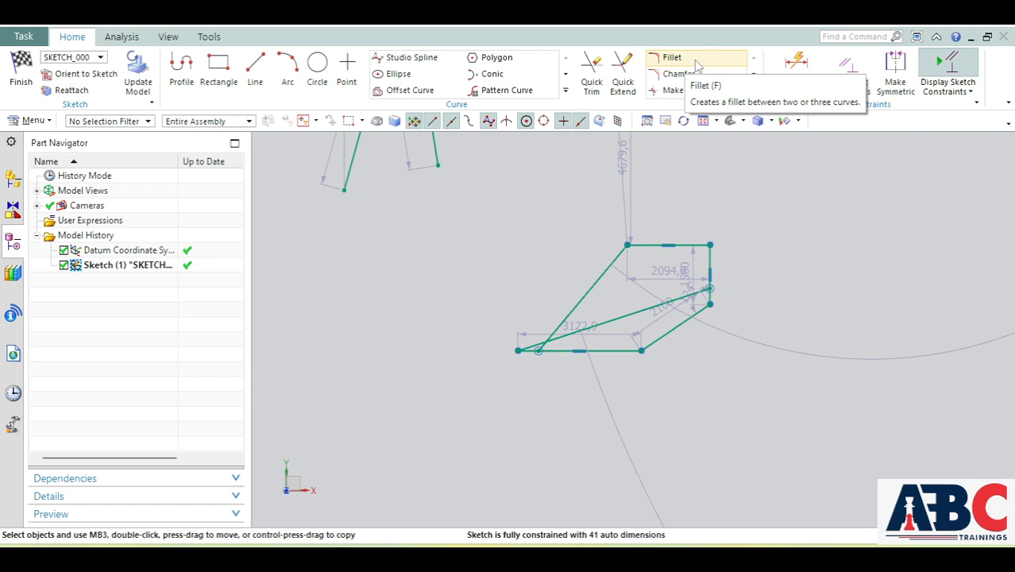
Fillet the corner between the upper horizontal side and the vertical side with radius 500, using the Trim method.
click(696, 61)
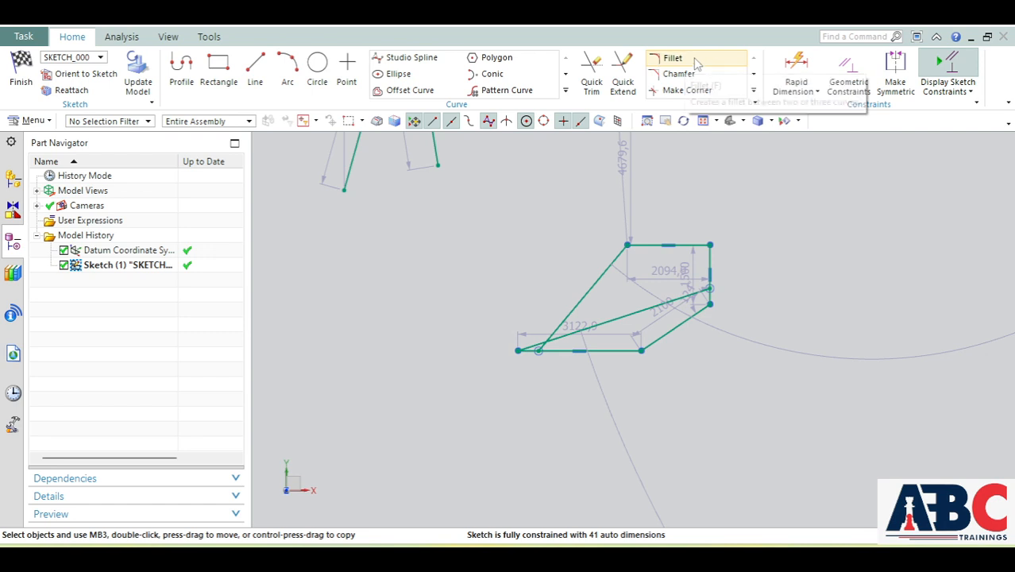
scroll(669, 324, up, 4)
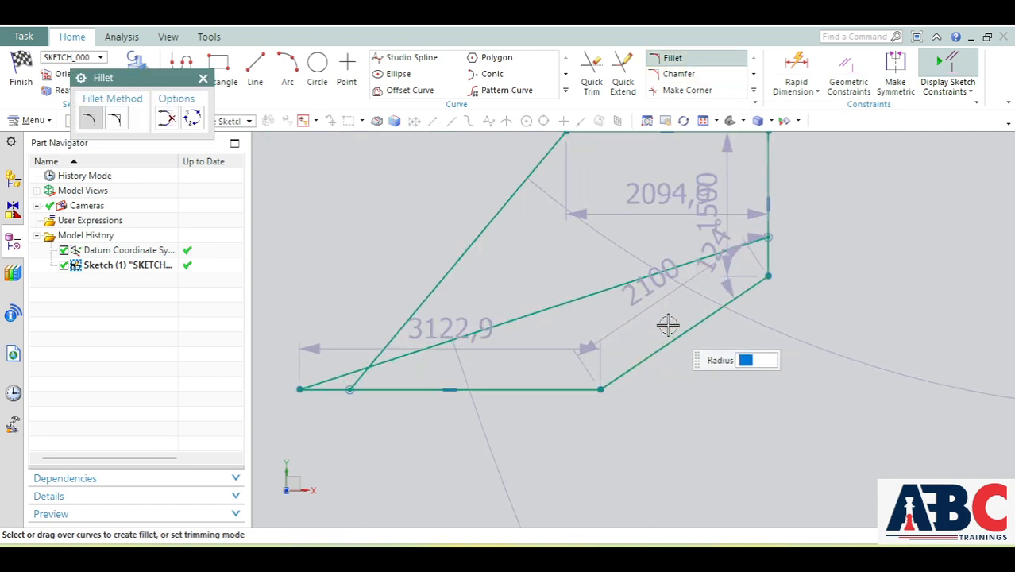
scroll(726, 318, down, 3)
scroll(758, 220, up, 2)
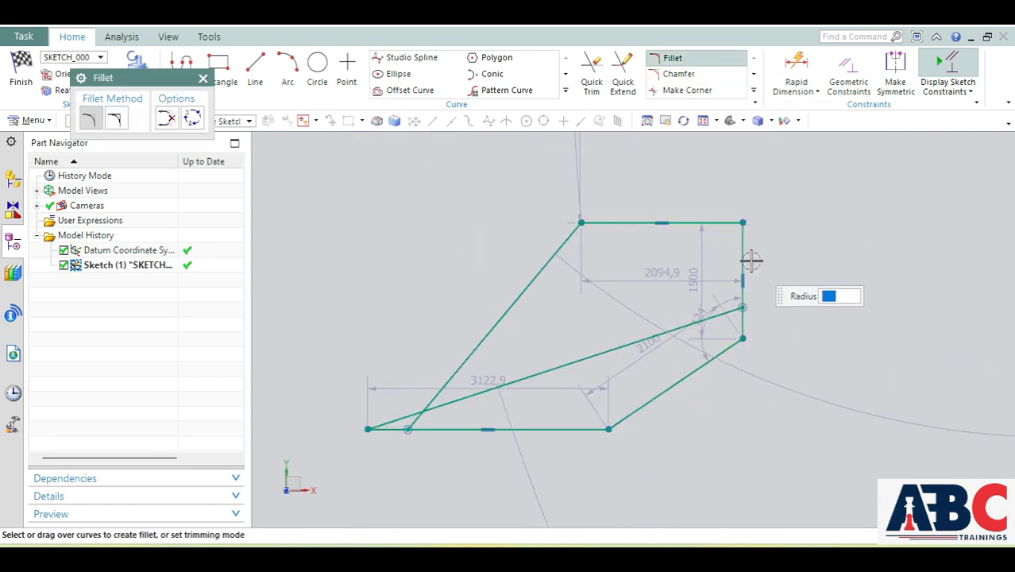
click(716, 222)
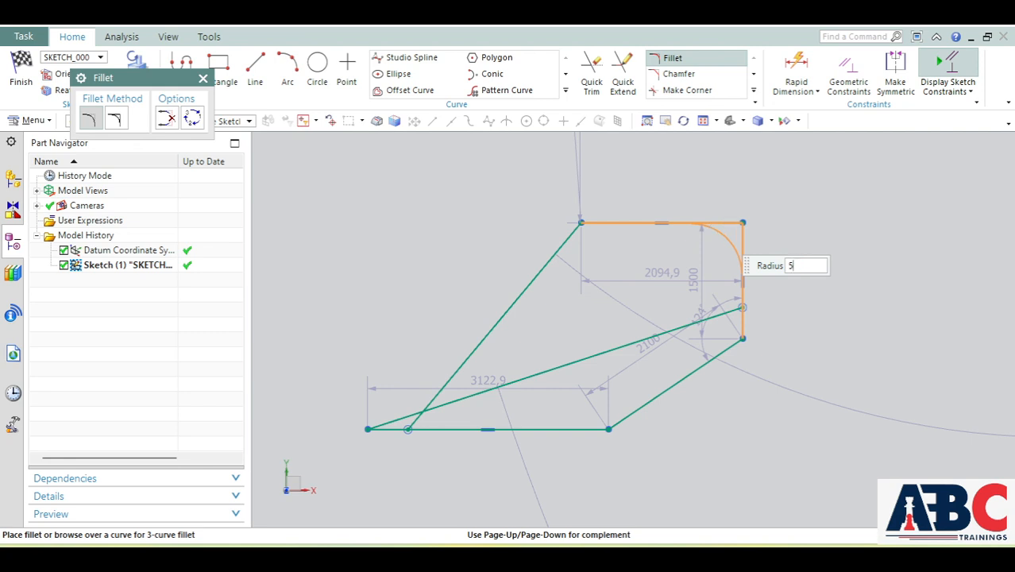
click(716, 226)
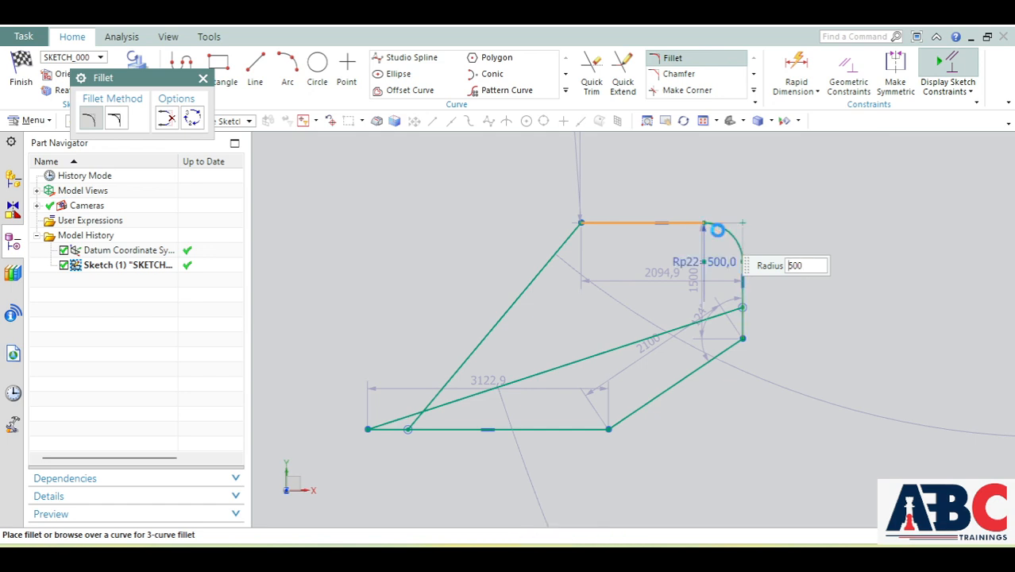
scroll(717, 227, up, 5)
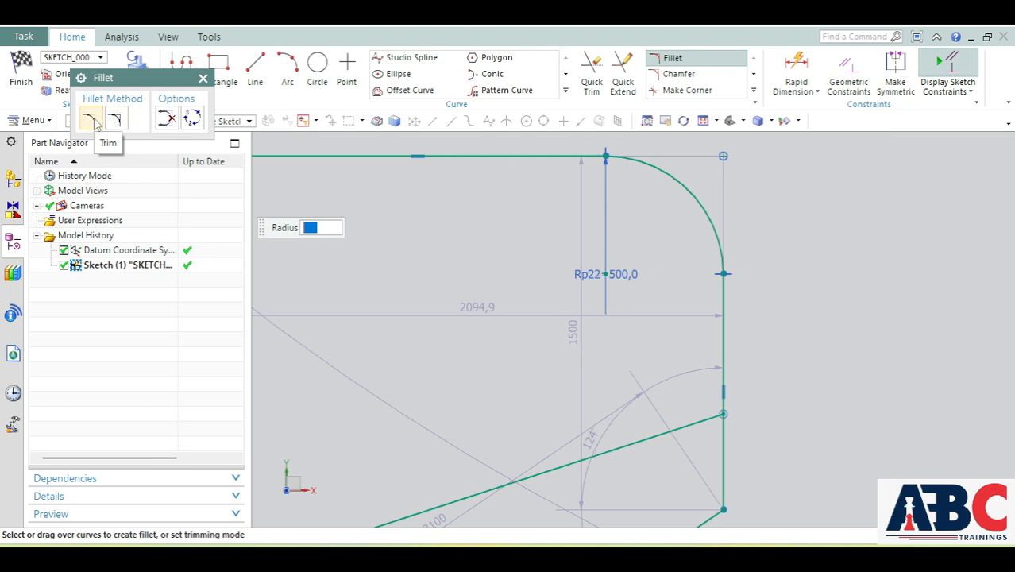
scroll(499, 284, down, 2)
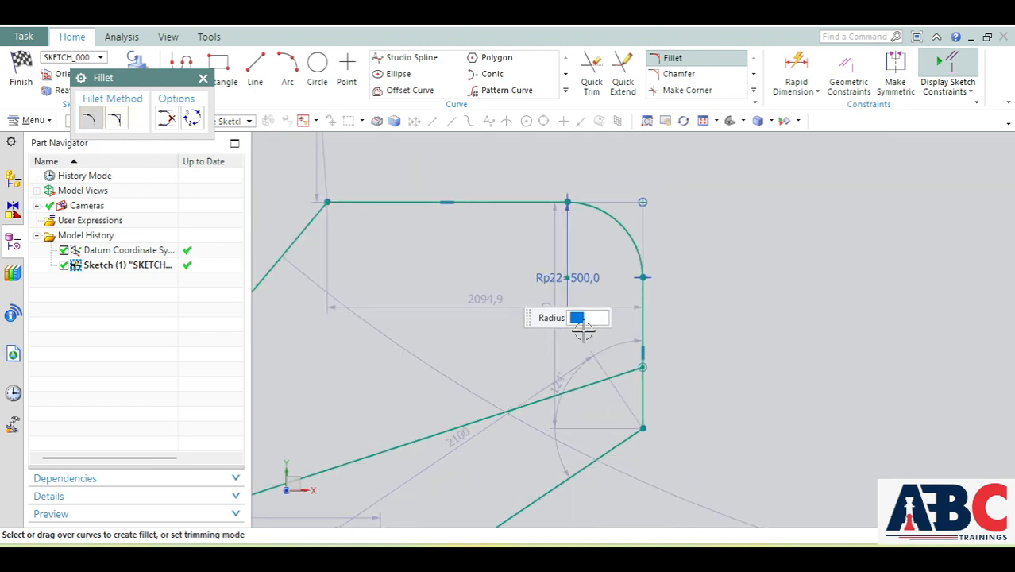
Fillet the corner between the vertical side and the lower slanted side with radius 400, using the Untrim method.
scroll(602, 410, up, 1)
scroll(610, 419, up, 3)
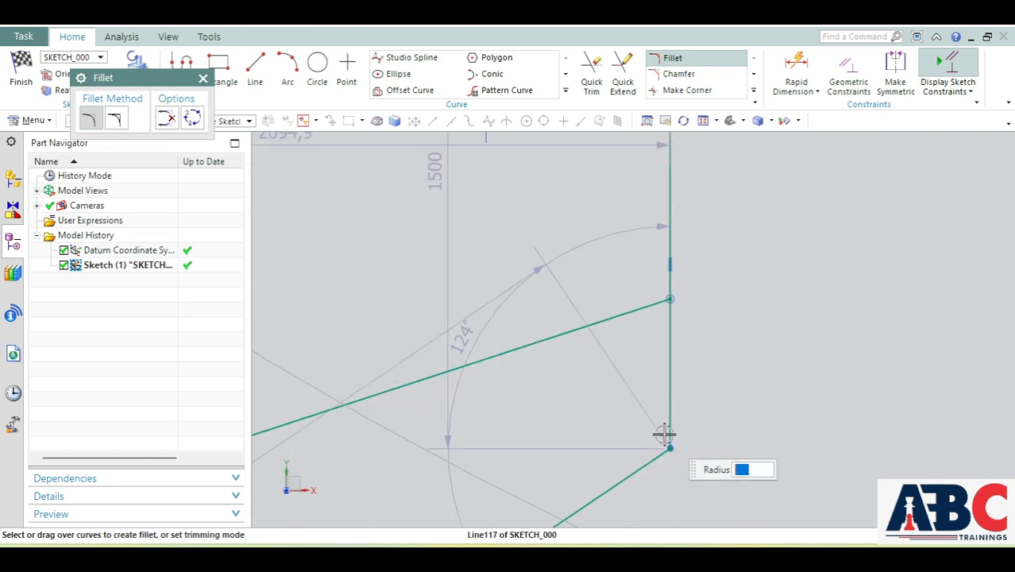
scroll(665, 434, down, 5)
scroll(664, 350, up, 6)
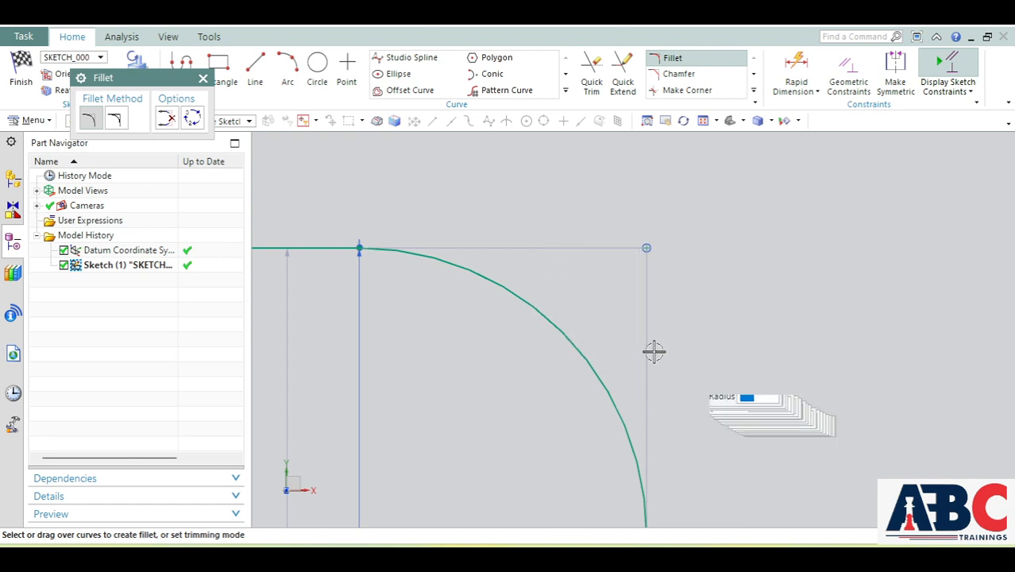
scroll(548, 222, down, 1)
scroll(552, 225, down, 3)
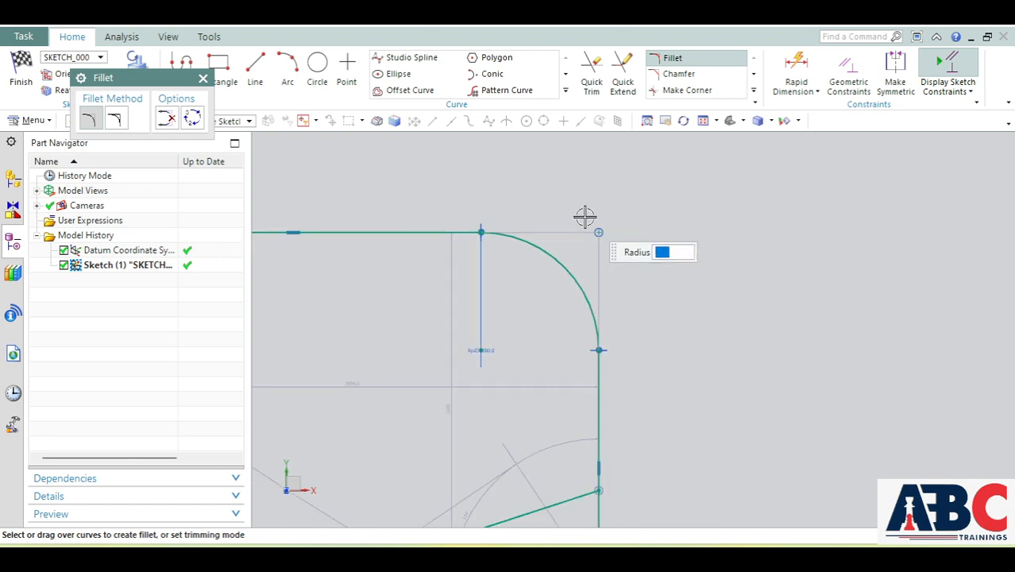
click(116, 119)
scroll(469, 230, down, 1)
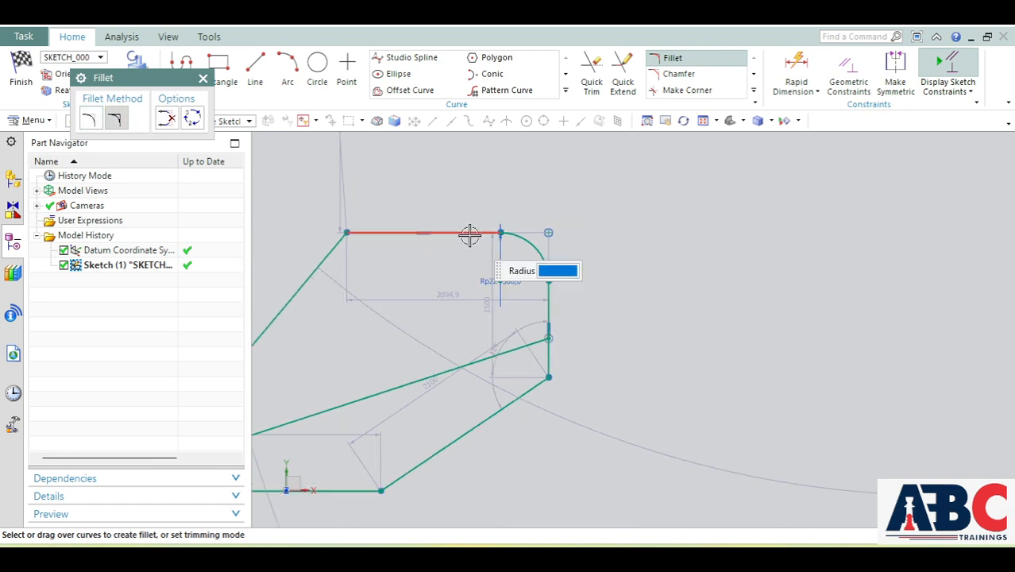
scroll(526, 433, up, 2)
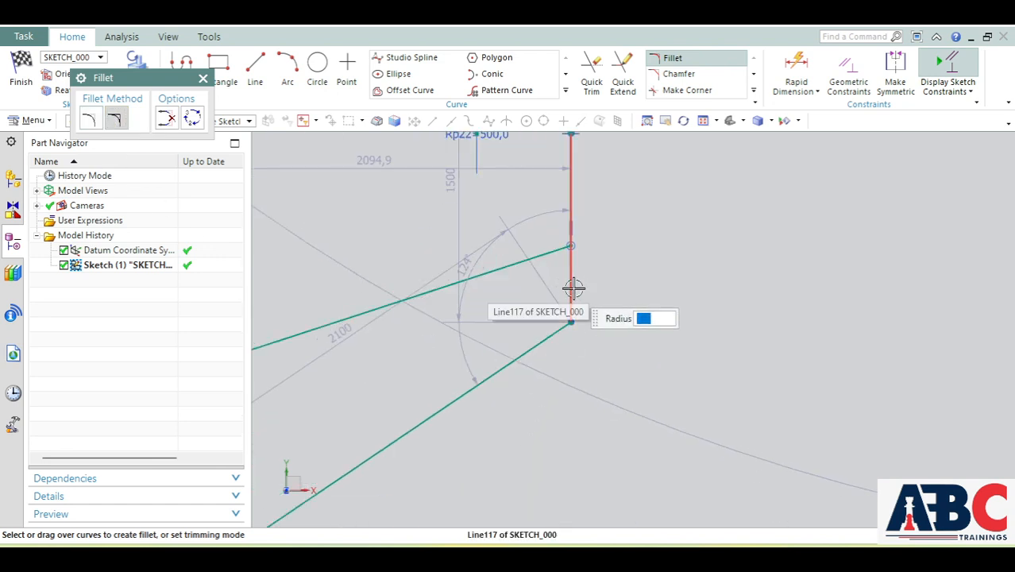
click(572, 288)
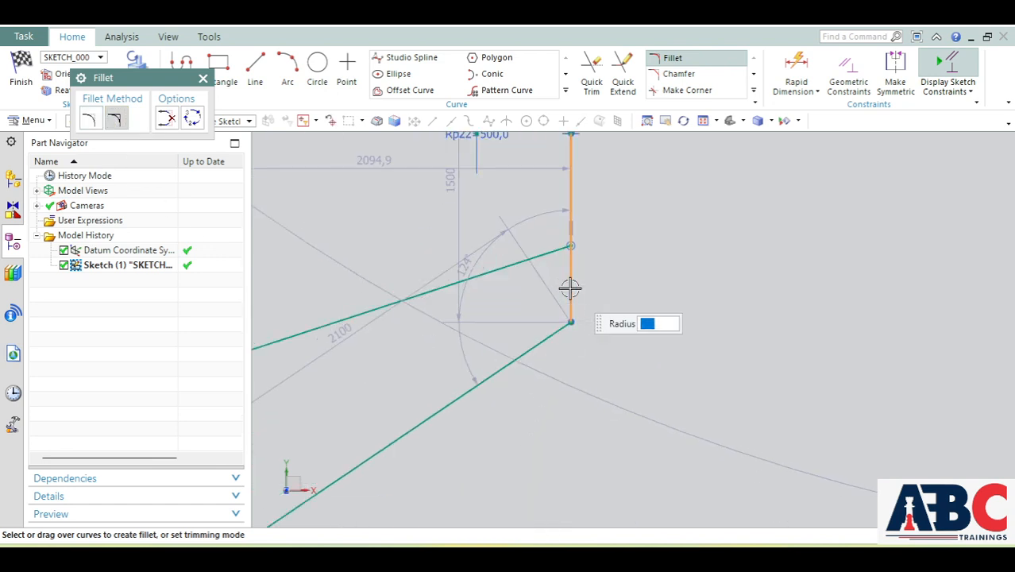
click(553, 331)
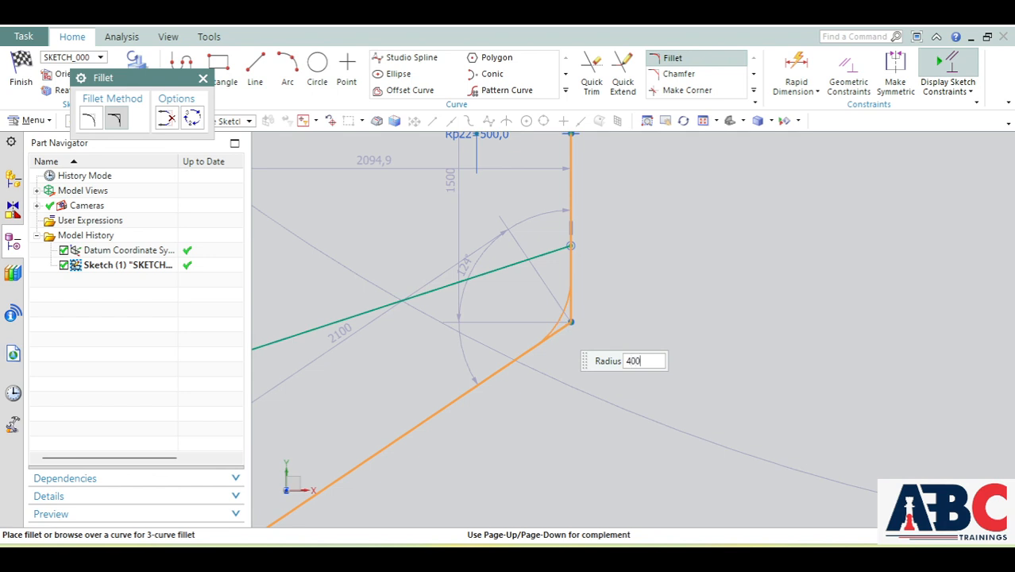
click(555, 325)
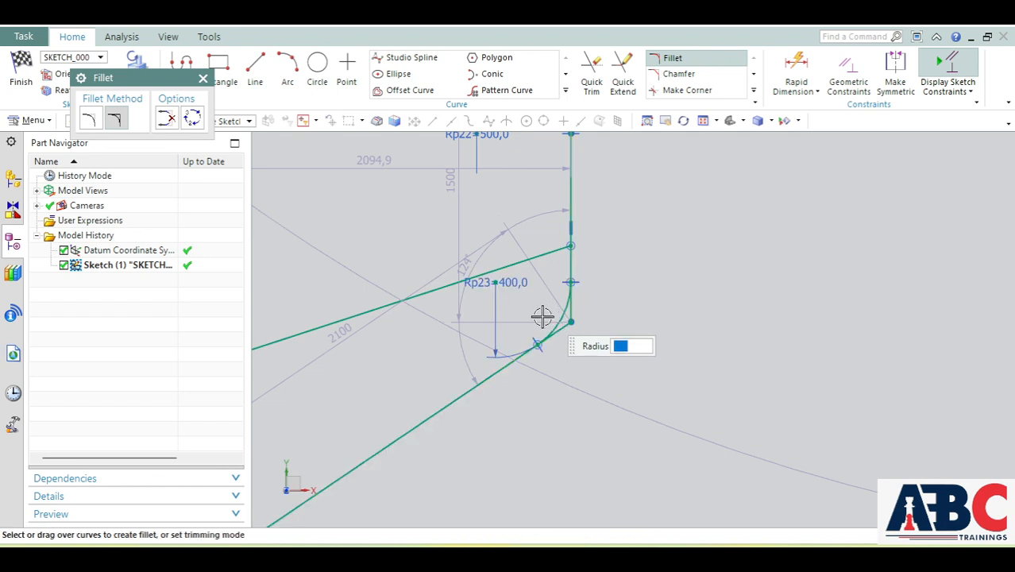
scroll(548, 334, up, 2)
scroll(553, 355, up, 1)
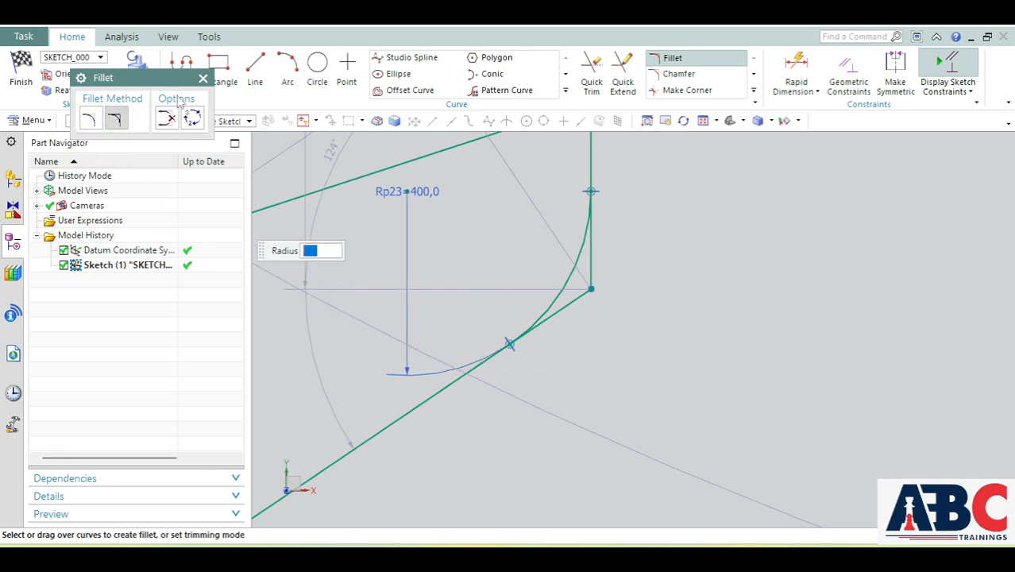
click(203, 78)
Start a chamfer between the upper horizontal and slanted sides and preview the Asymmetric and Offset and Angle types before returning to Symmetric.
scroll(562, 397, up, 5)
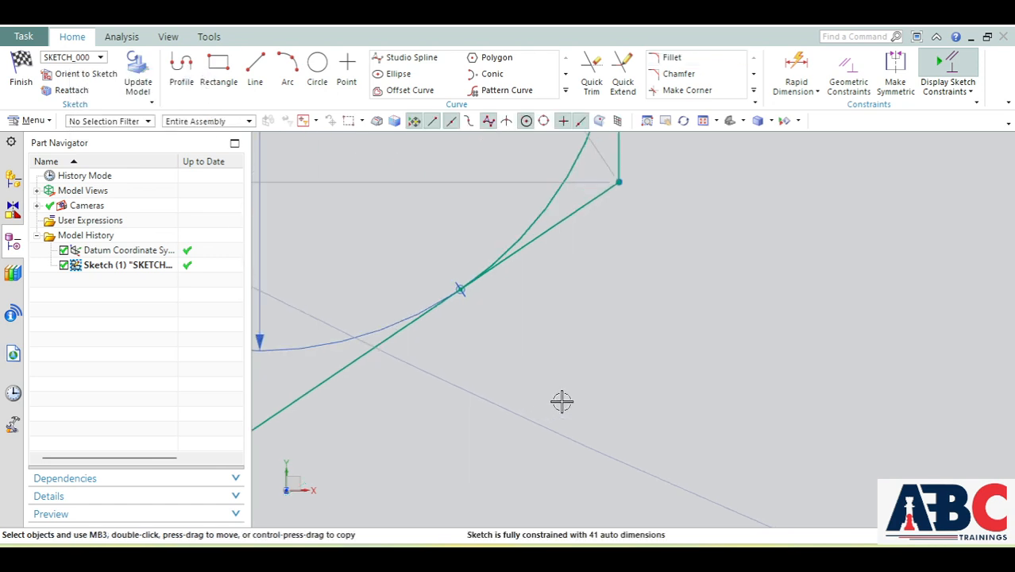
scroll(562, 397, up, 2)
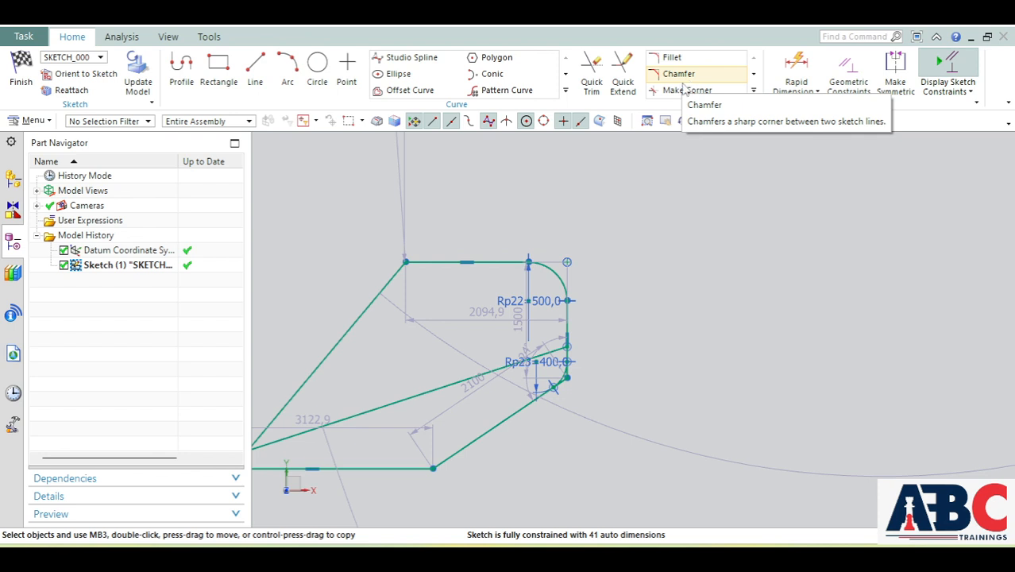
click(673, 80)
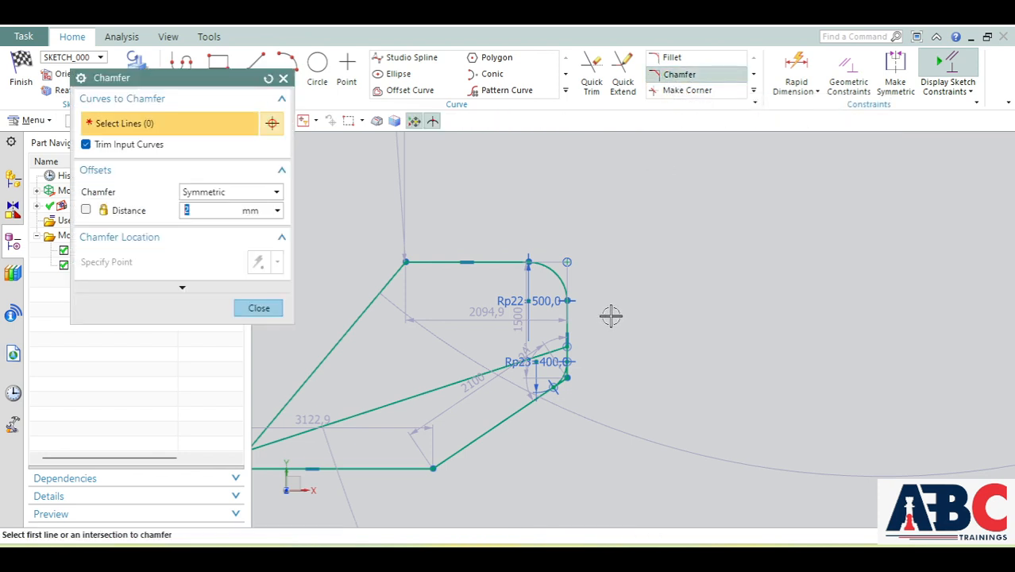
click(421, 267)
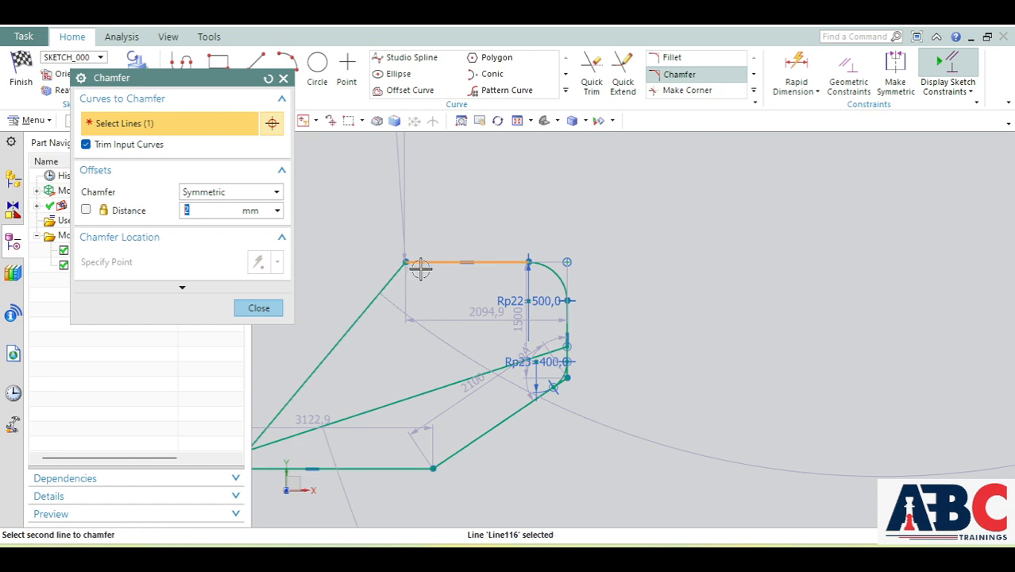
click(389, 287)
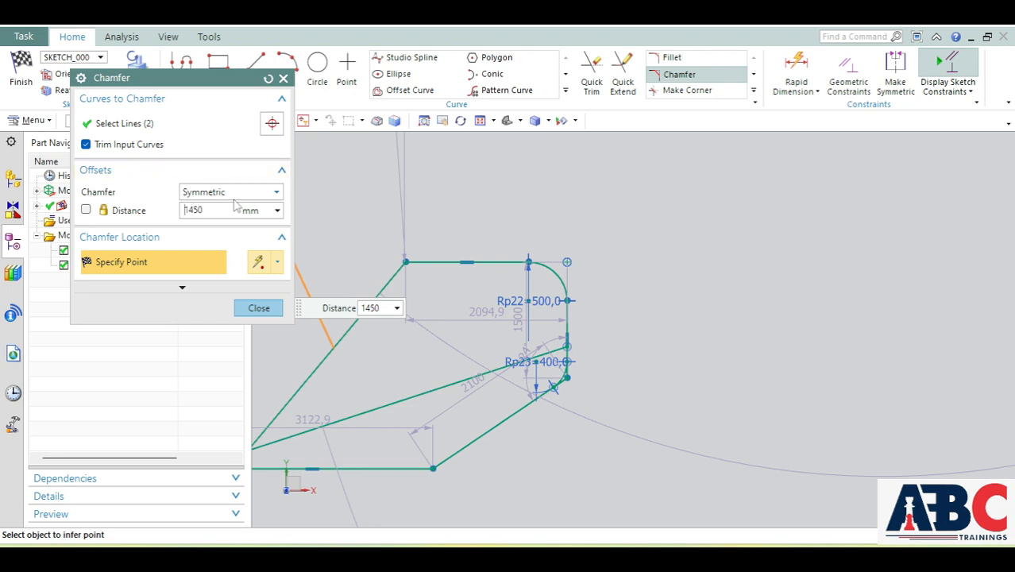
click(239, 193)
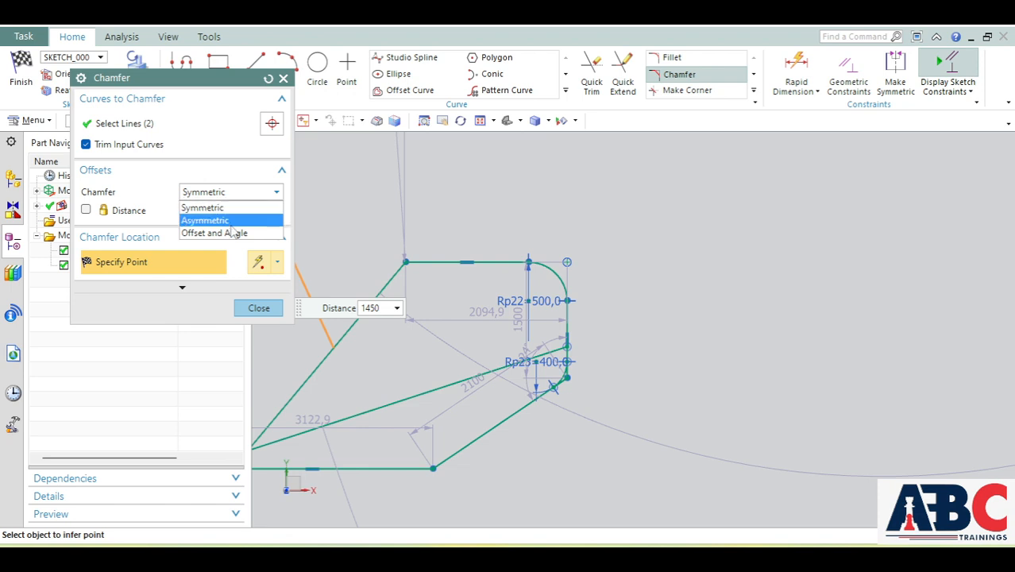
click(230, 225)
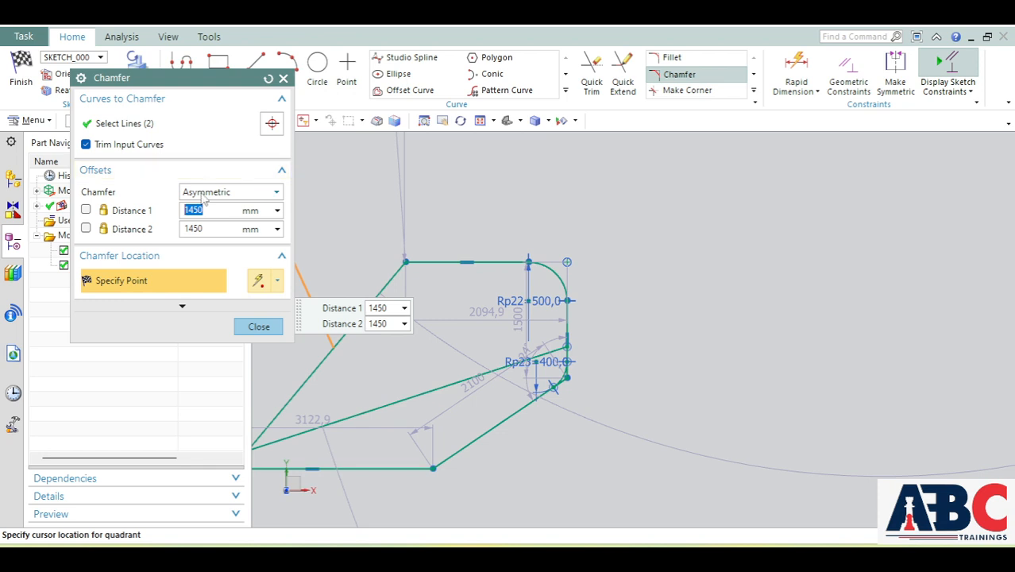
click(205, 197)
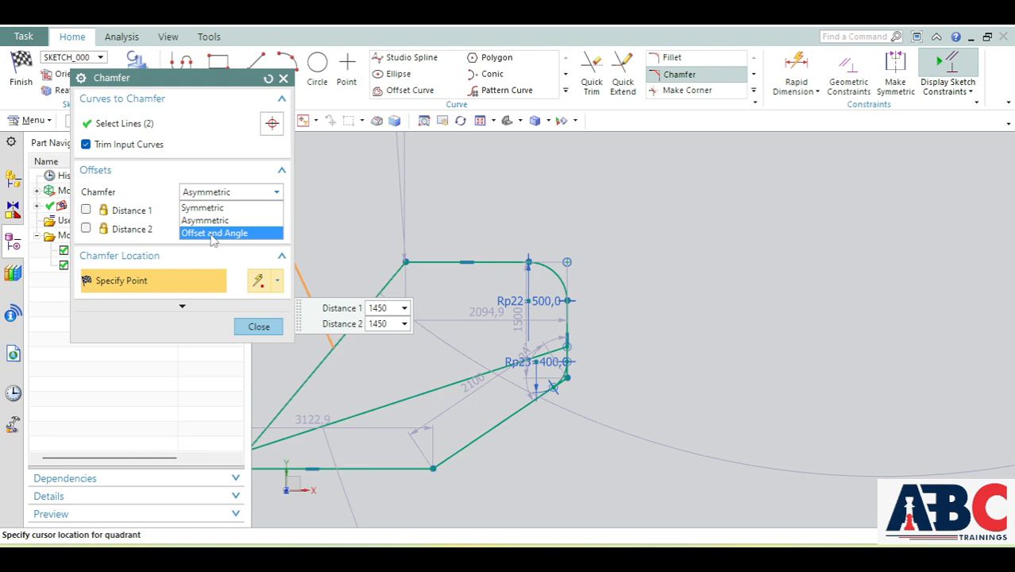
click(213, 234)
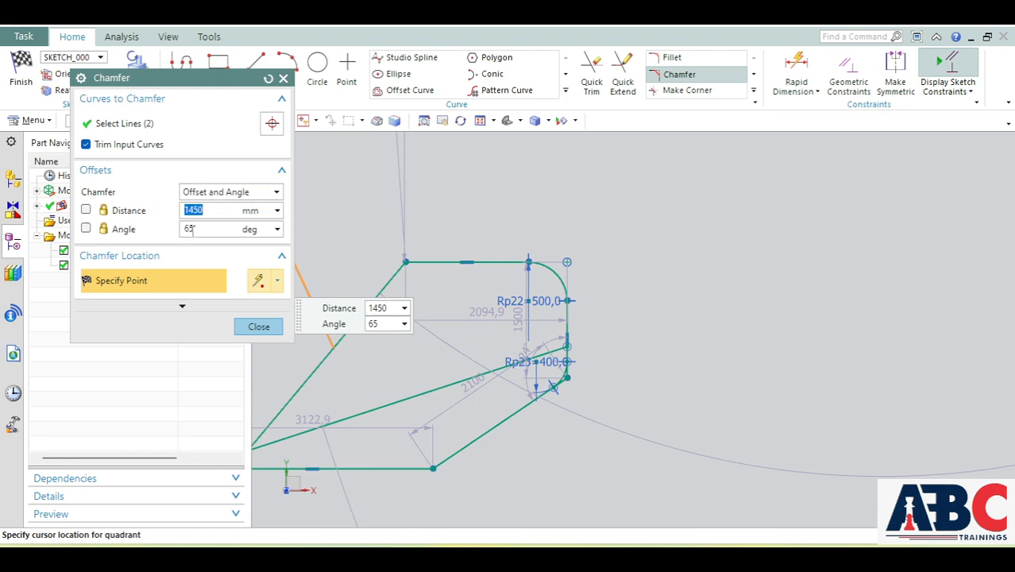
click(220, 192)
click(218, 208)
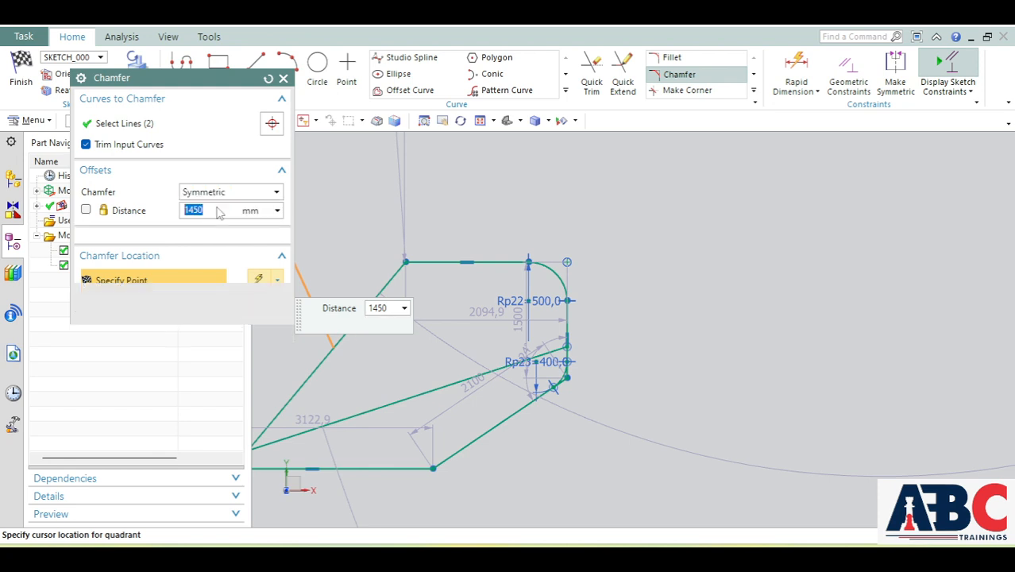
Try placing the symmetric chamfer with a 600 mm distance on the slanted side's outer quadrant, and discard it.
text(900)
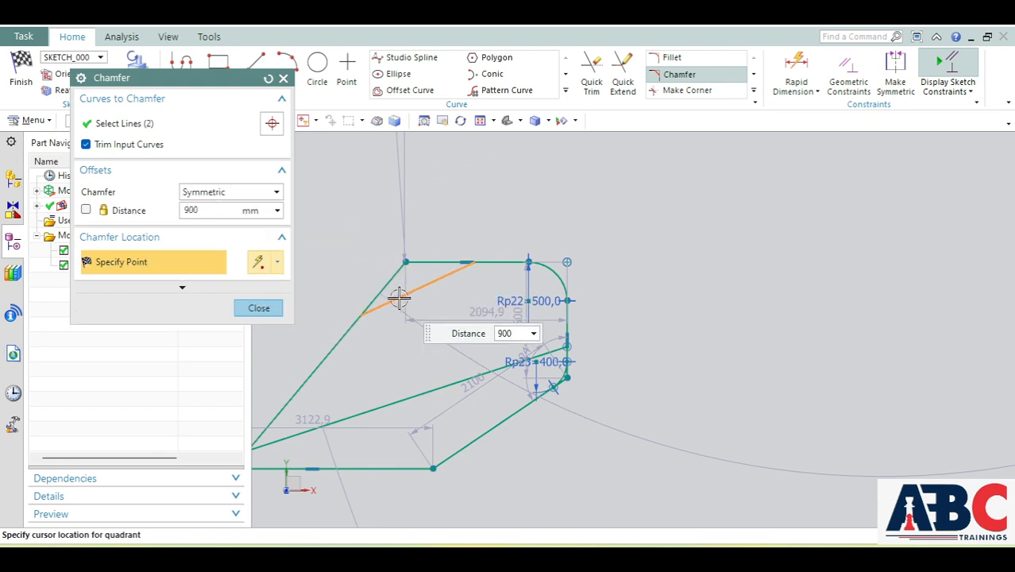
text(1500)
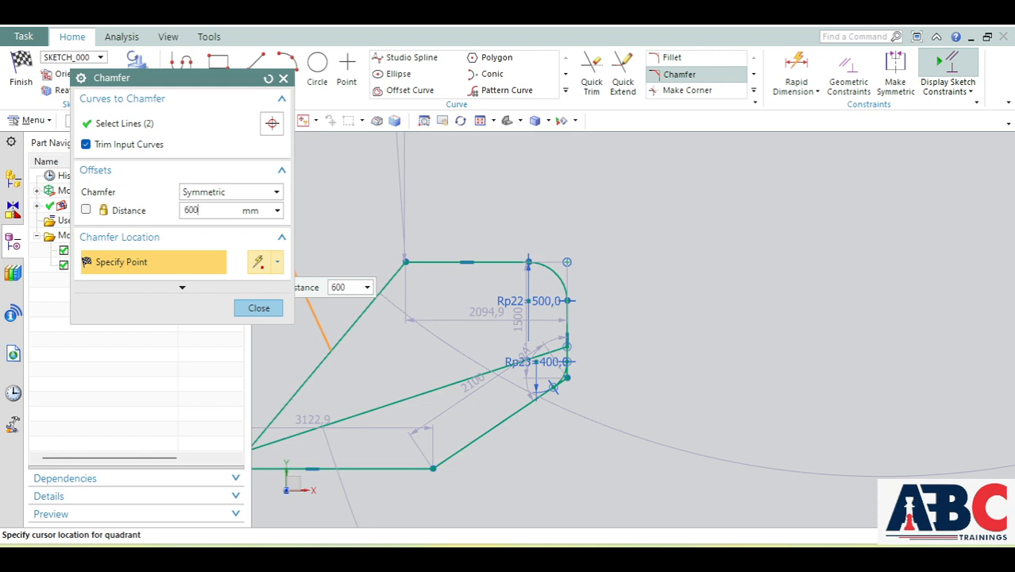
click(372, 300)
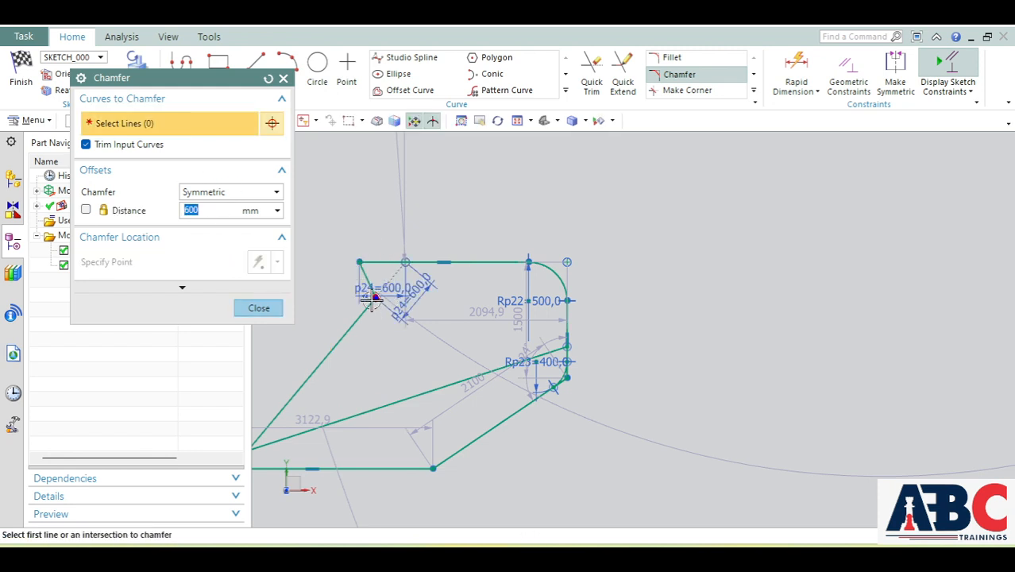
scroll(372, 301, up, 3)
scroll(372, 301, down, 2)
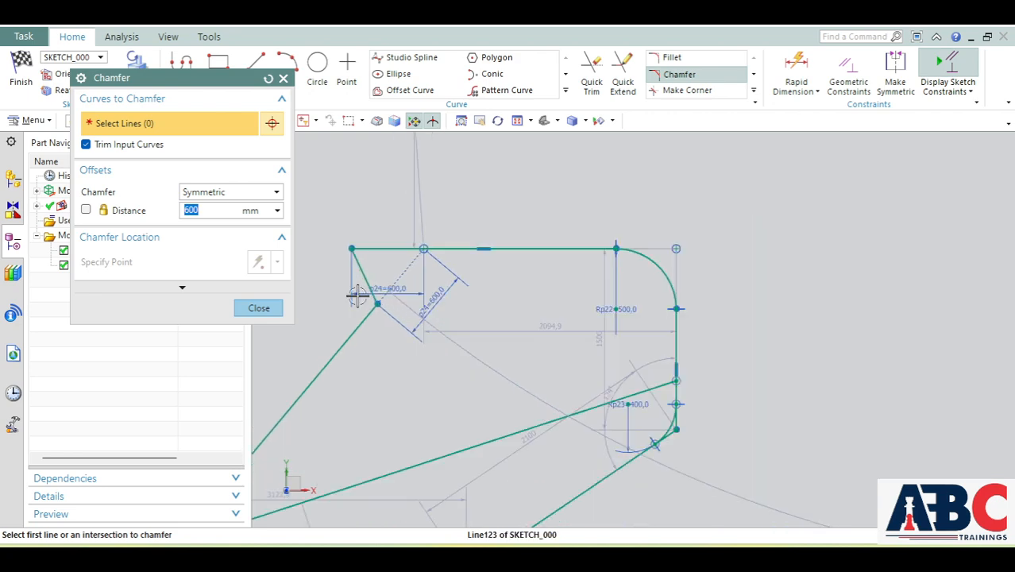
click(258, 308)
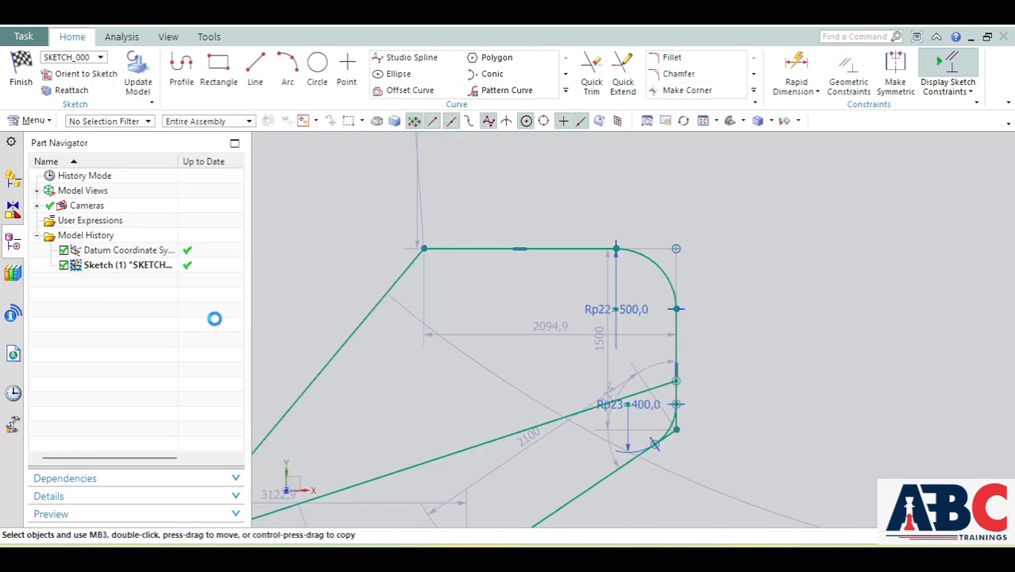
Try a symmetric 600 mm chamfer inside the corner between the upper horizontal and slanted sides, and undo it.
click(691, 74)
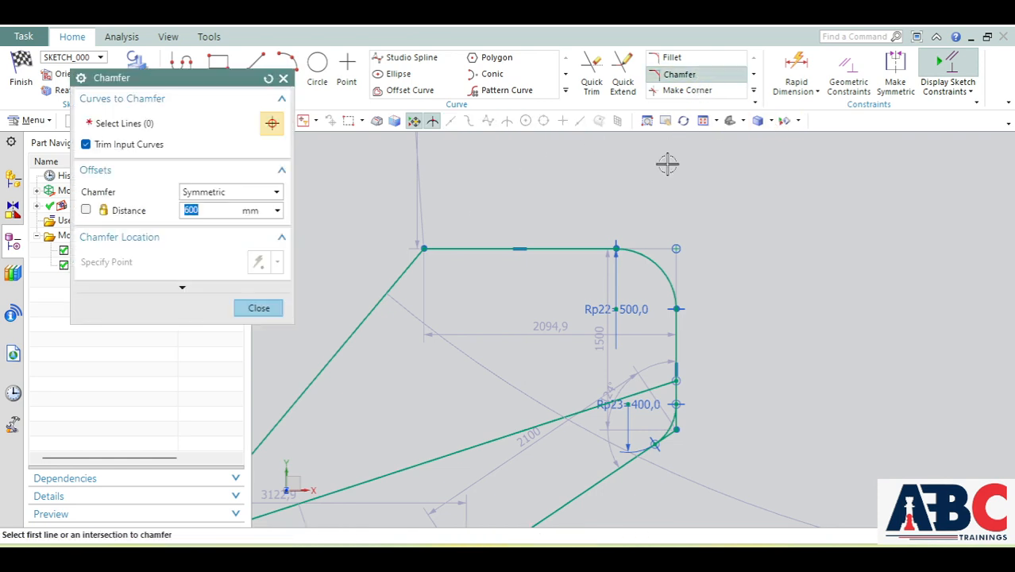
click(451, 249)
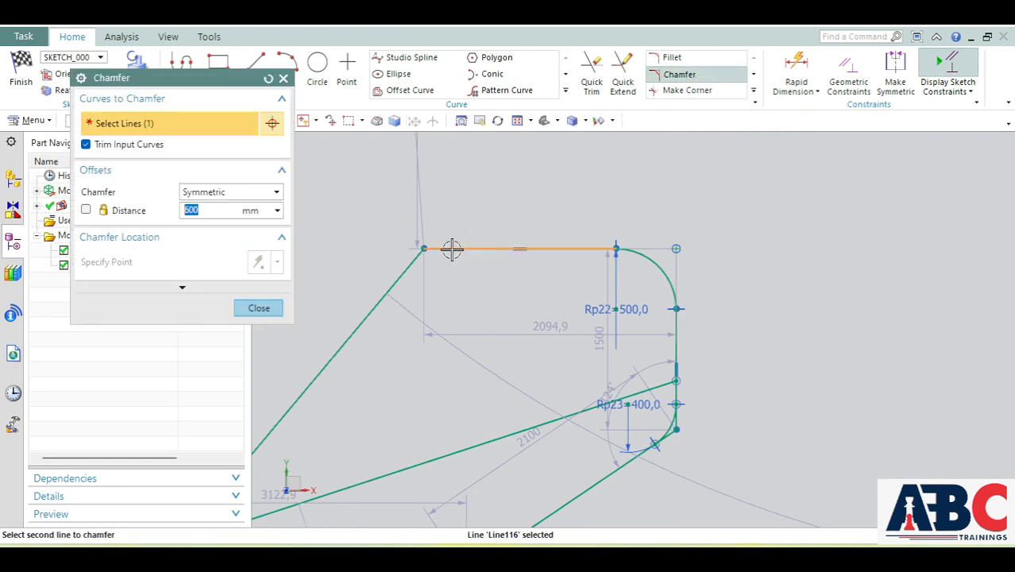
click(409, 270)
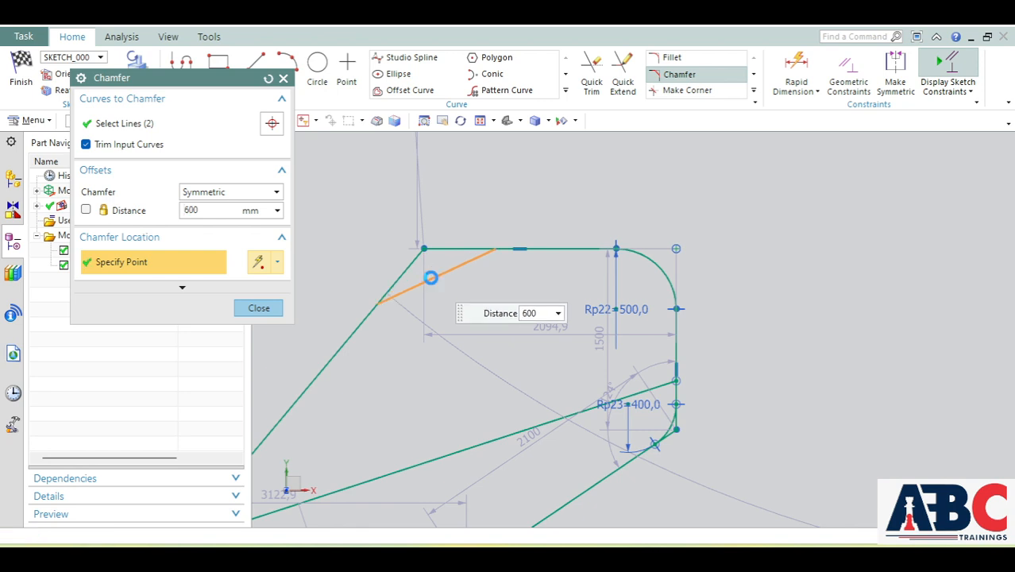
click(431, 277)
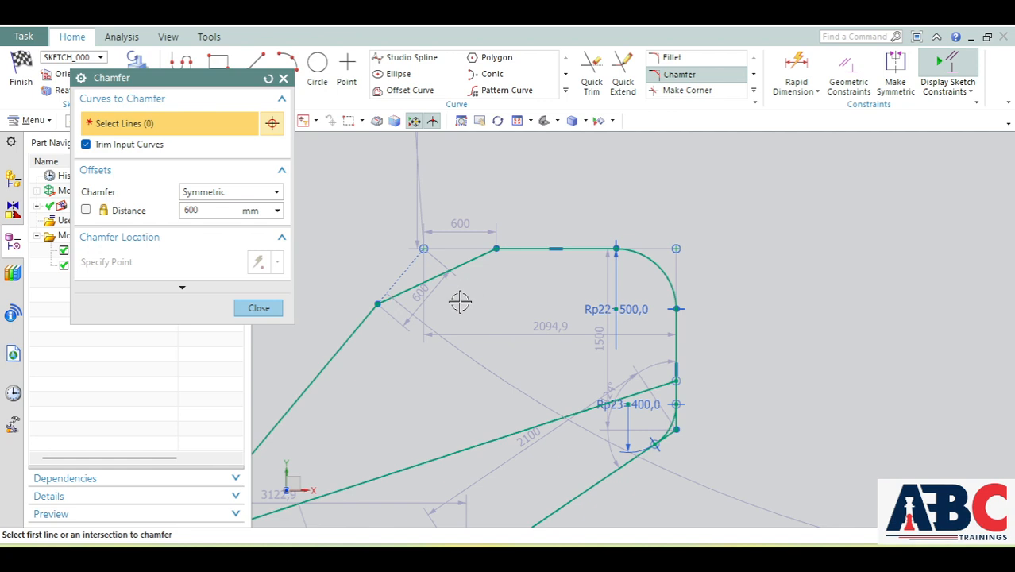
scroll(374, 243, up, 5)
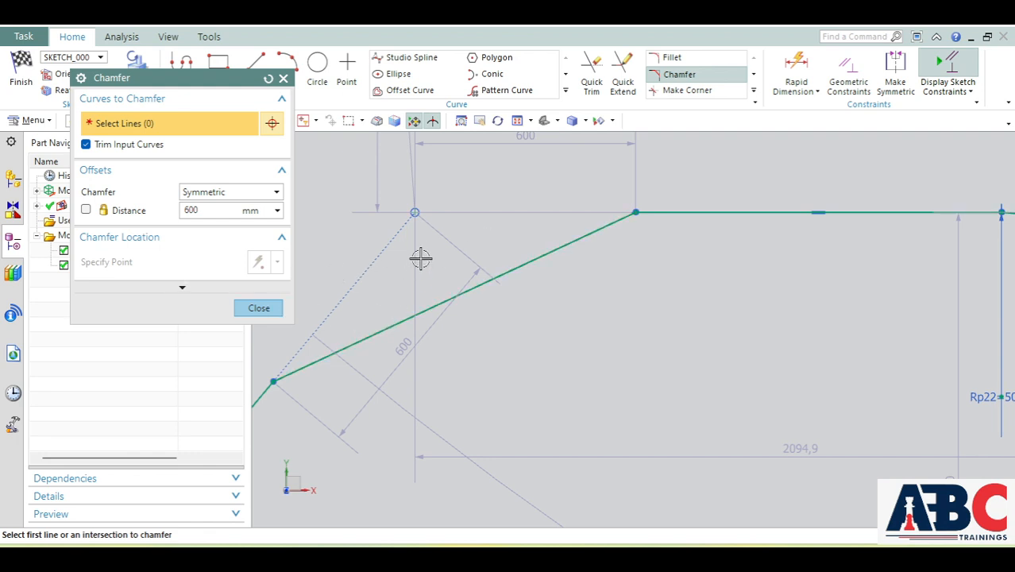
scroll(421, 258, down, 6)
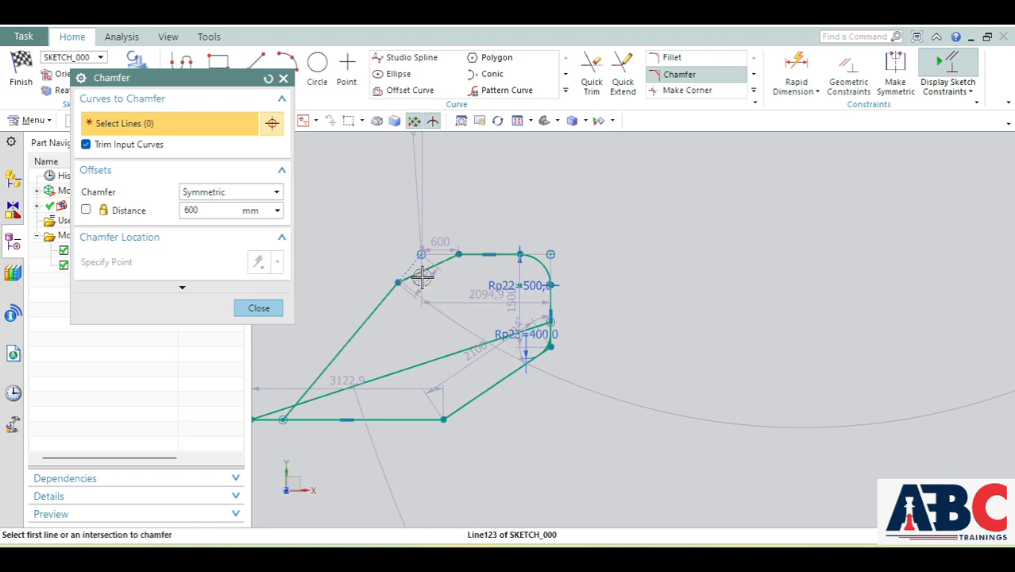
key(ctrl+z)
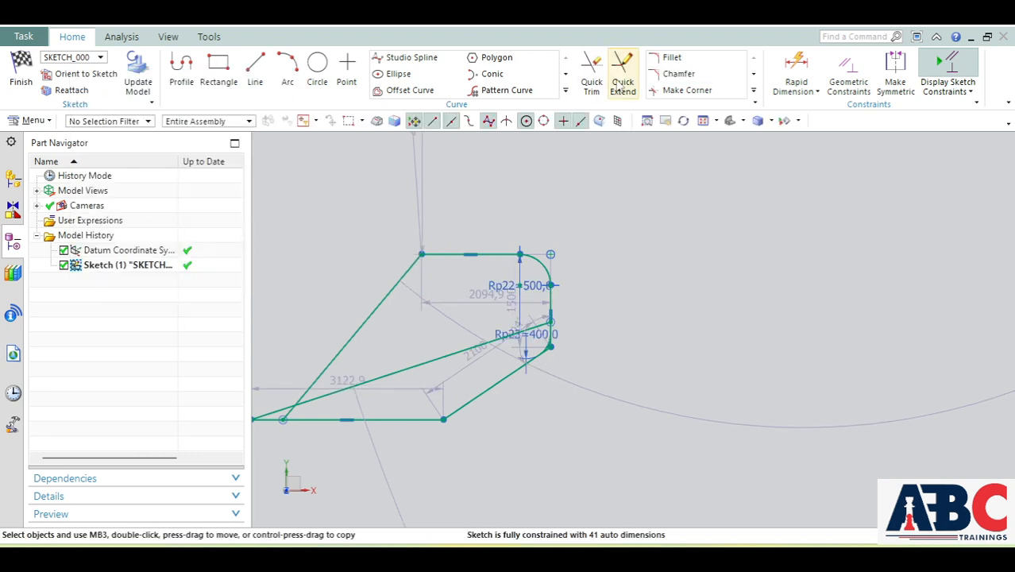
Chamfer the corner between the upper horizontal and slanted sides asymmetrically, 400 mm along the horizontal and 1000 mm along the slanted side.
click(678, 73)
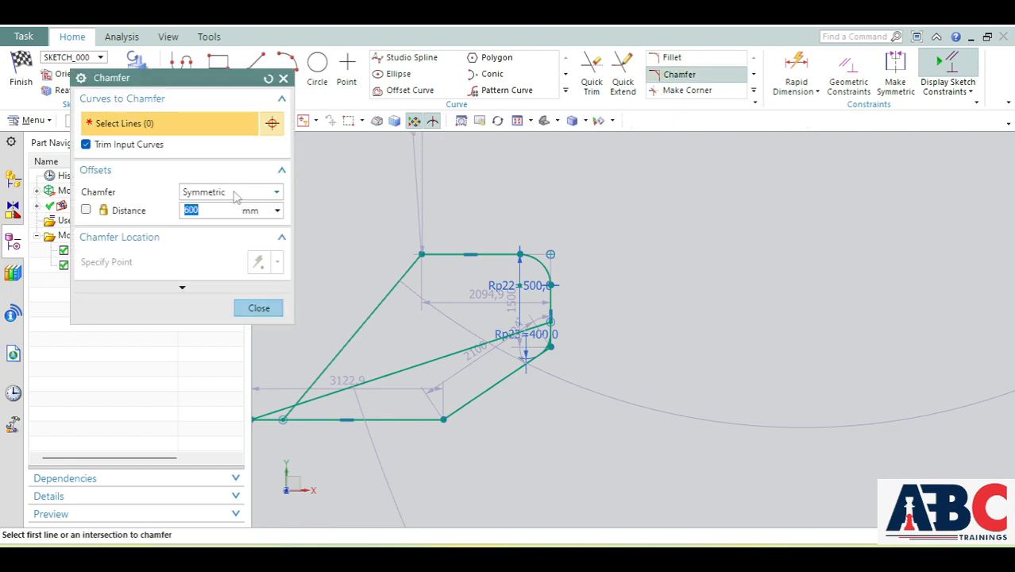
click(234, 194)
click(234, 220)
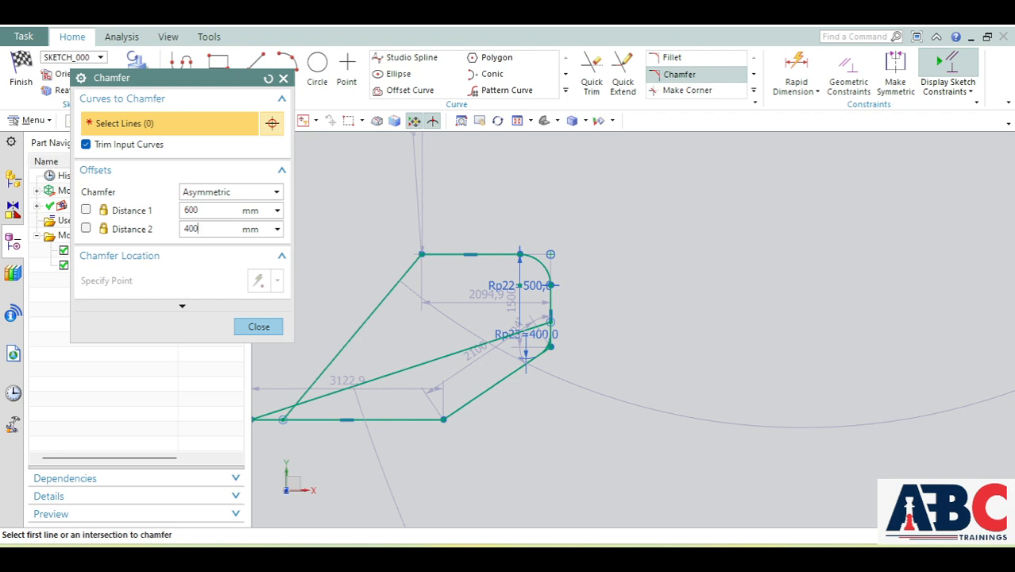
click(396, 285)
click(449, 251)
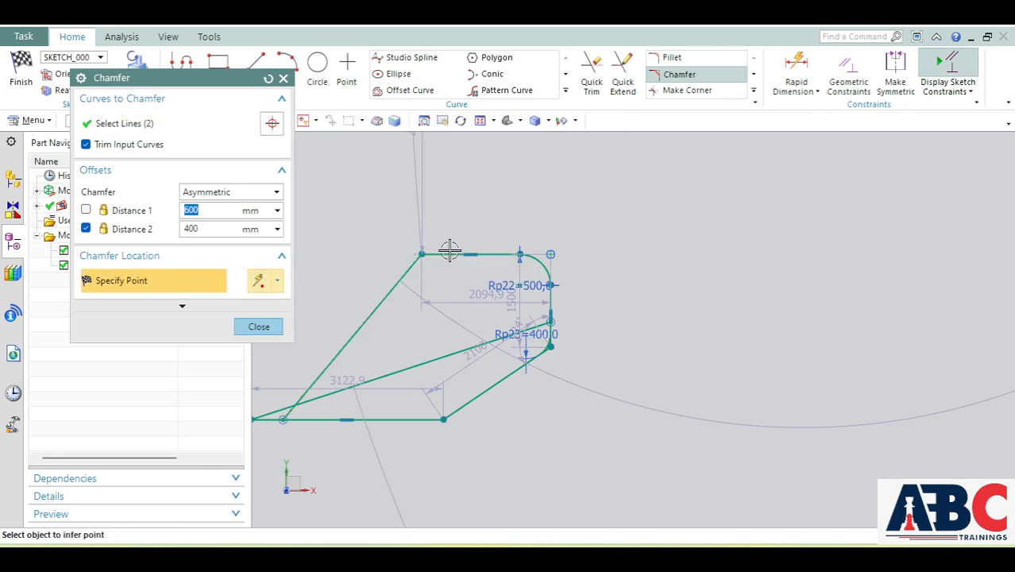
text(1000)
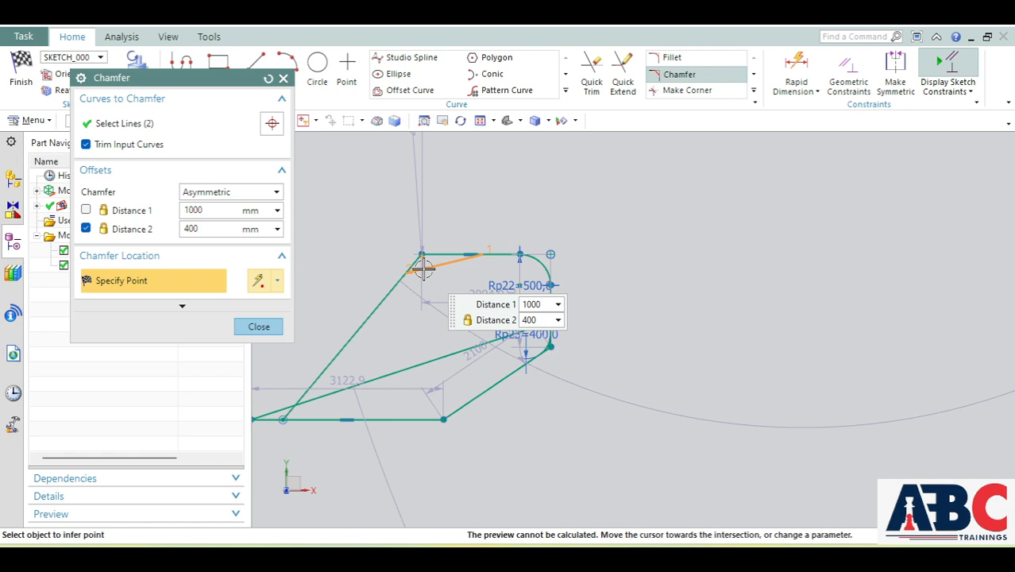
key(Delete)
key(Delete)
key(Delete)
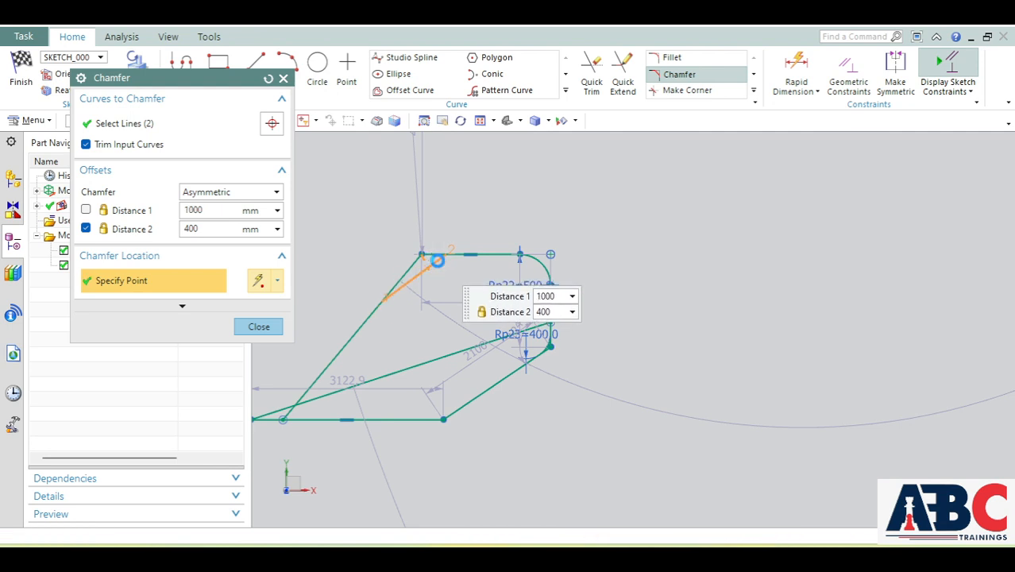
click(438, 292)
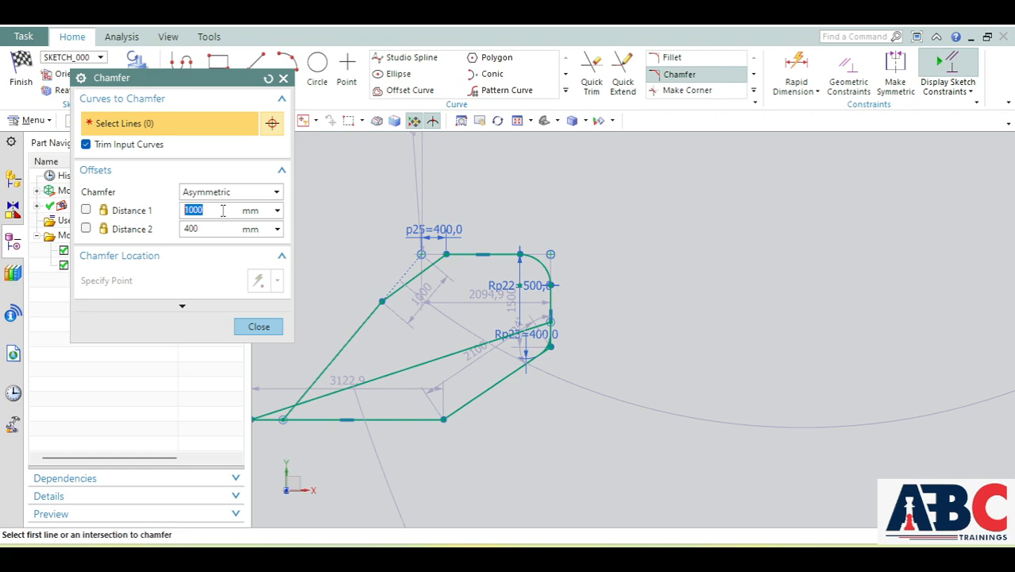
Try another asymmetric chamfer at the newly chamfered corner with Distance 1 set to 600 mm, and discard it.
scroll(420, 228, up, 6)
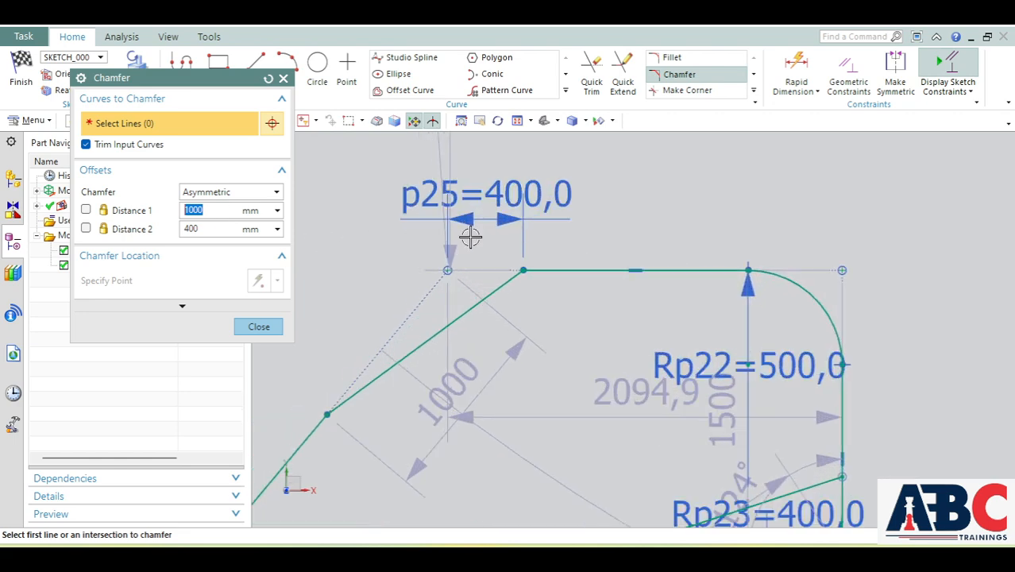
scroll(485, 218, down, 3)
scroll(476, 271, down, 4)
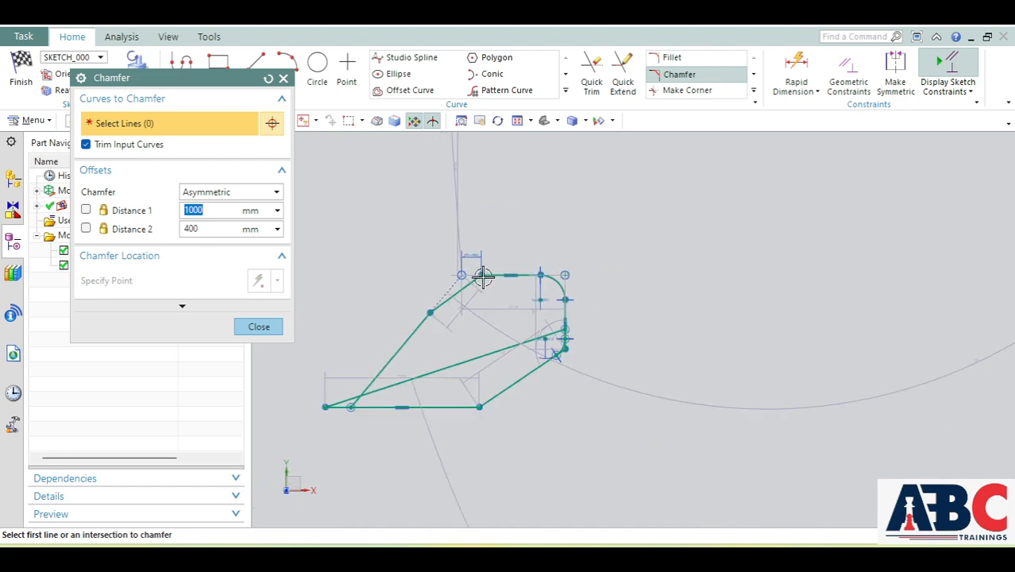
scroll(466, 295, up, 3)
scroll(467, 295, up, 2)
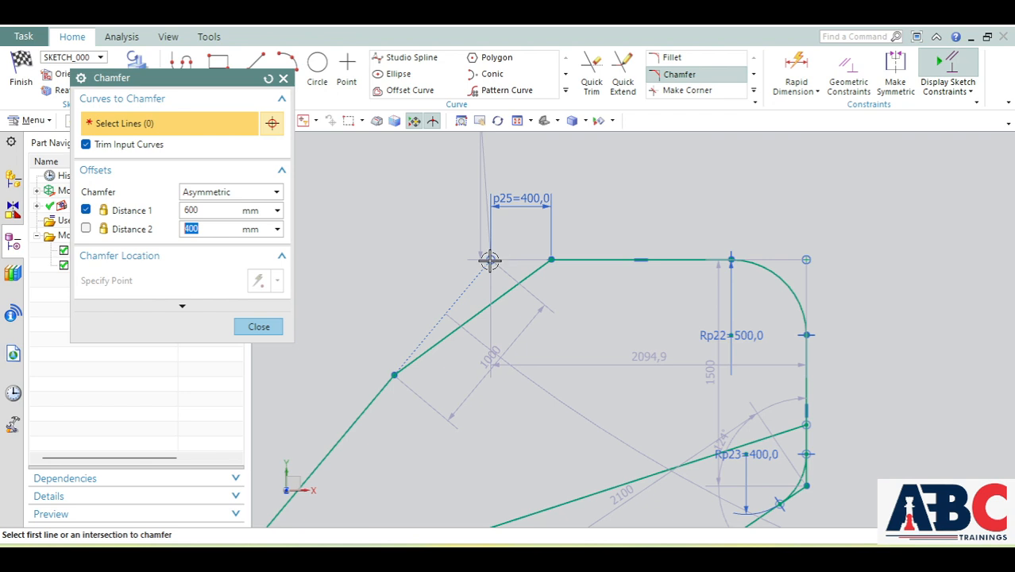
click(396, 370)
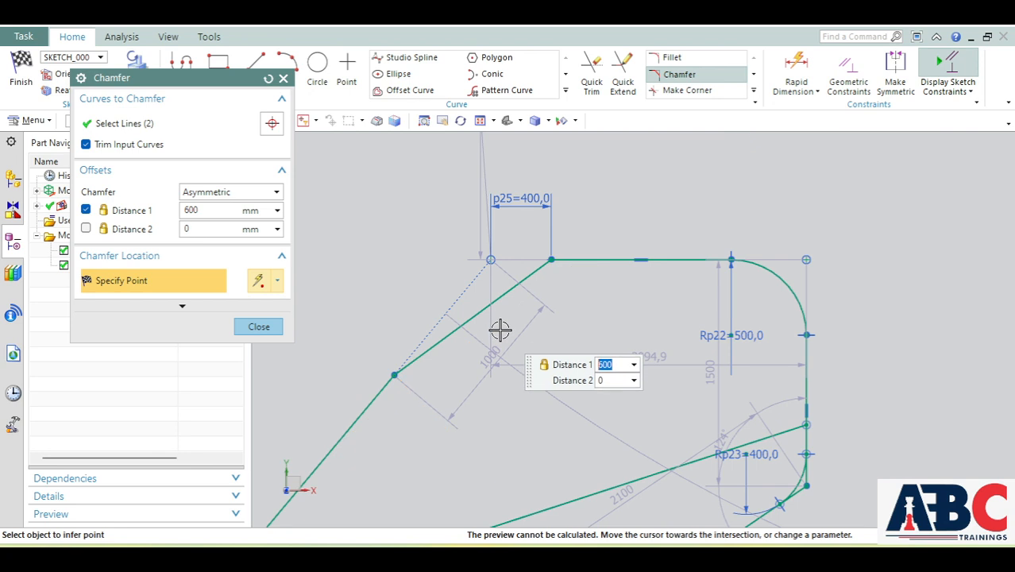
key(Escape)
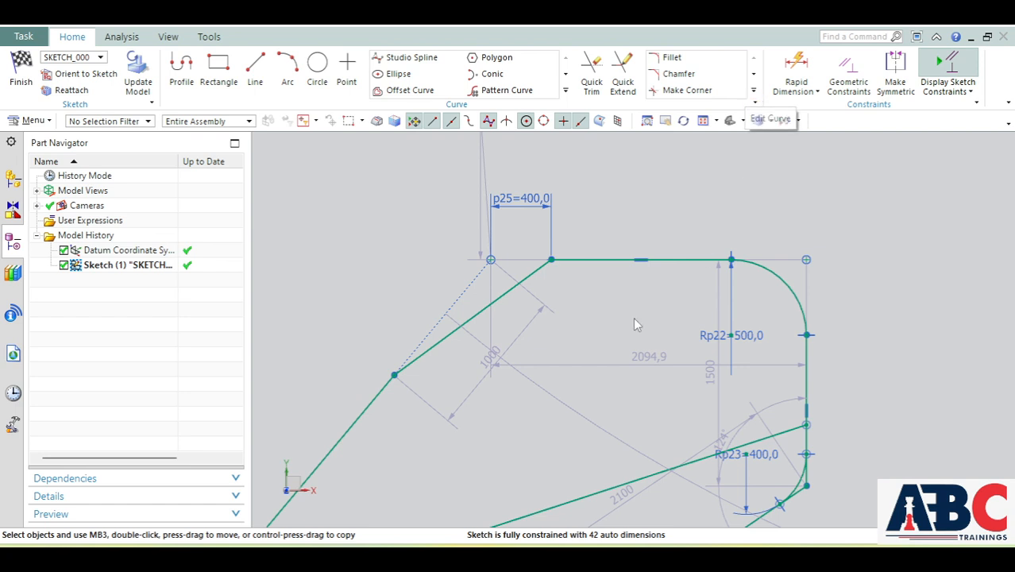
Extend the upper horizontal and vertical sides into a sharp corner outside the 500 mm fillet using Make Corner.
scroll(529, 287, down, 2)
scroll(467, 308, up, 2)
scroll(467, 307, up, 3)
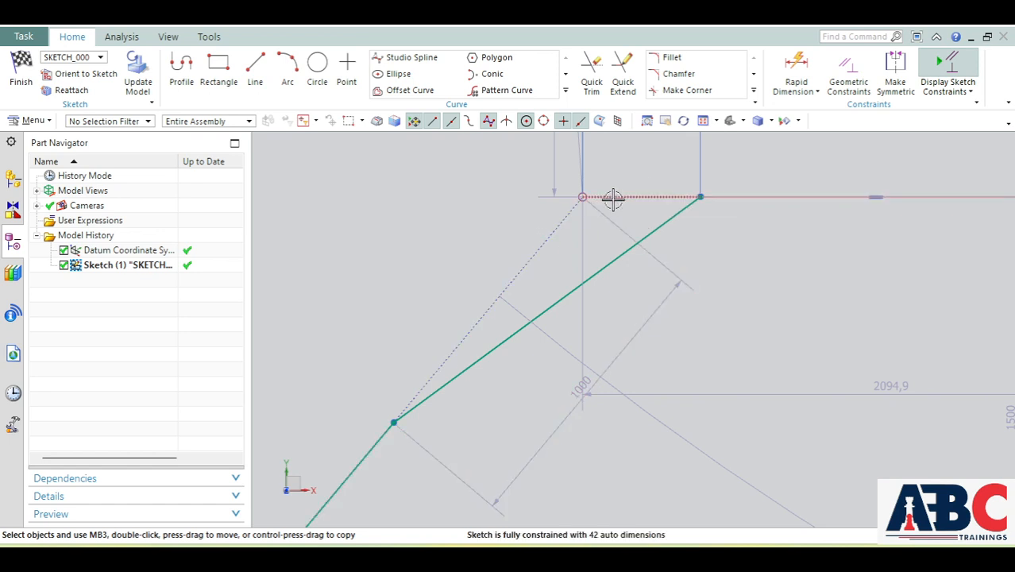
scroll(469, 270, down, 3)
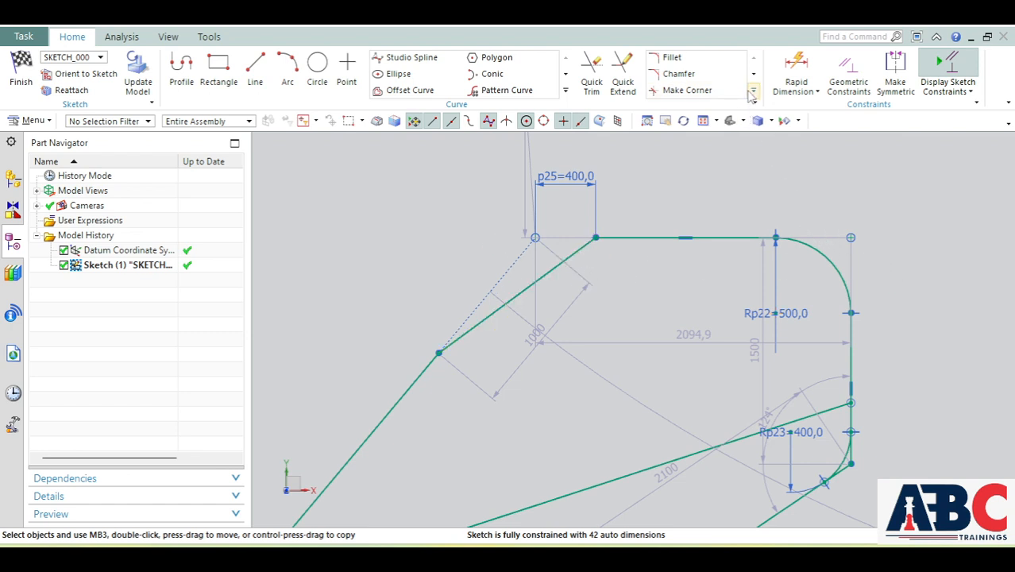
click(672, 91)
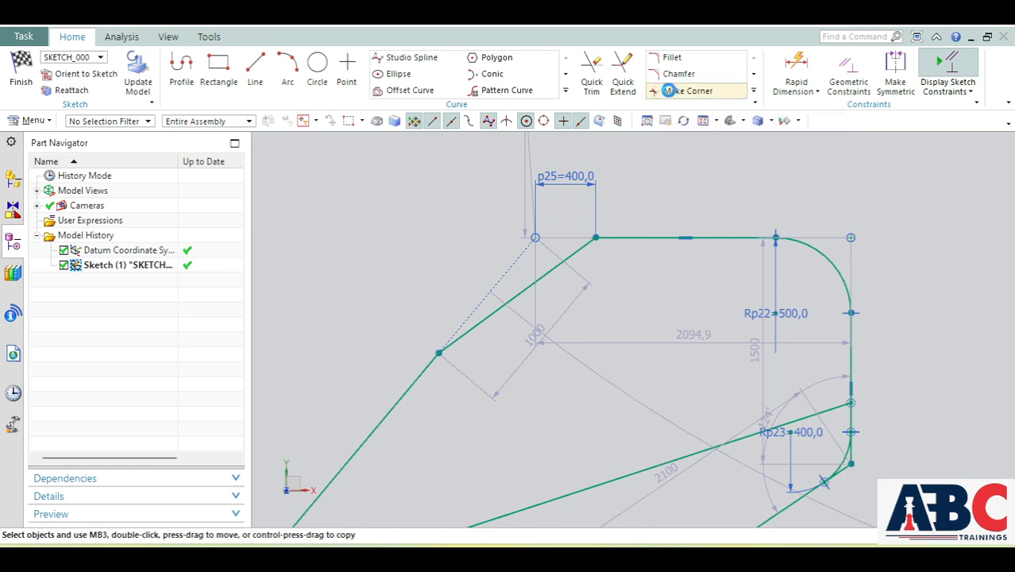
click(848, 322)
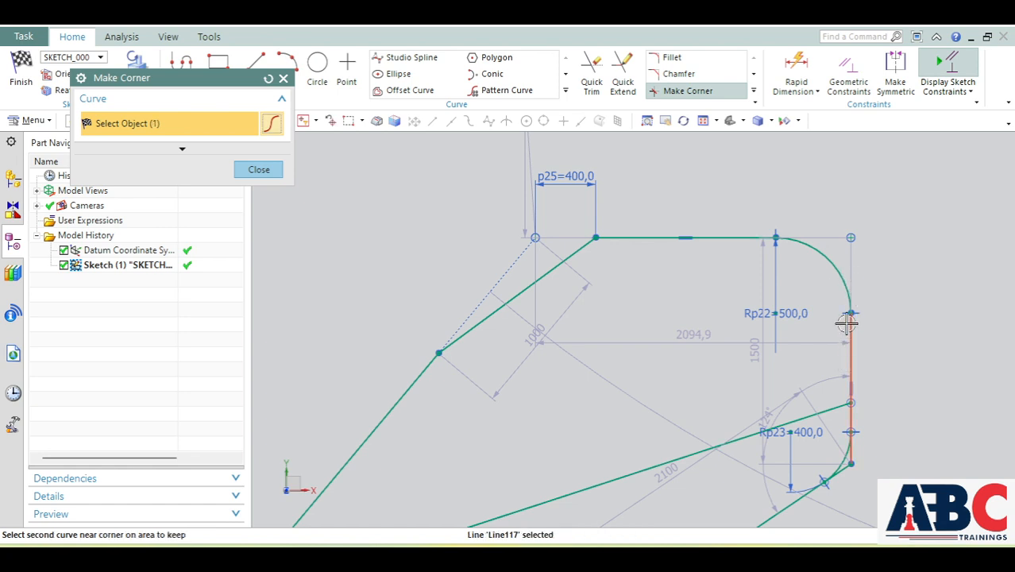
click(769, 238)
scroll(877, 280, up, 3)
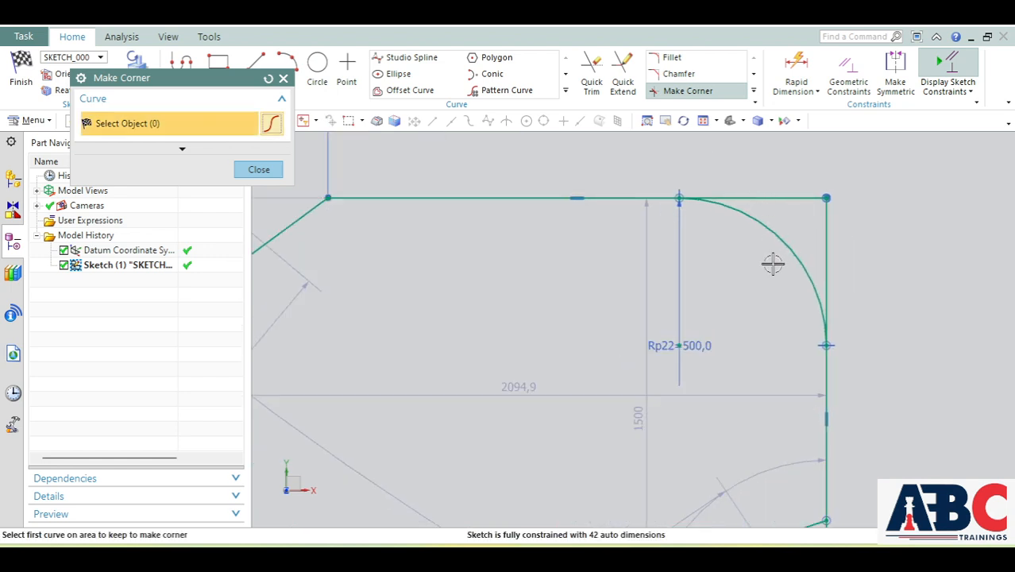
click(259, 170)
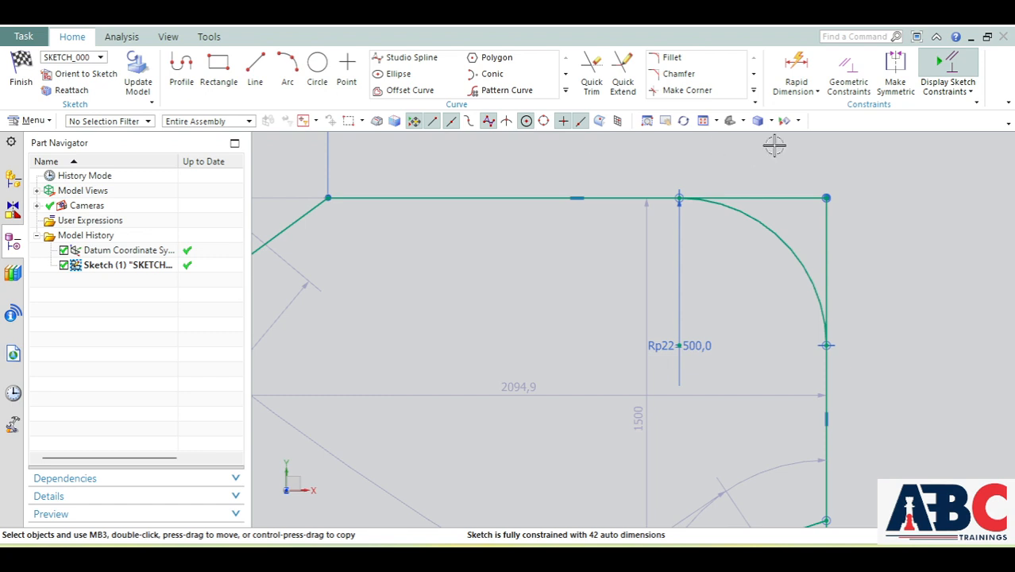
scroll(735, 236, down, 4)
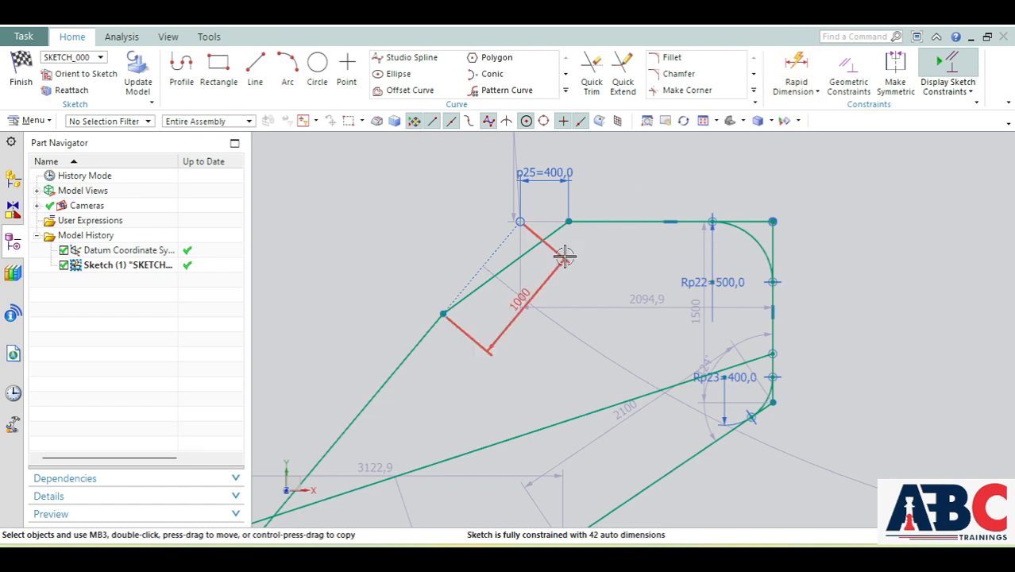
scroll(564, 253, down, 1)
scroll(568, 239, down, 3)
scroll(447, 378, up, 3)
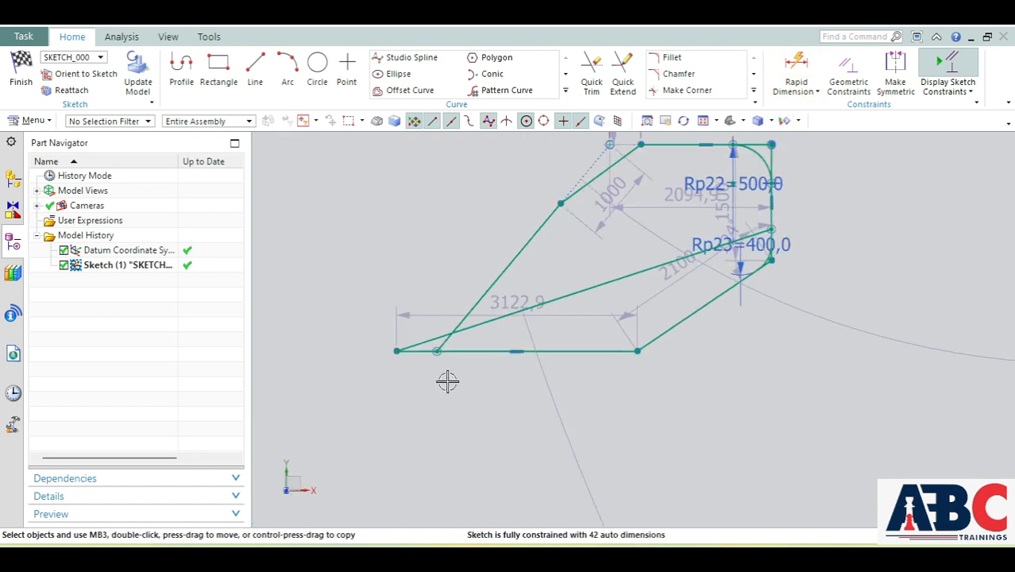
scroll(541, 324, down, 2)
scroll(625, 222, up, 3)
scroll(716, 176, up, 1)
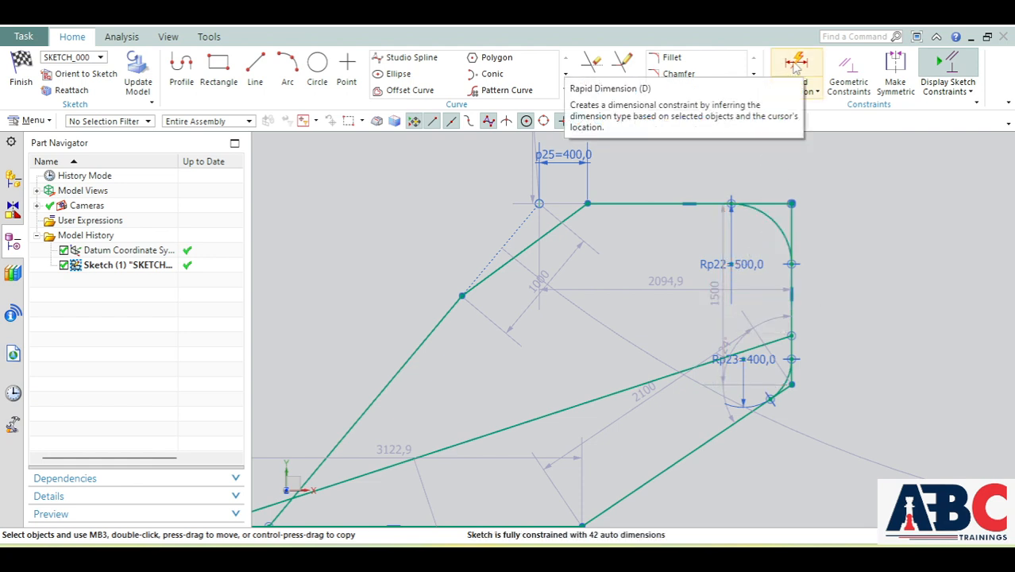
Dimension the long slanted side below the chamfer with Rapid Dimension and set its length to 2500.
scroll(548, 315, down, 3)
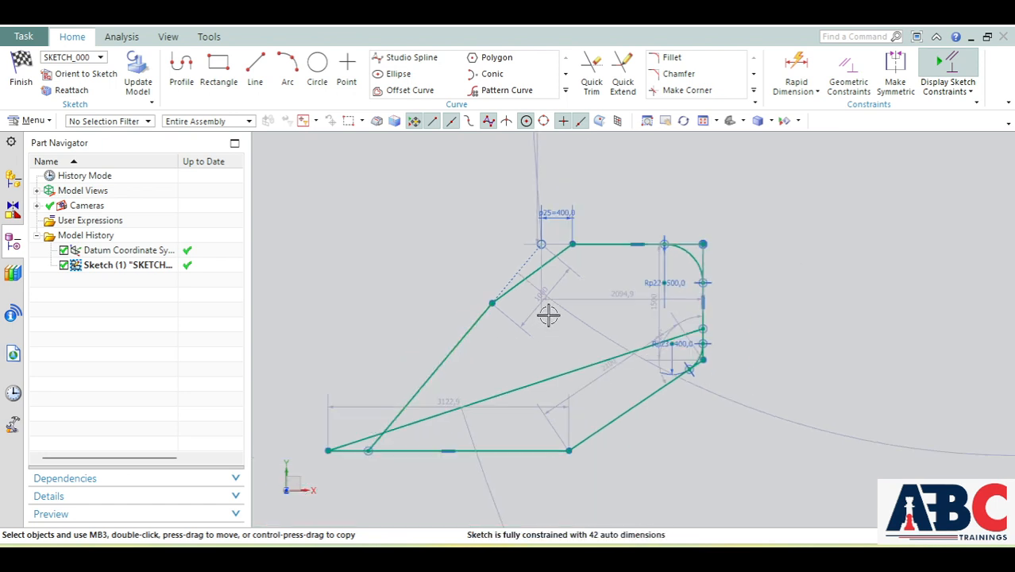
scroll(445, 356, up, 1)
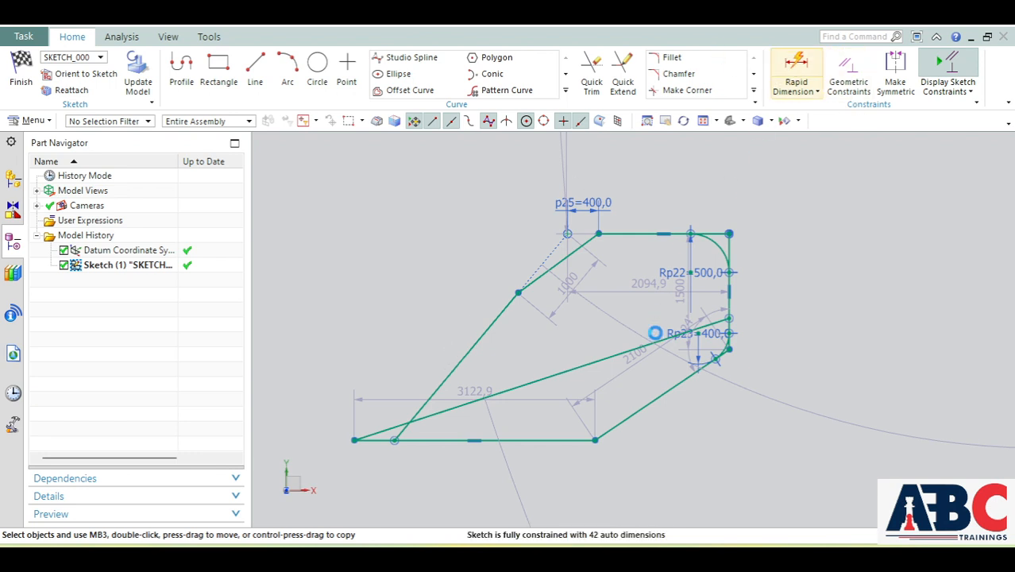
click(475, 345)
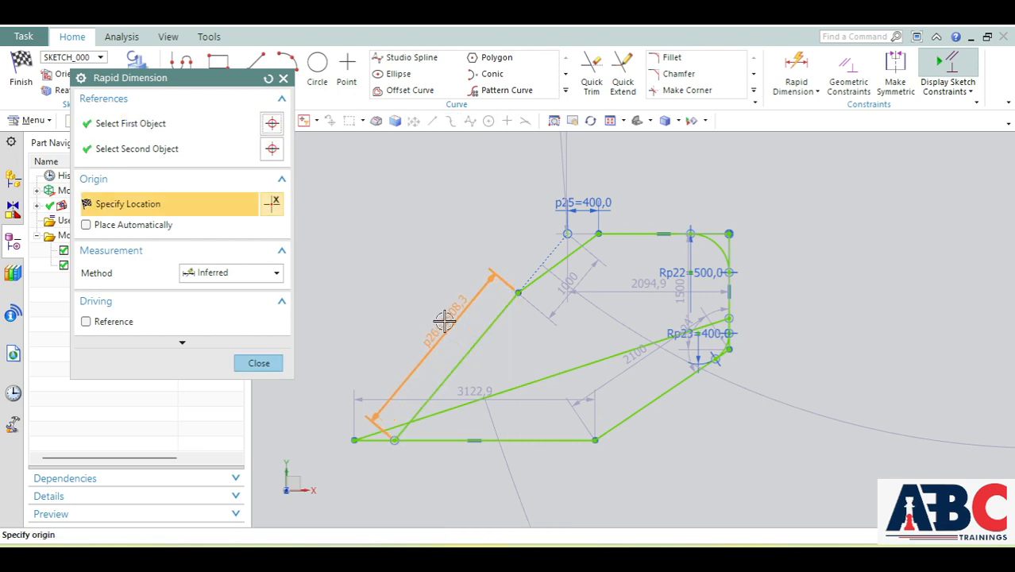
click(444, 320)
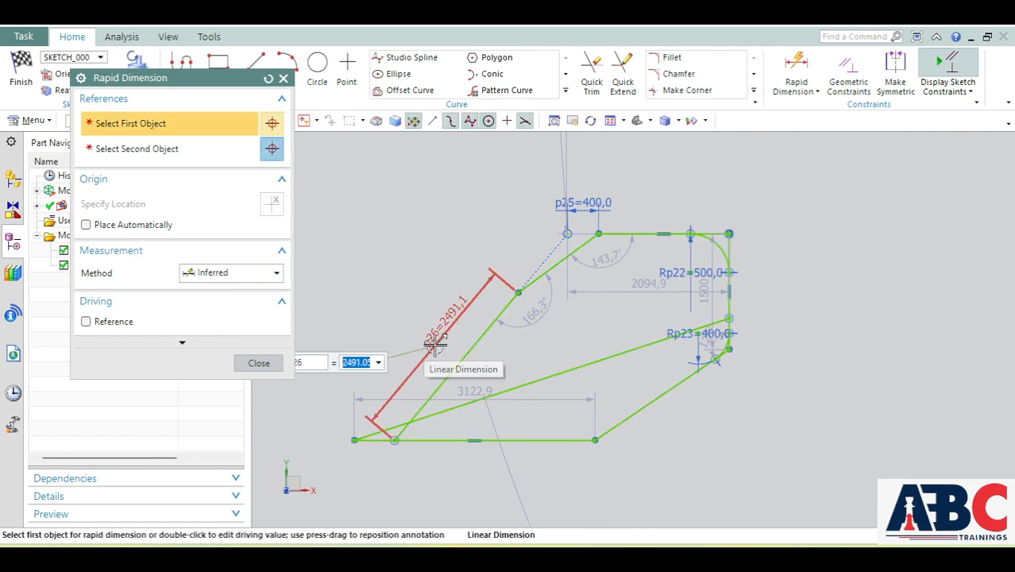
text(2500)
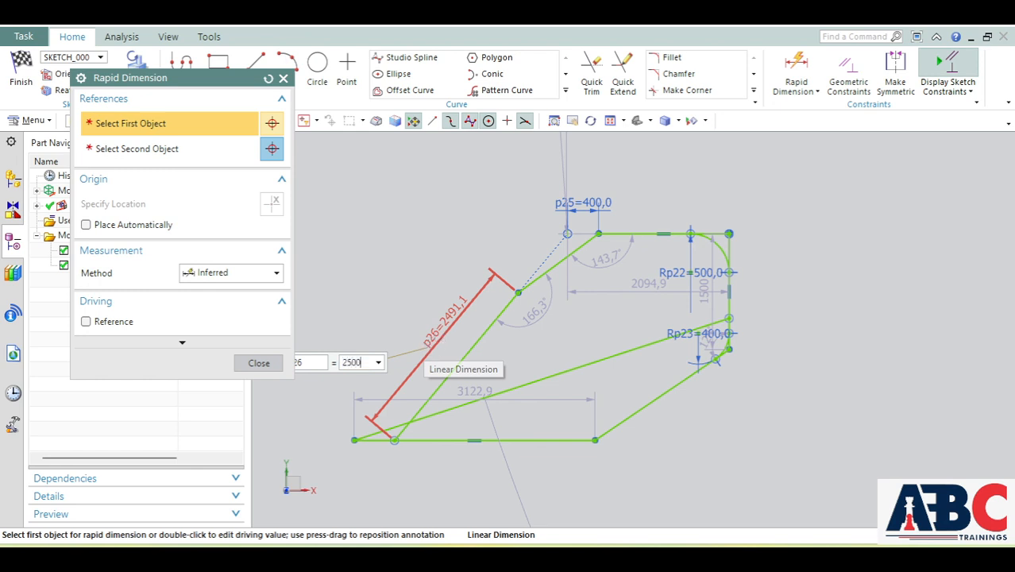
key(Return)
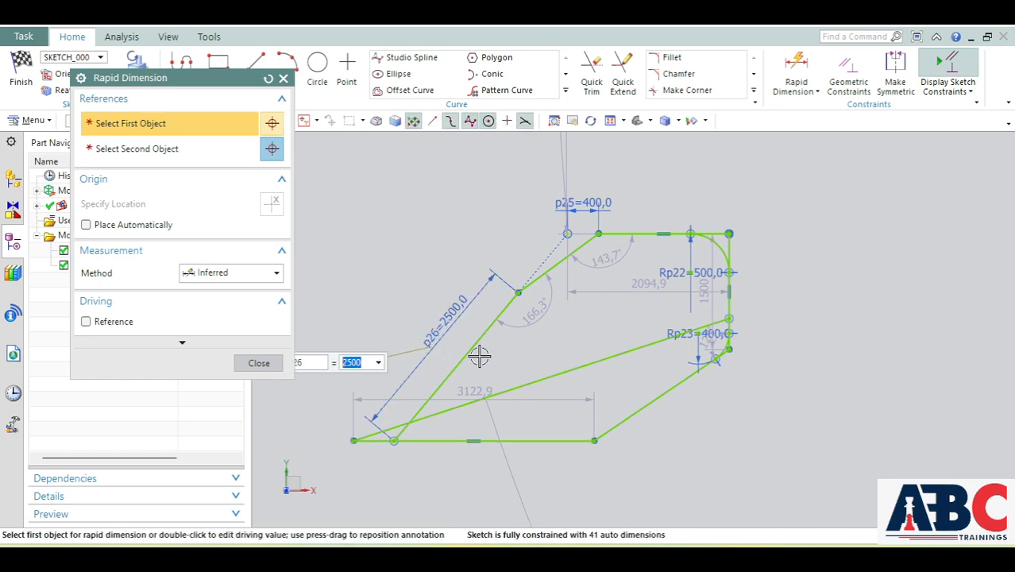
Review the available Rapid Dimension measurement methods, keep Inferred, and end the command.
scroll(325, 419, up, 2)
scroll(326, 418, down, 2)
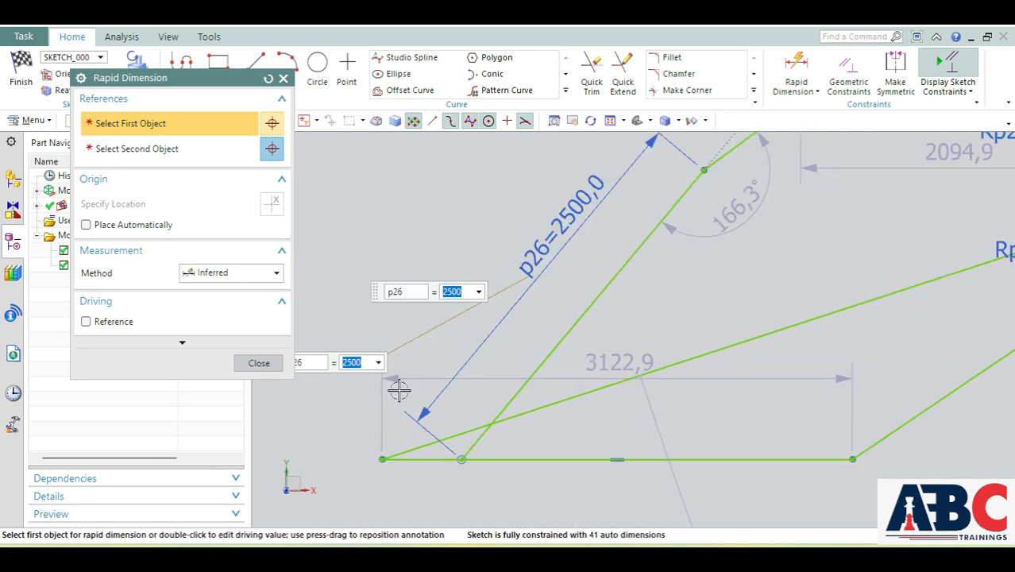
click(236, 274)
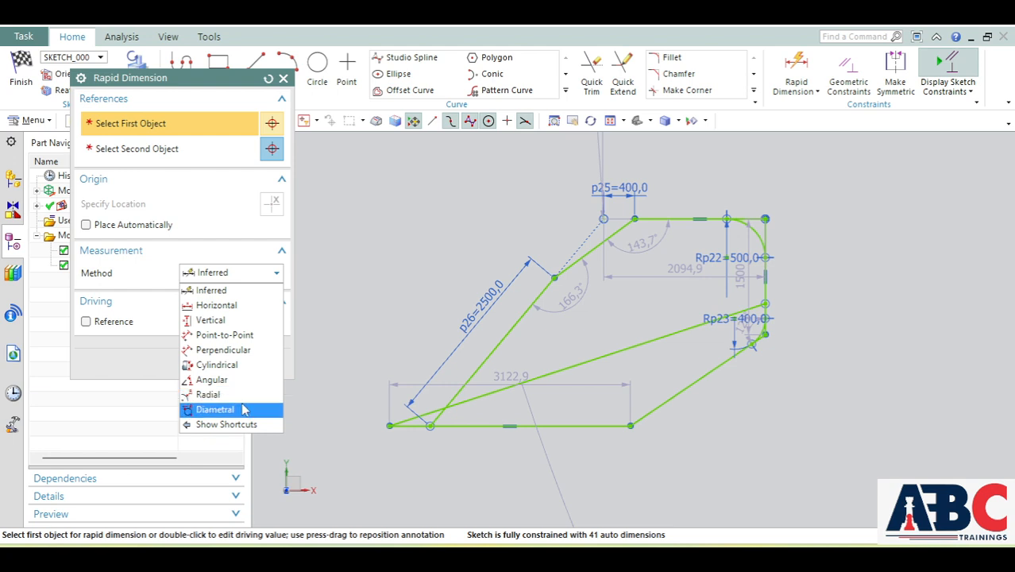
click(249, 275)
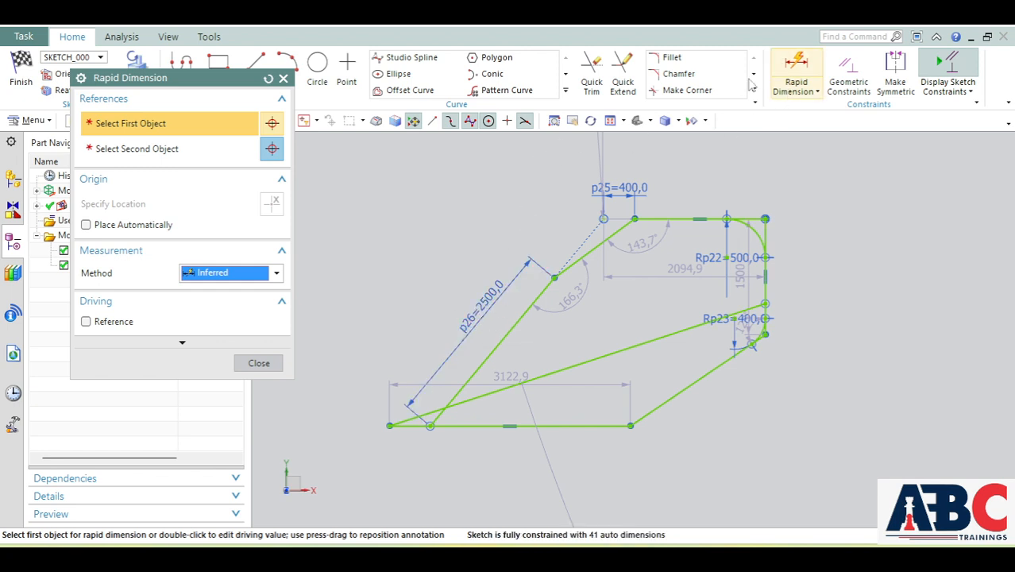
click(259, 364)
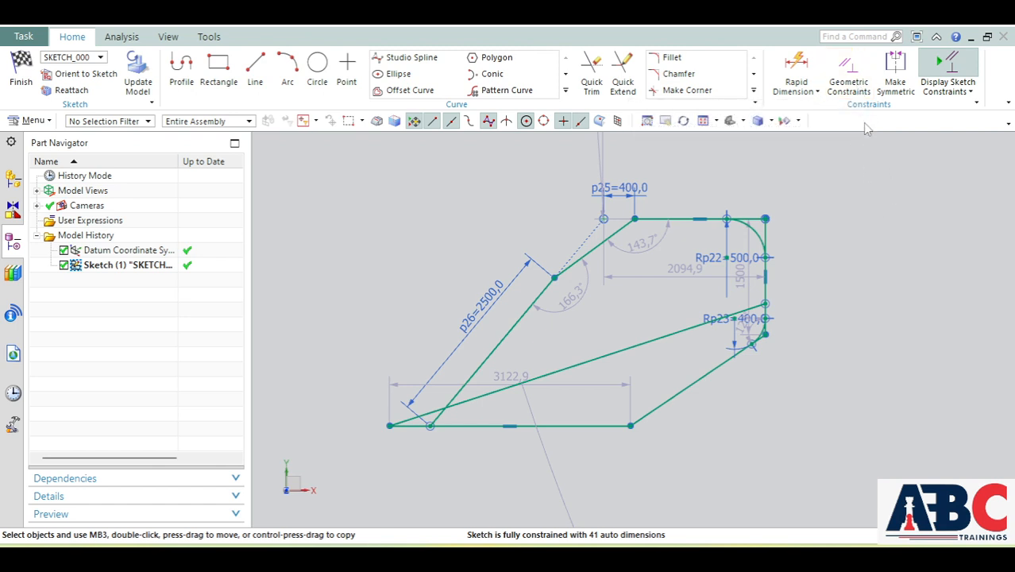
scroll(556, 302, down, 2)
scroll(497, 363, up, 3)
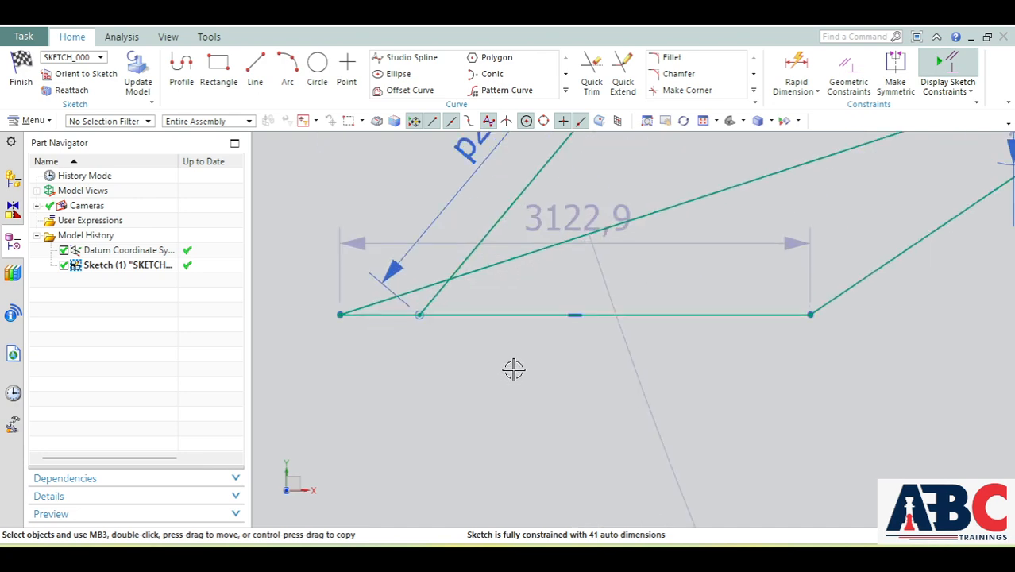
scroll(515, 362, down, 4)
scroll(540, 221, up, 3)
scroll(557, 263, down, 3)
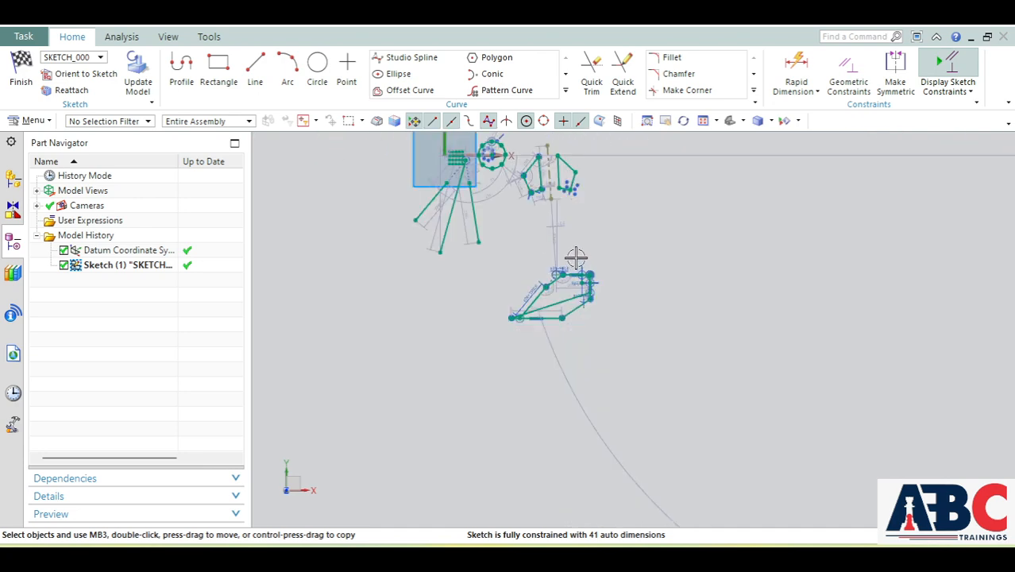
Reshape the original four-sided profile beside the mirror centerline by moving its upper slanted side slightly outward.
scroll(537, 170, up, 5)
scroll(517, 205, up, 4)
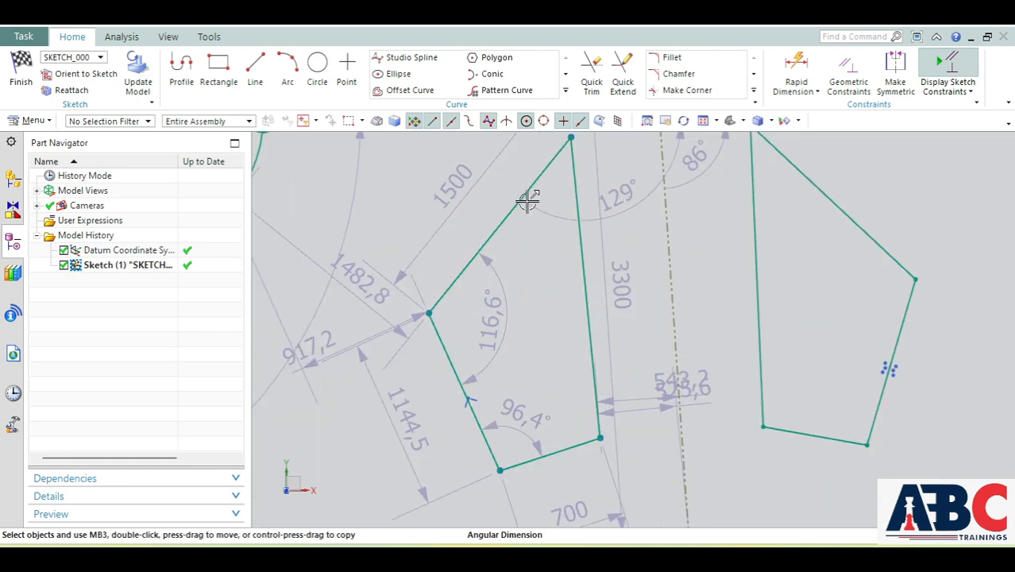
scroll(470, 257, down, 3)
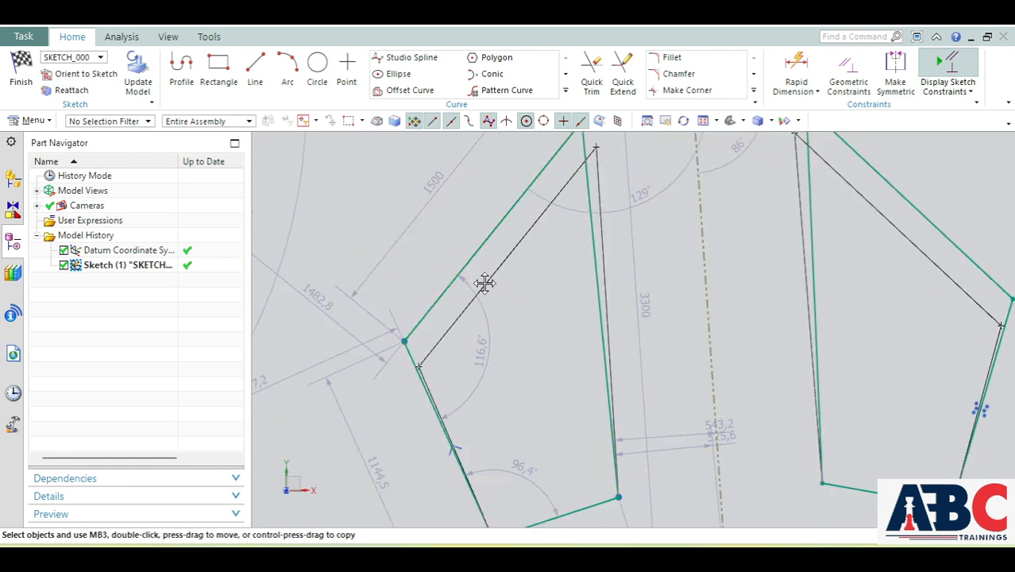
scroll(453, 254, up, 3)
drag(431, 246, 441, 263)
scroll(463, 272, down, 4)
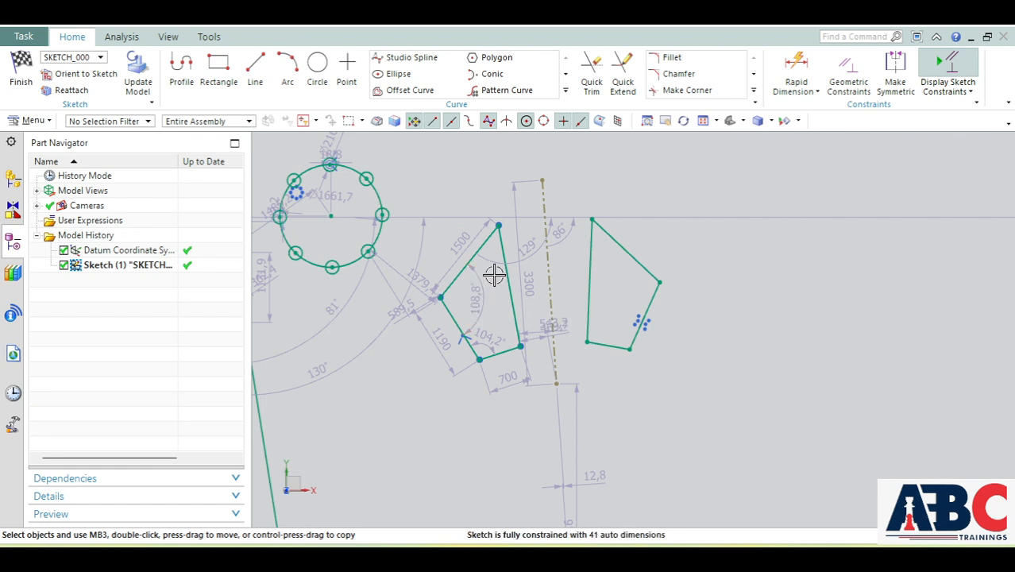
Apply a Vertical geometric constraint to the original profile's long slanted side nearest the mirror centerline.
click(844, 86)
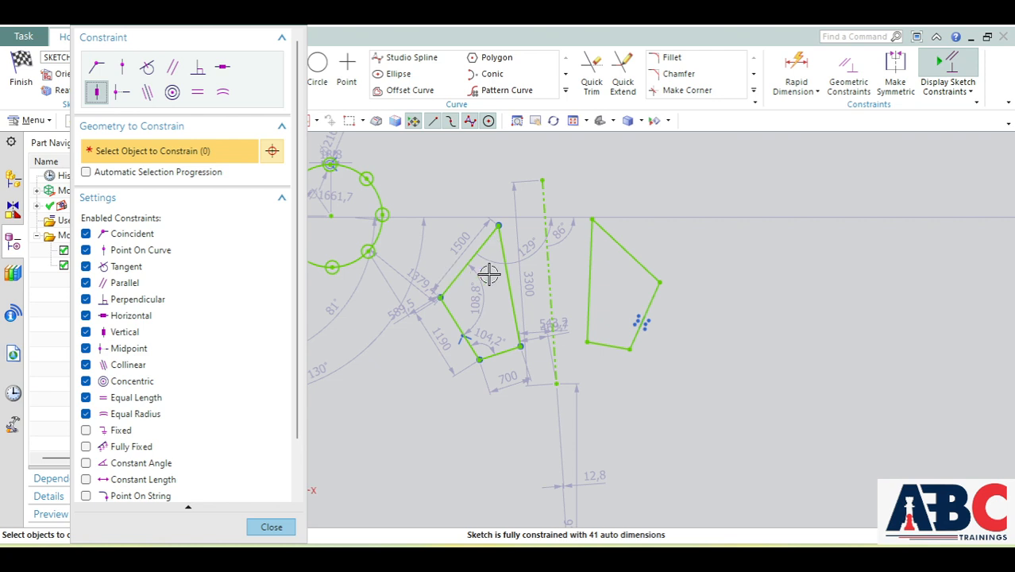
scroll(465, 285, up, 2)
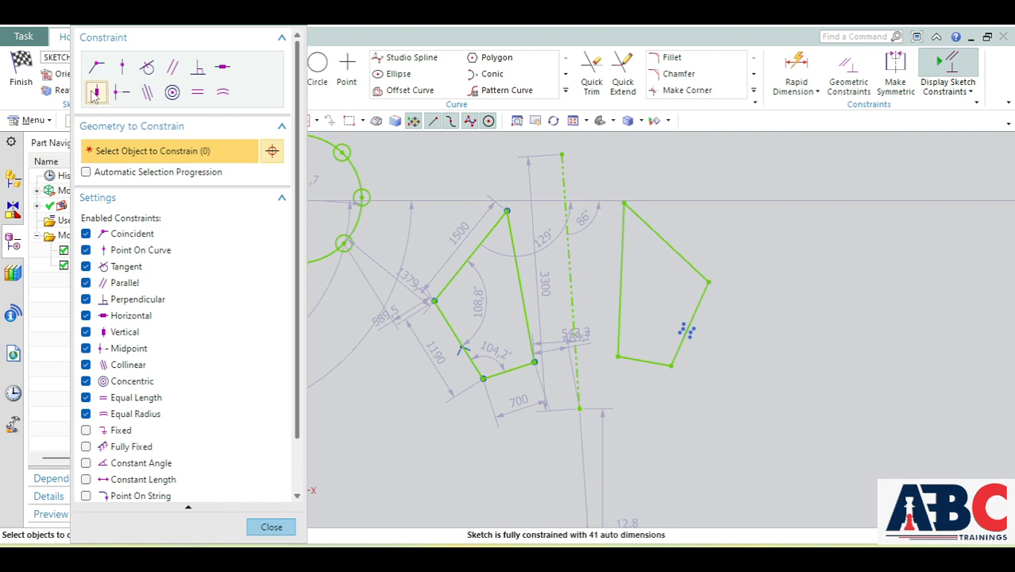
click(521, 287)
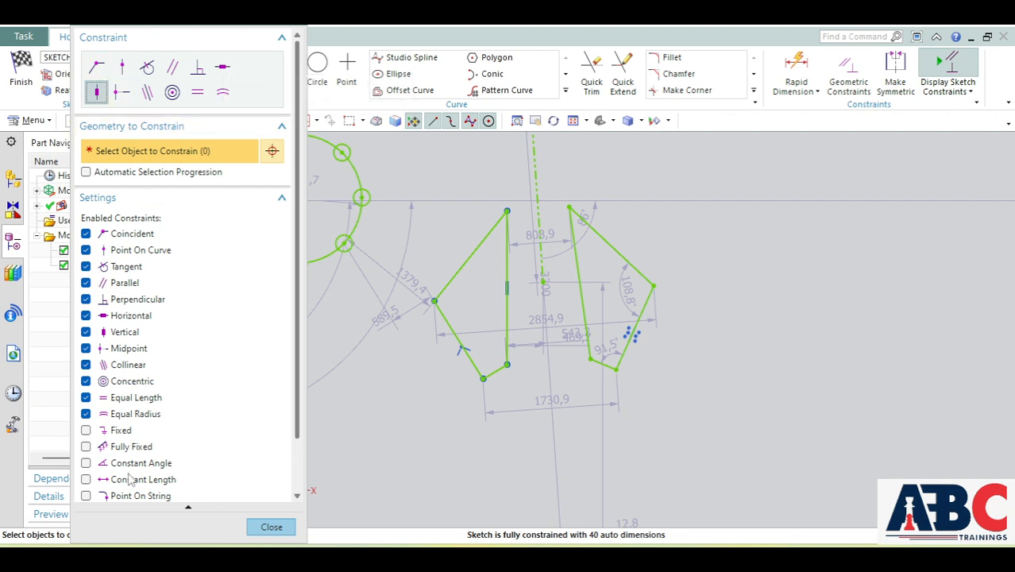
click(270, 527)
scroll(577, 293, down, 1)
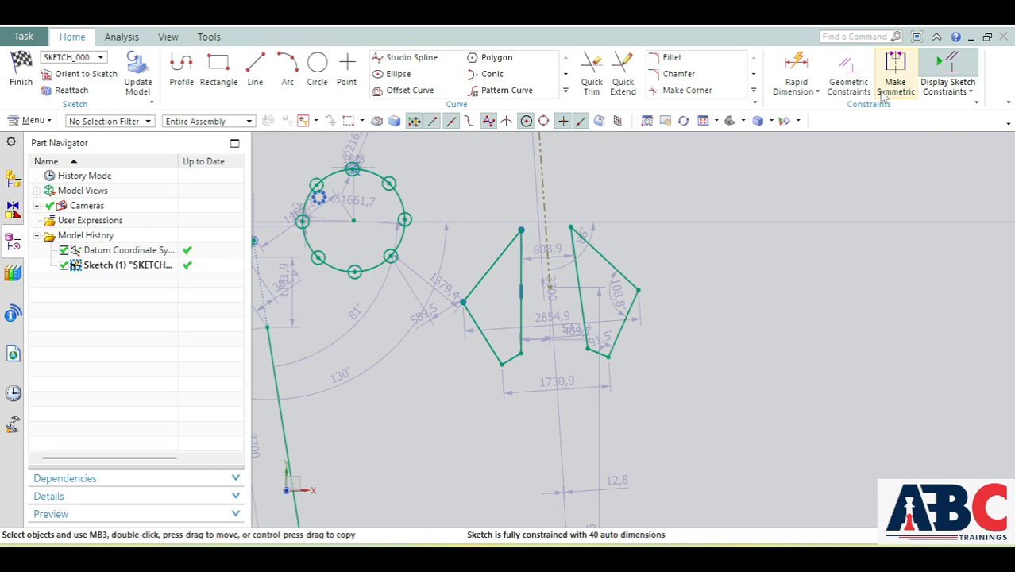
Draw a closed triangle in the empty area beside the mirrored profile, with a 4100 horizontal base and a 2000 short side.
scroll(560, 262, up, 2)
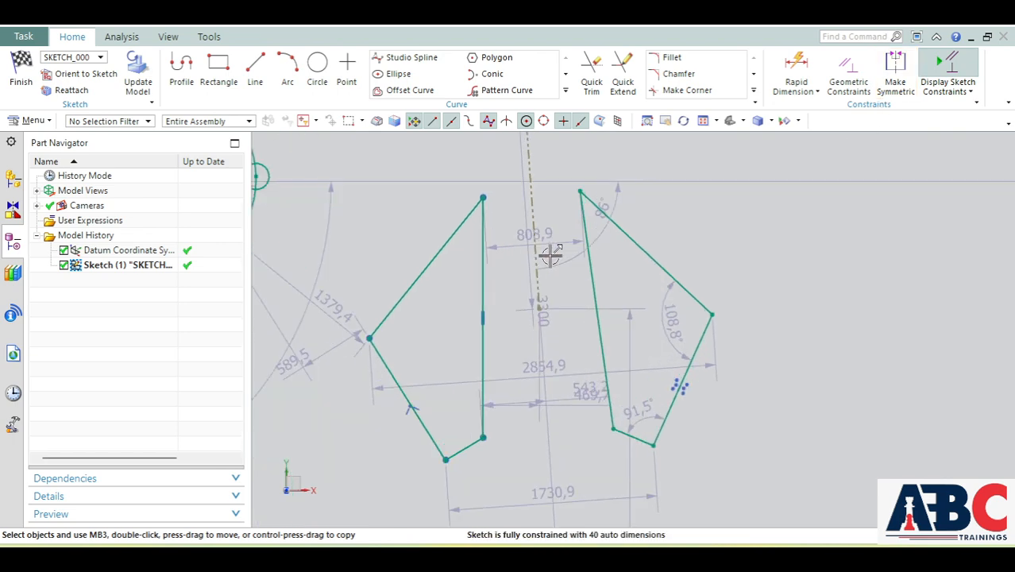
scroll(715, 305, down, 3)
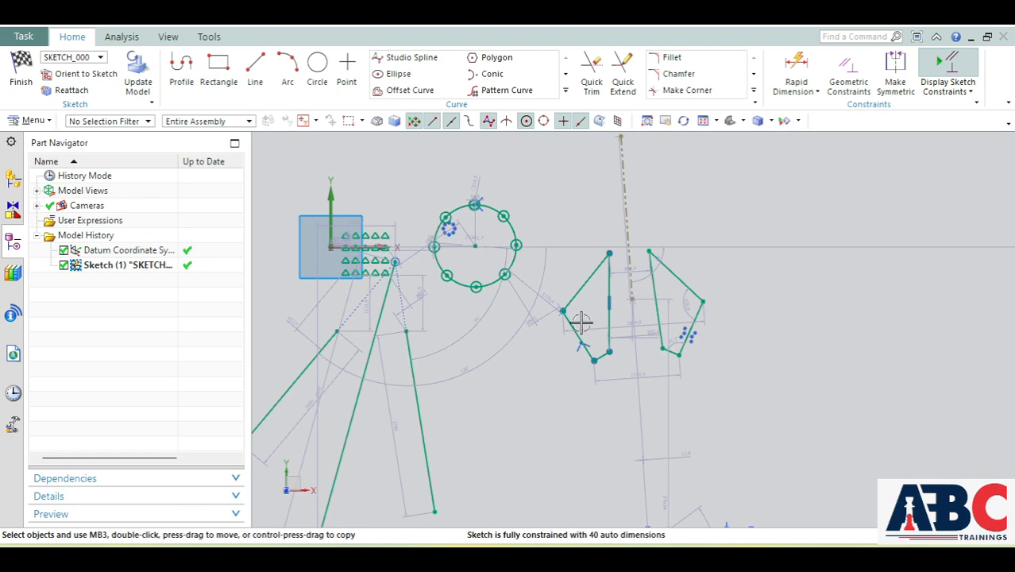
scroll(582, 322, down, 1)
scroll(760, 329, up, 1)
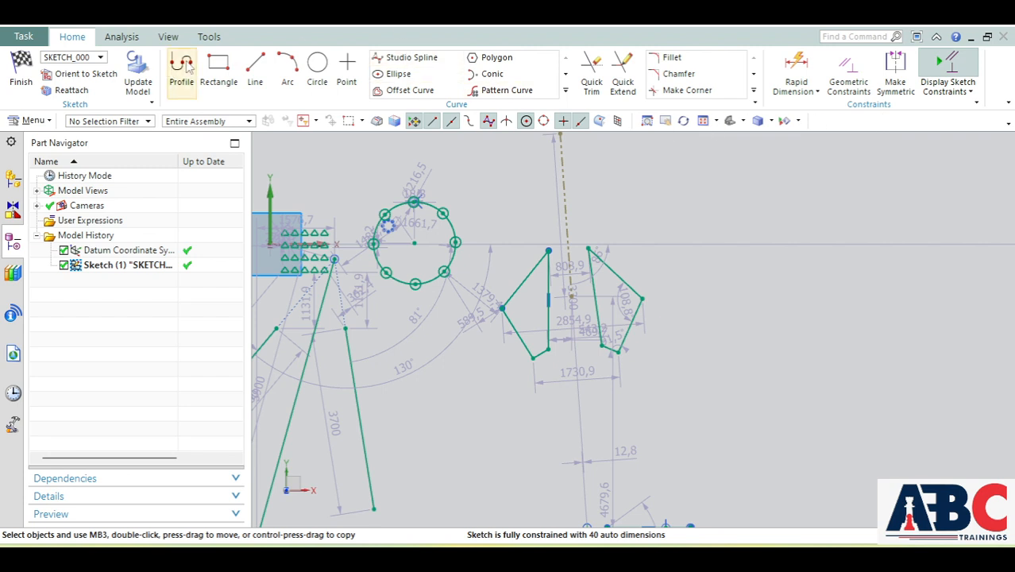
click(256, 70)
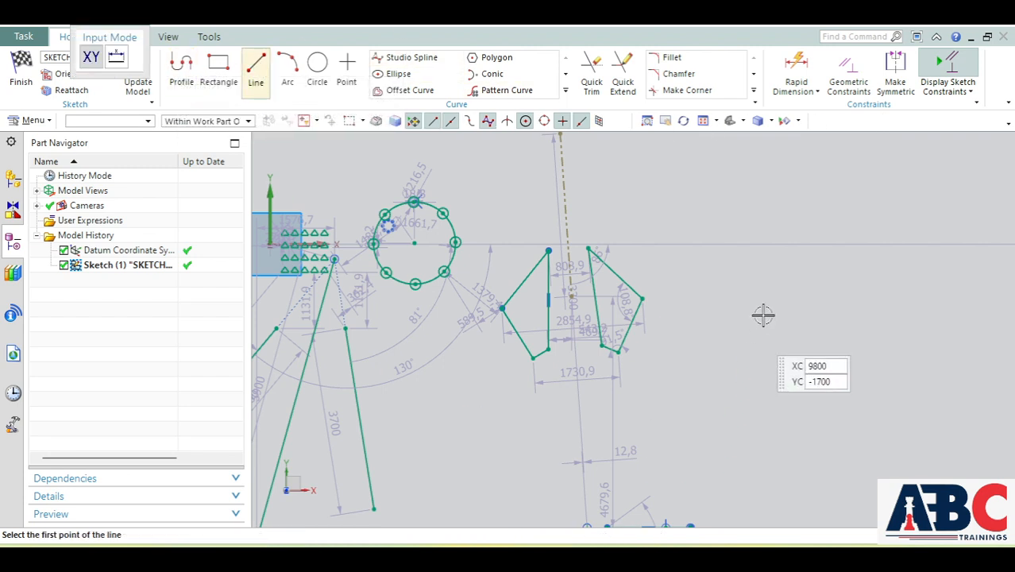
click(736, 377)
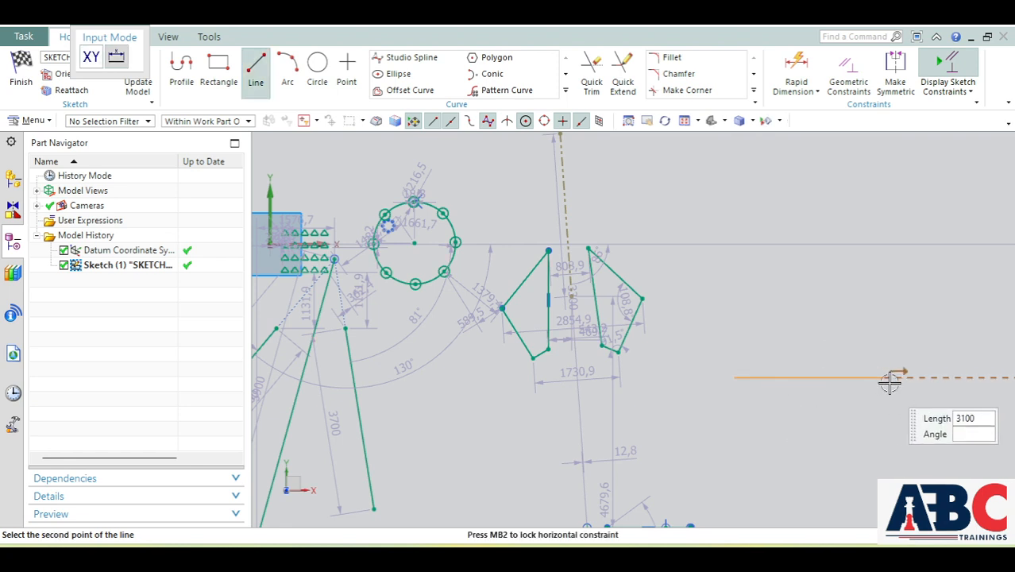
click(940, 380)
click(938, 377)
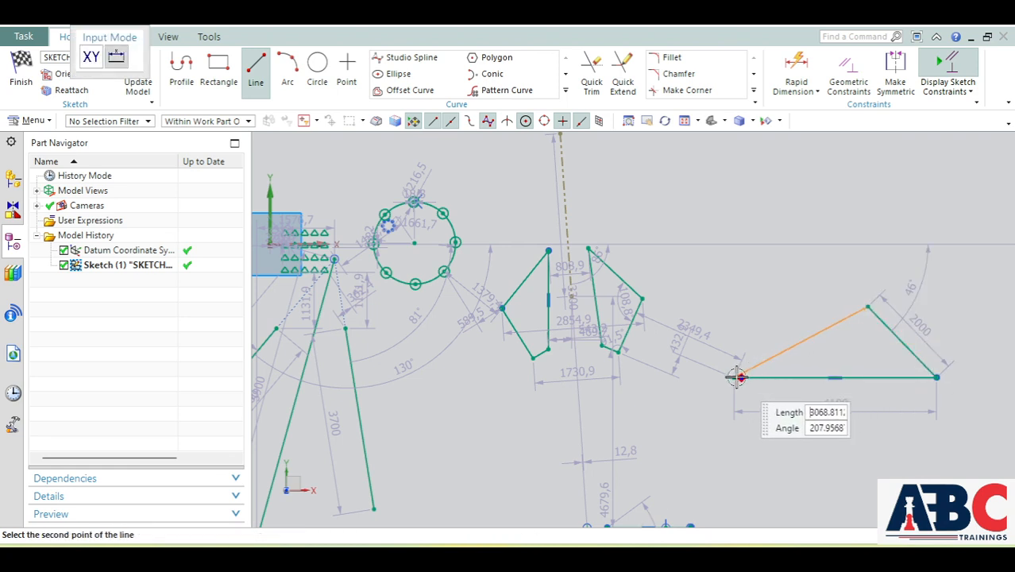
click(736, 378)
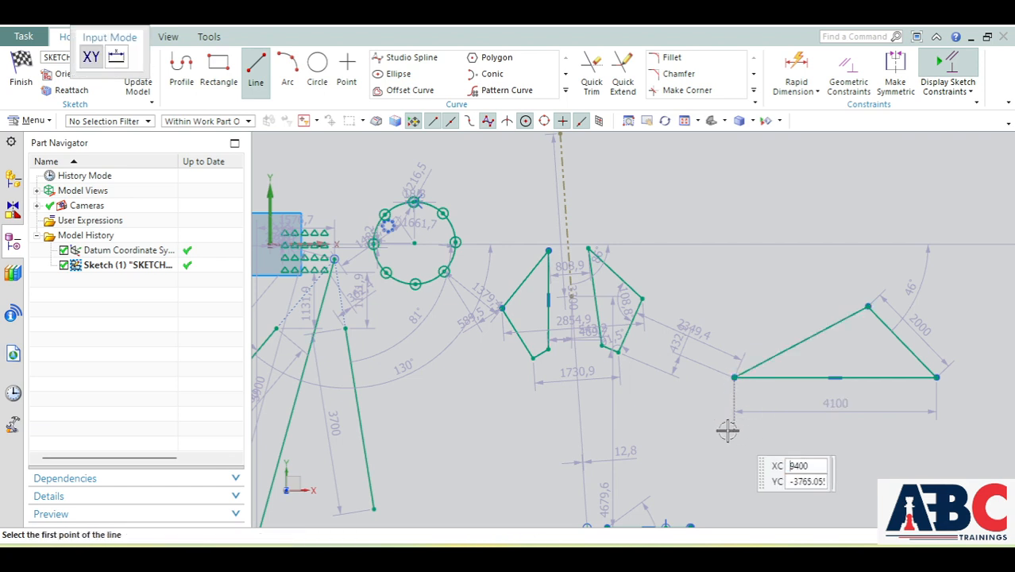
key(Escape)
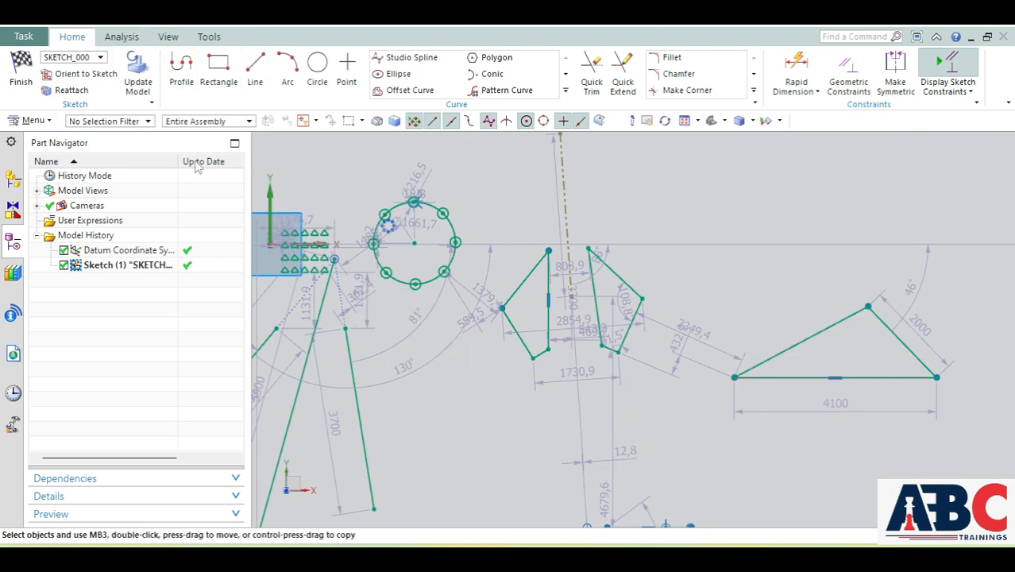
Draw a vertical line 3300 long through the middle of the triangle's base and convert it to a reference line.
scroll(792, 291, down, 1)
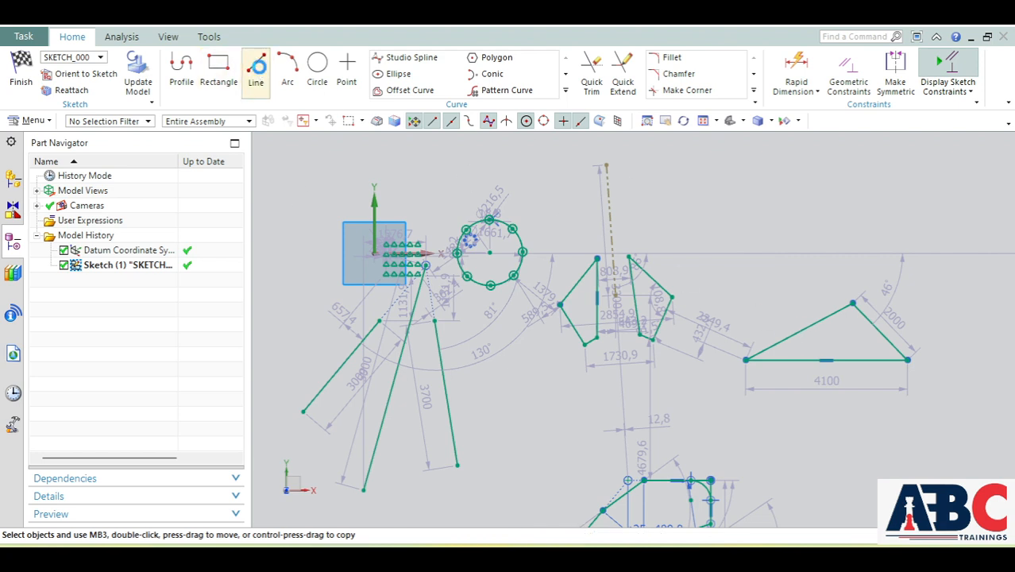
click(255, 70)
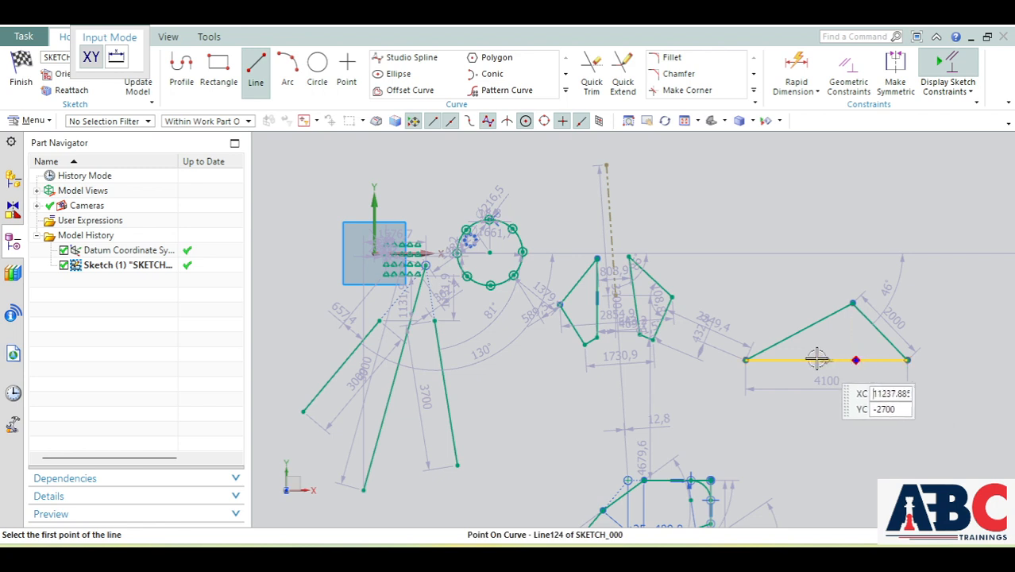
key(Escape)
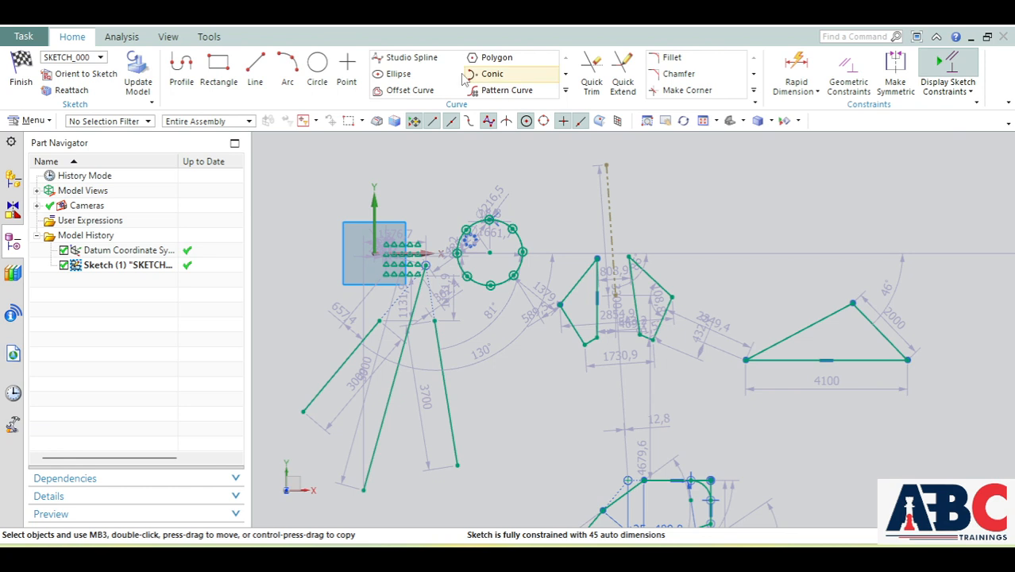
click(255, 70)
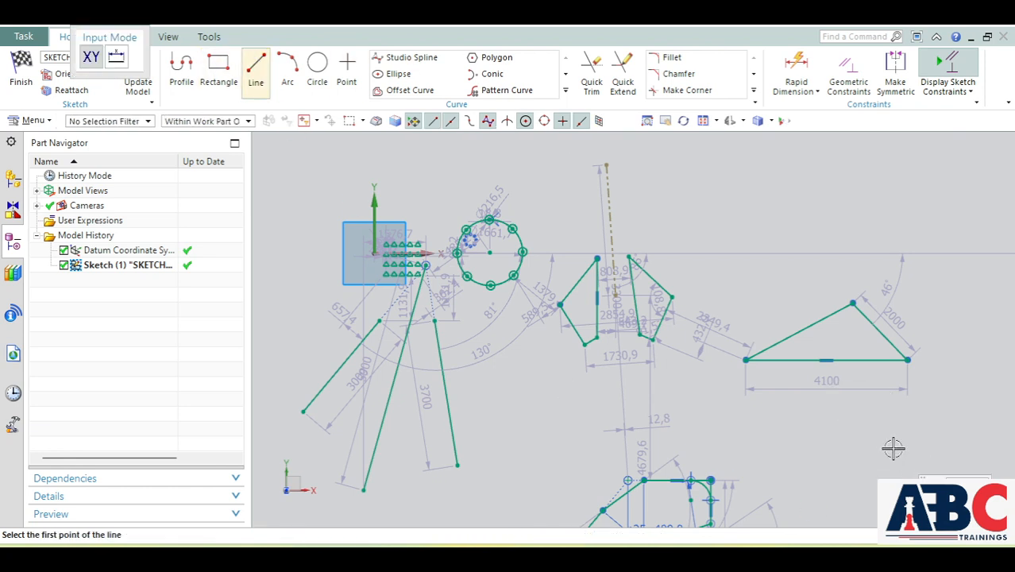
click(828, 360)
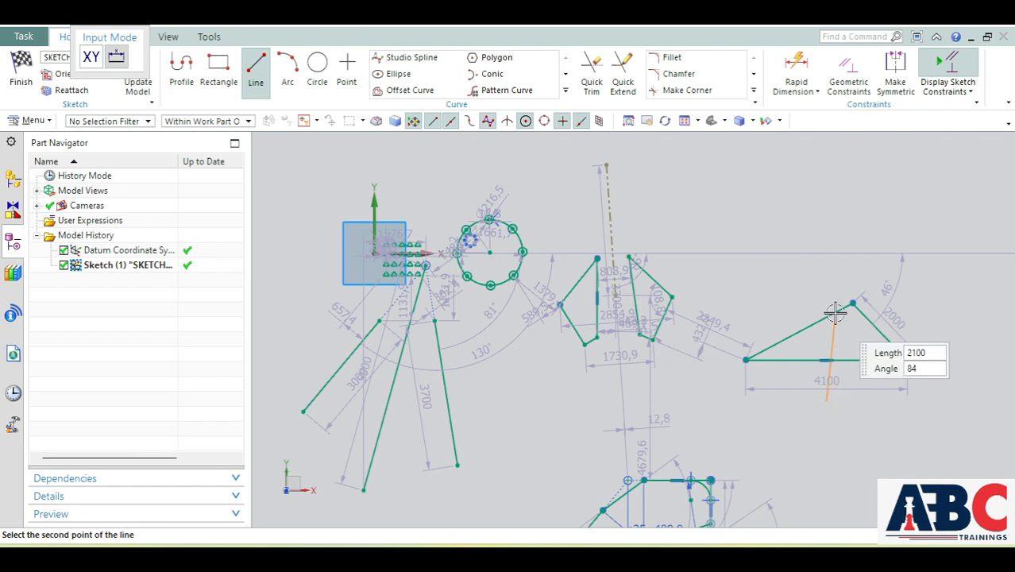
click(827, 271)
key(Escape)
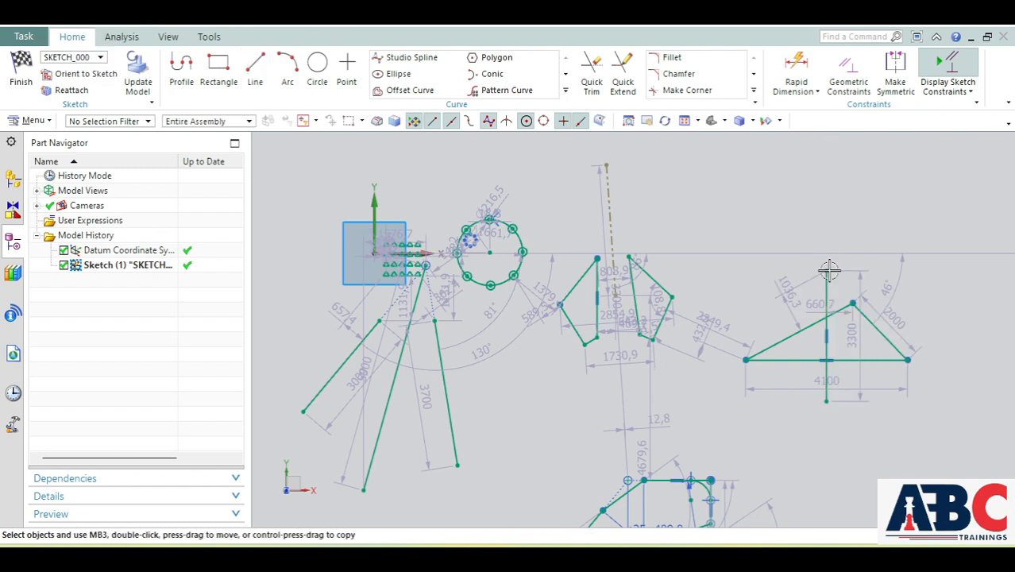
right_click(828, 286)
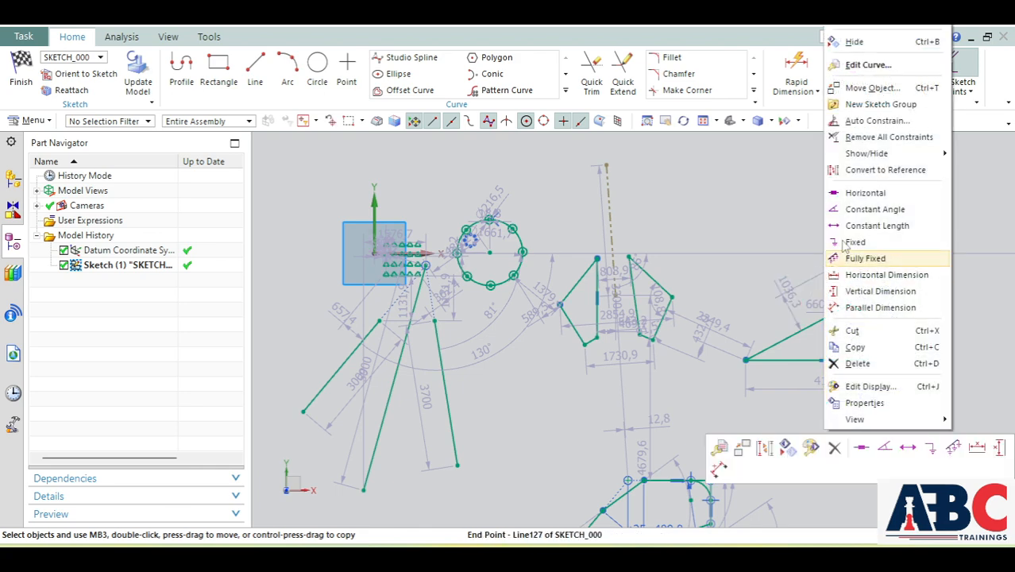
click(866, 170)
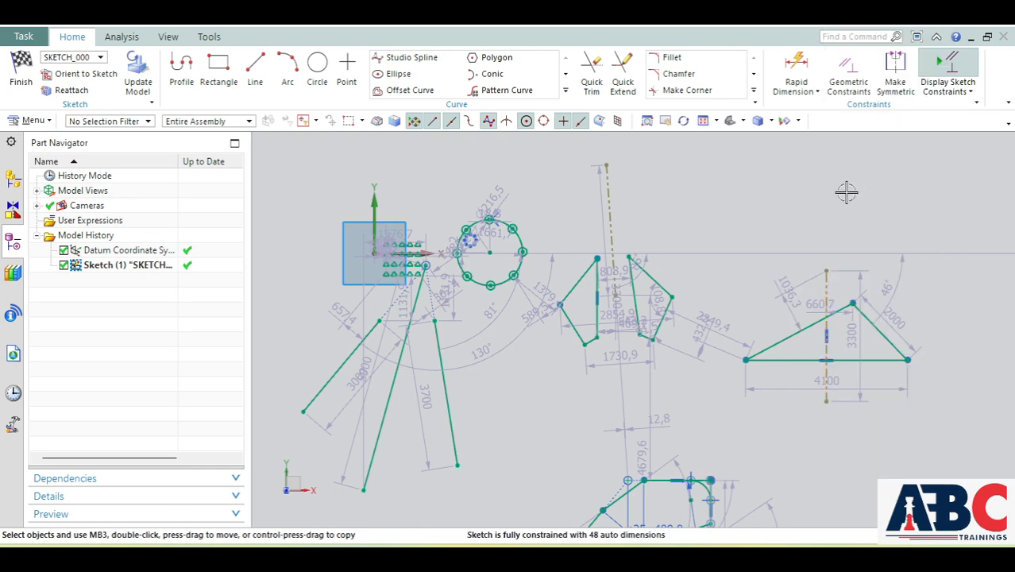
Make the triangle's two slanted sides symmetric about the vertical reference line using Make Symmetric.
click(896, 79)
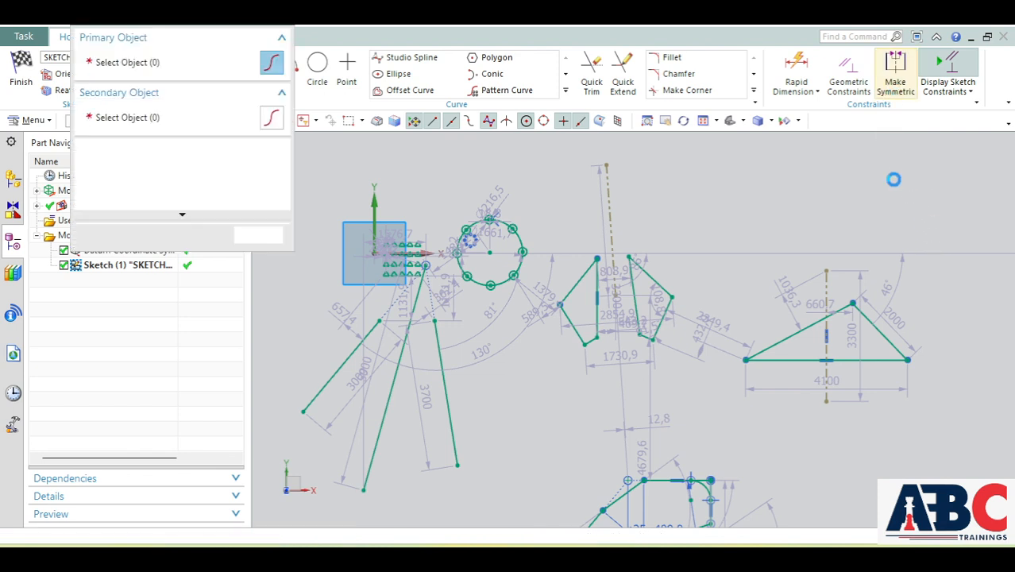
click(889, 340)
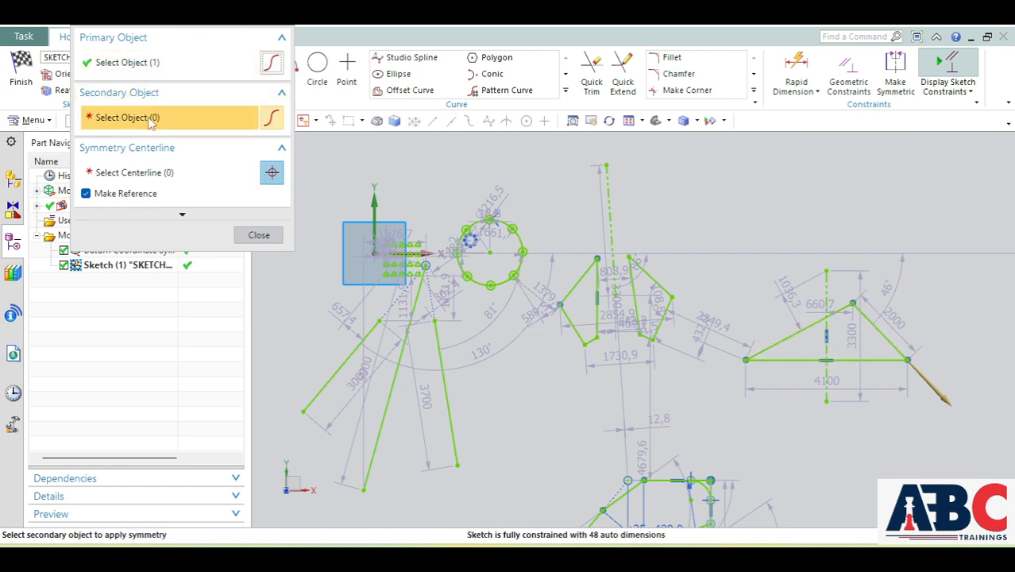
click(798, 335)
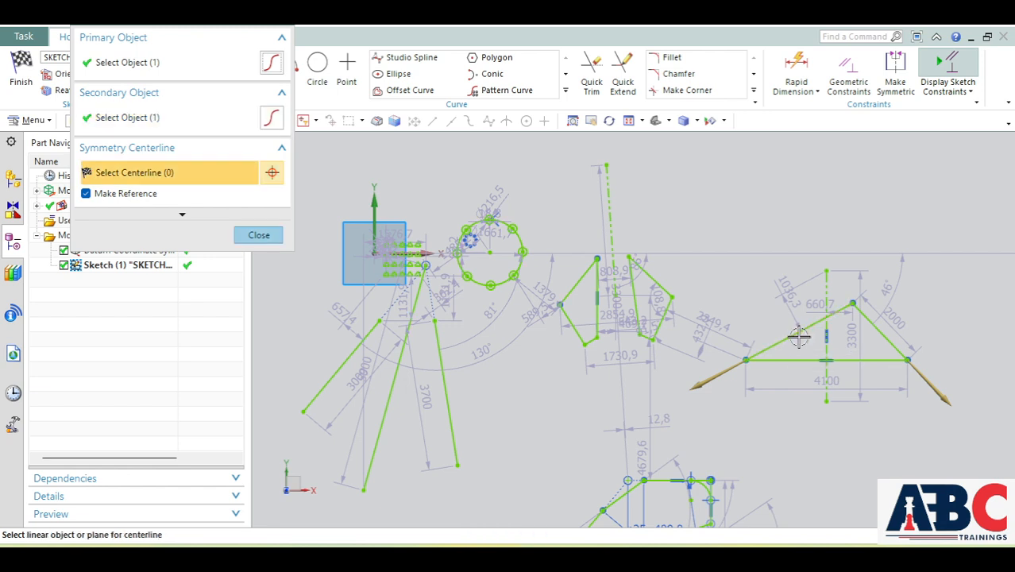
click(826, 283)
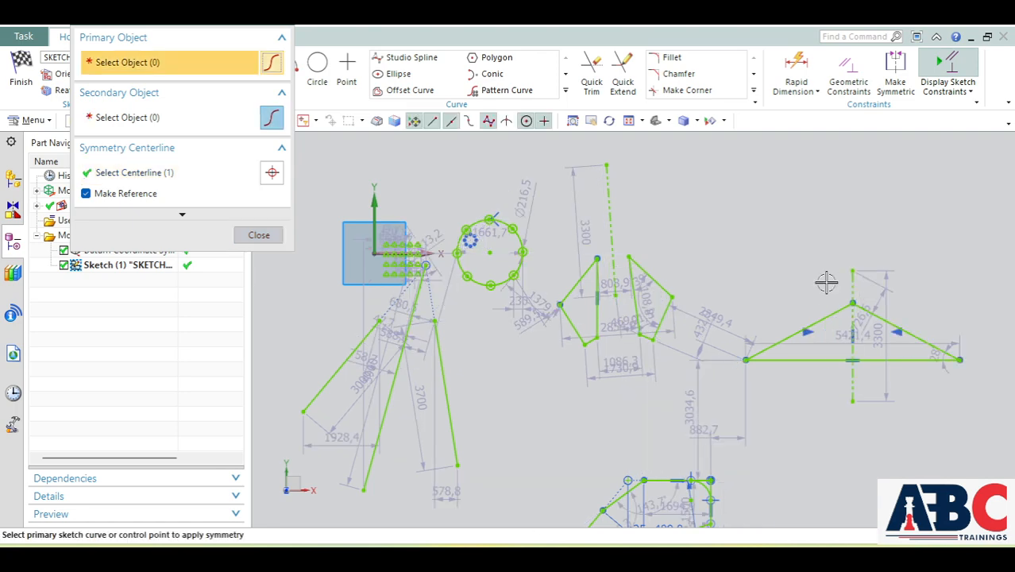
scroll(888, 363, up, 5)
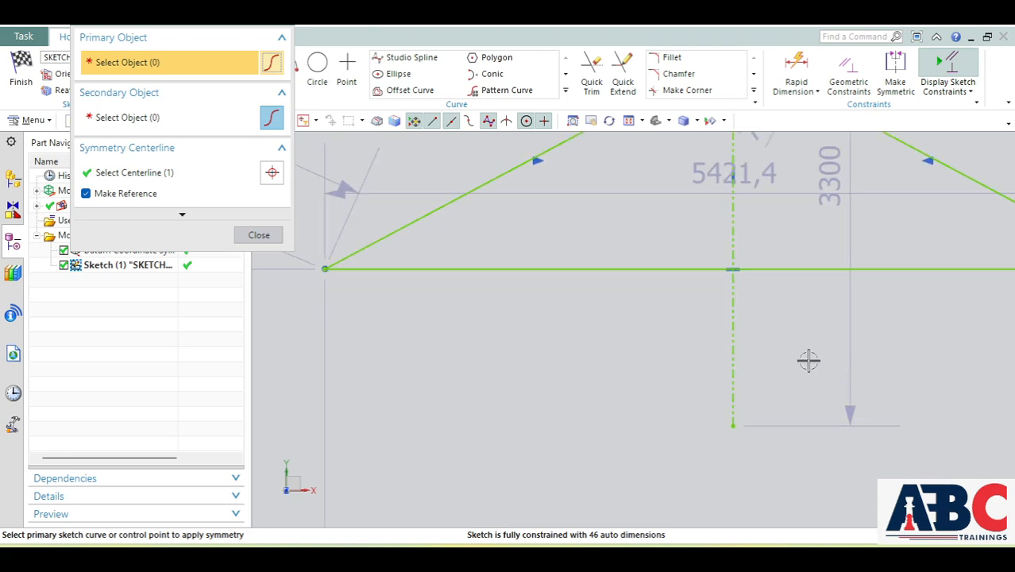
scroll(809, 359, down, 5)
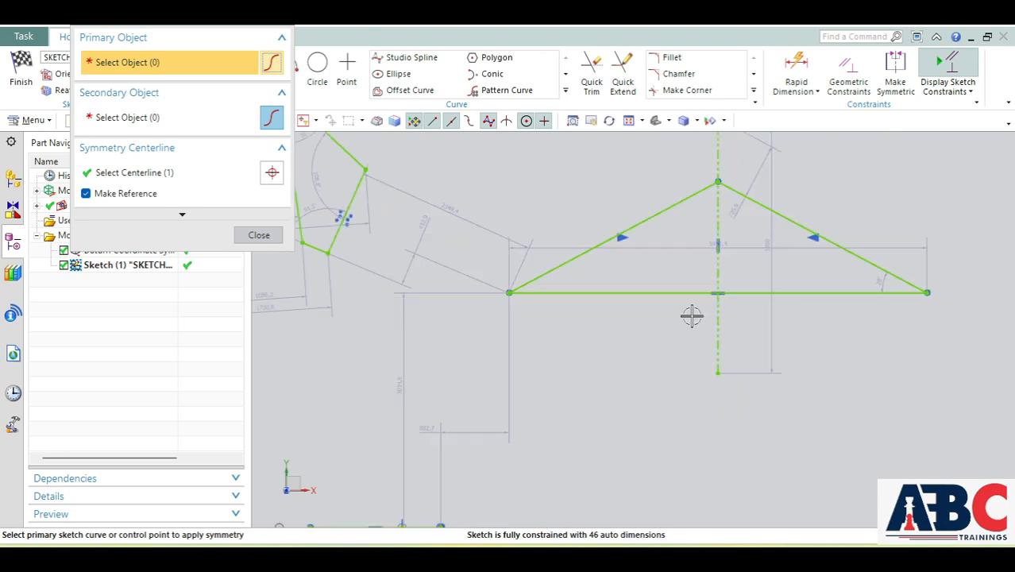
click(259, 236)
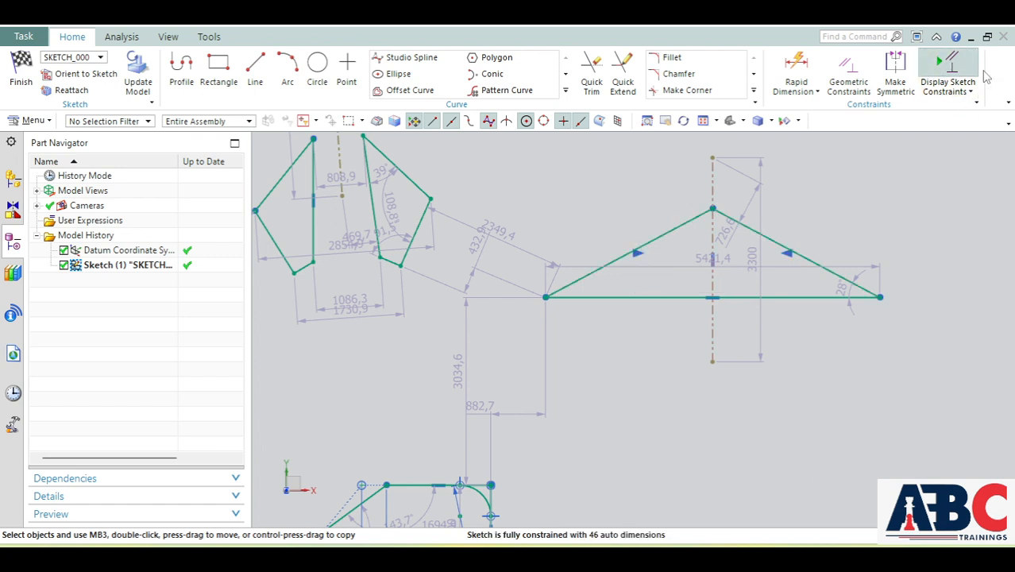
Turn Continuous Auto Dimensioning off and back on for the entire sketch.
click(970, 93)
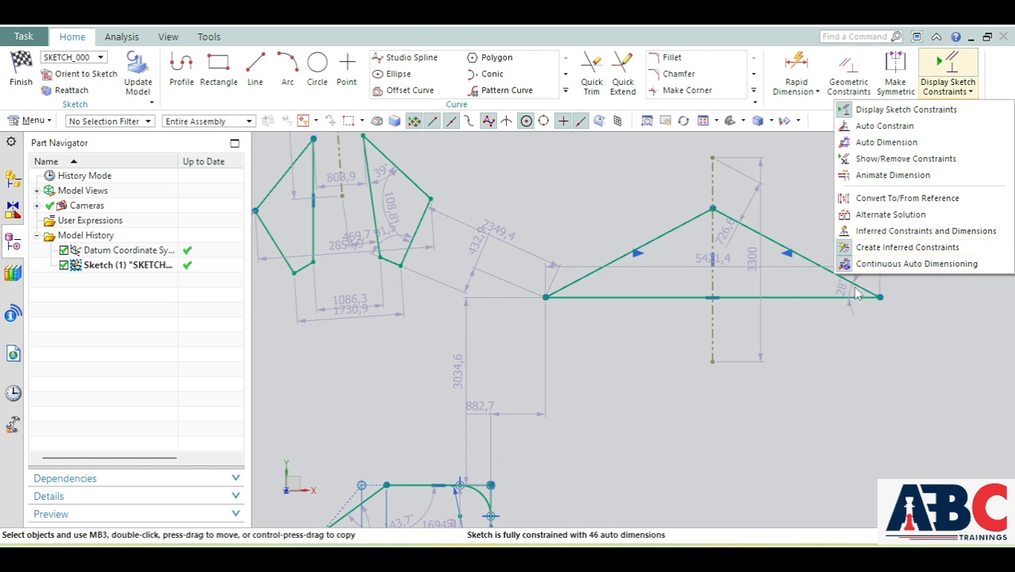
click(889, 264)
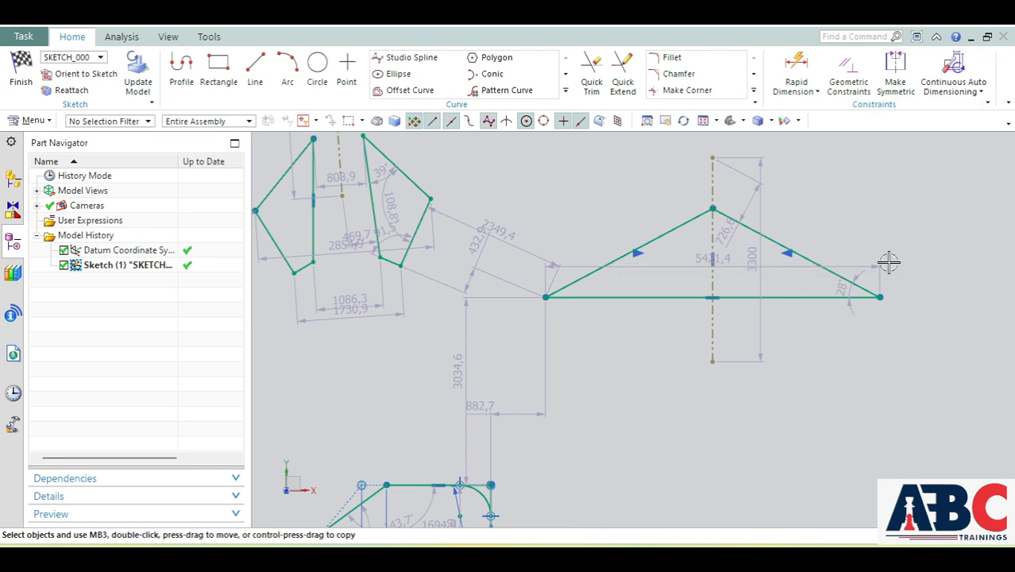
click(946, 94)
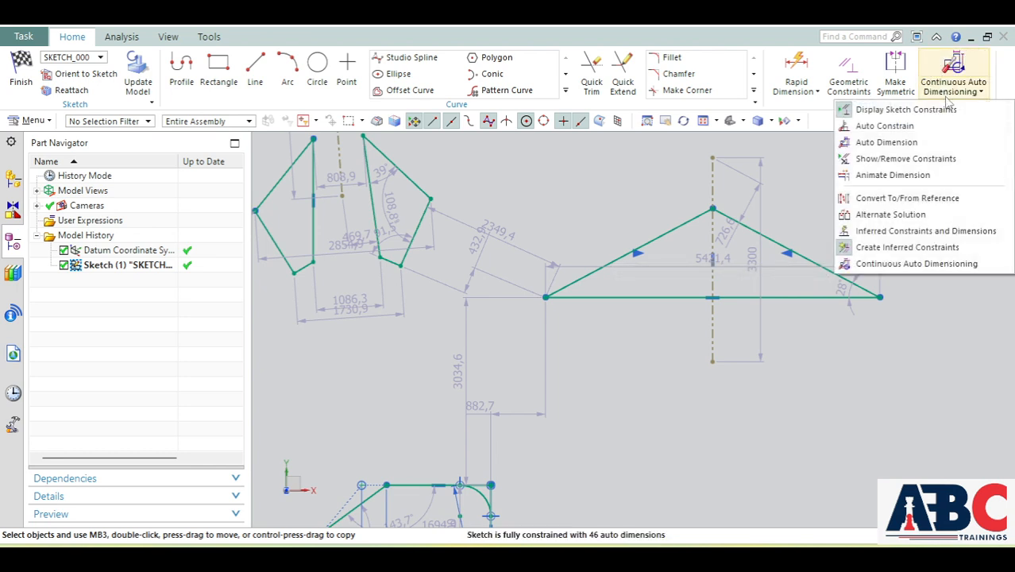
click(907, 260)
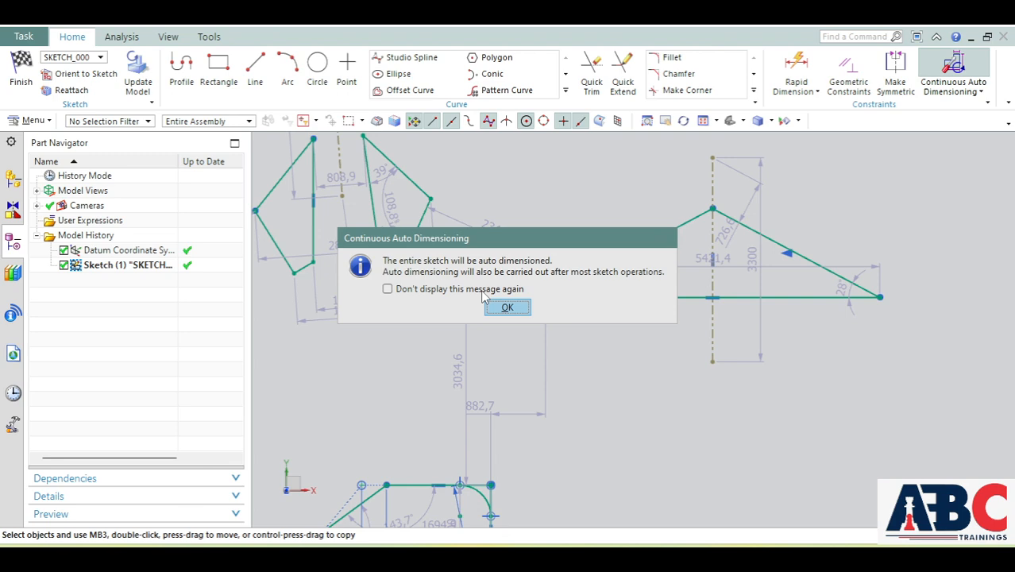
click(477, 290)
click(507, 308)
Finish the sketch and return to the 3D modeling environment.
key(ctrl+f)
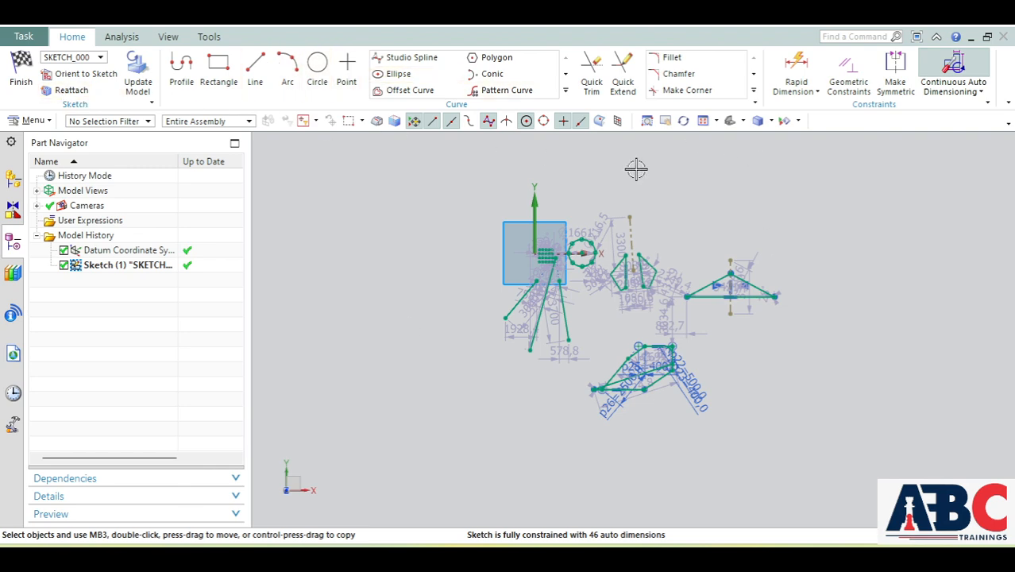
scroll(667, 354, up, 2)
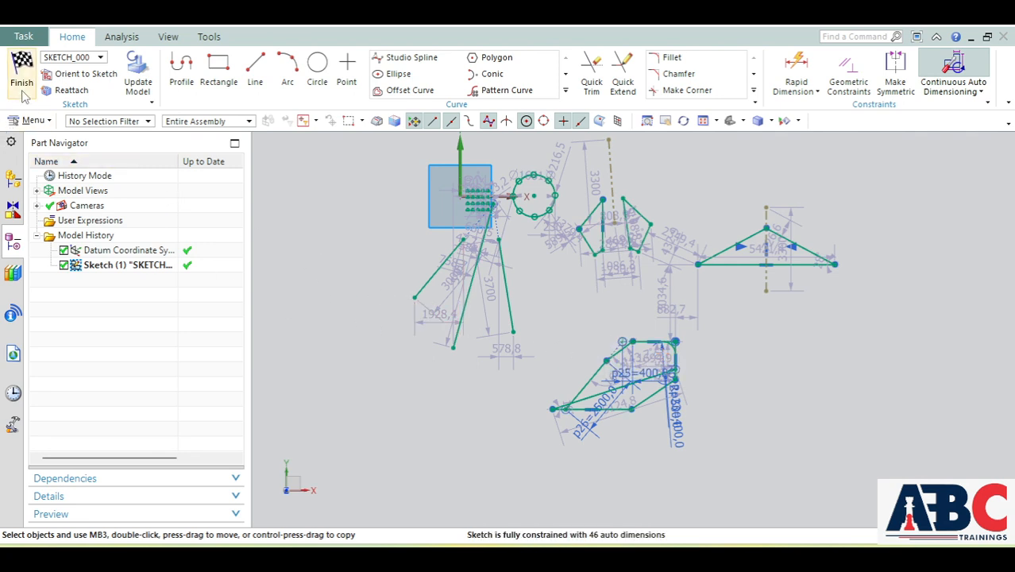
click(23, 93)
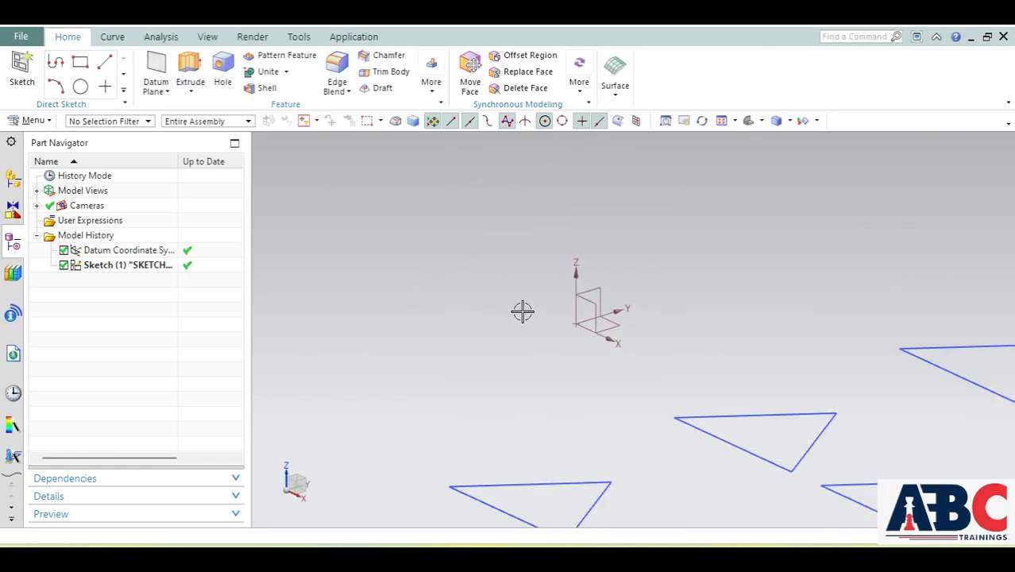
scroll(523, 313, down, 11)
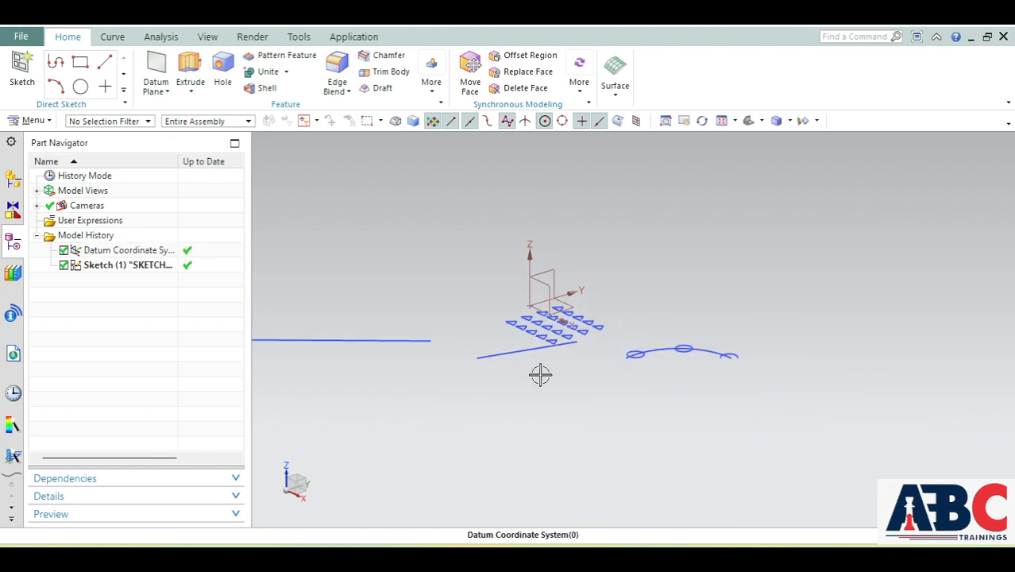
scroll(625, 324, down, 8)
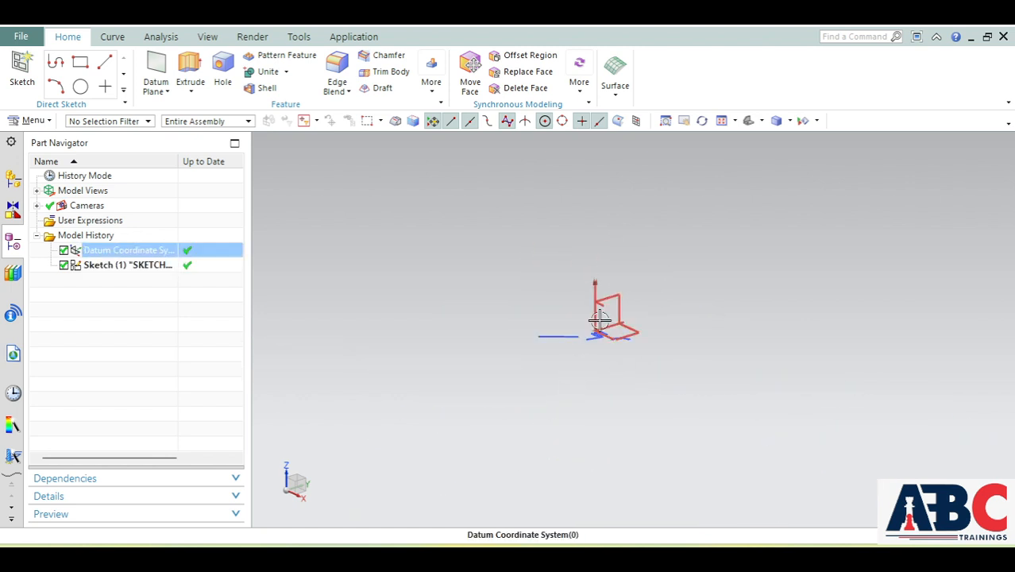